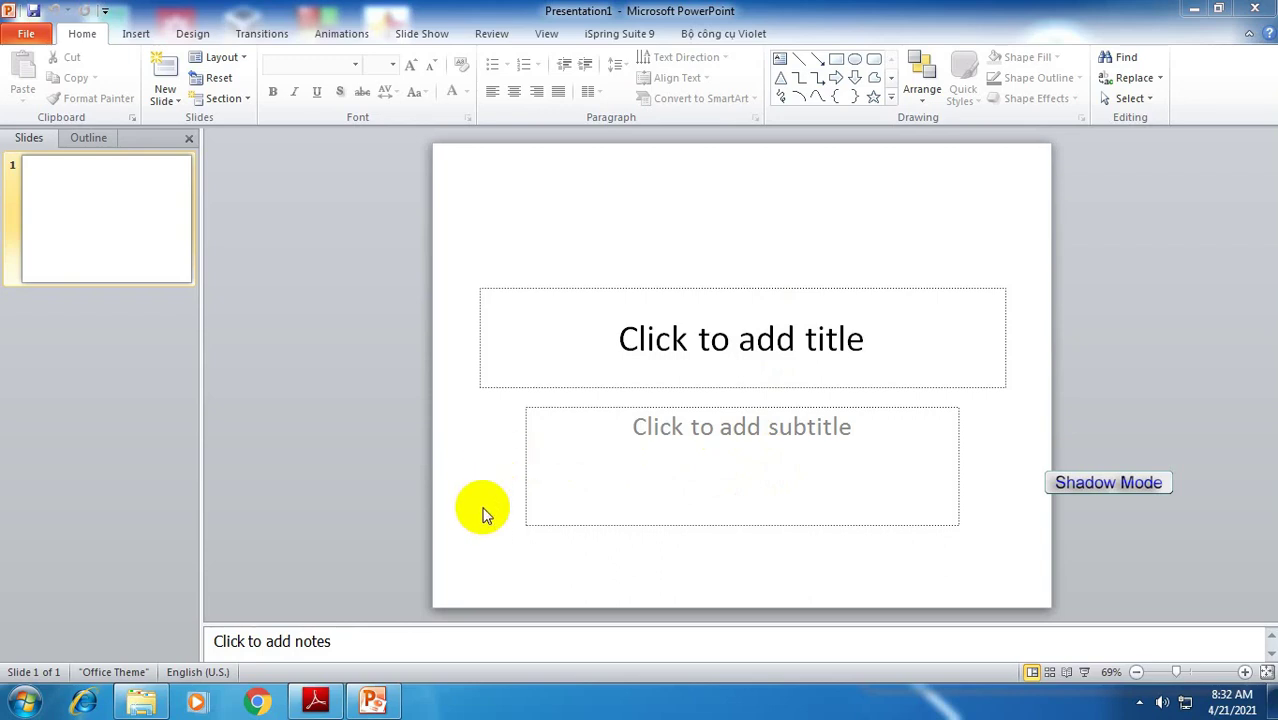
- Switch to the exercise PDF in Adobe Reader showing the four sample Vietcombank slides
left_click(316, 700)
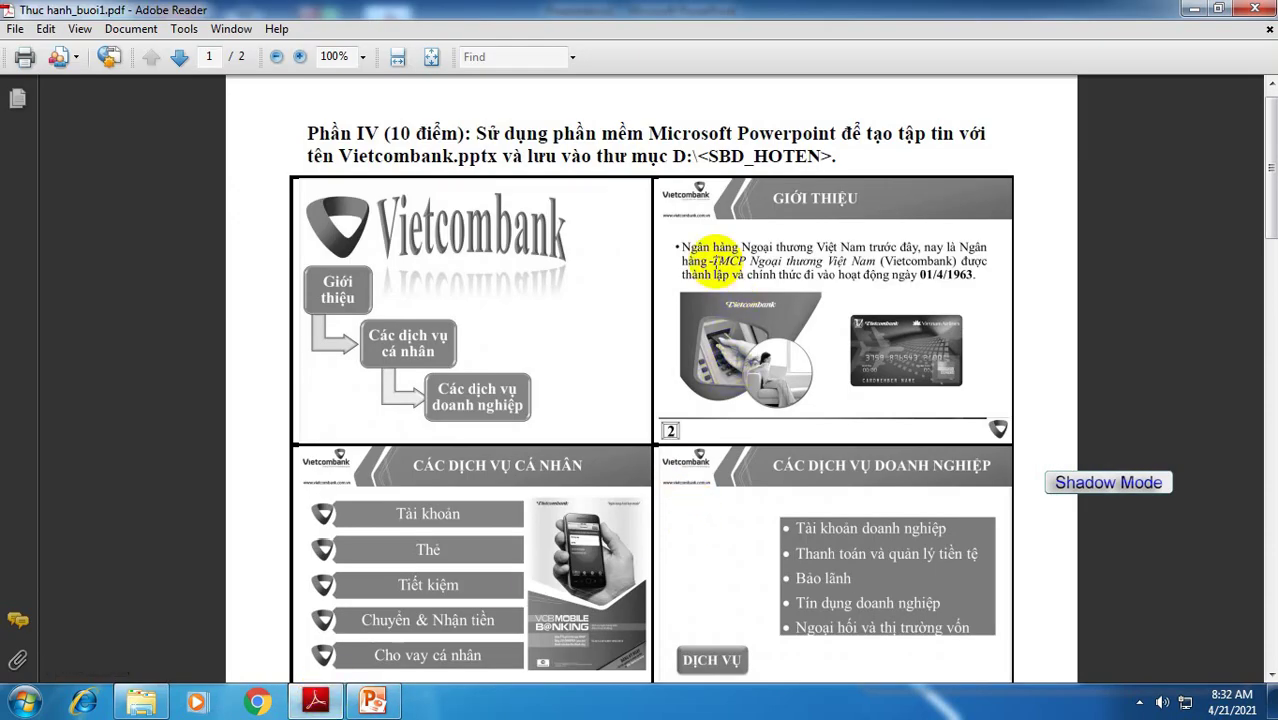
scroll(716, 262, "down", 10)
scroll(716, 258, "down", 6)
scroll(716, 260, "down", 7)
scroll(716, 262, "down", 8)
scroll(716, 264, "down", 7)
scroll(714, 265, "up", 8)
scroll(714, 265, "up", 7)
scroll(714, 266, "up", 8)
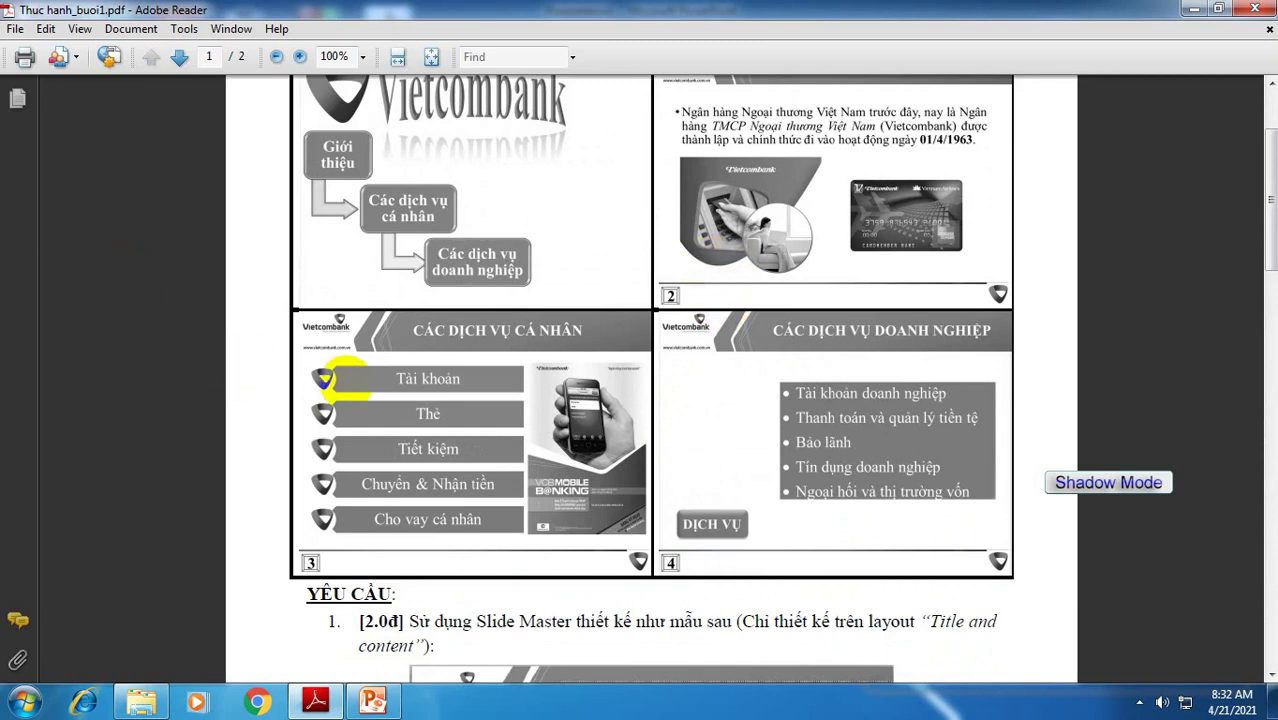
scroll(457, 364, "up", 3)
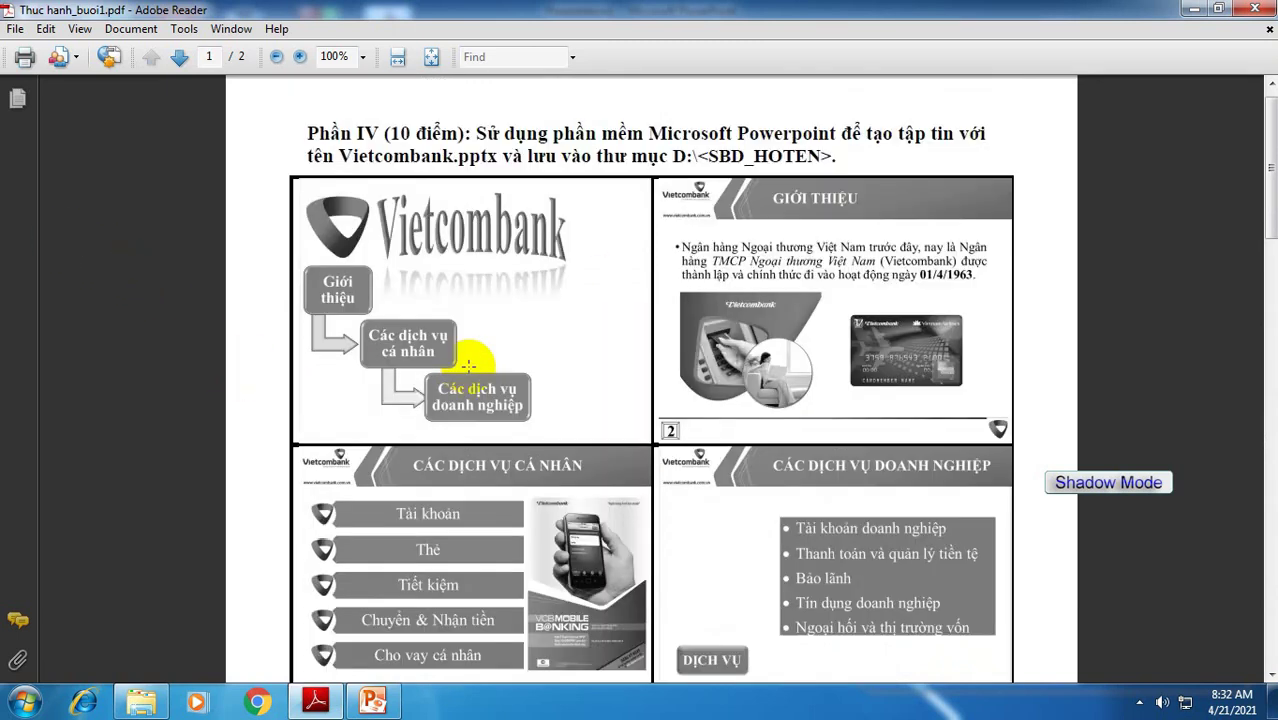
scroll(484, 371, "down", 3)
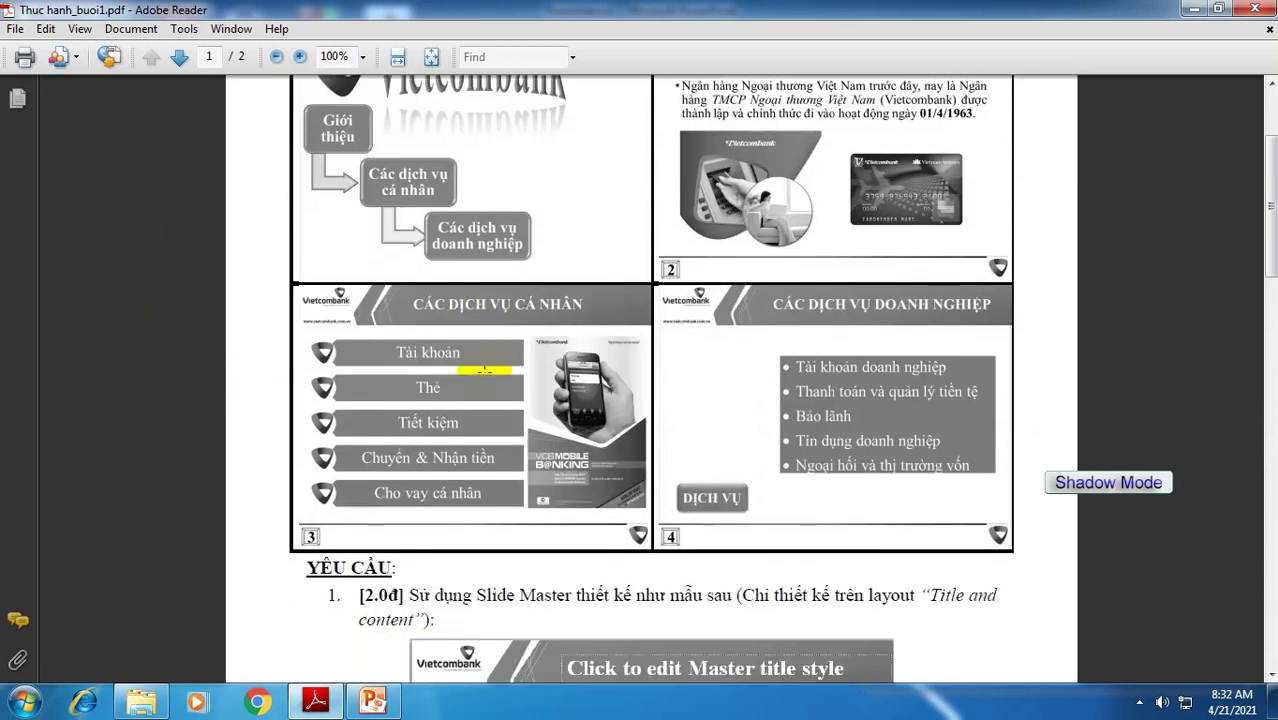
scroll(490, 382, "up", 3)
scroll(500, 365, "down", 2)
scroll(502, 380, "down", 2)
scroll(505, 388, "up", 3)
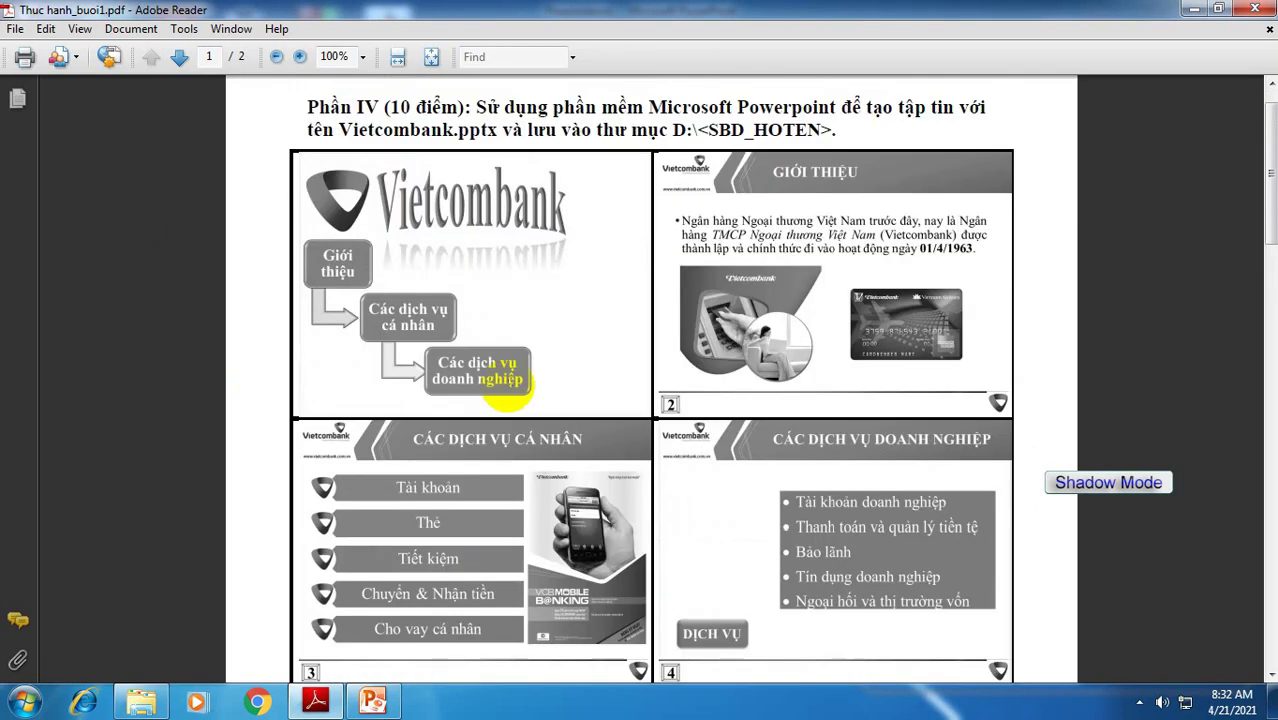
scroll(471, 443, "up", 1)
scroll(487, 478, "down", 2)
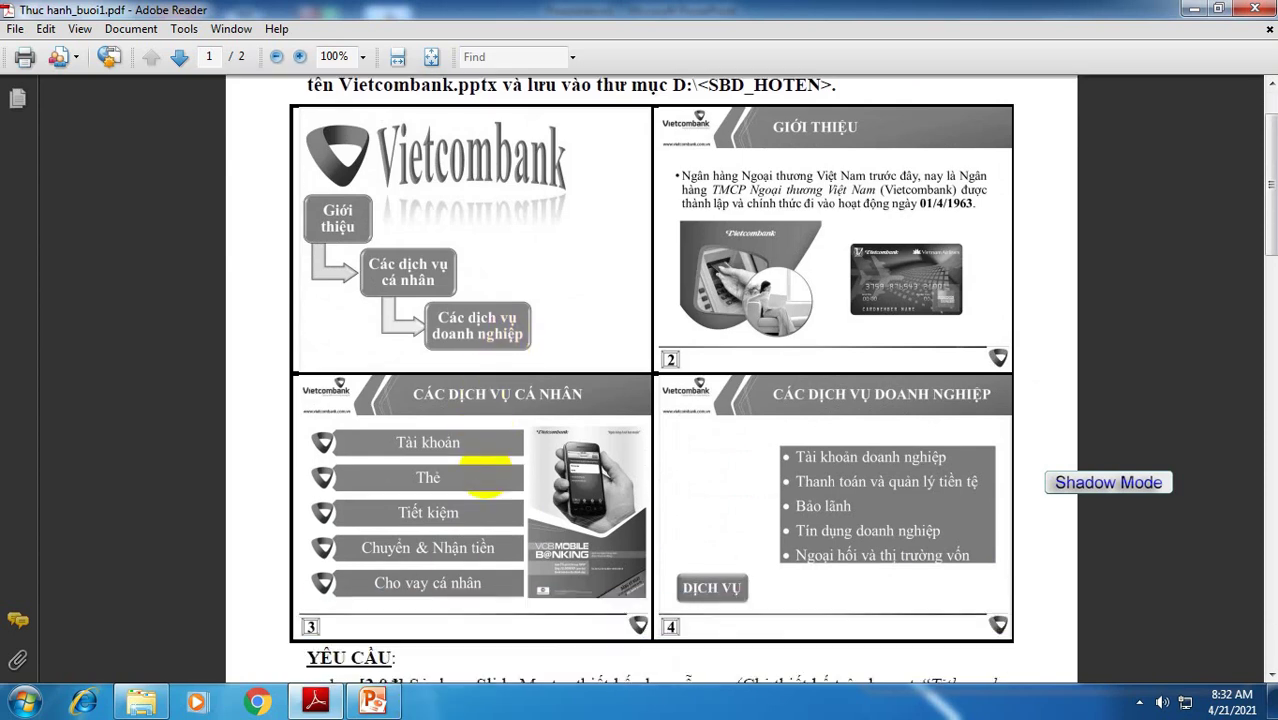
scroll(484, 477, "down", 2)
scroll(490, 460, "down", 5)
scroll(485, 475, "down", 1)
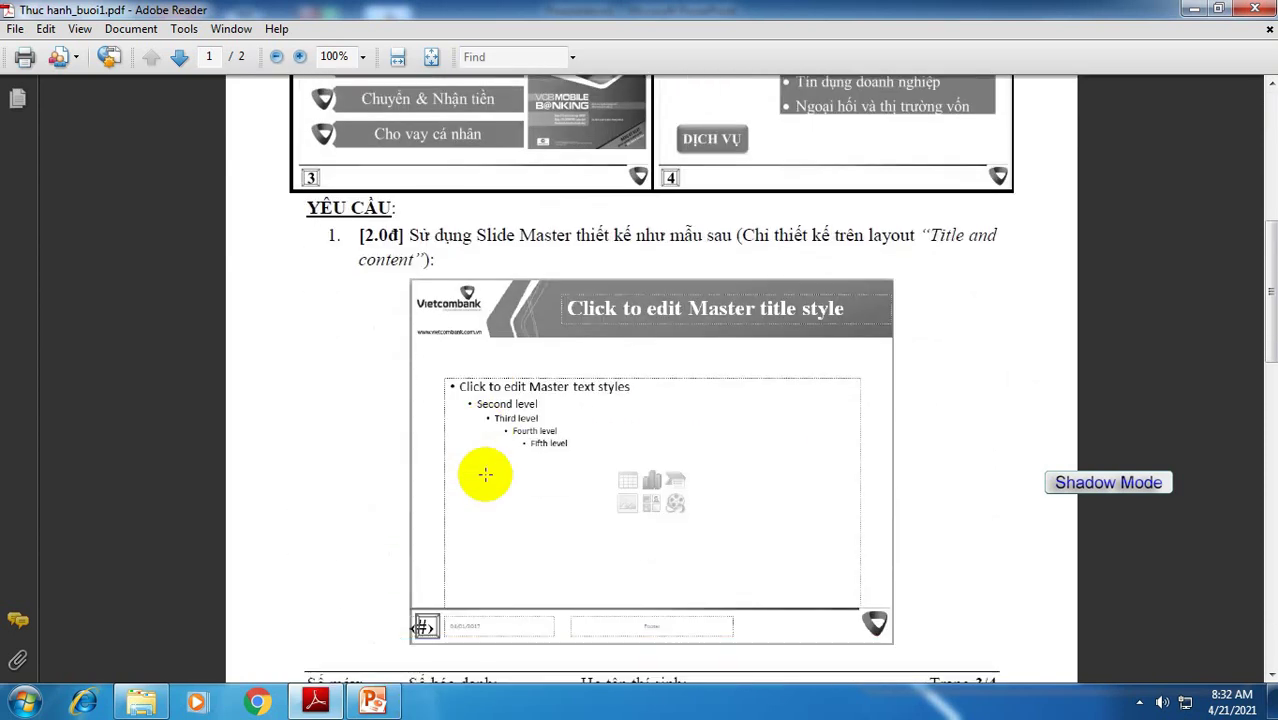
scroll(485, 474, "up", 3)
scroll(485, 476, "up", 5)
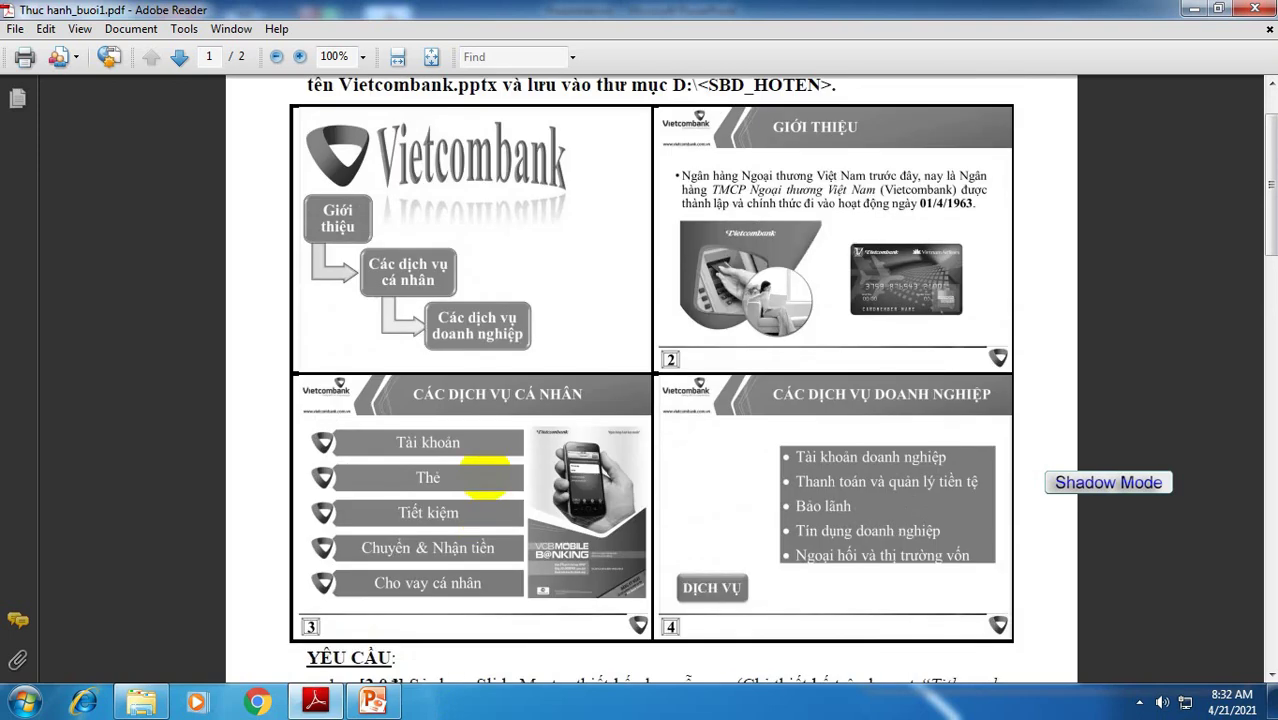
scroll(487, 478, "down", 3)
scroll(487, 478, "up", 3)
scroll(487, 478, "down", 5)
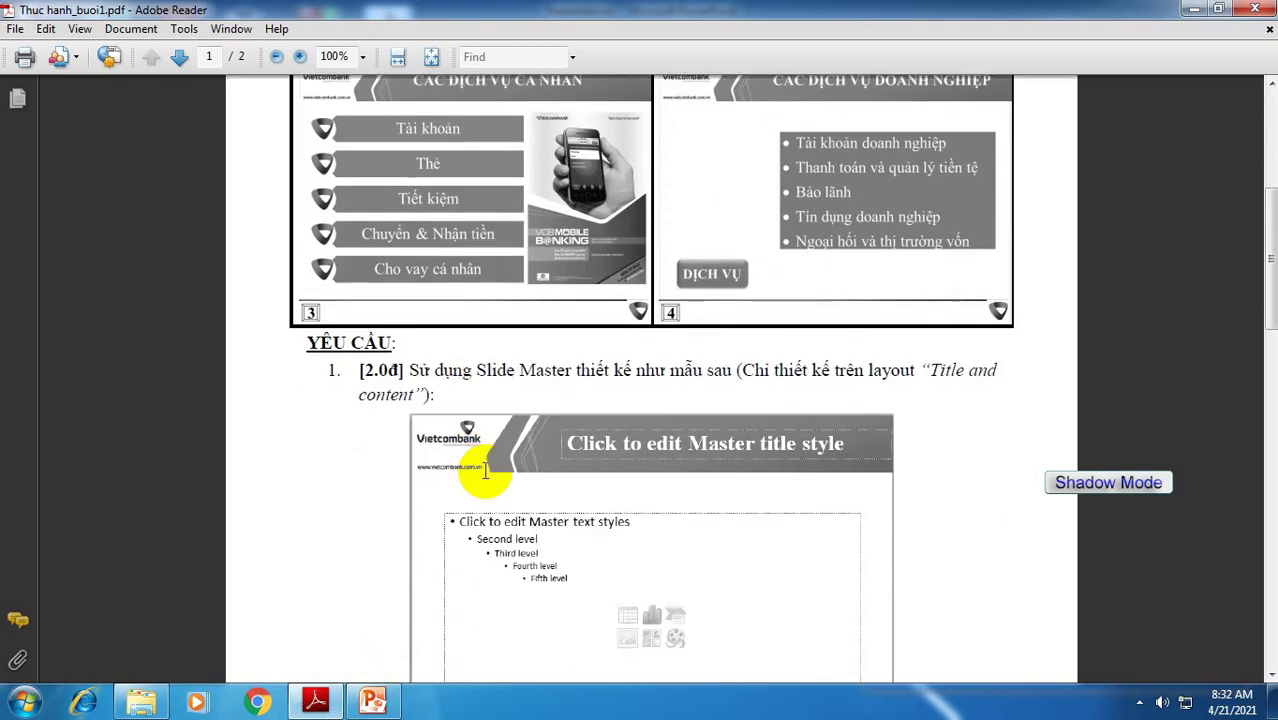
scroll(485, 473, "up", 3)
scroll(481, 475, "up", 4)
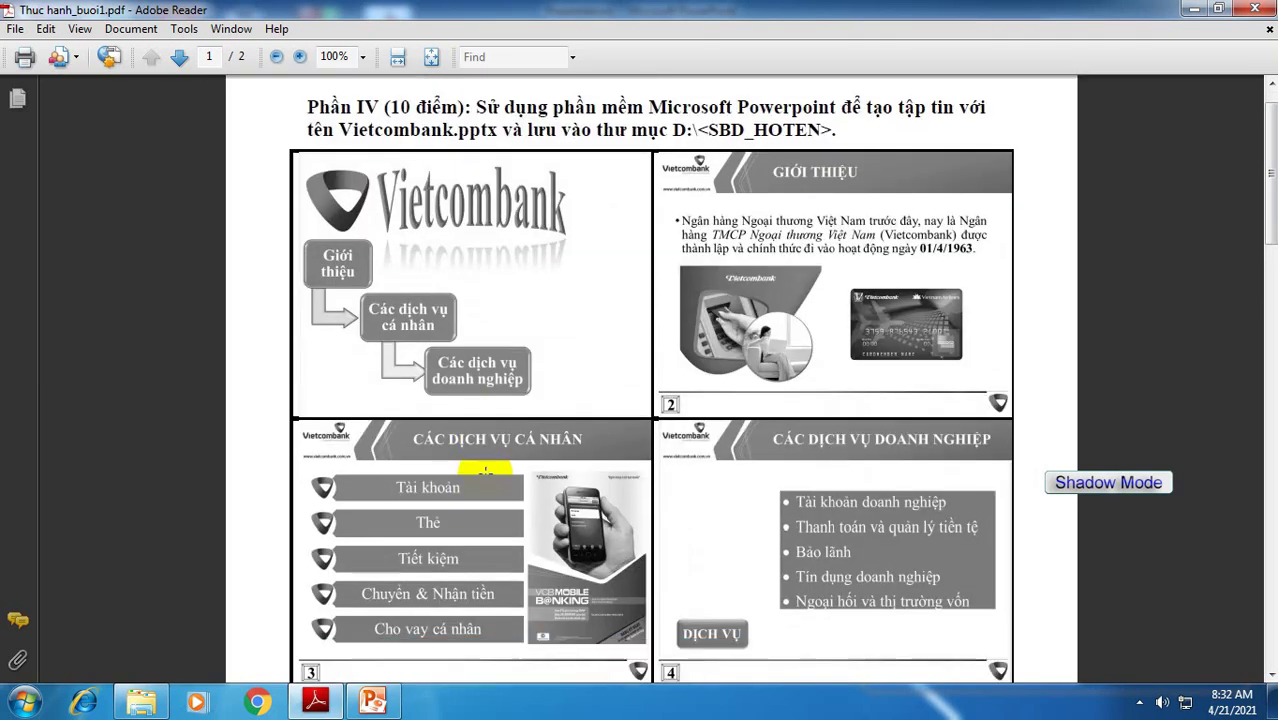
scroll(482, 472, "down", 2)
scroll(485, 475, "up", 2)
scroll(485, 473, "down", 2)
scroll(485, 476, "up", 1)
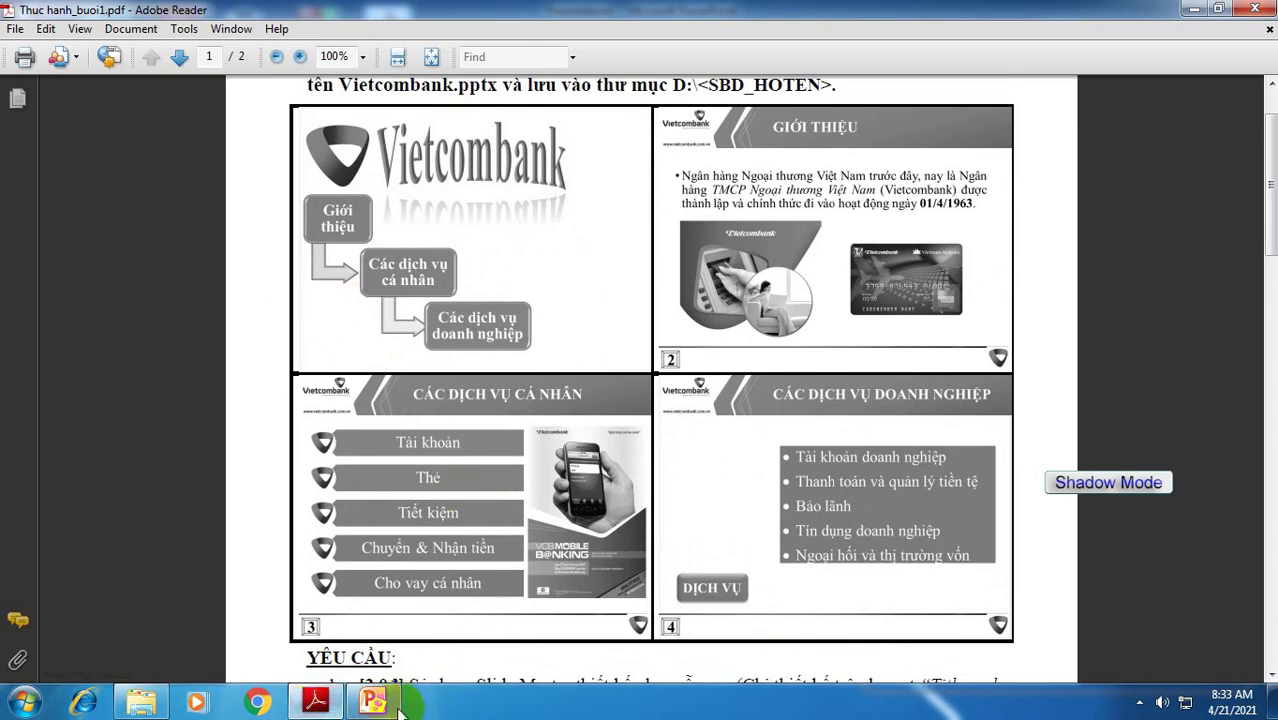
left_click(150, 703)
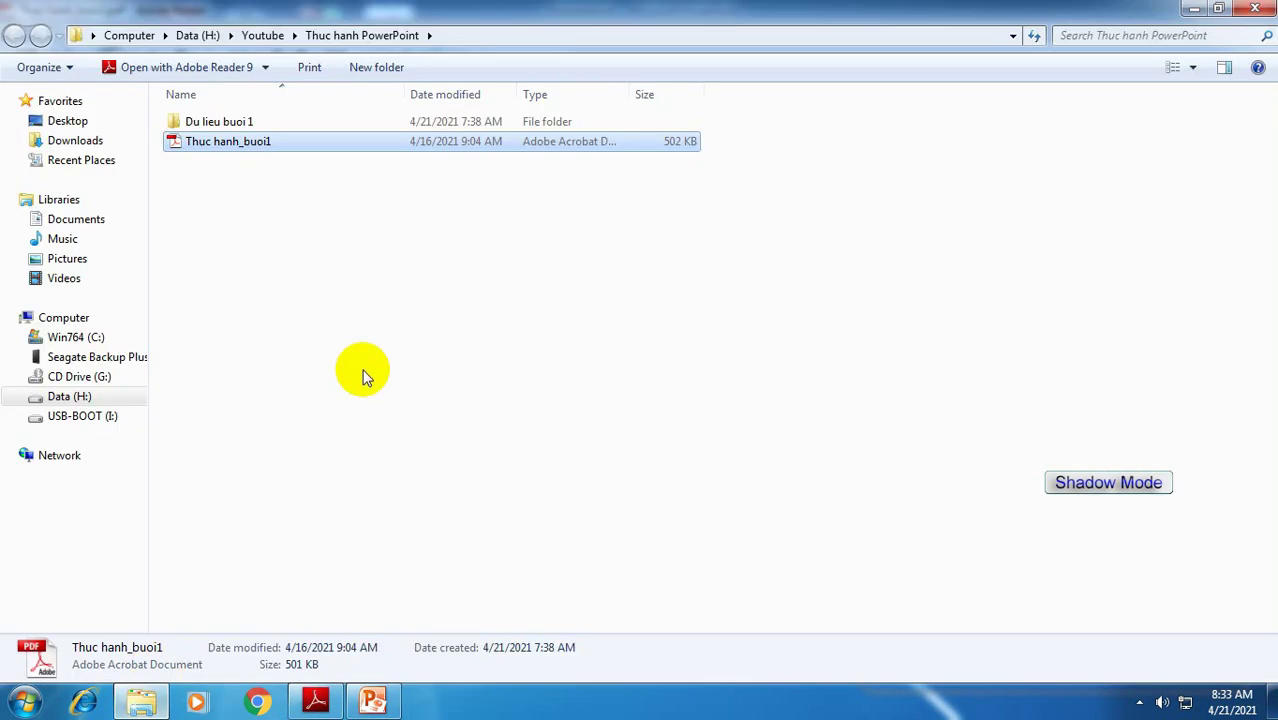
double_click(218, 125)
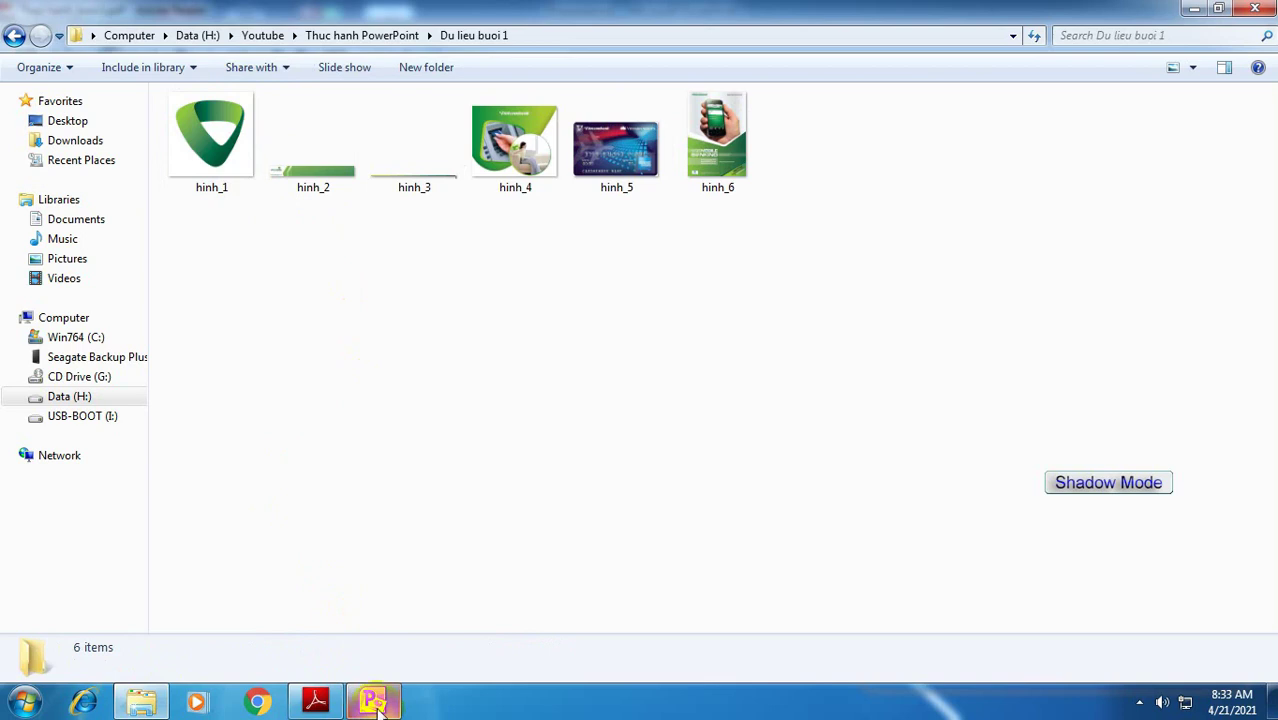
left_click(372, 703)
left_click(316, 703)
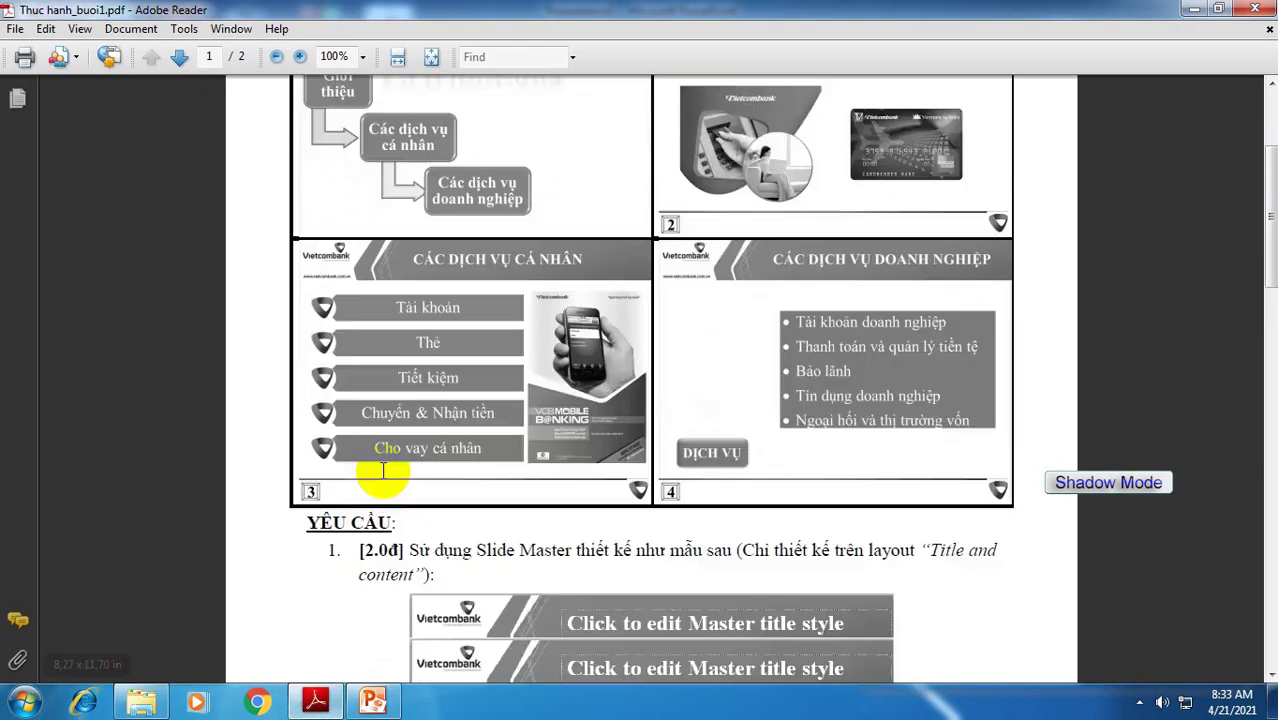
- Review the Slide Master requirement in the PDF, then return to the blank Presentation1 in PowerPoint
scroll(471, 508, "down", 5)
scroll(554, 540, "up", 1)
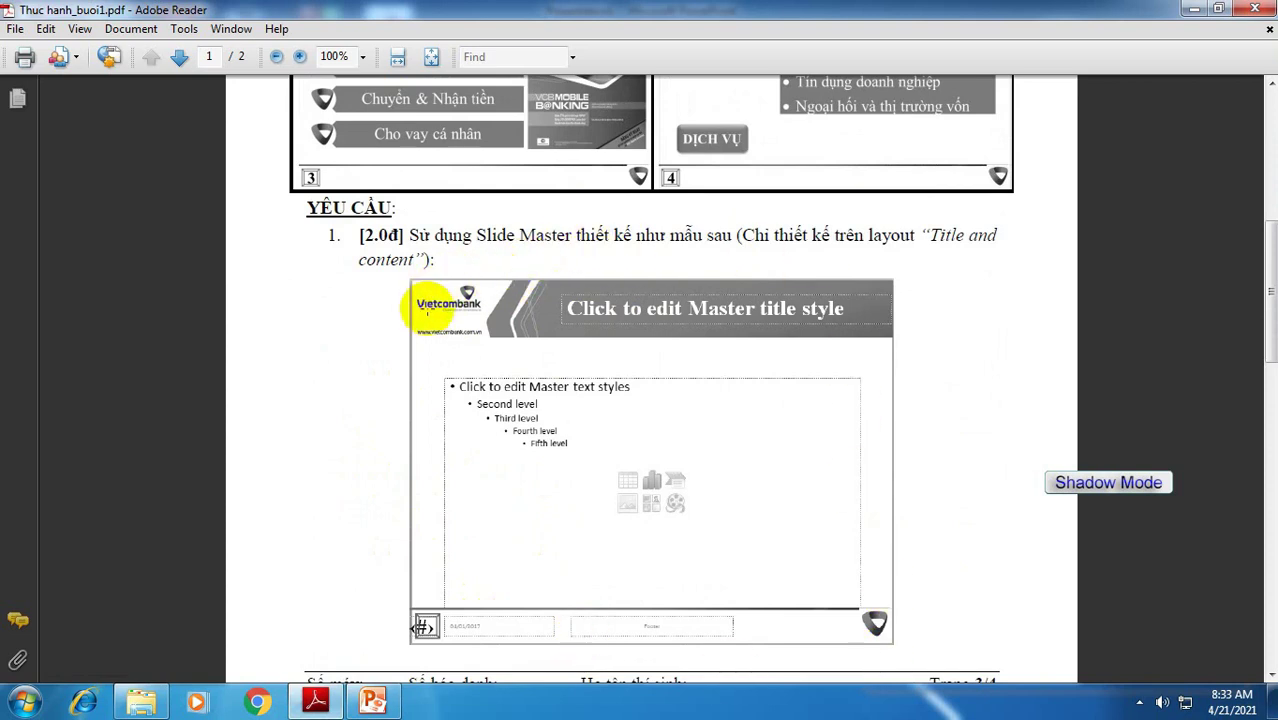
scroll(537, 456, "up", 10)
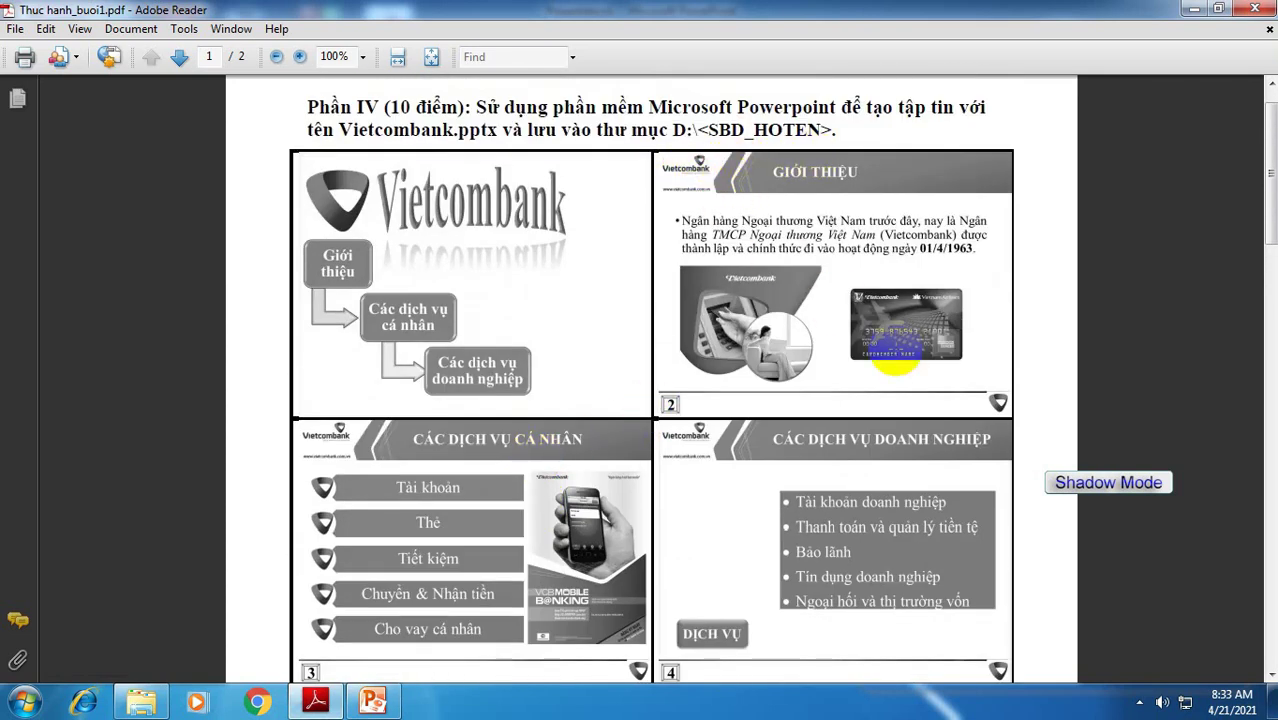
scroll(560, 505, "down", 3)
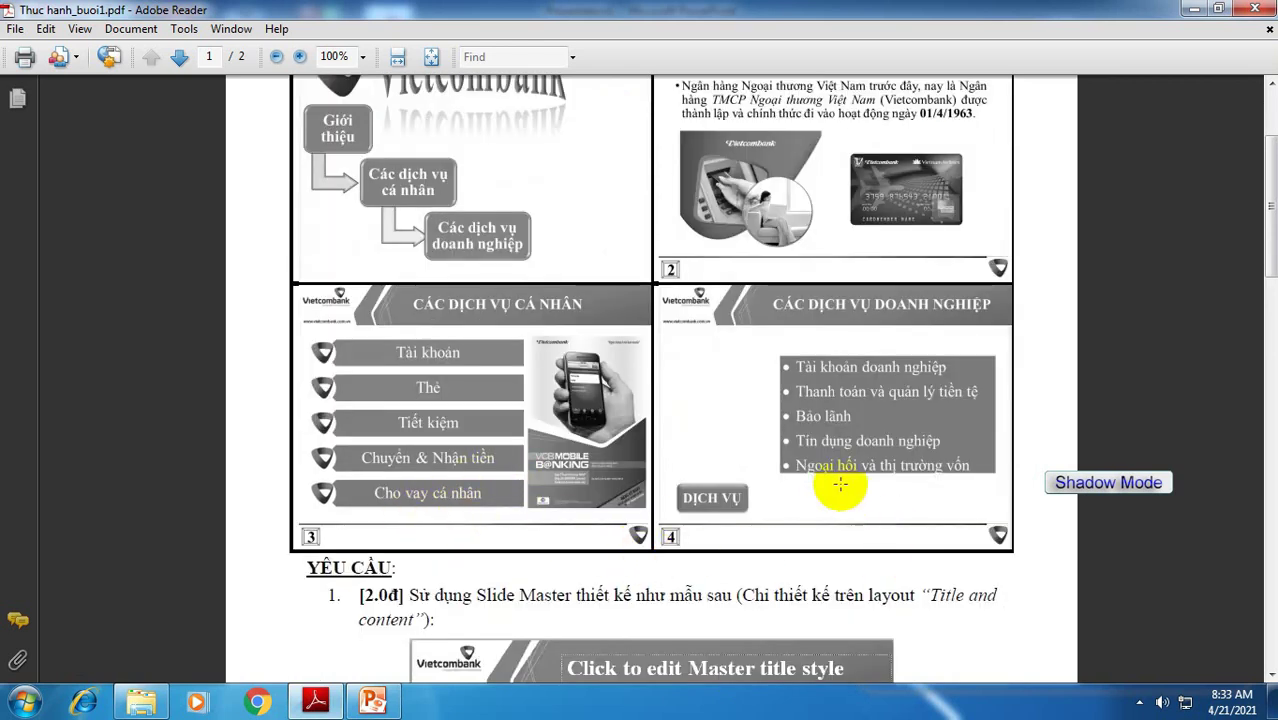
scroll(800, 455, "up", 2)
scroll(700, 365, "down", 6)
scroll(640, 357, "down", 4)
scroll(685, 354, "down", 4)
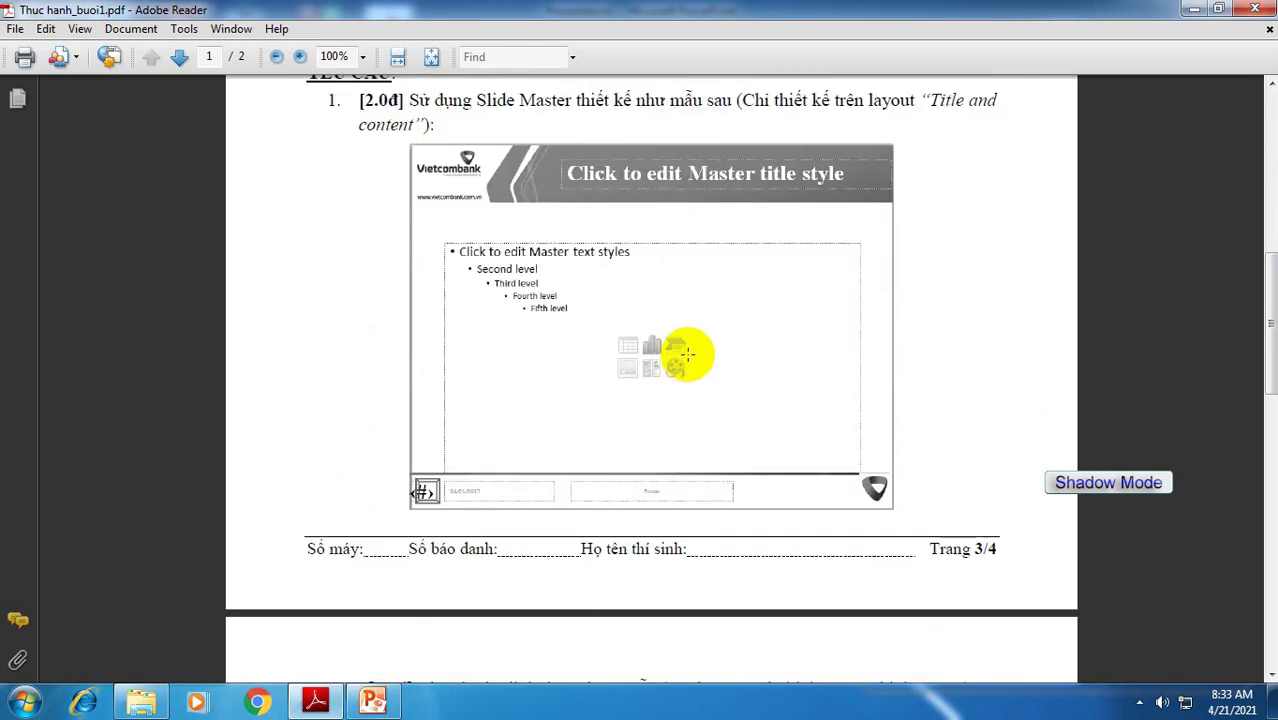
scroll(688, 352, "up", 2)
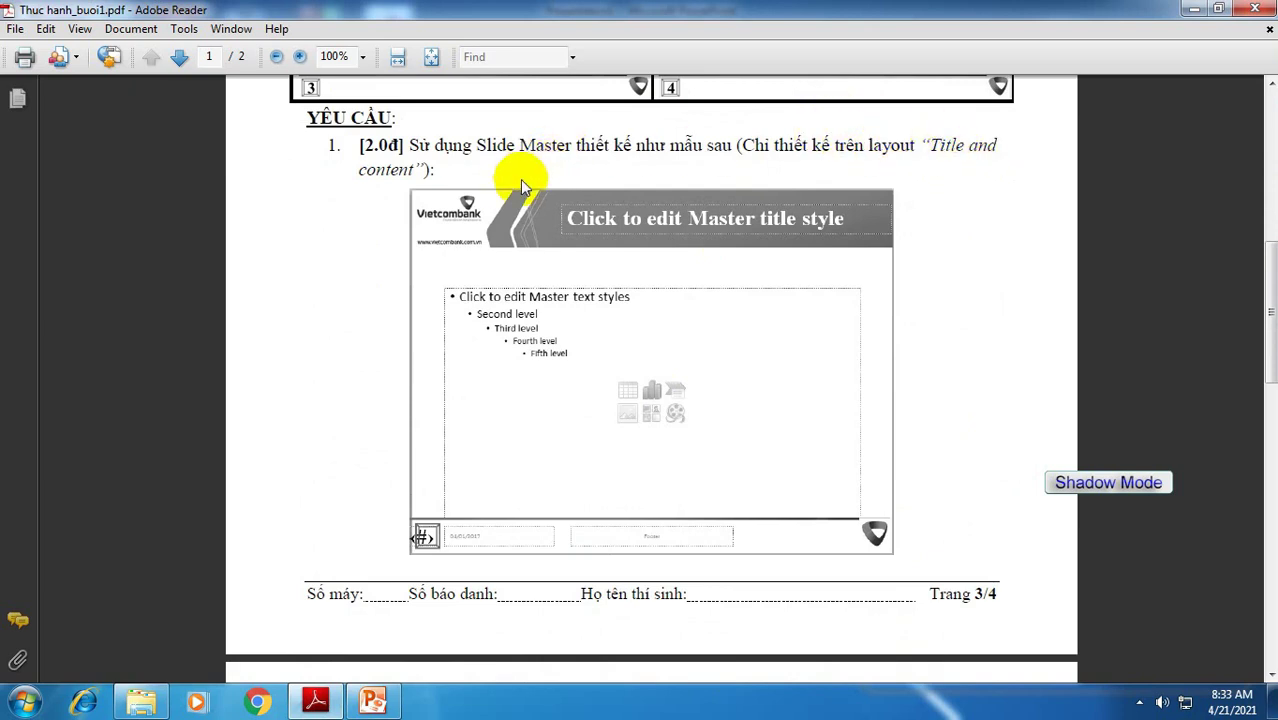
left_click(392, 705)
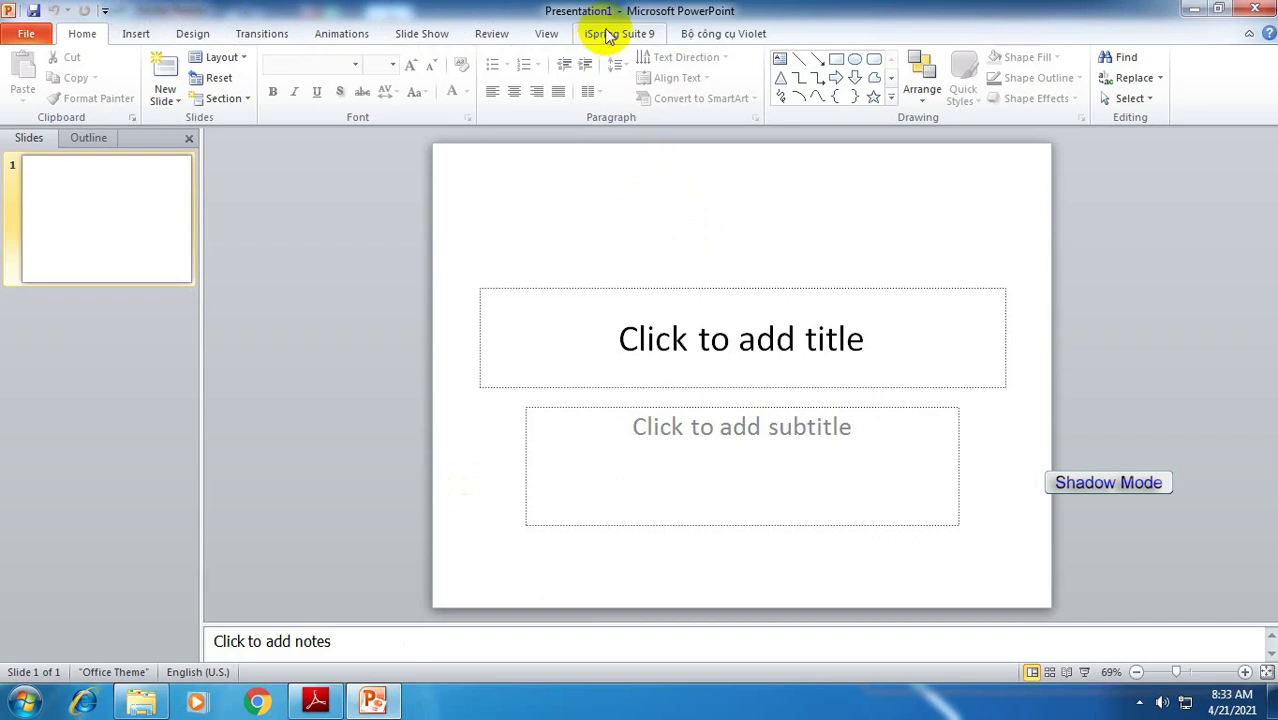
- Open Slide Master view and select the Title and Content layout's title placeholder
left_click(548, 34)
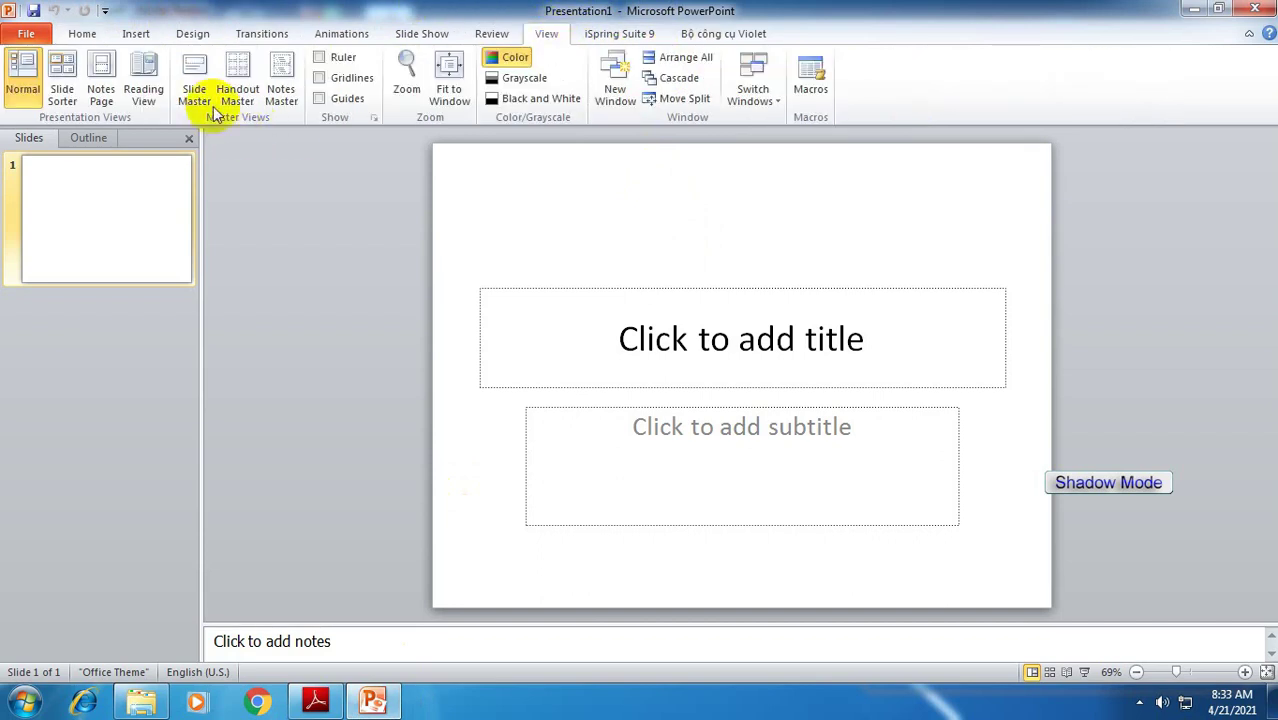
left_click(195, 95)
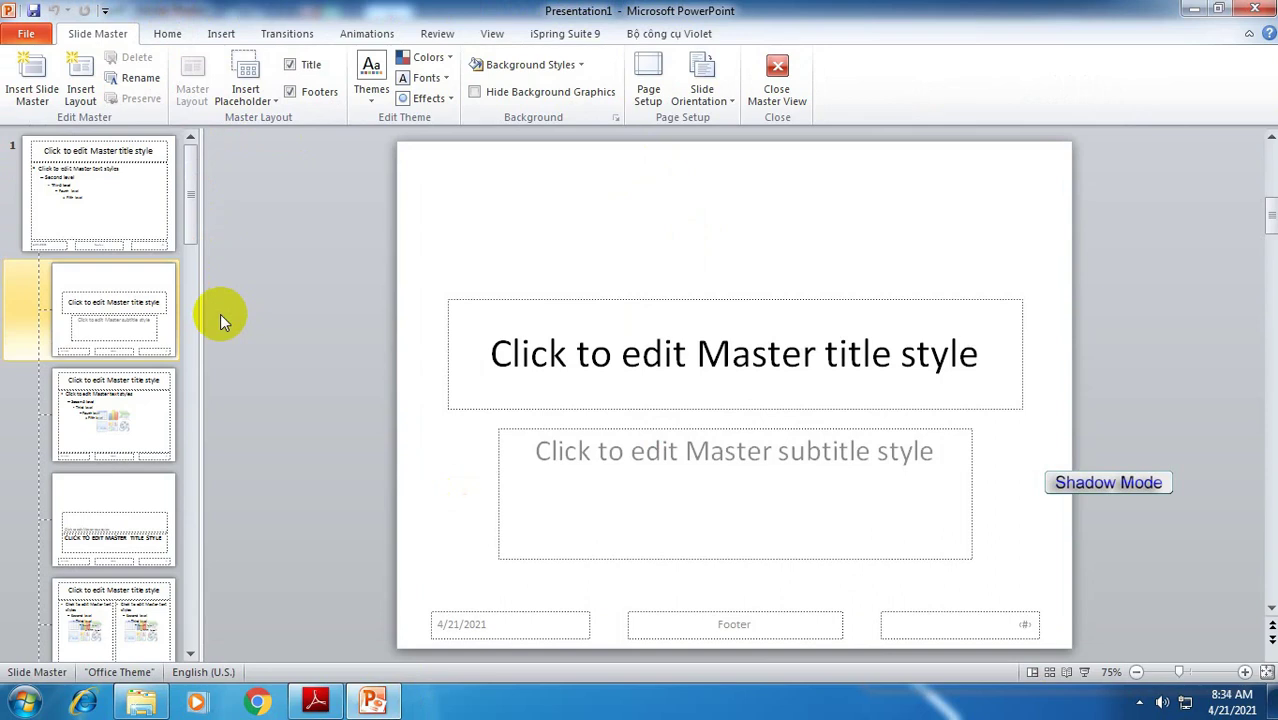
left_click(131, 421)
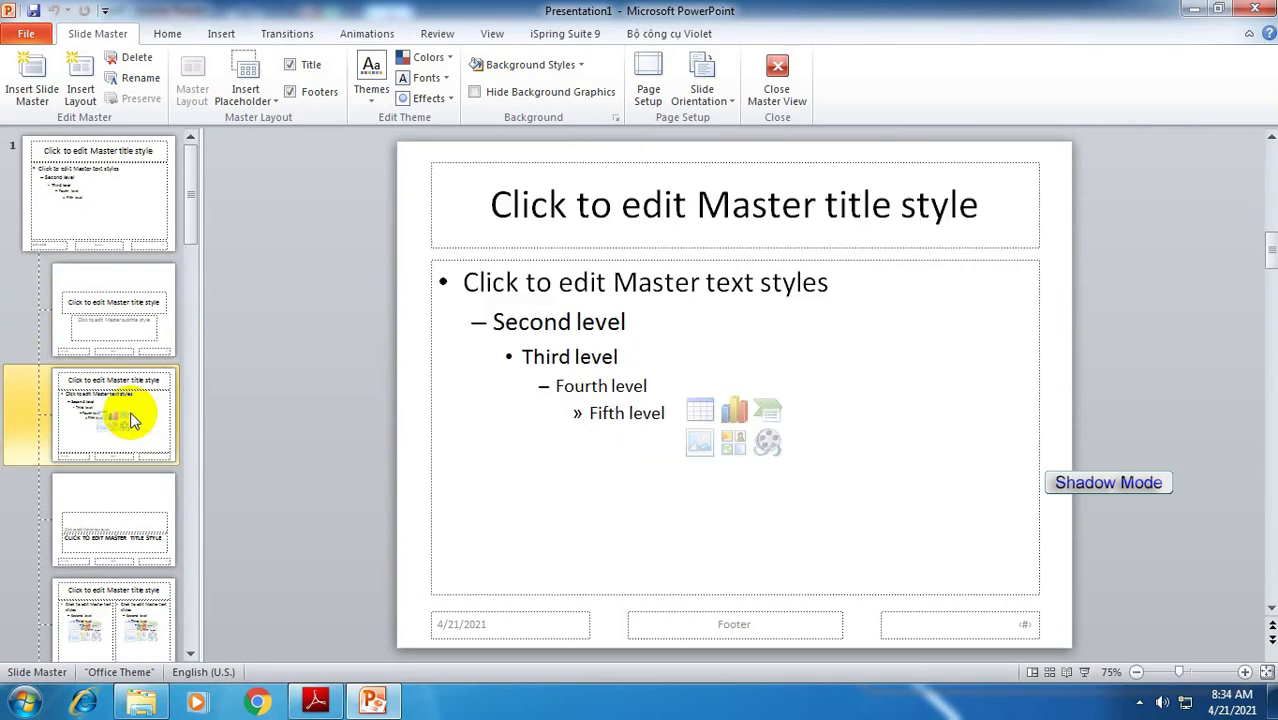
left_click(468, 170)
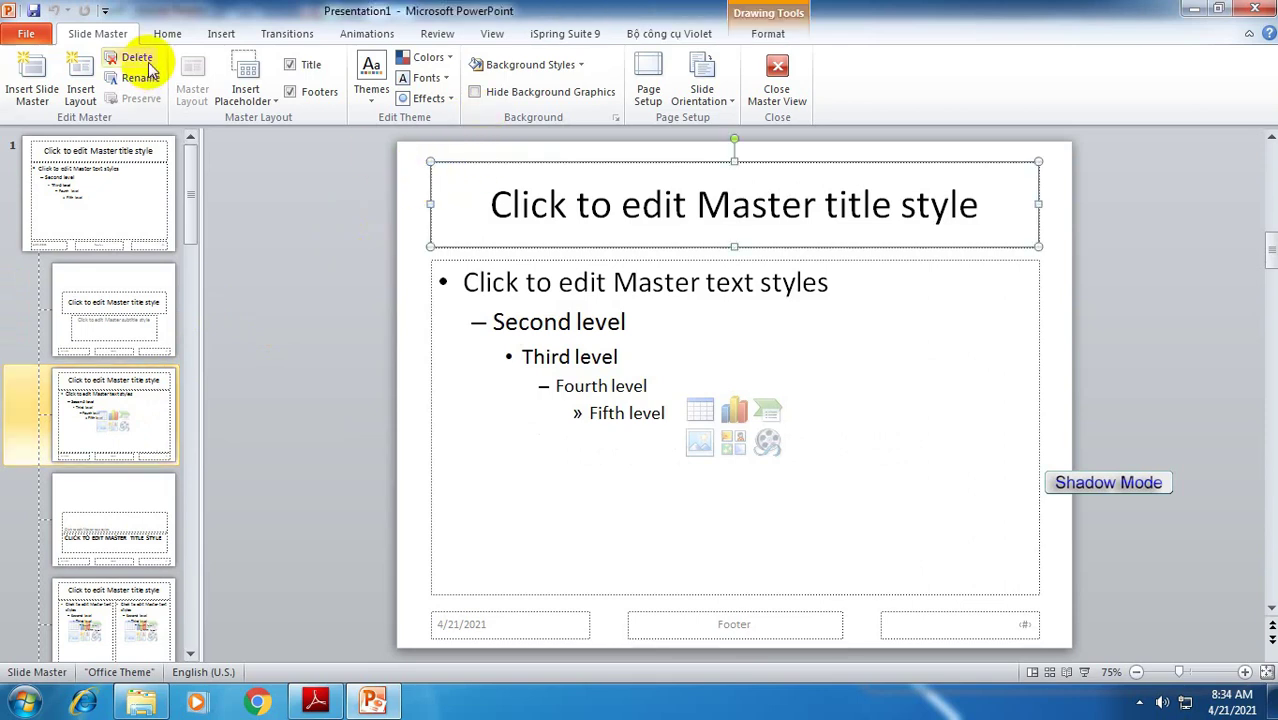
left_click(221, 33)
- Insert the hinh_2 Vietcombank banner from the Du lieu buoi 1 folder onto the layout
left_click(66, 72)
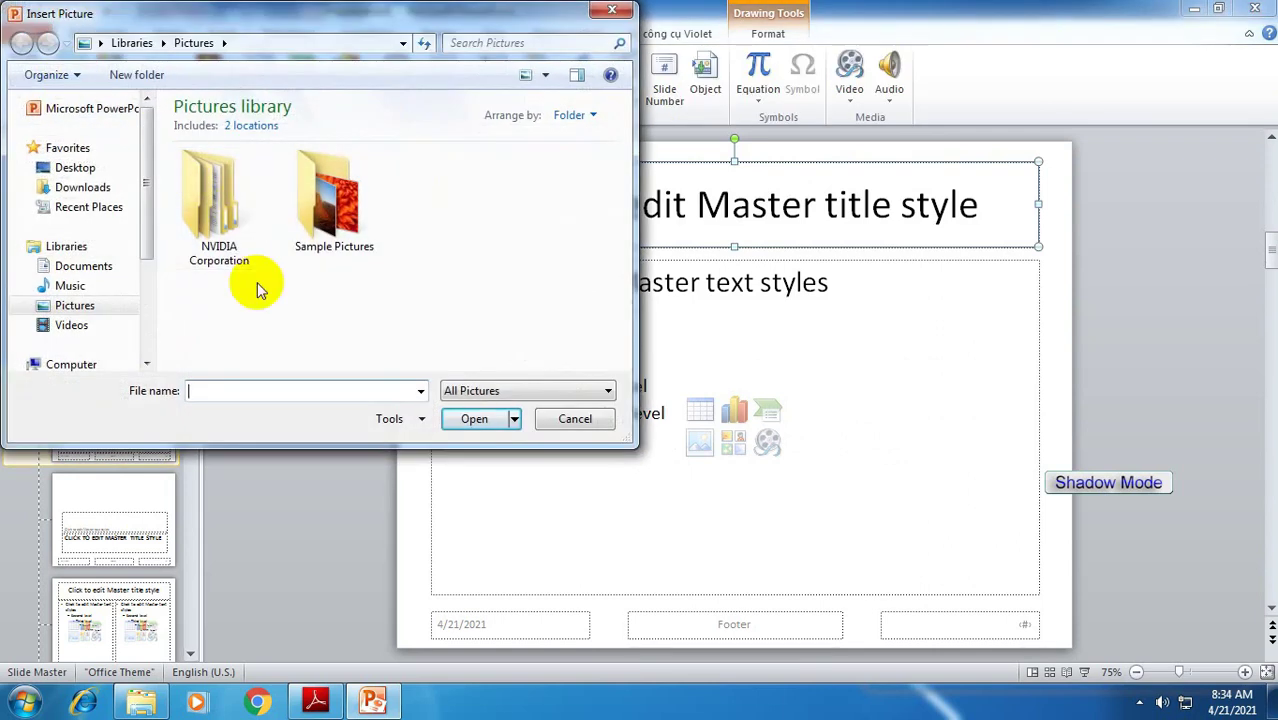
left_click(72, 364)
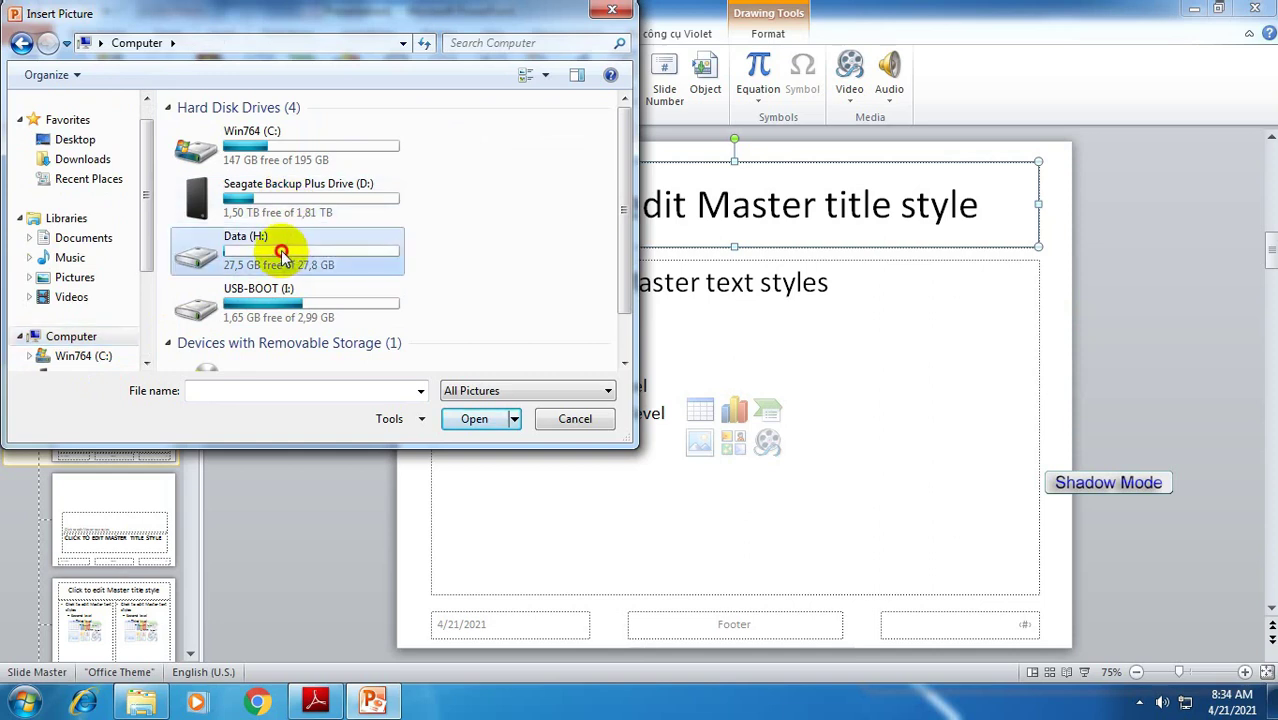
double_click(280, 251)
double_click(230, 190)
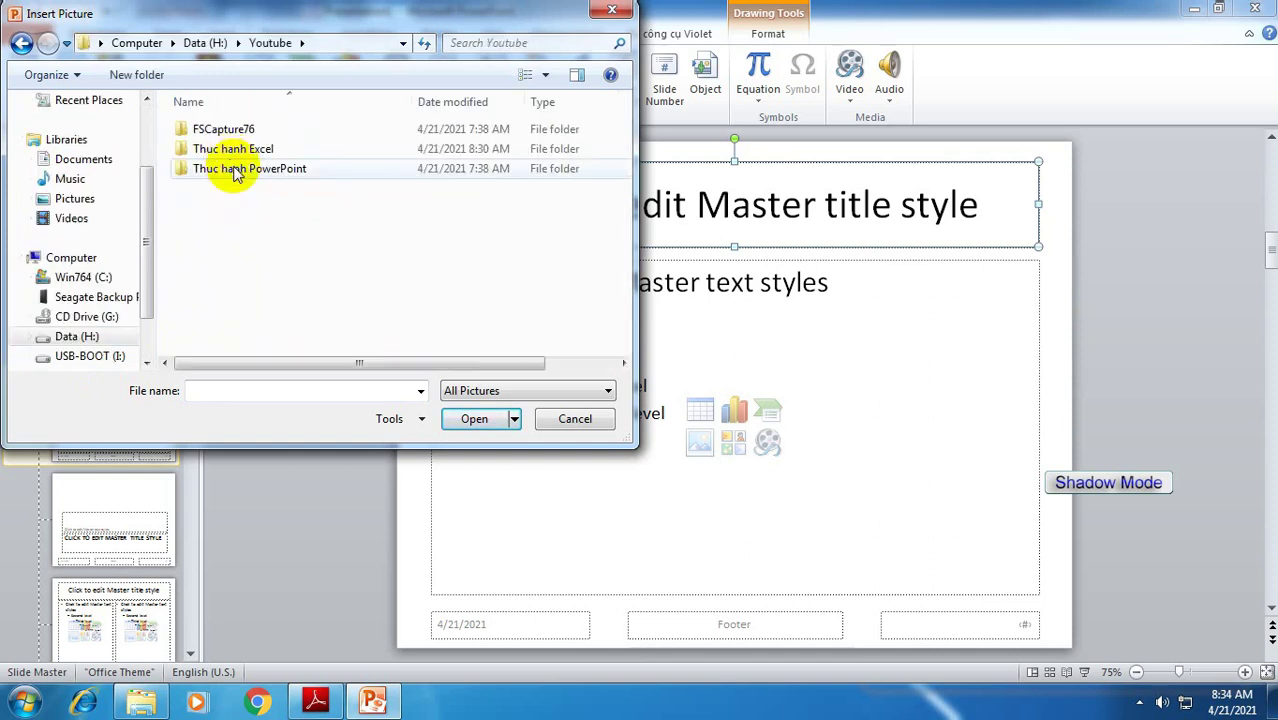
double_click(232, 168)
double_click(230, 130)
left_click(365, 192)
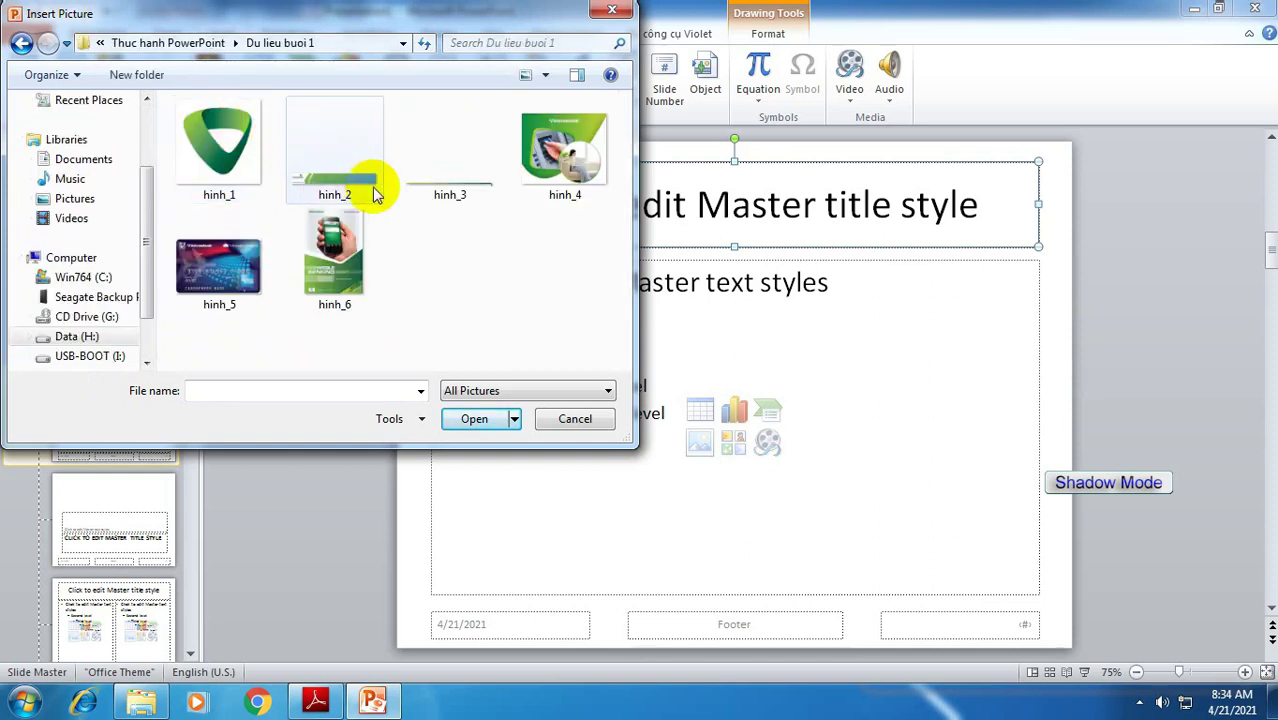
left_click(471, 420)
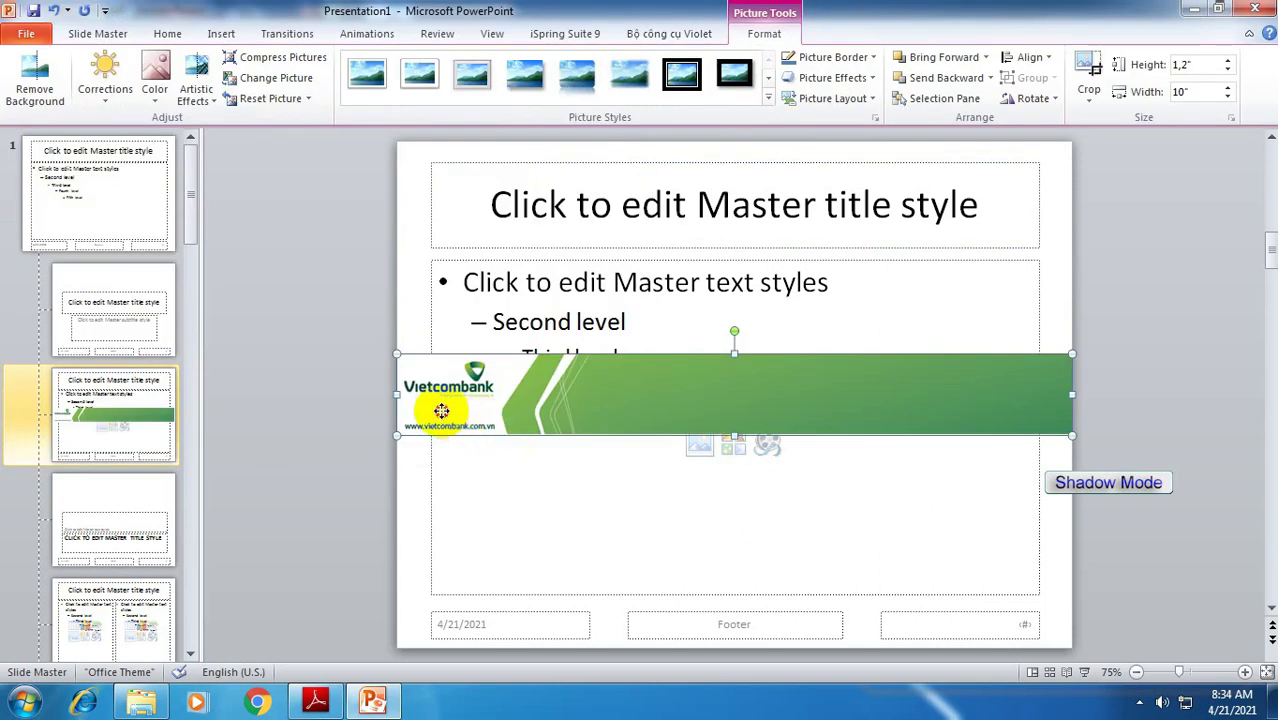
- Position the banner across the top of the layout, just above the body text area
left_click_drag(448, 413, 448, 212)
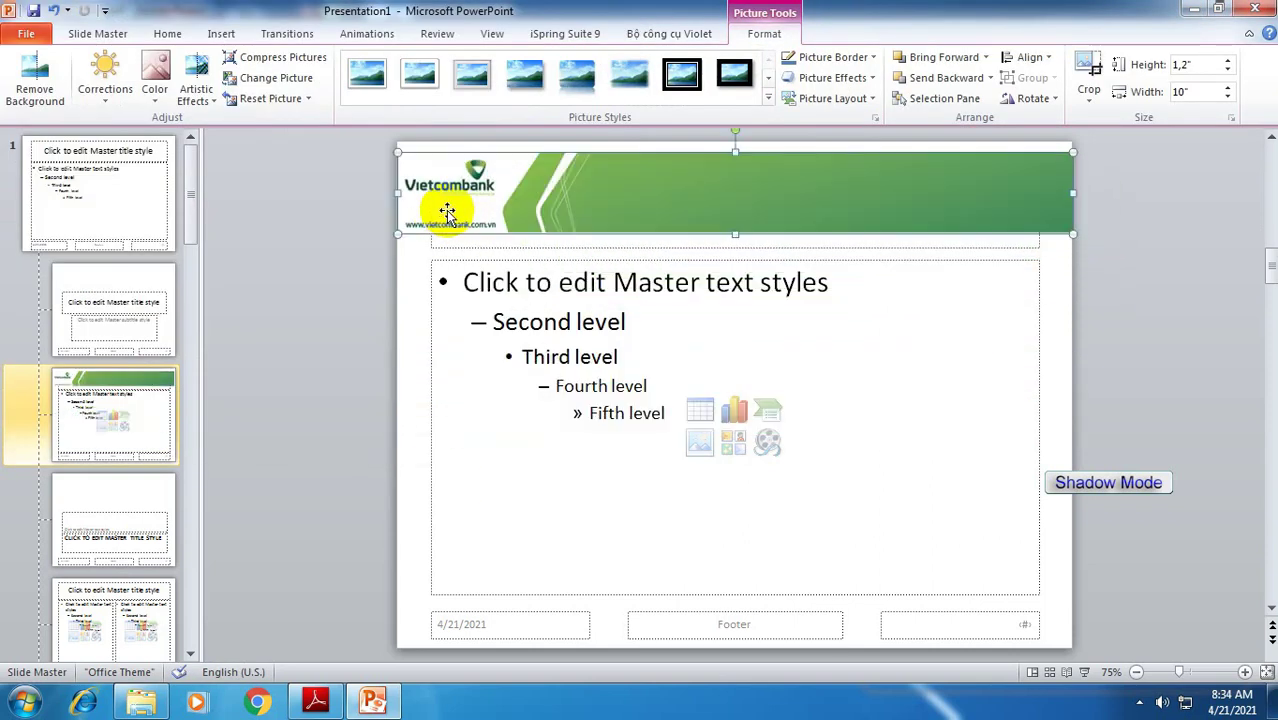
key("Up")
key("Up")
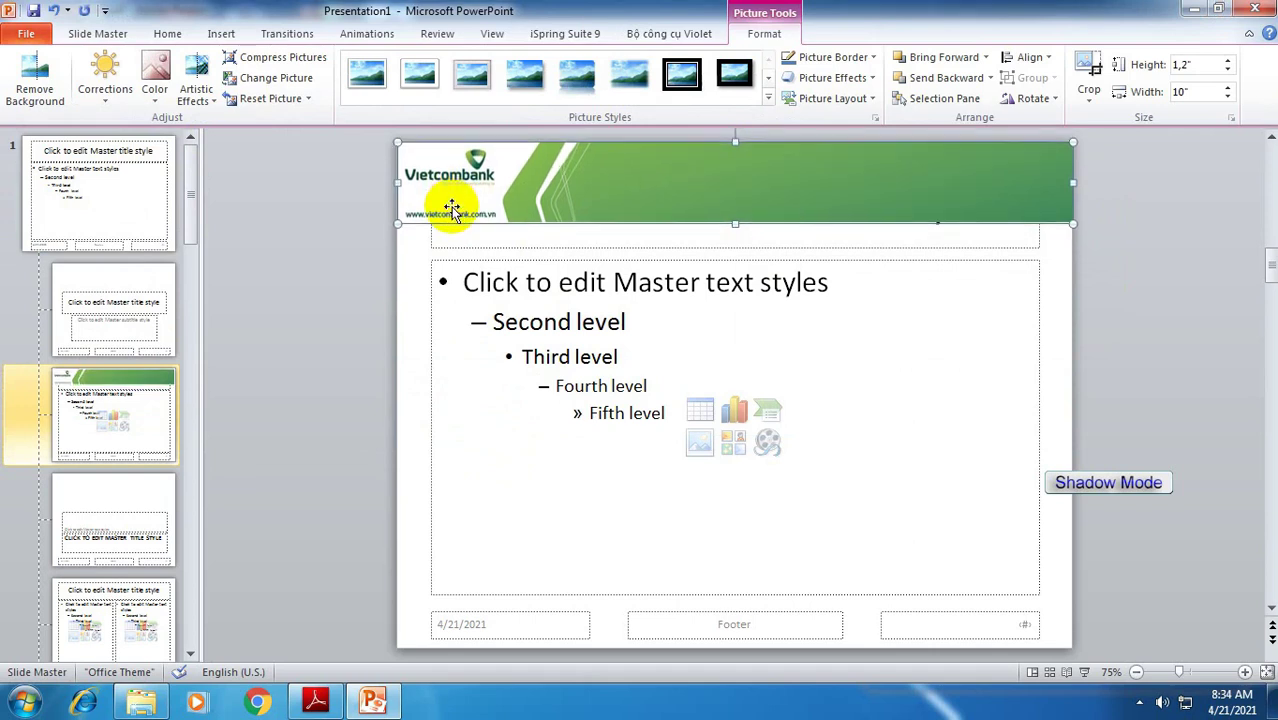
key("ctrl+Down")
key("ctrl+Down")
key("ctrl+Down")
key("ctrl+Down")
key("ctrl+Down")
key("ctrl+Down")
key("ctrl+Down")
key("ctrl+Down")
key("ctrl+Down")
key("ctrl+Down")
key("ctrl+Down")
key("ctrl+Down")
key("ctrl+Down")
key("ctrl+Down")
key("ctrl+Down")
key("ctrl+Down")
key("ctrl+Down")
key("ctrl+Down")
key("ctrl+Down")
key("ctrl+Down")
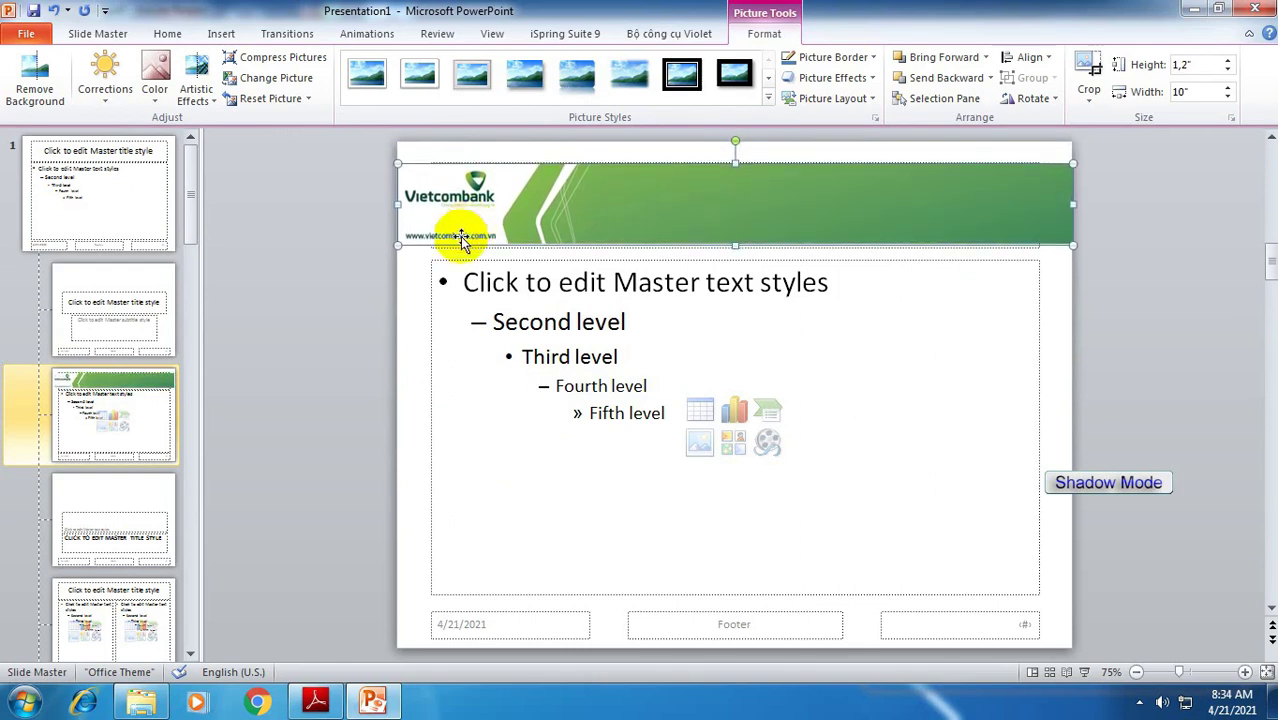
left_click(427, 283)
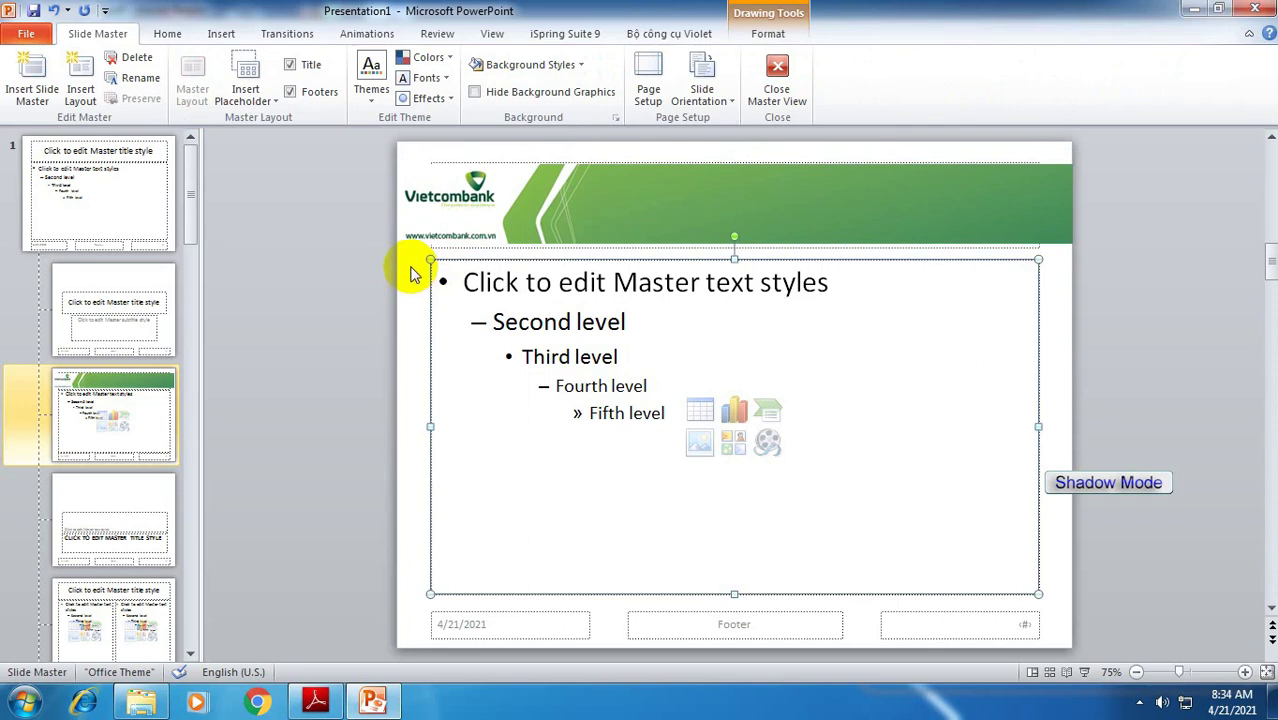
- Insert the thin green hinh_3 line and fit it just above the footers
left_click(212, 38)
left_click(72, 72)
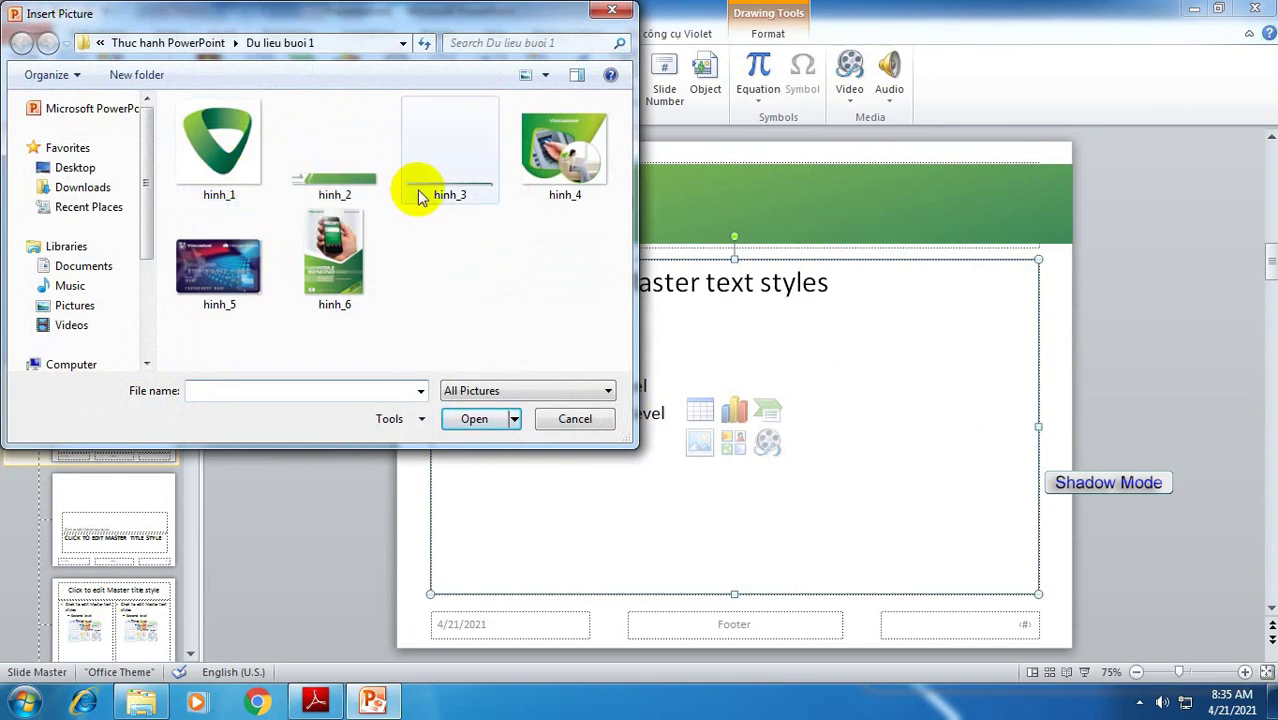
left_click(430, 198)
left_click(474, 419)
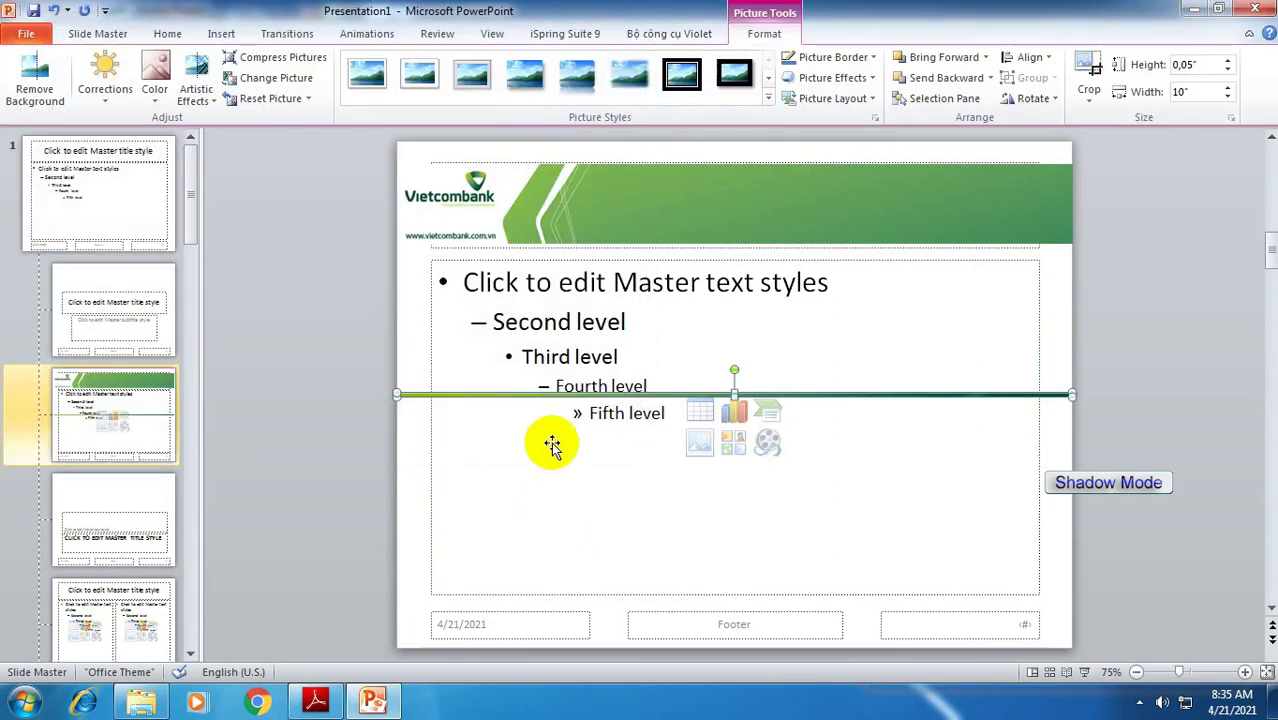
left_click_drag(514, 400, 515, 598)
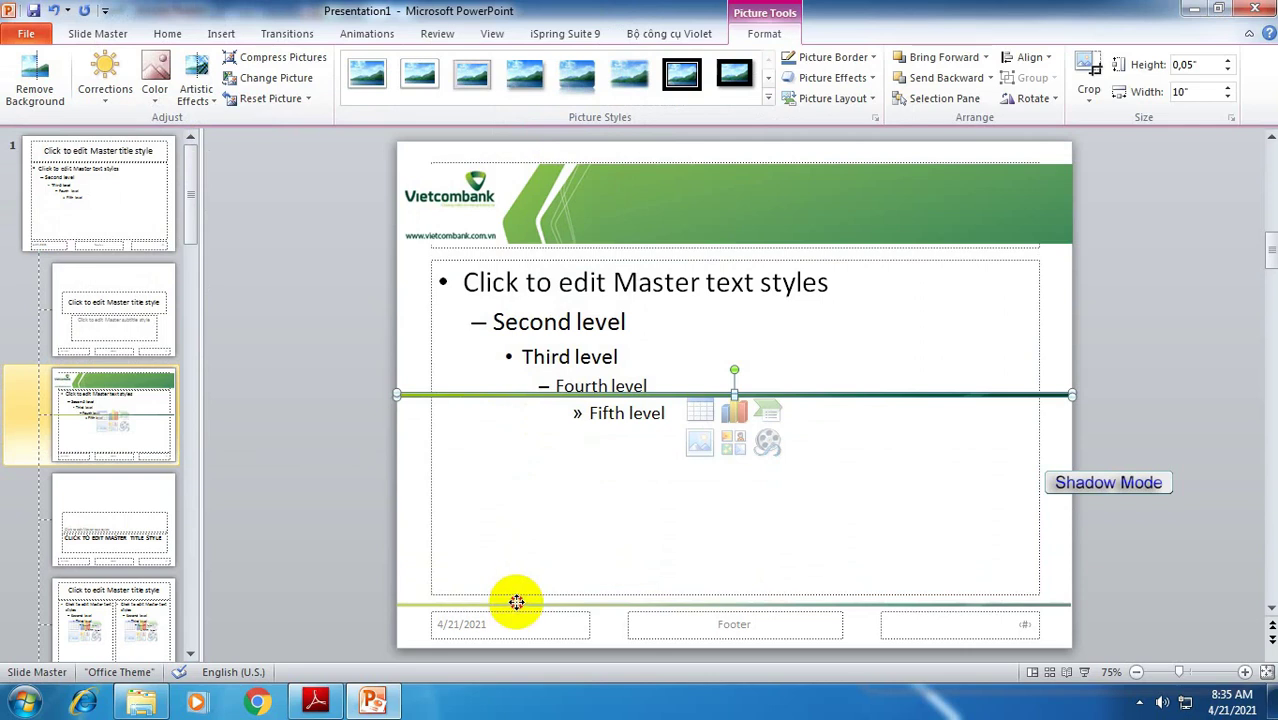
left_click(316, 700)
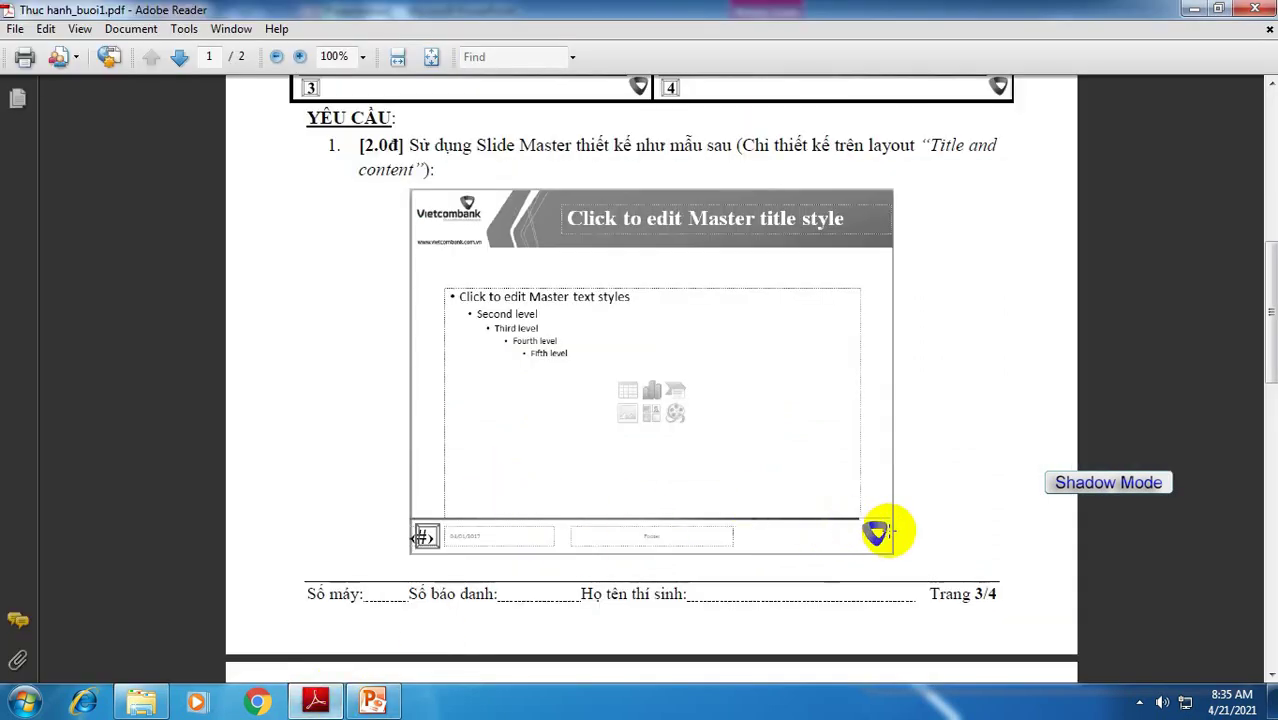
left_click(334, 706)
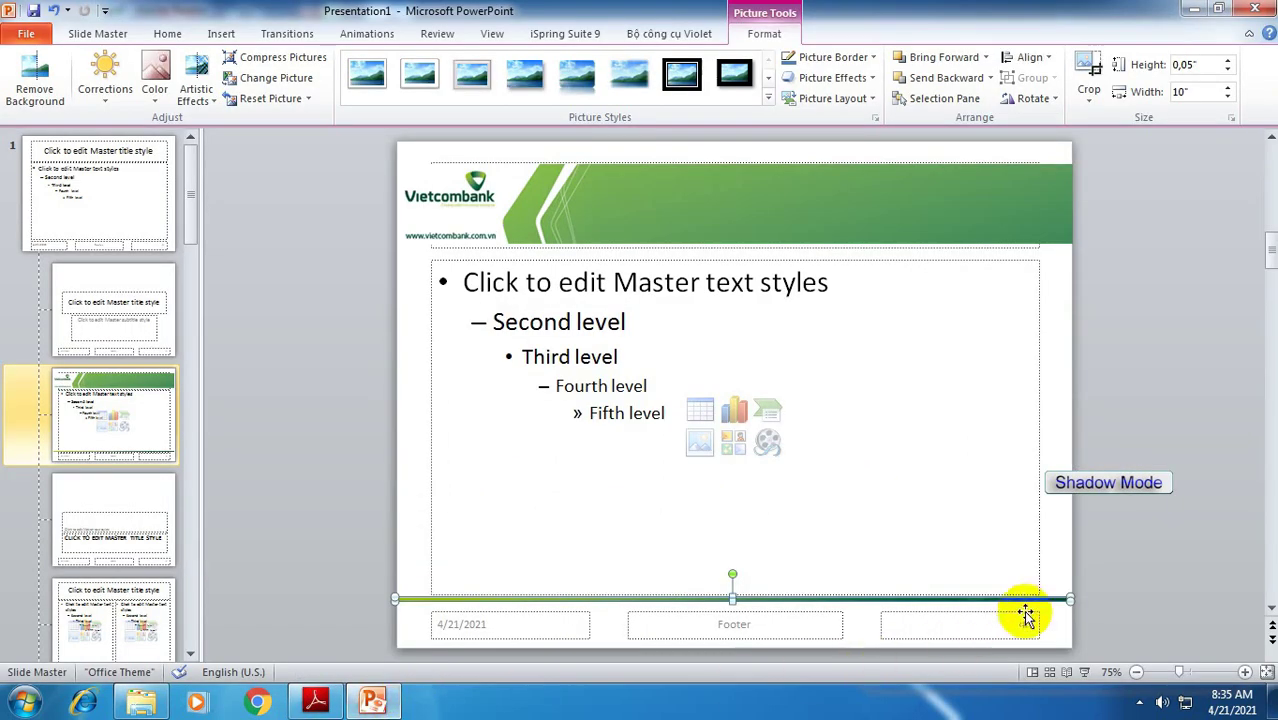
left_click_drag(1070, 600, 1033, 598)
- Narrow the page-number placeholder and move it to the bottom-left corner
left_click(960, 623)
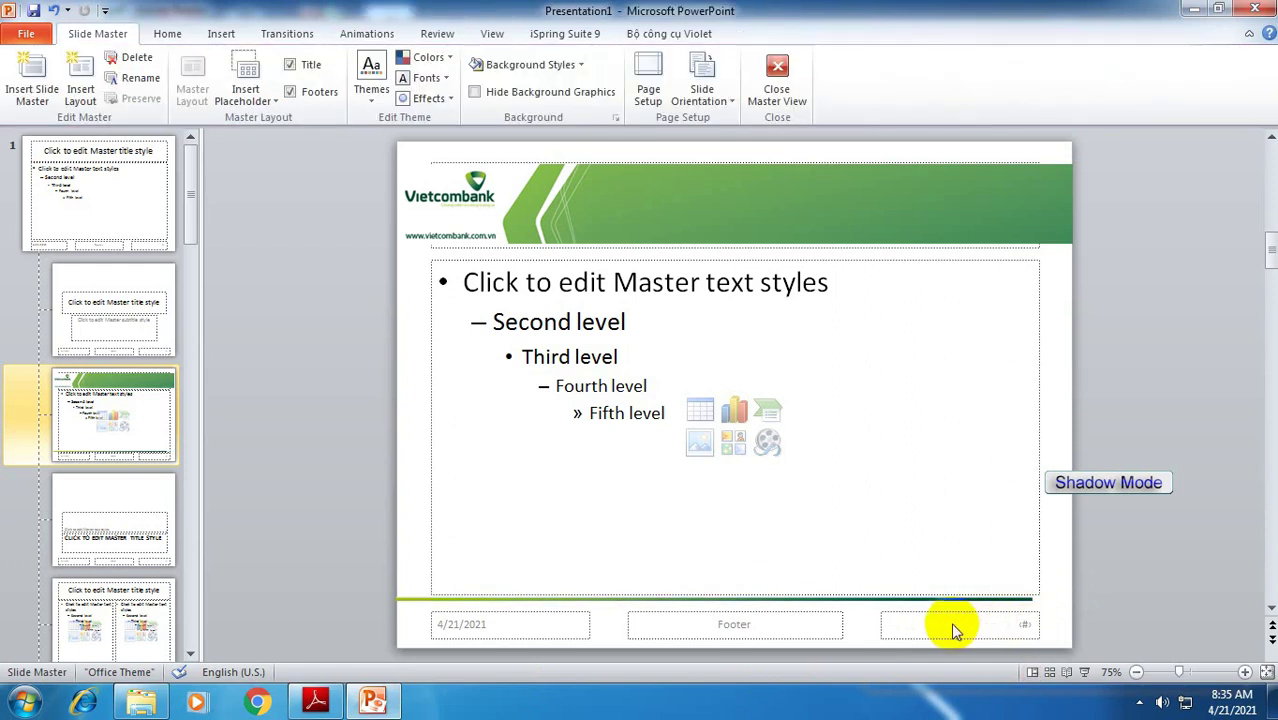
left_click_drag(881, 623, 1002, 623)
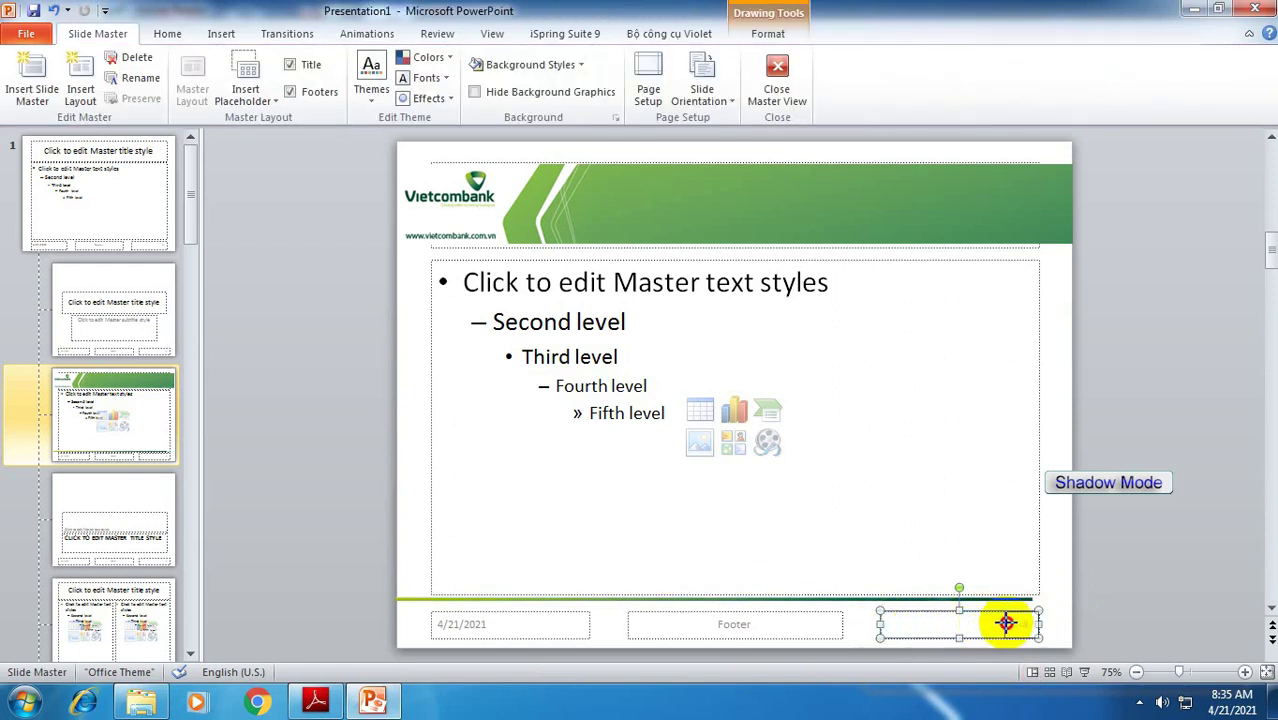
left_click_drag(1027, 614, 420, 610)
left_click(955, 628)
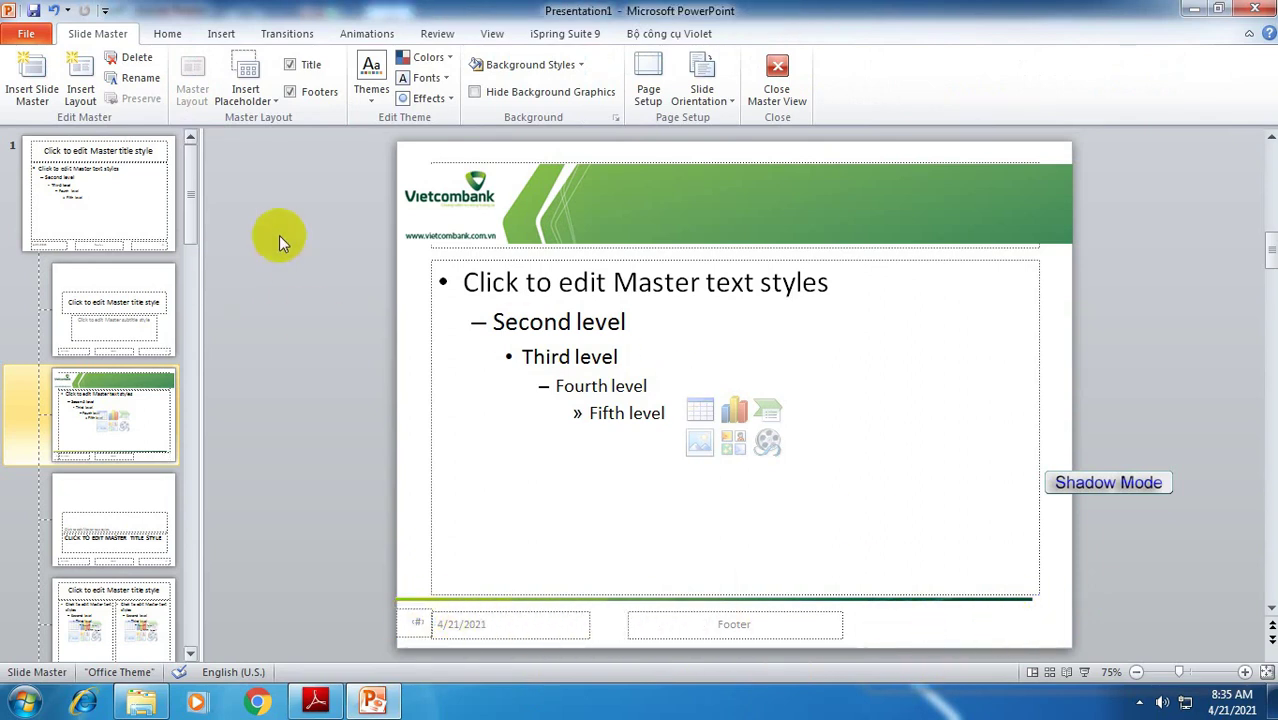
- Insert the hinh_1 Vietcombank logo onto the layout
left_click(217, 36)
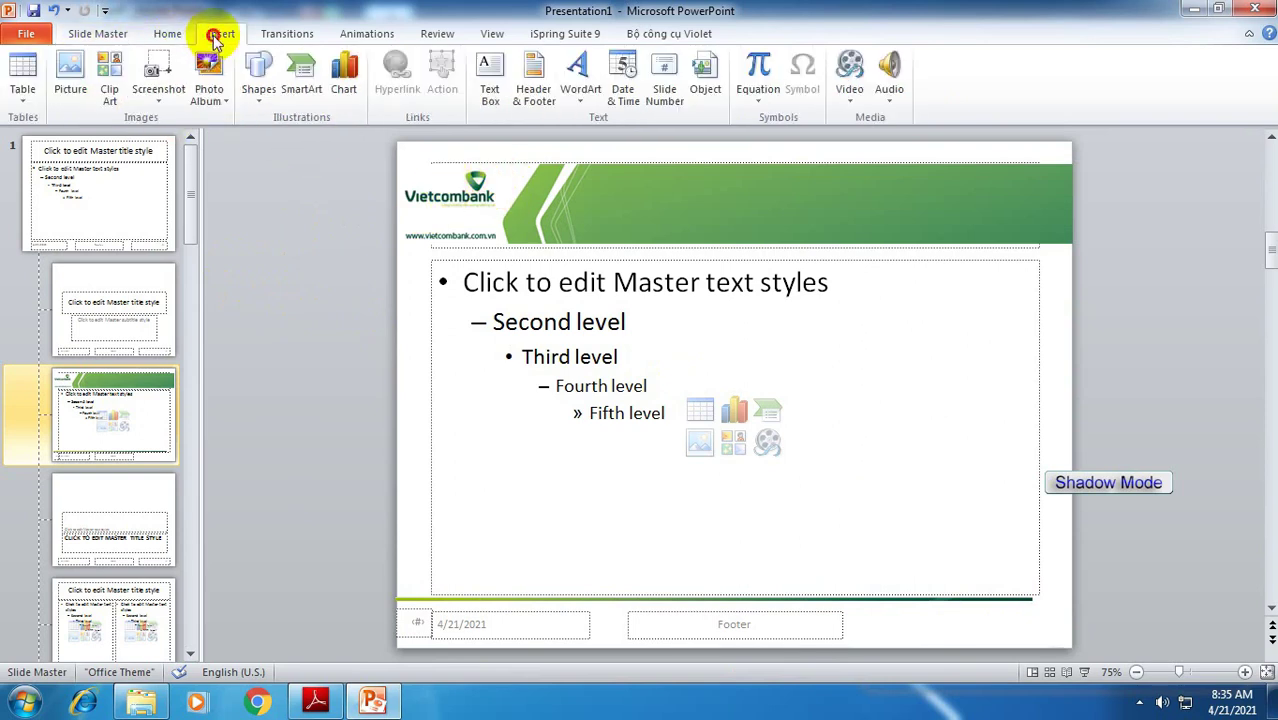
left_click(70, 72)
left_click(218, 145)
left_click(465, 418)
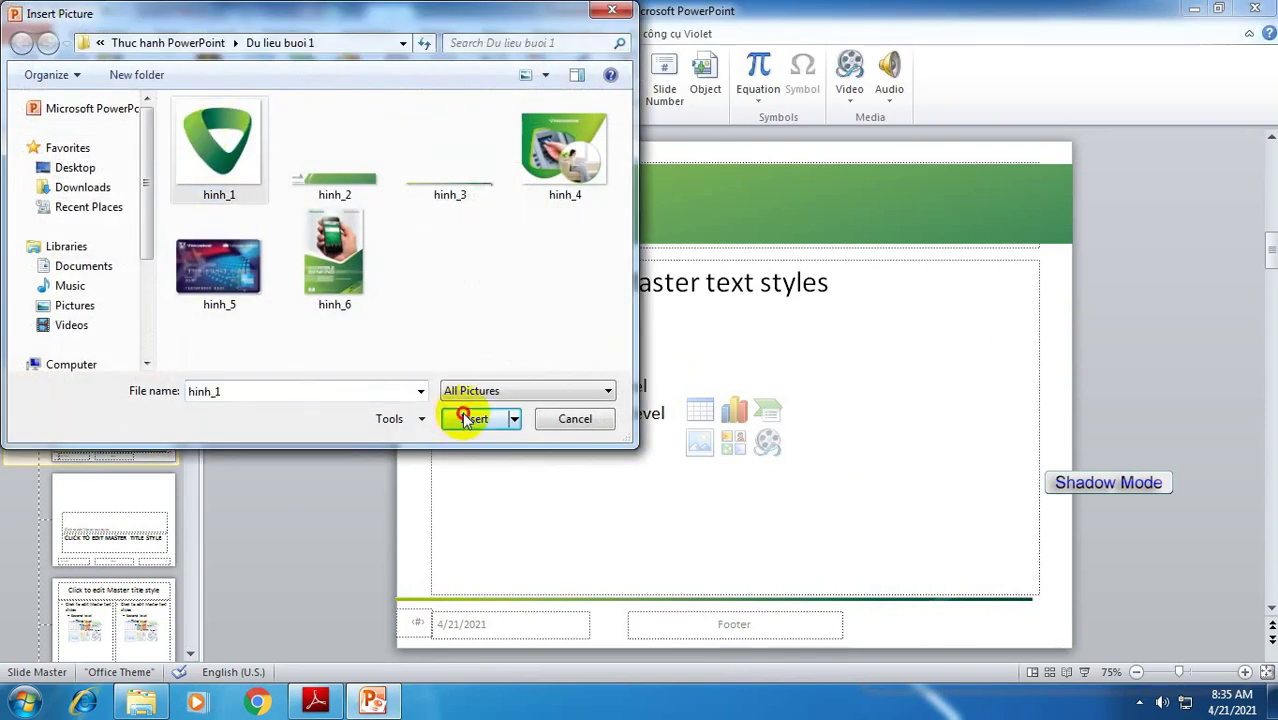
- Shrink the logo to about 0.68", place it bottom-right, and bring up the sample PDF
left_click_drag(591, 253, 852, 492)
left_click_drag(1012, 616, 1052, 625)
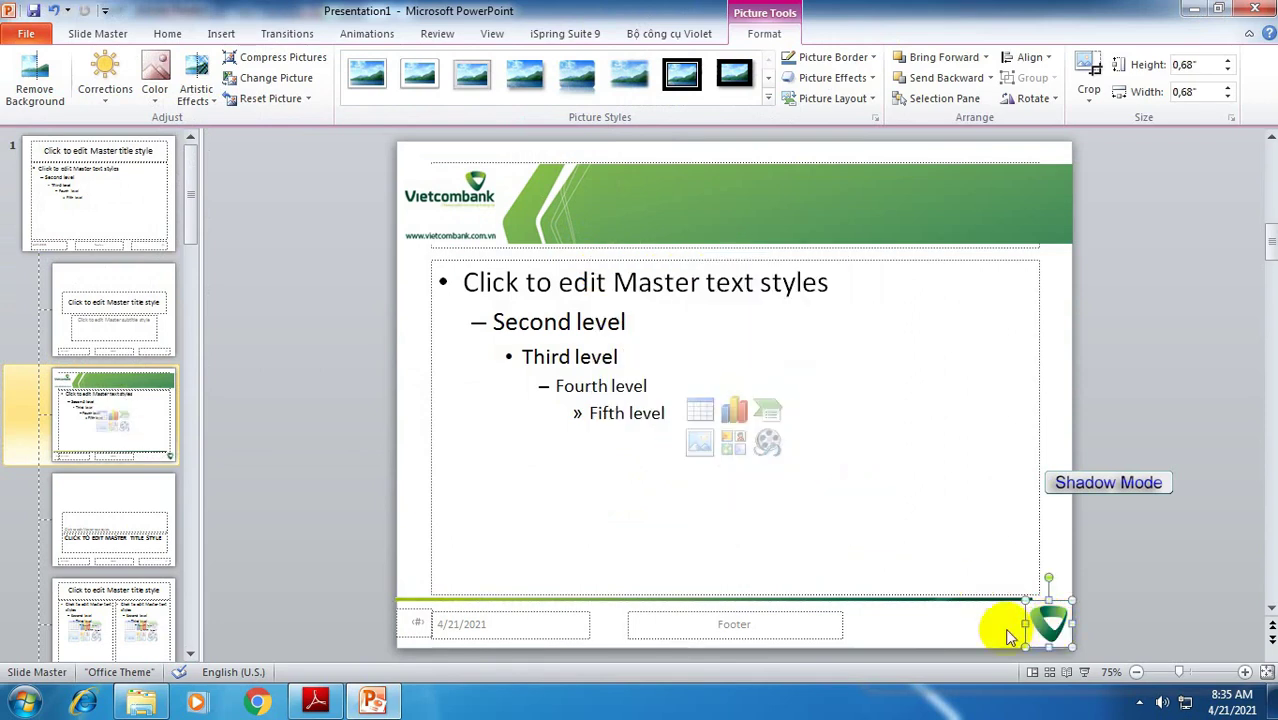
left_click(934, 608)
left_click(316, 700)
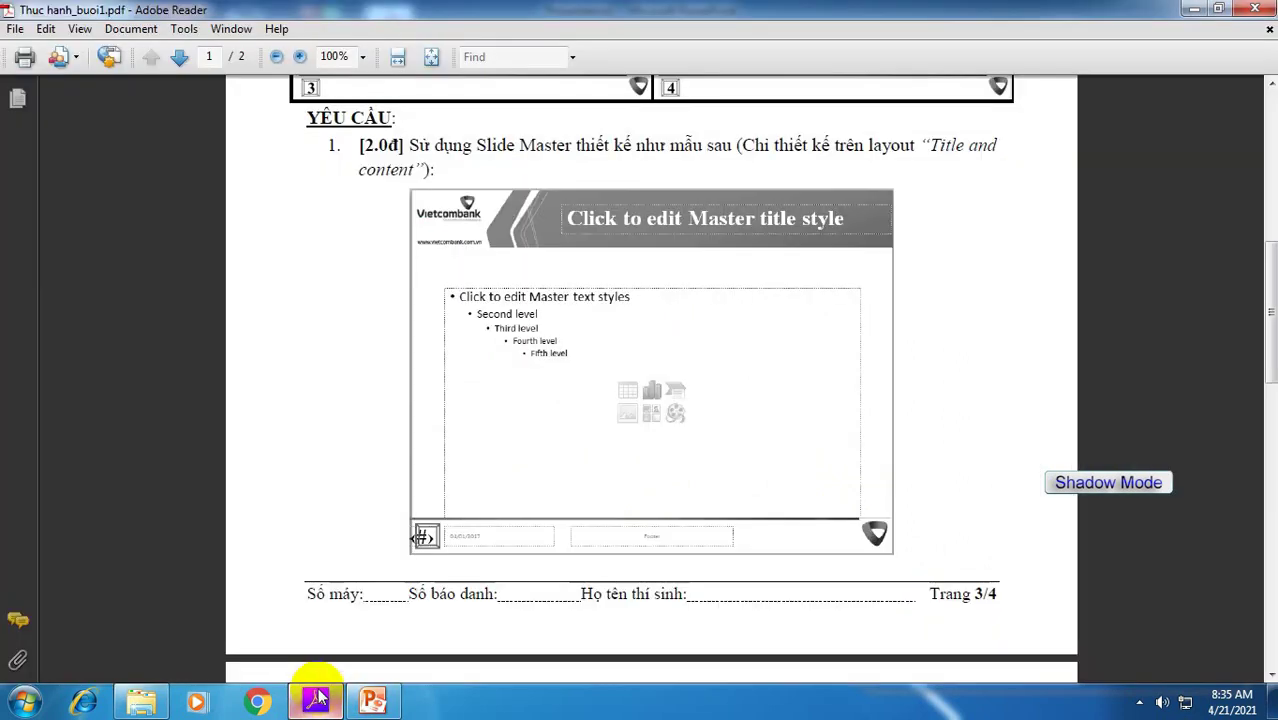
- Read through the PDF's slide master requirements and sample, then return to the PowerPoint slide master
scroll(633, 400, "down", 5)
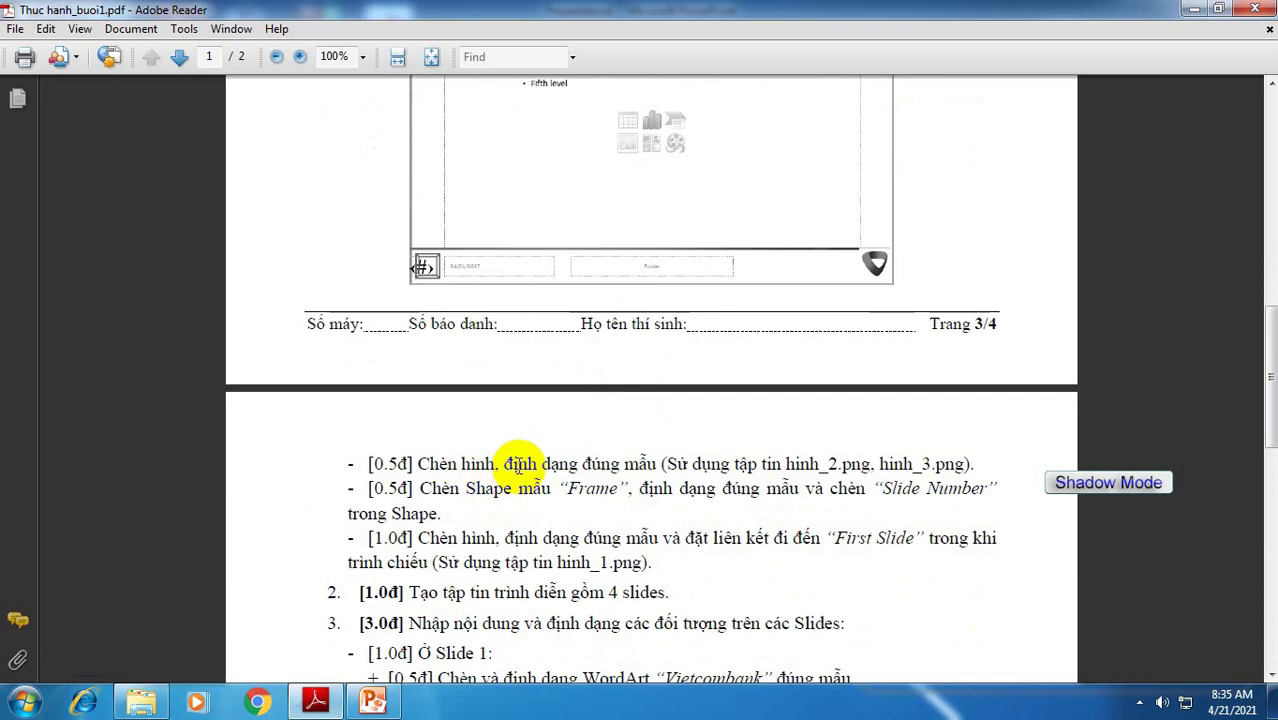
scroll(750, 472, "up", 3)
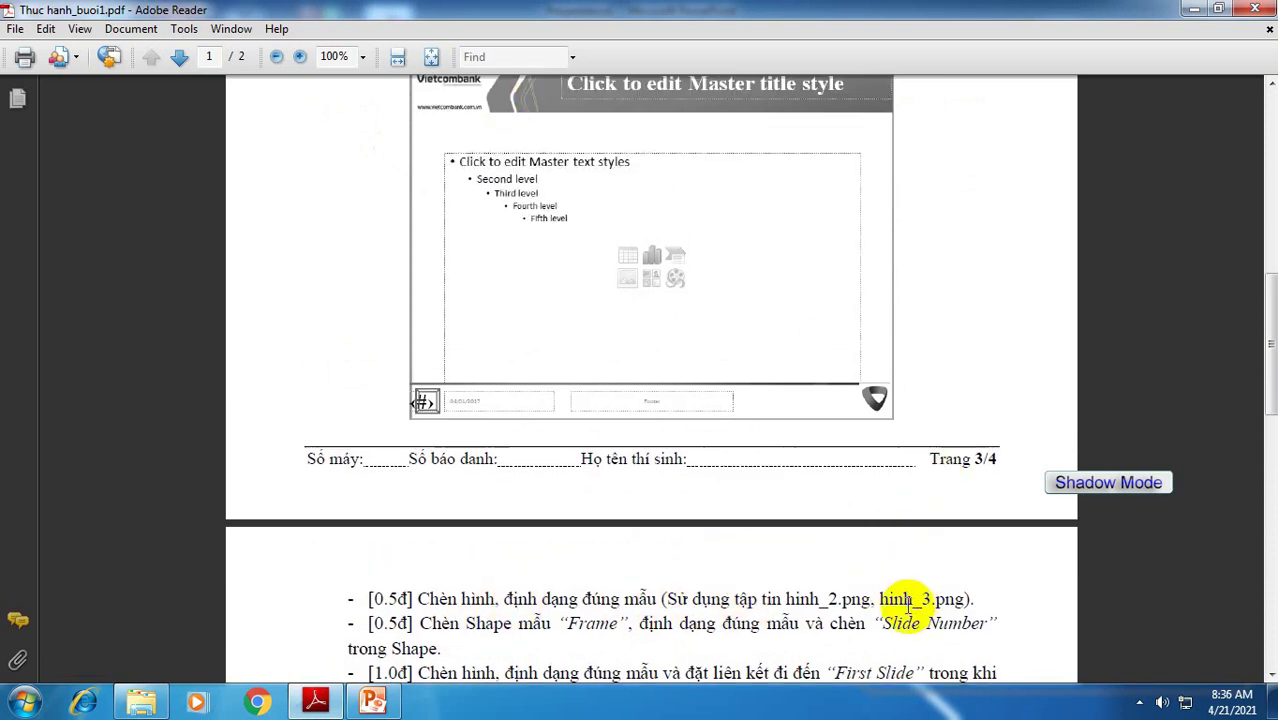
scroll(908, 604, "down", 1)
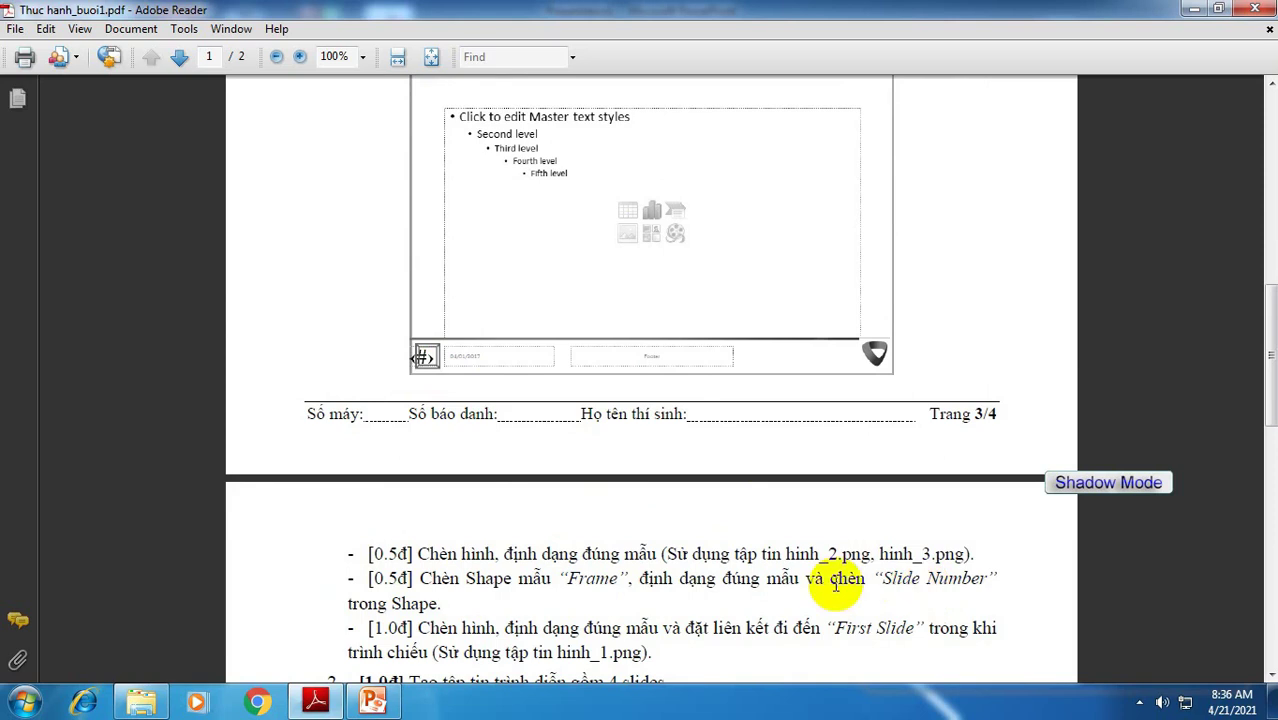
scroll(454, 590, "down", 3)
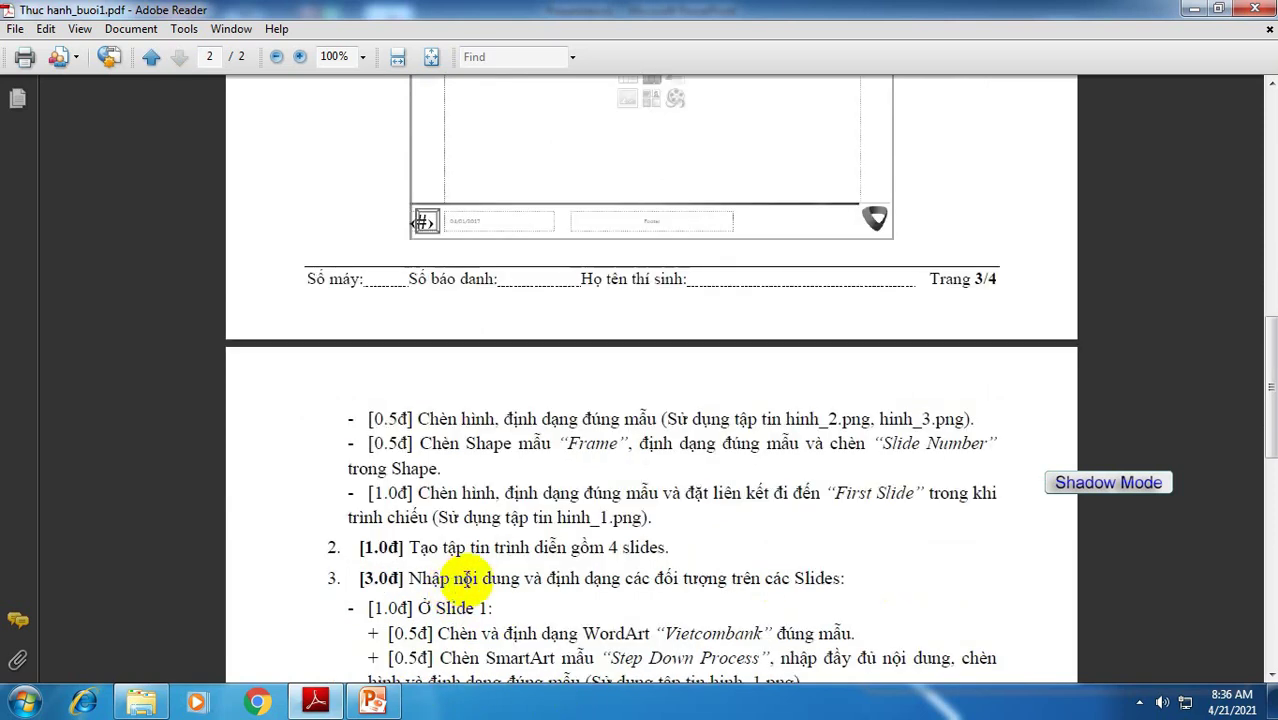
scroll(509, 507, "up", 2)
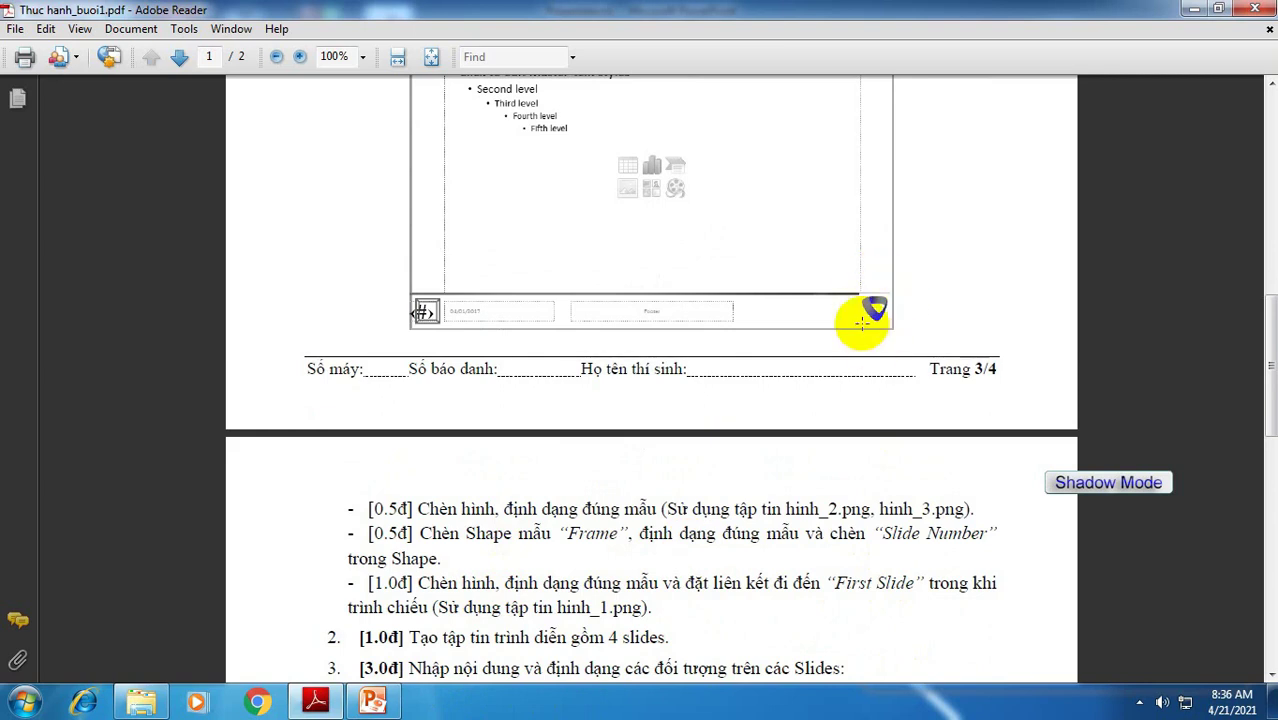
left_click(378, 700)
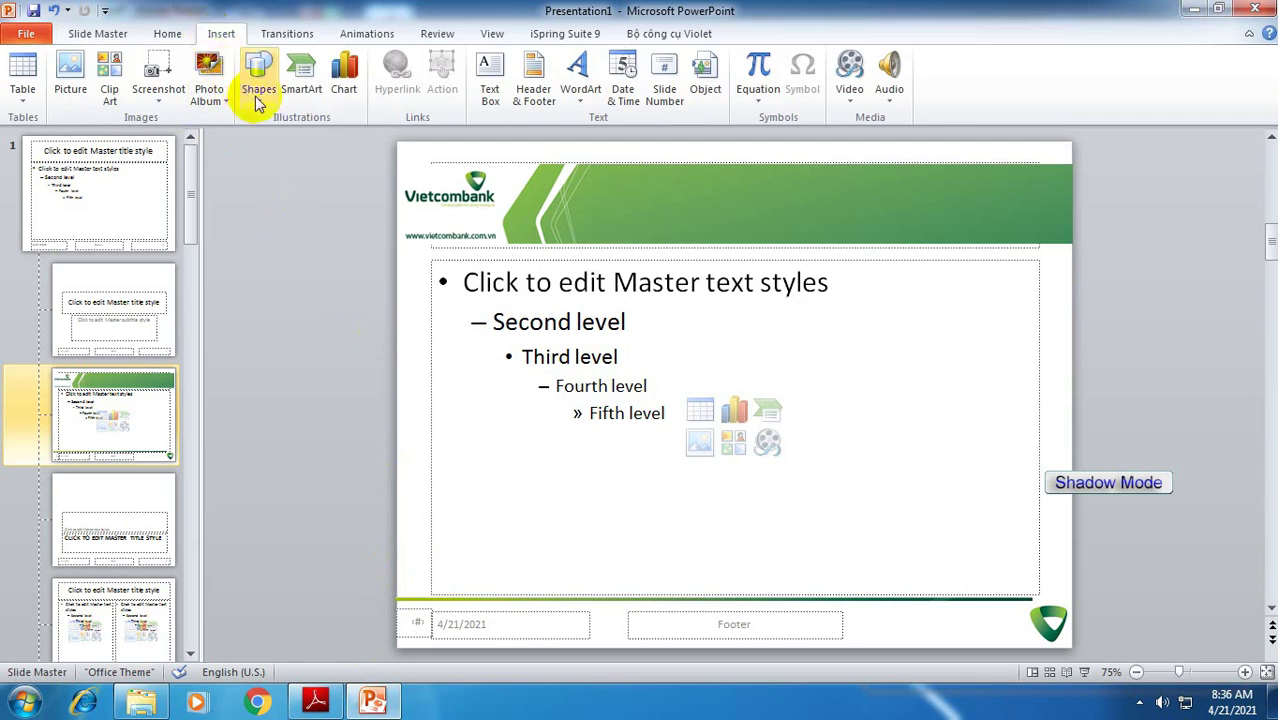
- Draw a small Frame shape over the bottom-left page number and style it white with black outline
left_click(258, 70)
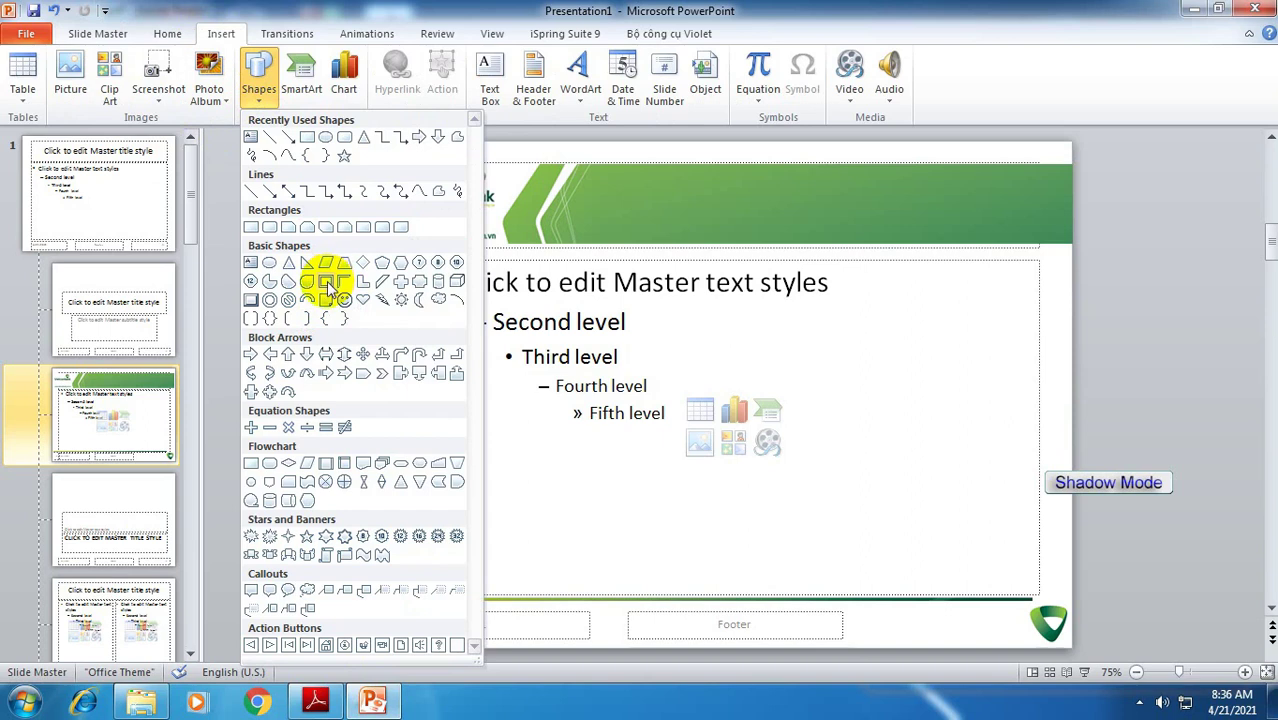
left_click(326, 283)
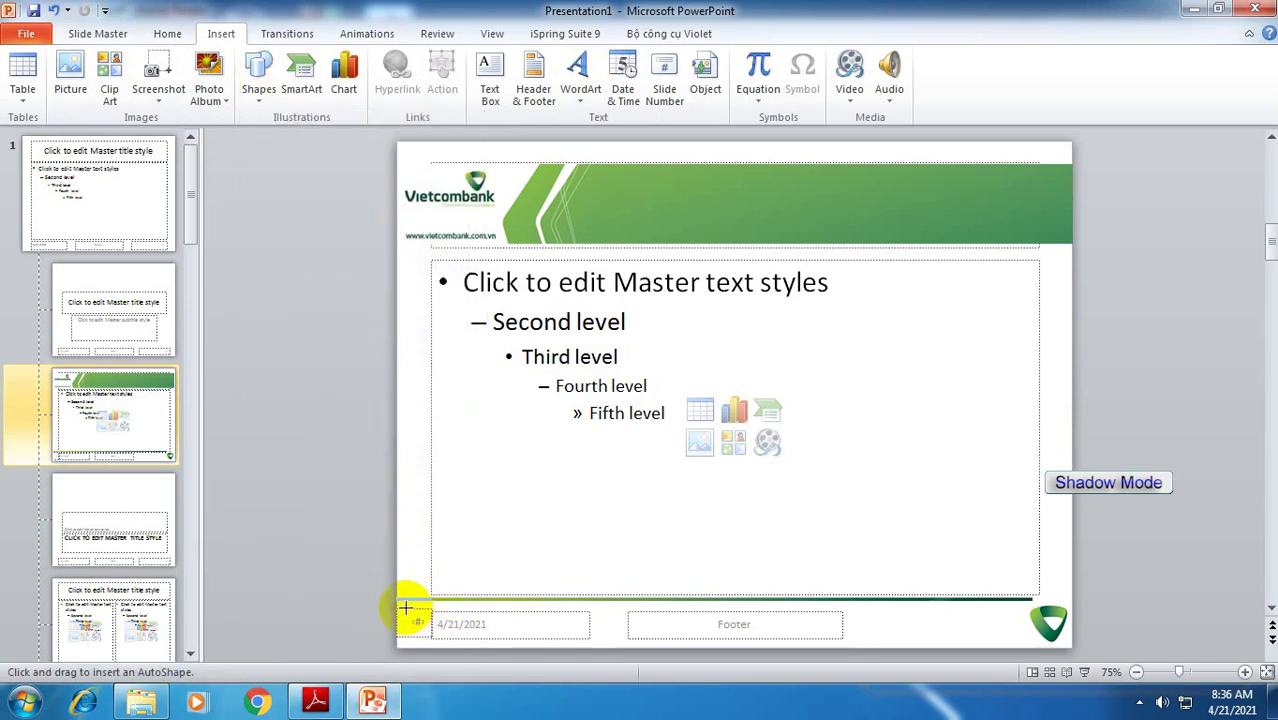
left_click_drag(431, 636, 426, 634)
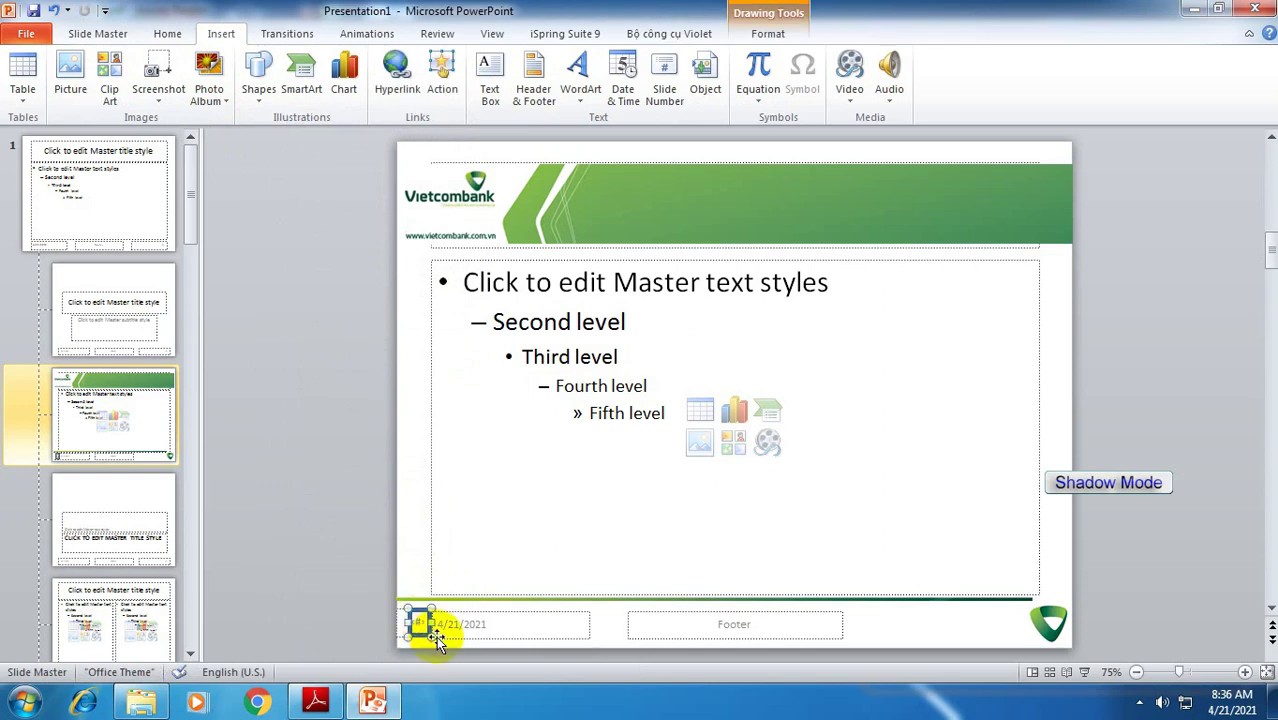
left_click(768, 36)
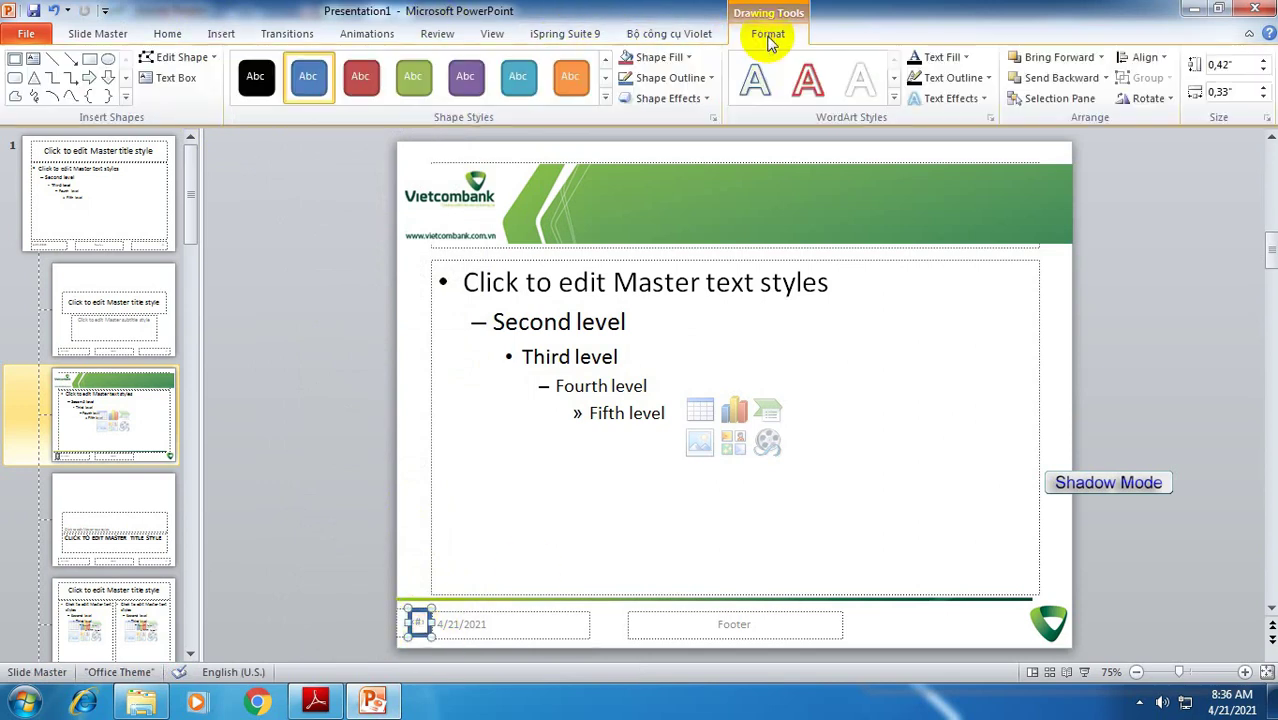
left_click(606, 106)
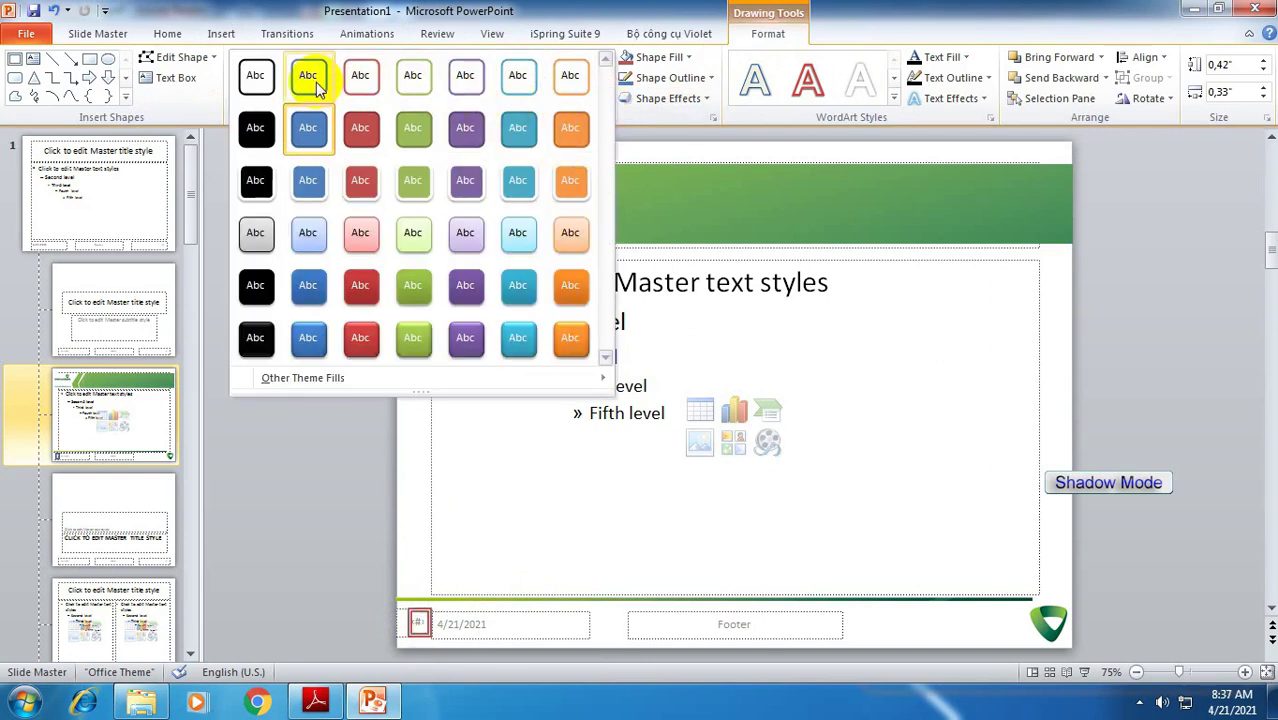
left_click(256, 76)
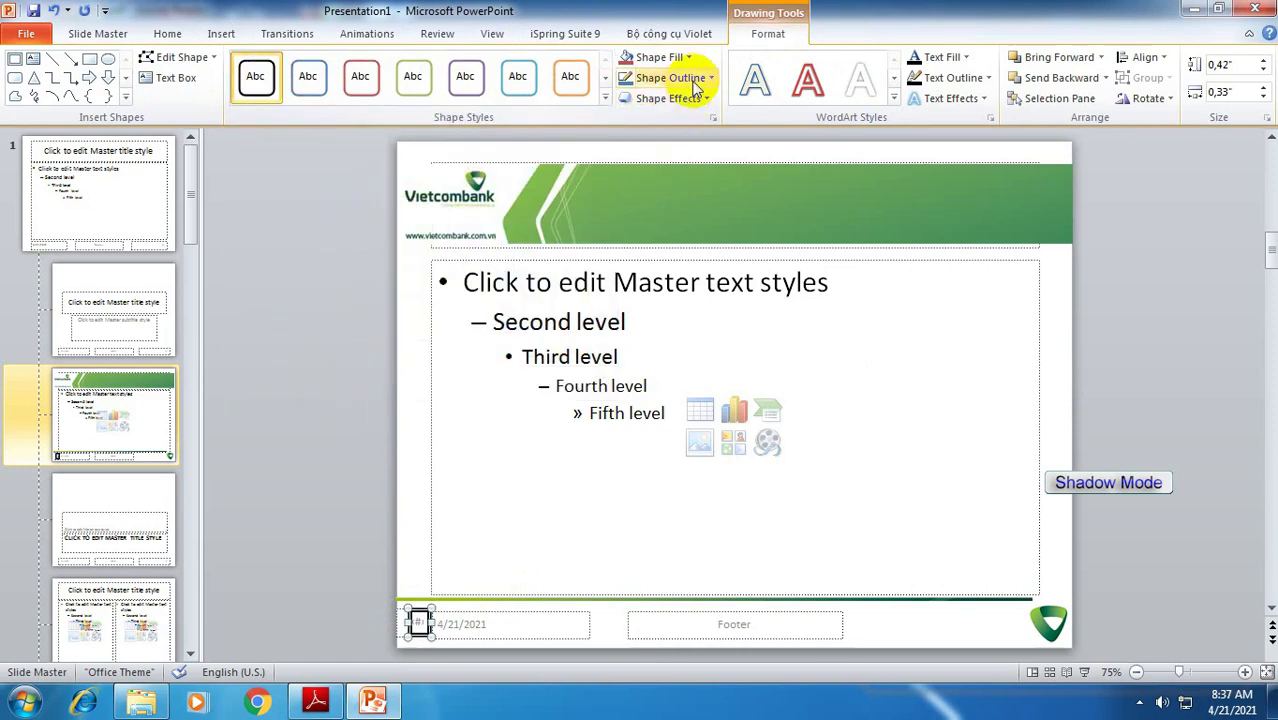
left_click(918, 18)
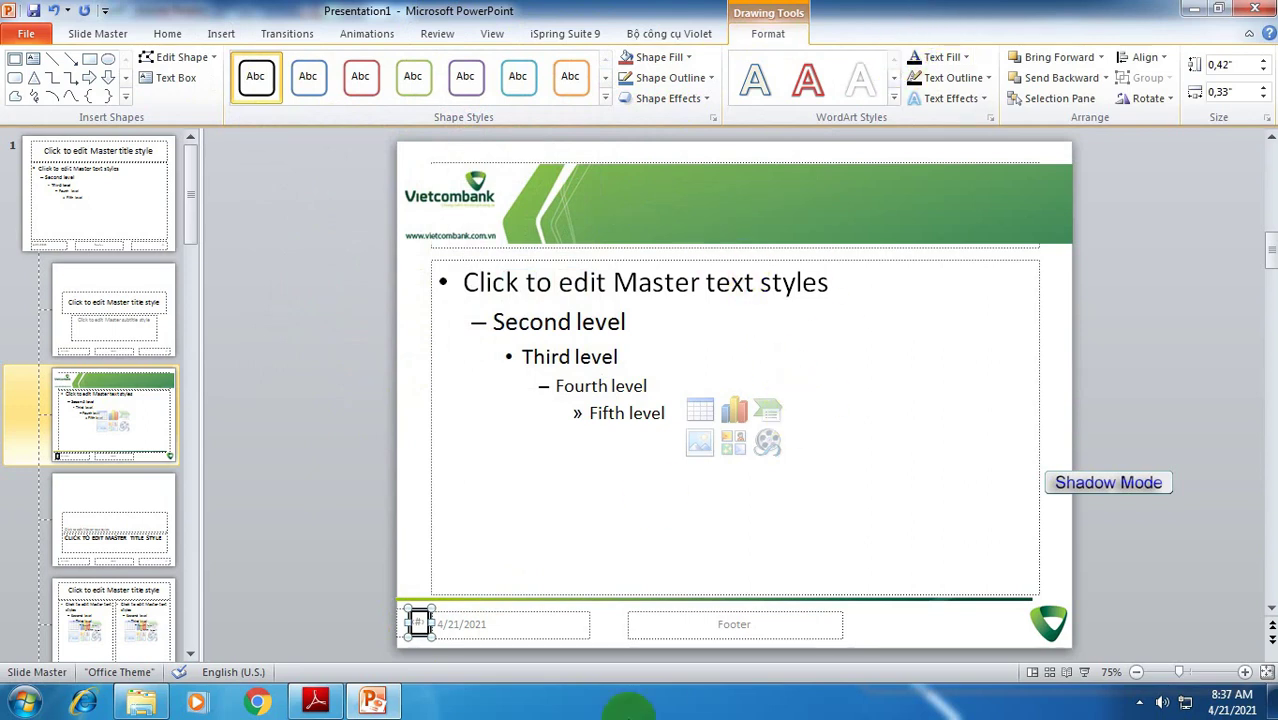
- Compare against the sample PDF, then close Master View to return to normal slides
left_click(313, 705)
scroll(542, 428, "down", 4)
scroll(776, 549, "up", 3)
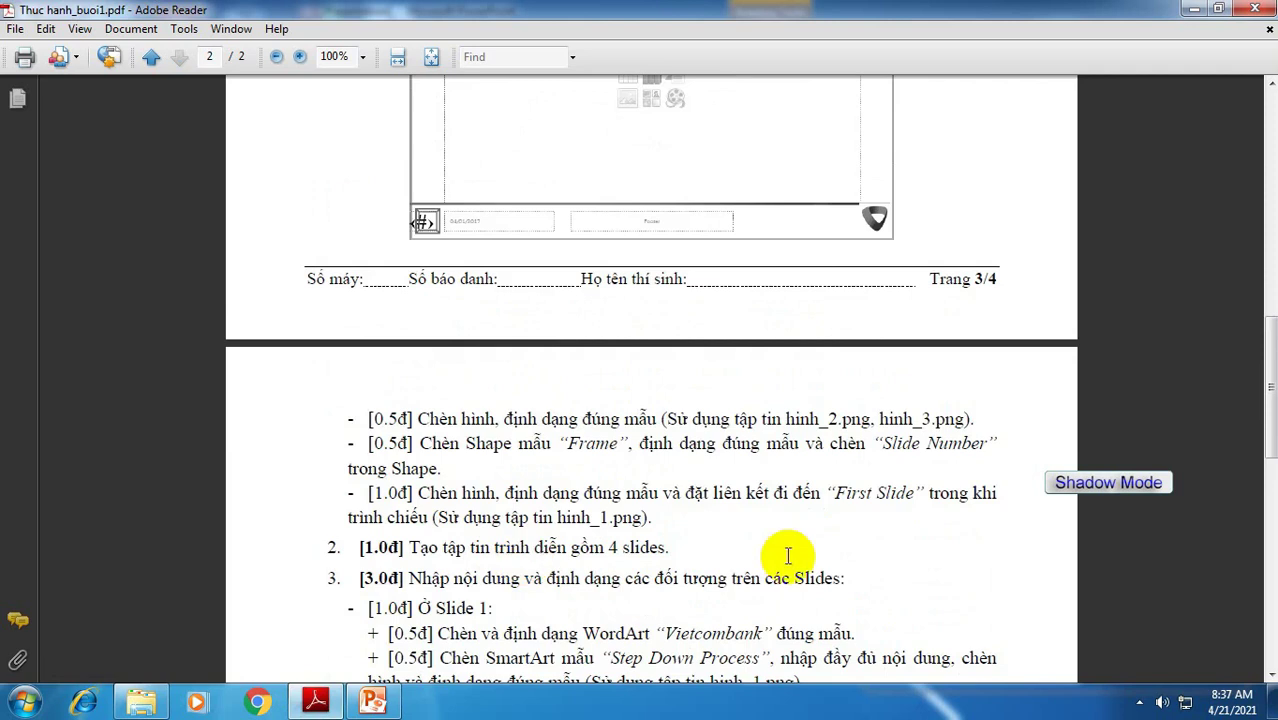
scroll(843, 556, "up", 1)
left_click(372, 702)
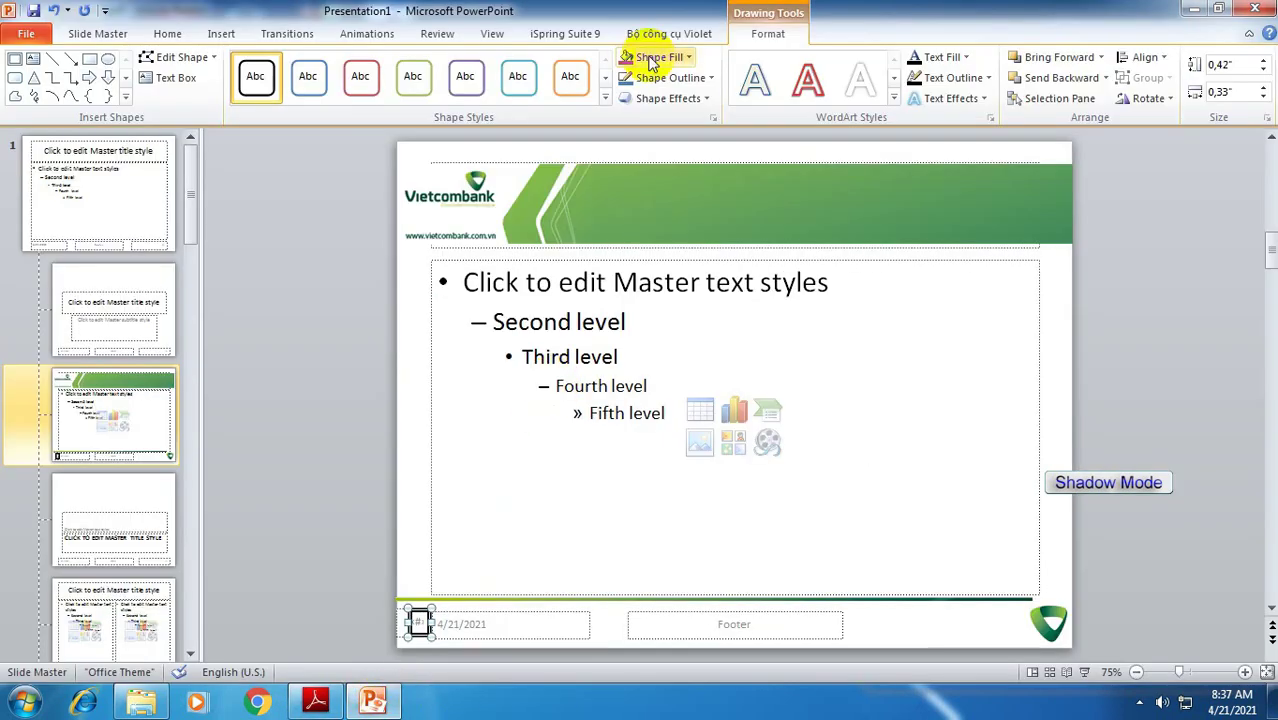
left_click(100, 33)
left_click(785, 92)
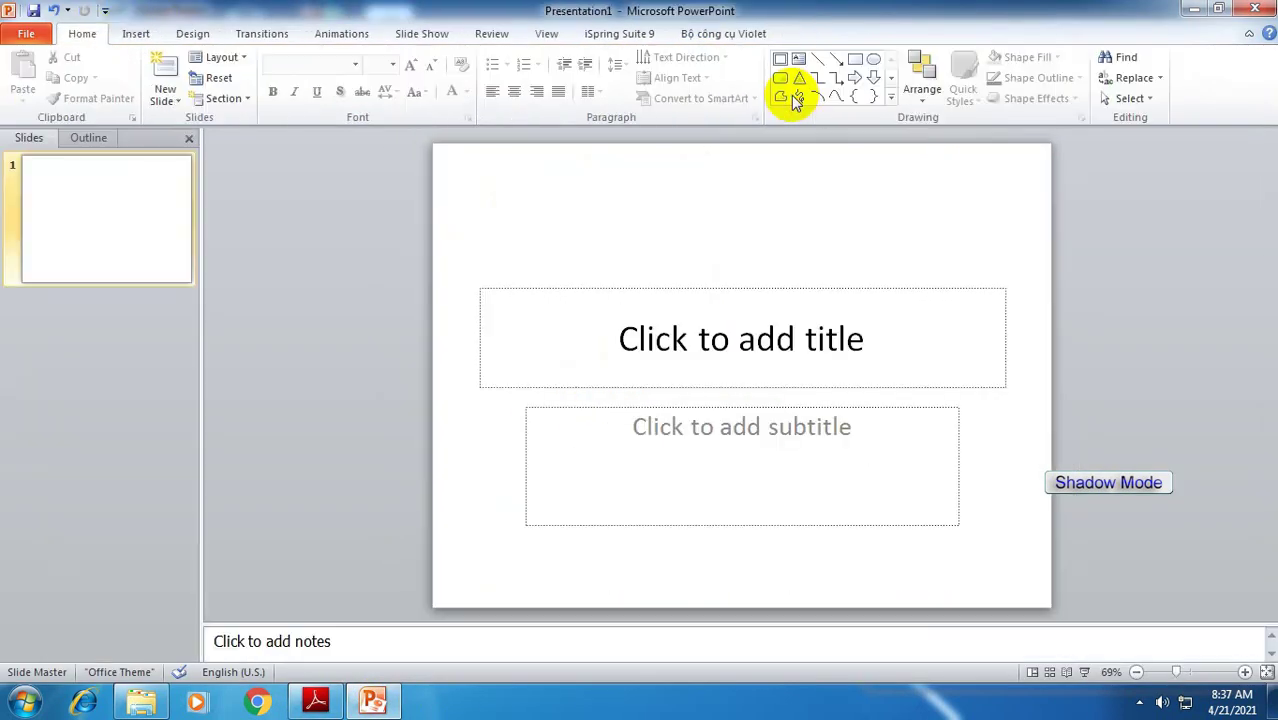
- Add three new Vietcombank-layout slides after slide 1 and look through slides 2–4
left_click(42, 268)
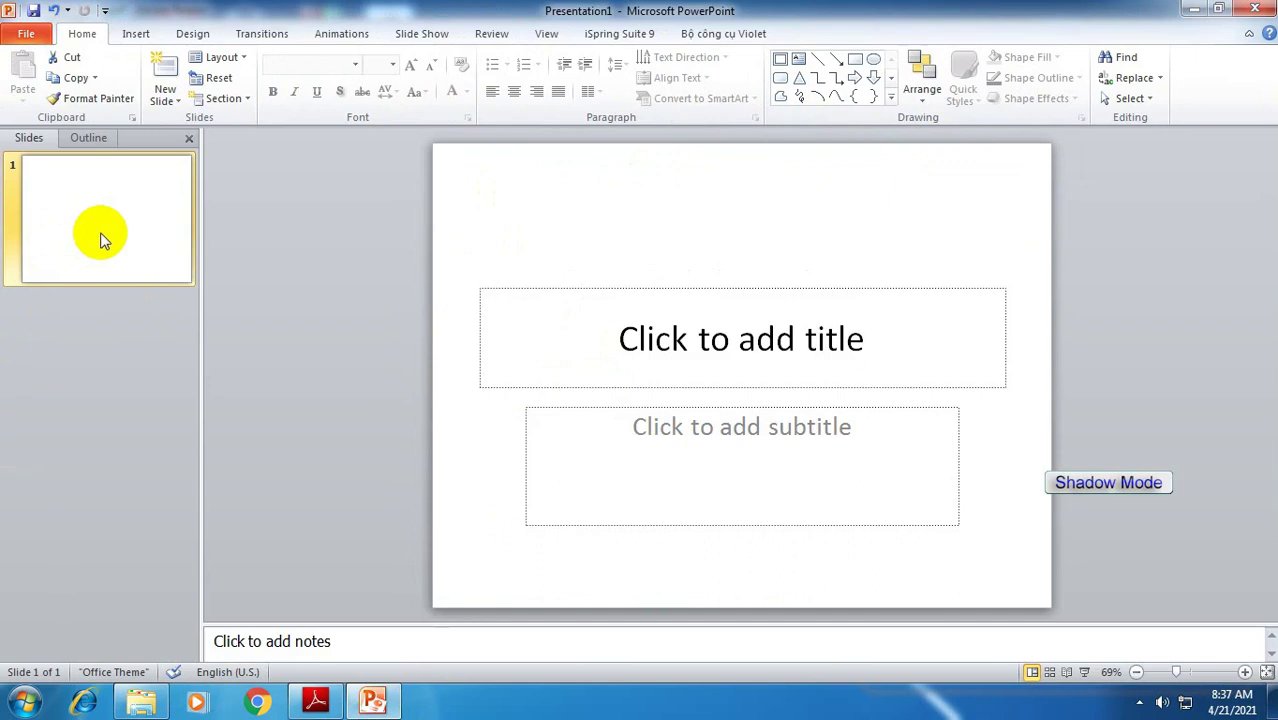
key("Return")
key("Return")
key("Return")
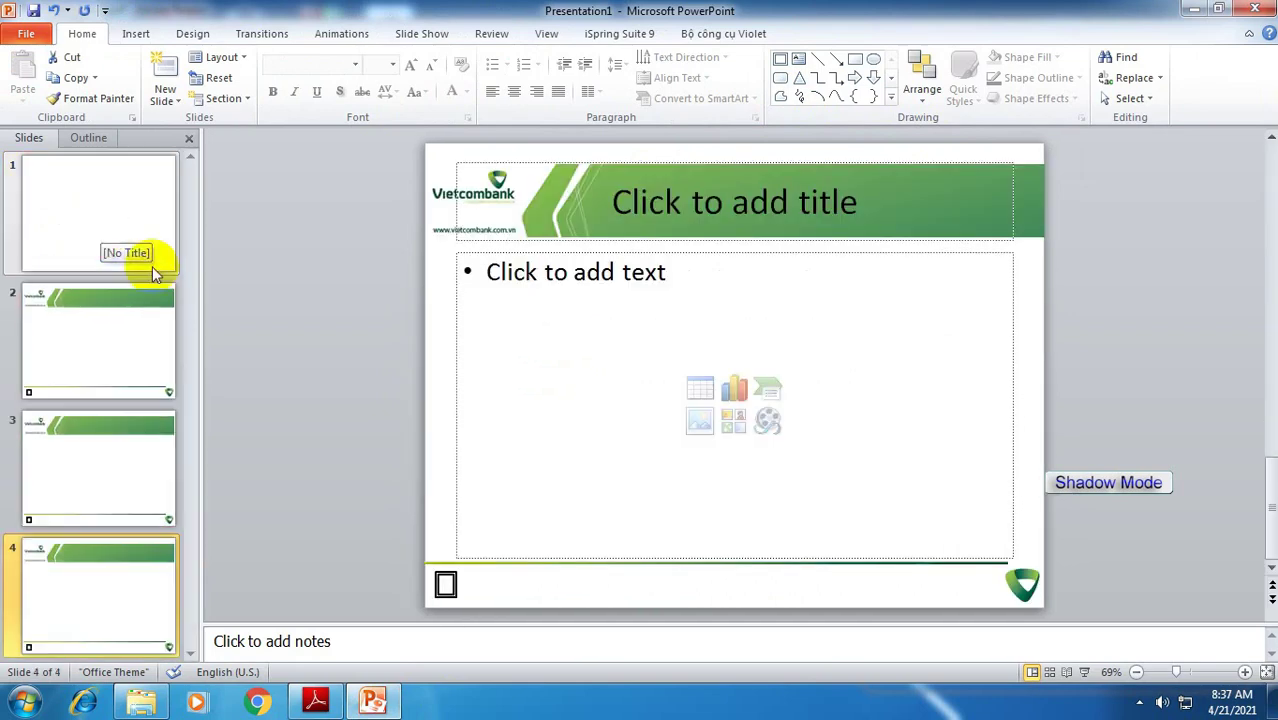
left_click(120, 366)
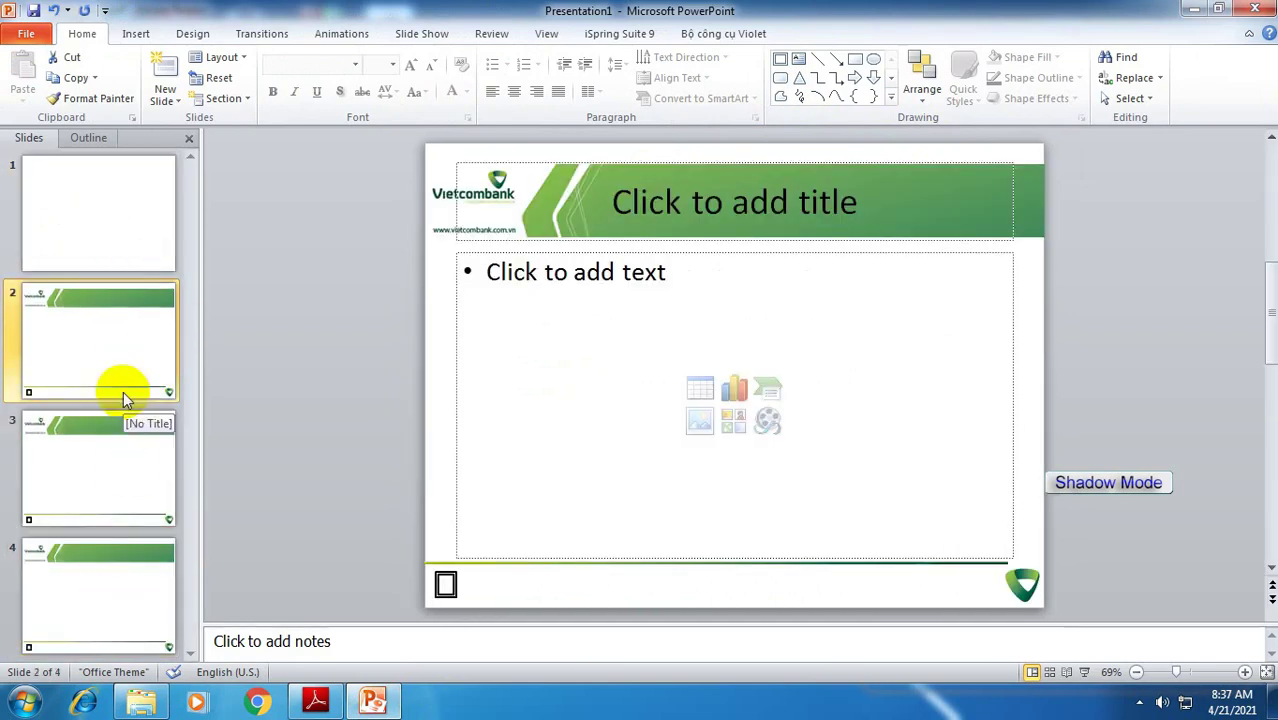
left_click(123, 463)
left_click(128, 648)
left_click(126, 490)
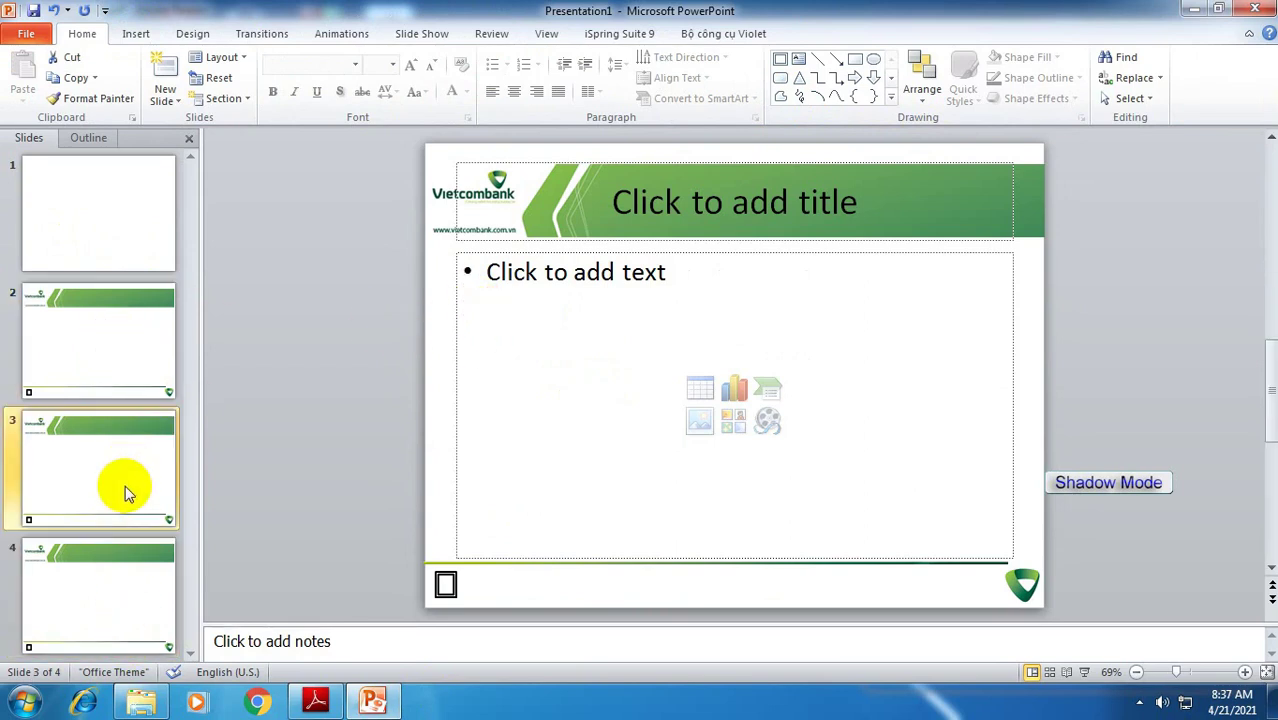
left_click(128, 335)
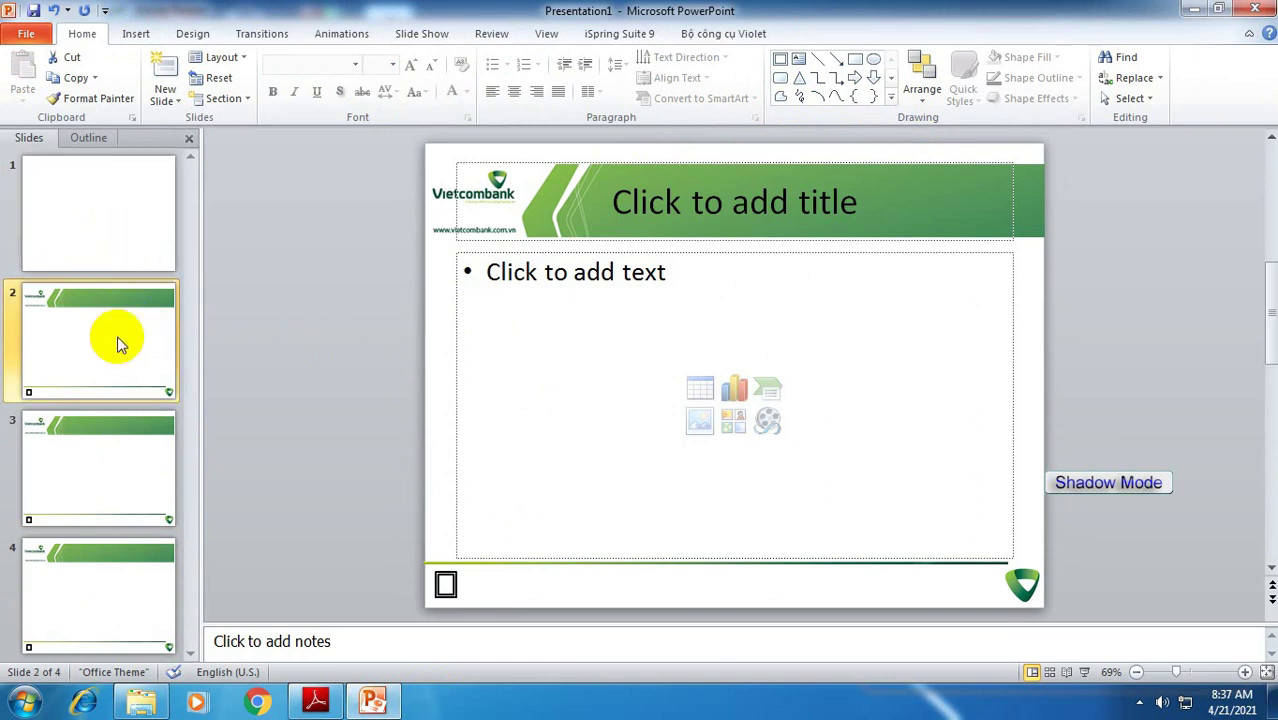
left_click(142, 500)
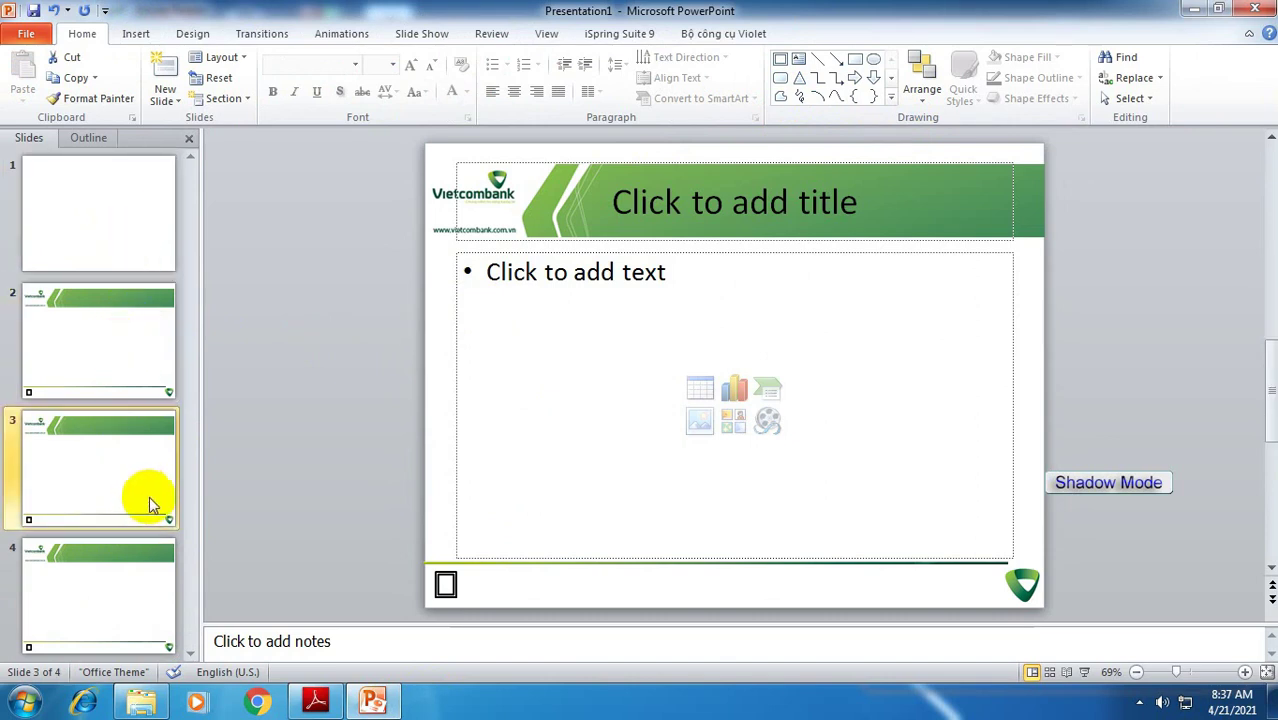
left_click(121, 369)
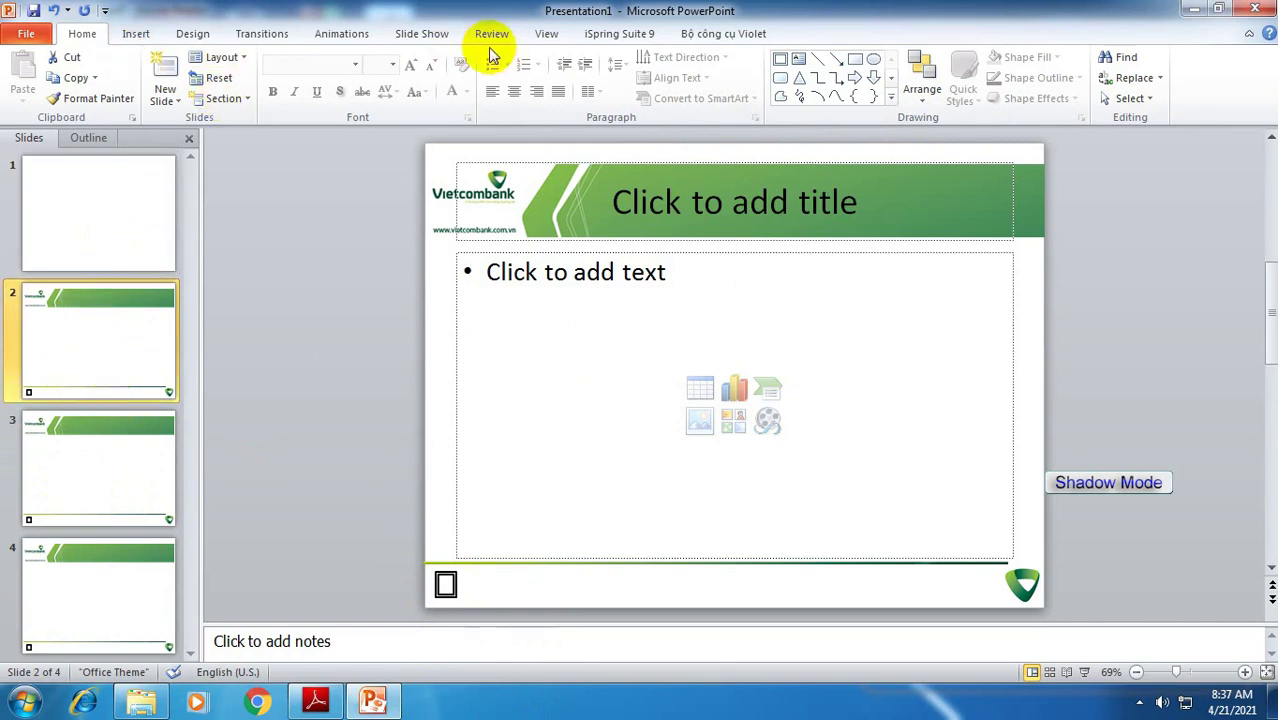
left_click(543, 36)
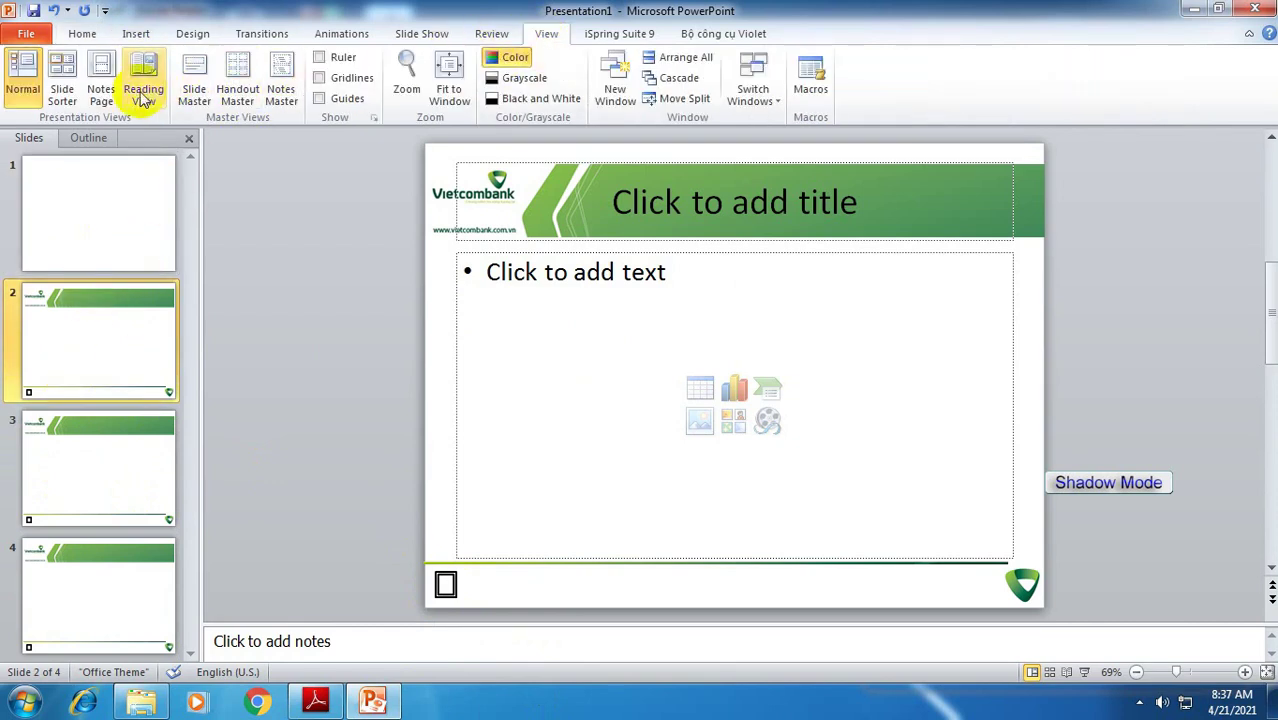
- Turn on slide numbers in the slide master's Header and Footer settings, then close Master View
left_click(190, 92)
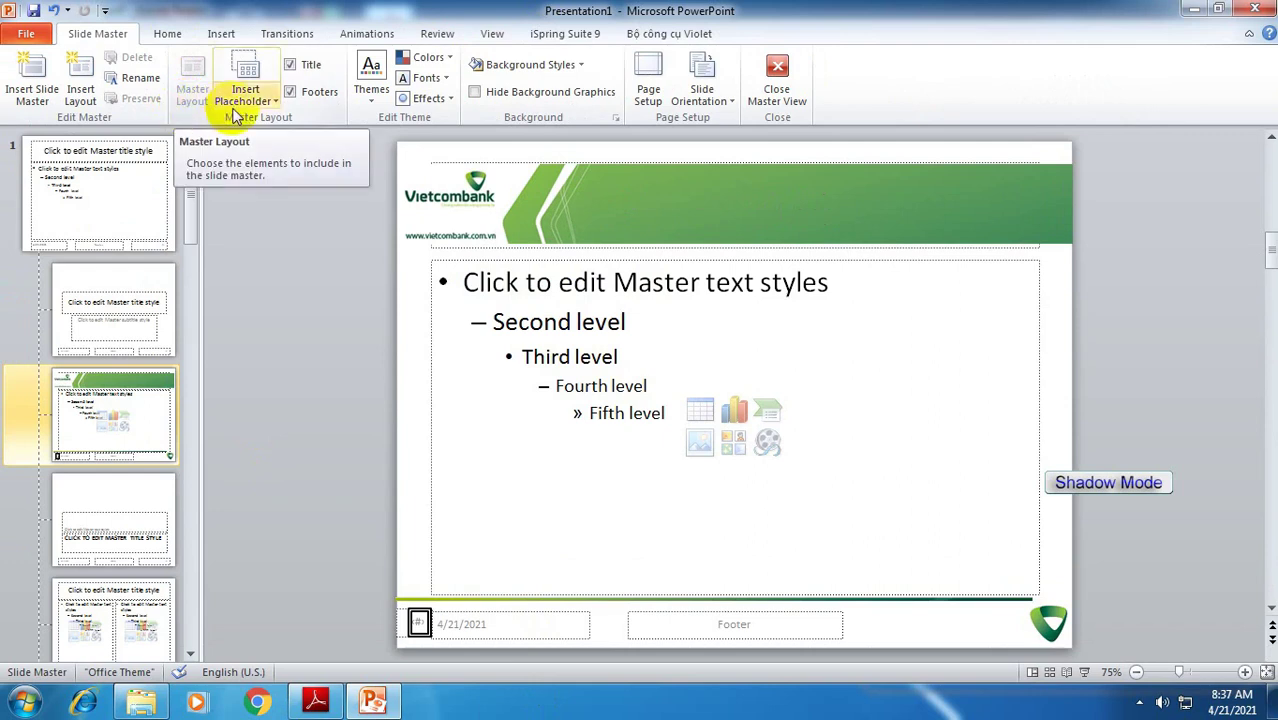
left_click(222, 34)
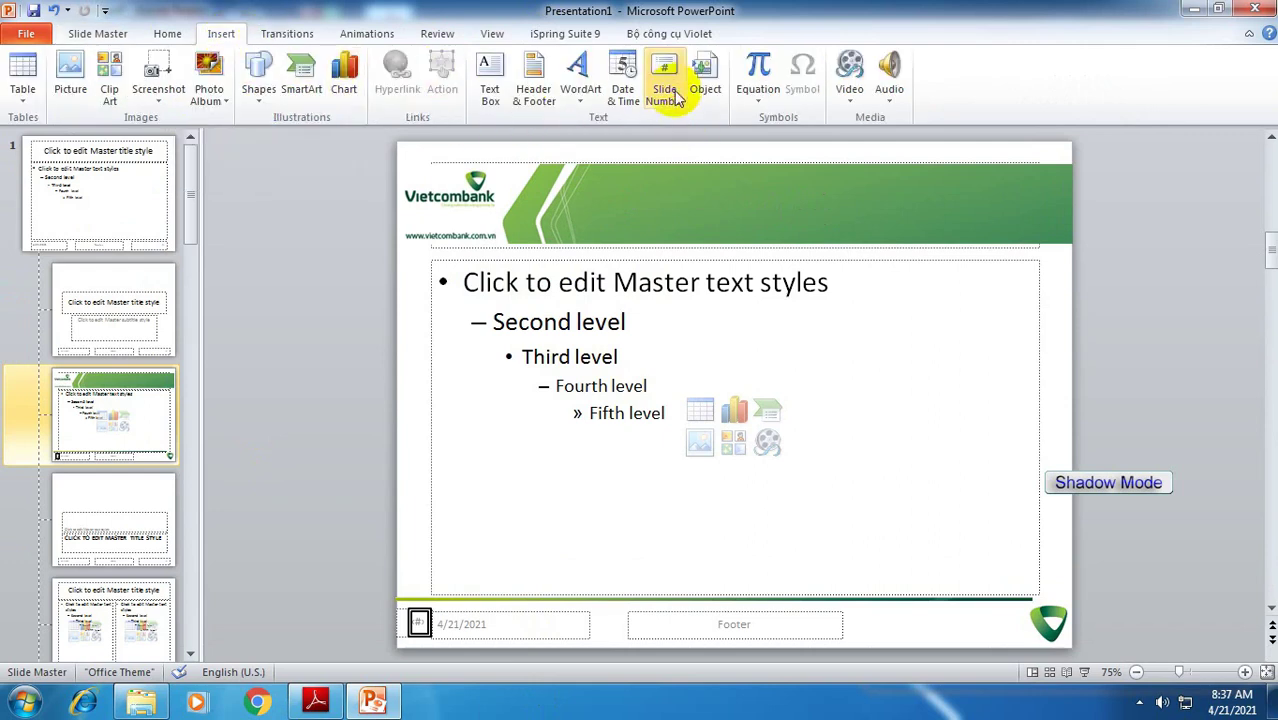
left_click(664, 75)
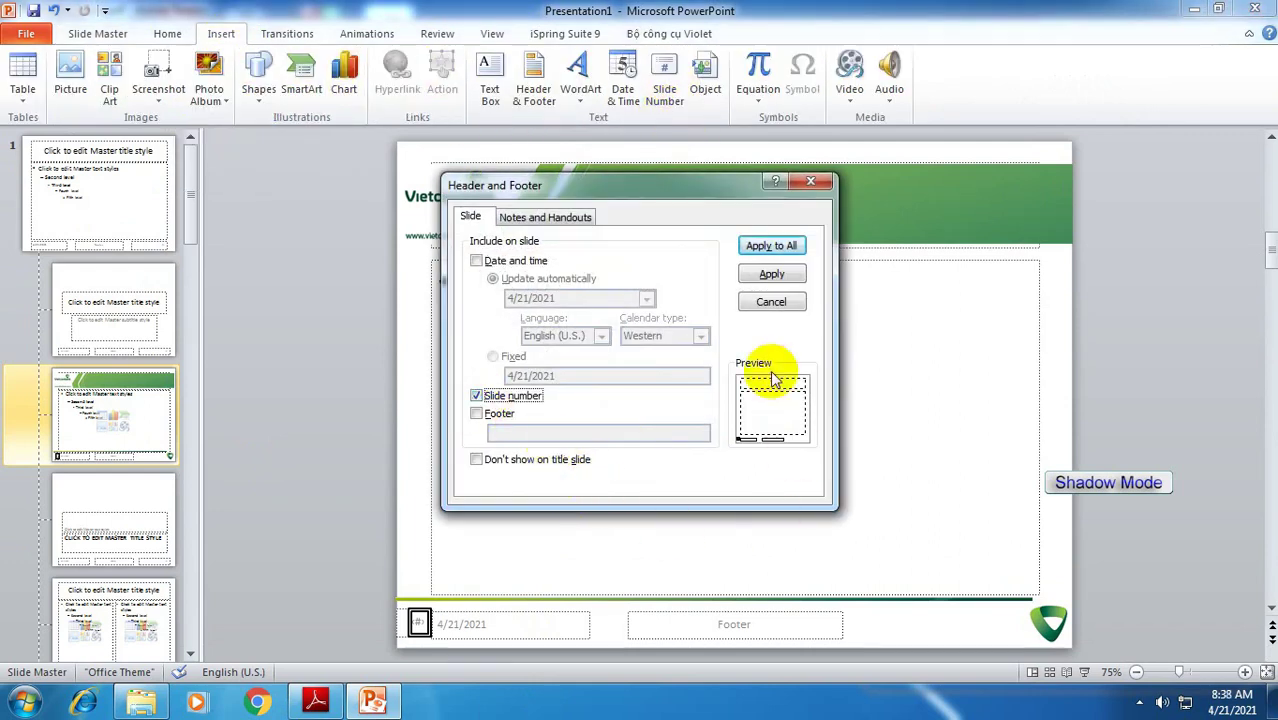
left_click(760, 275)
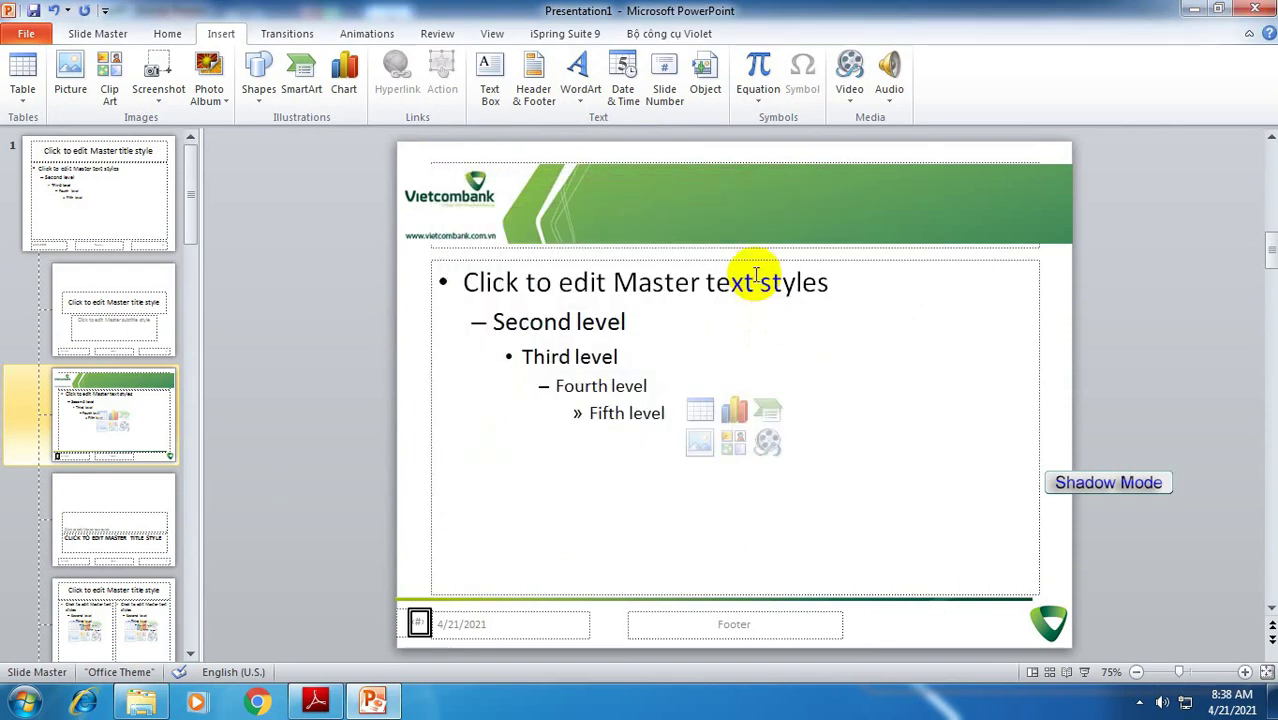
left_click(97, 34)
left_click(847, 75)
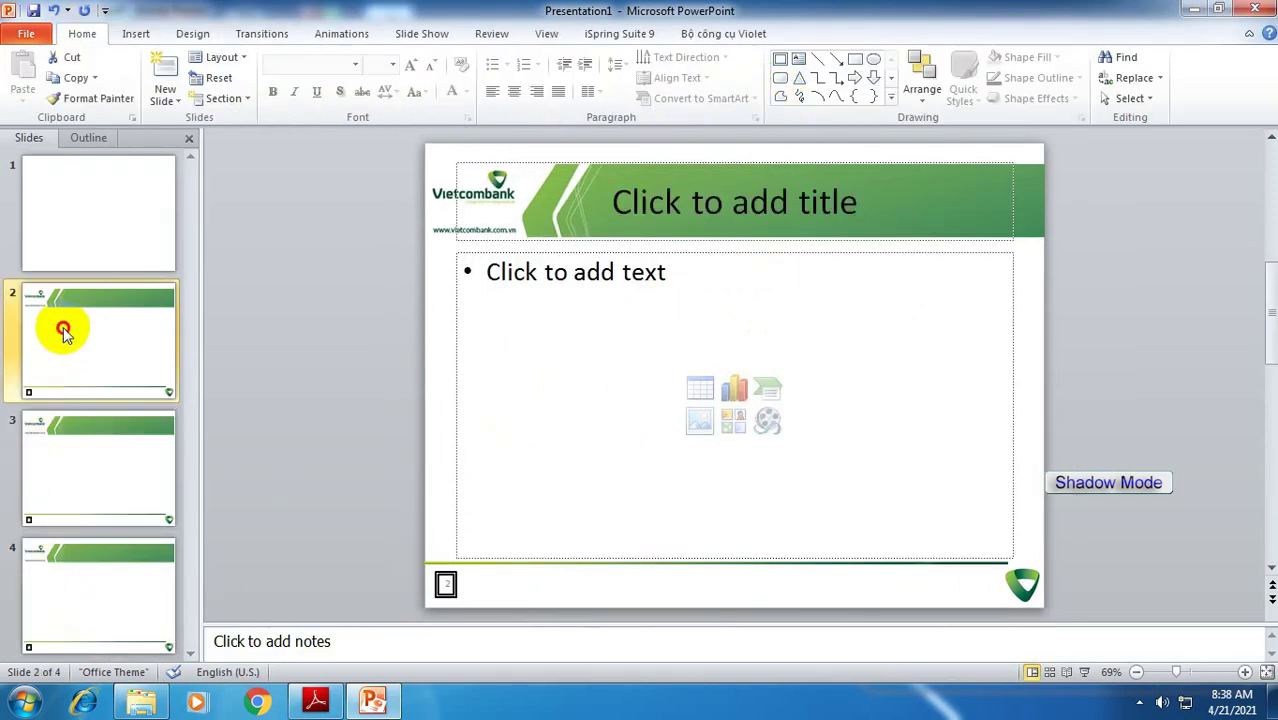
- Check the slide numbers on slides 3 and 2, then review the assignment PDF's requirements
left_click(79, 476)
left_click(453, 585)
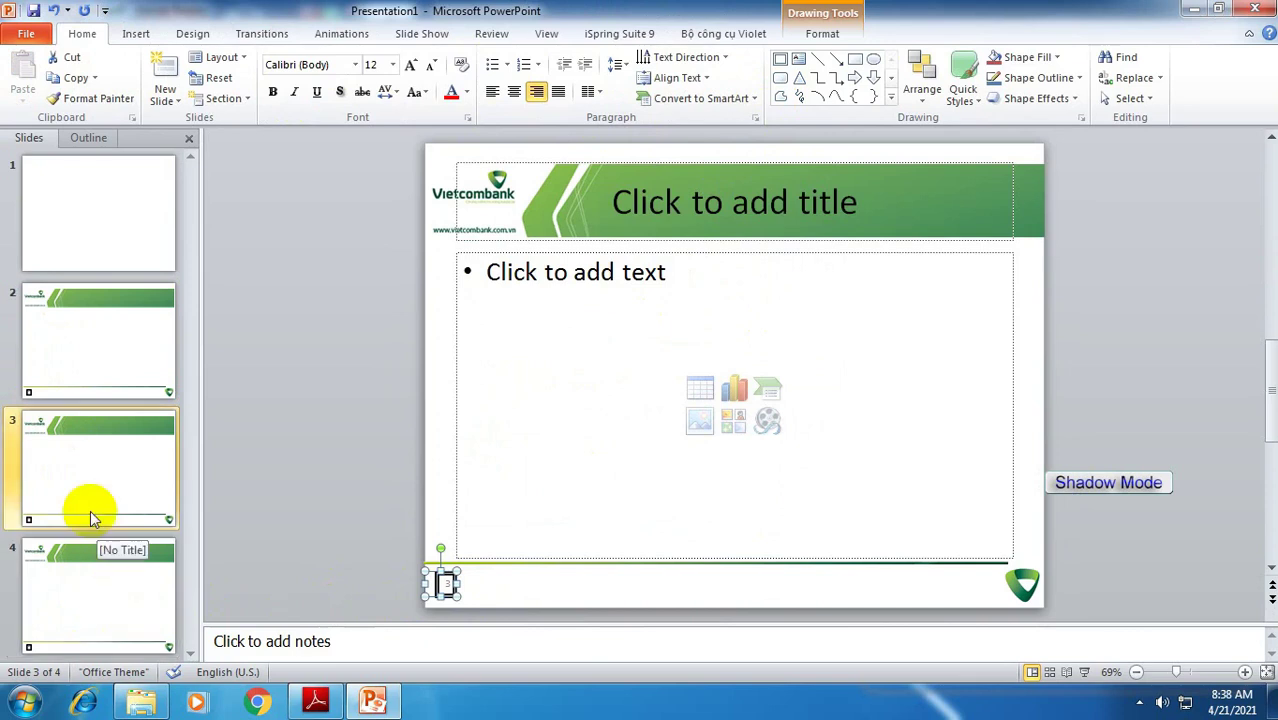
left_click(92, 345)
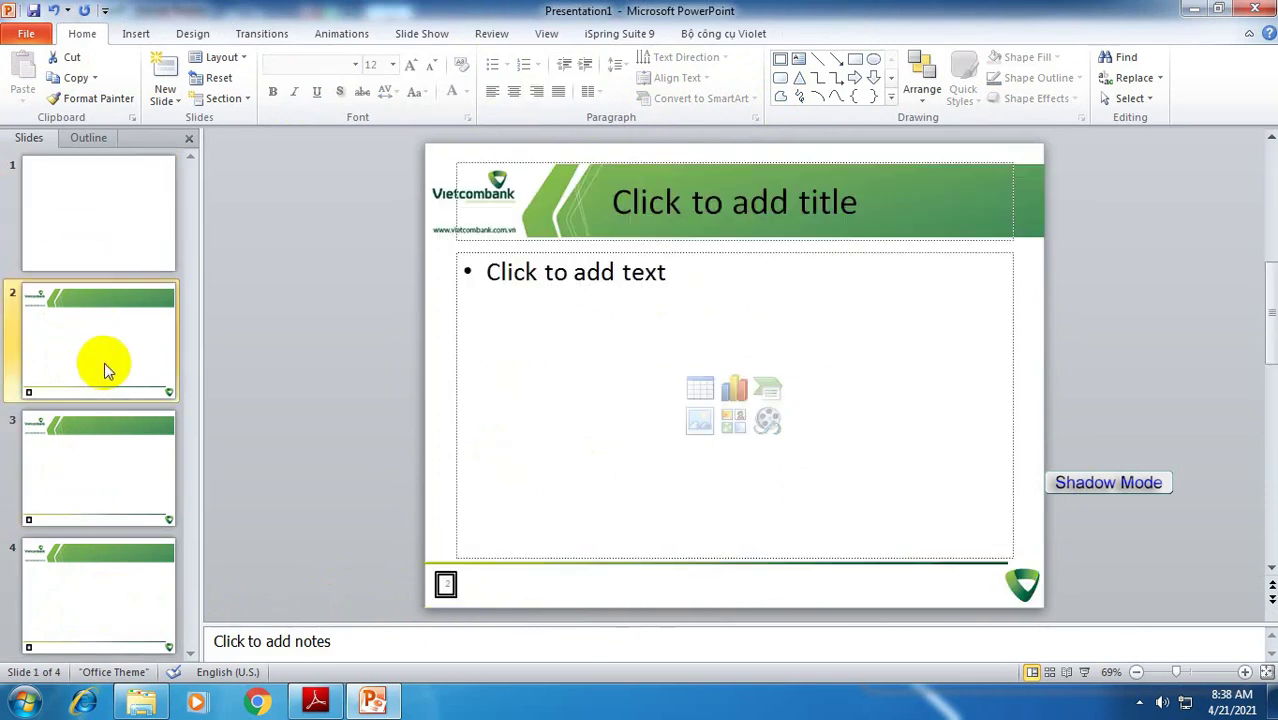
left_click(315, 705)
scroll(613, 593, "down", 5)
scroll(590, 493, "down", 3)
scroll(621, 530, "up", 1)
scroll(496, 323, "up", 3)
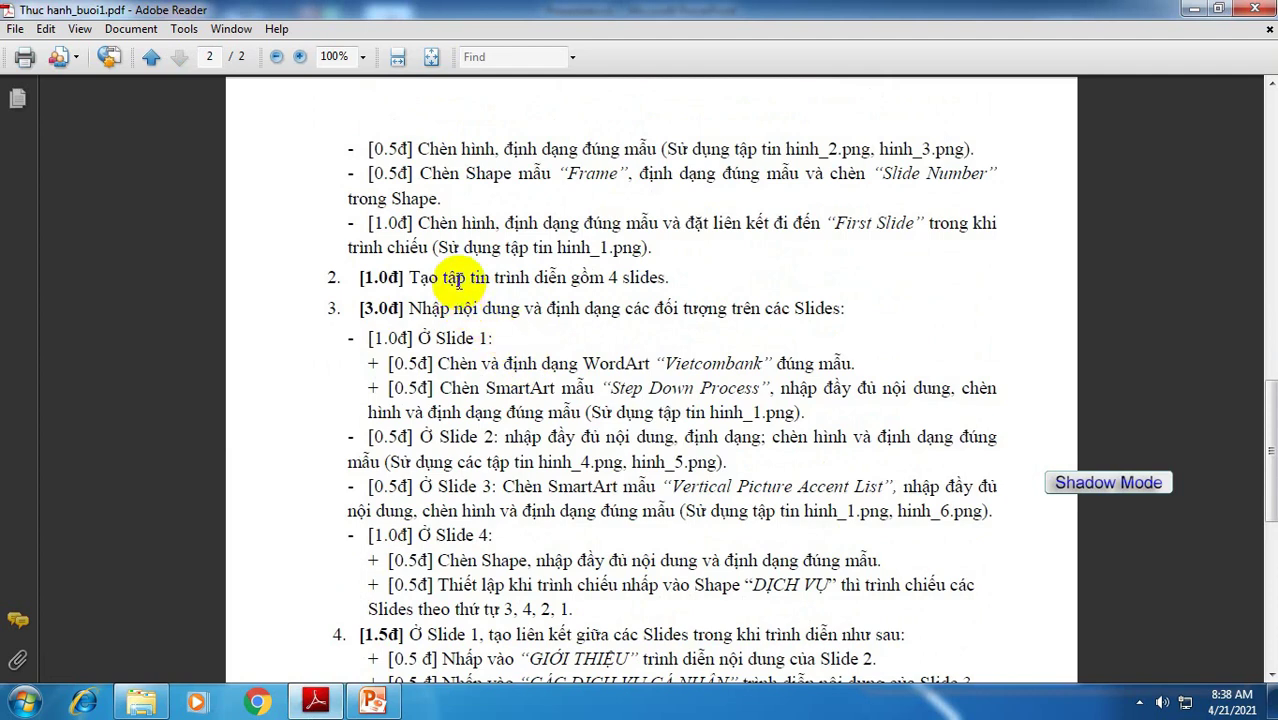
- Check the sample slides on page 1 of the assignment PDF, then return to slide 1 in PowerPoint
left_click(368, 705)
left_click(315, 702)
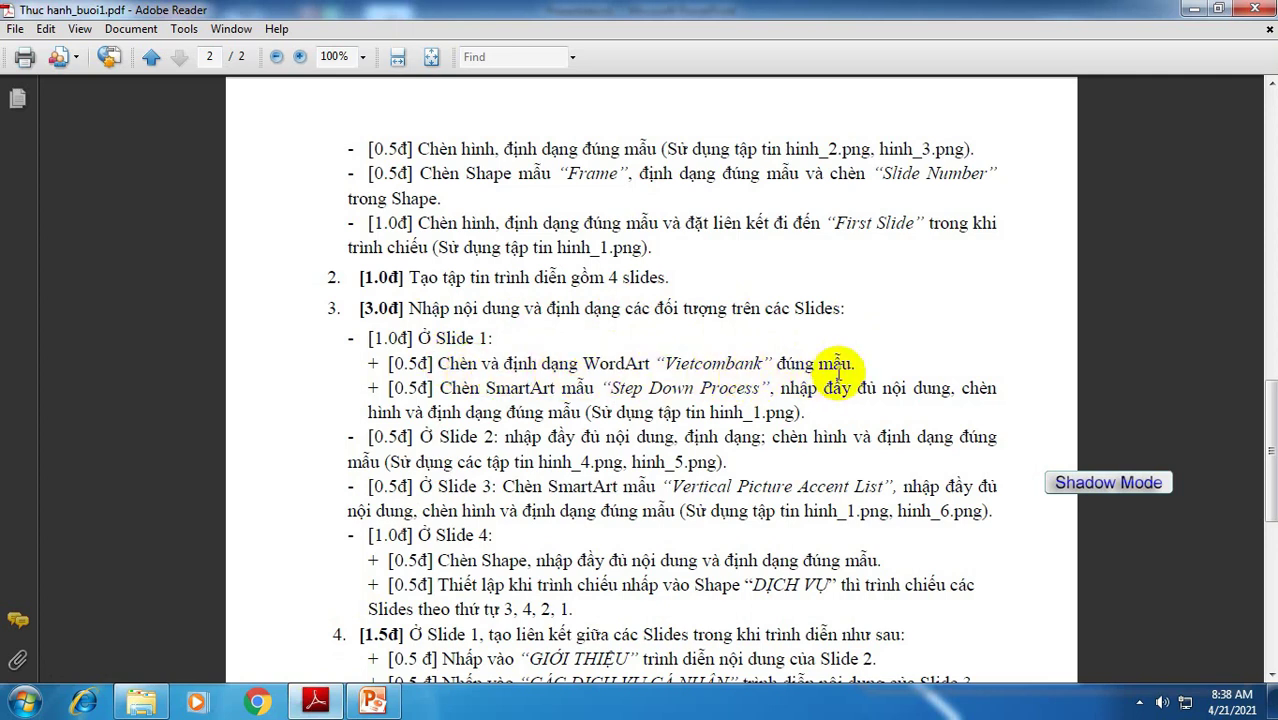
left_click(330, 702)
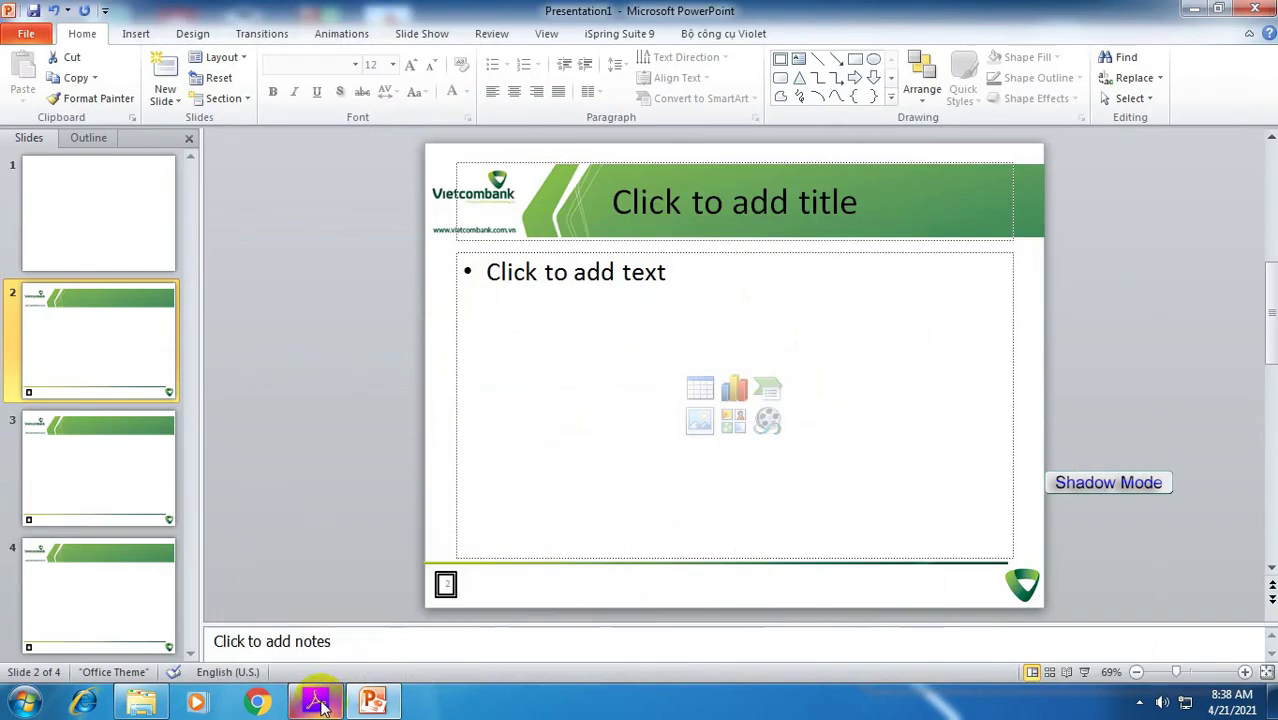
left_click(330, 702)
scroll(300, 490, "up", 5)
scroll(400, 490, "up", 5)
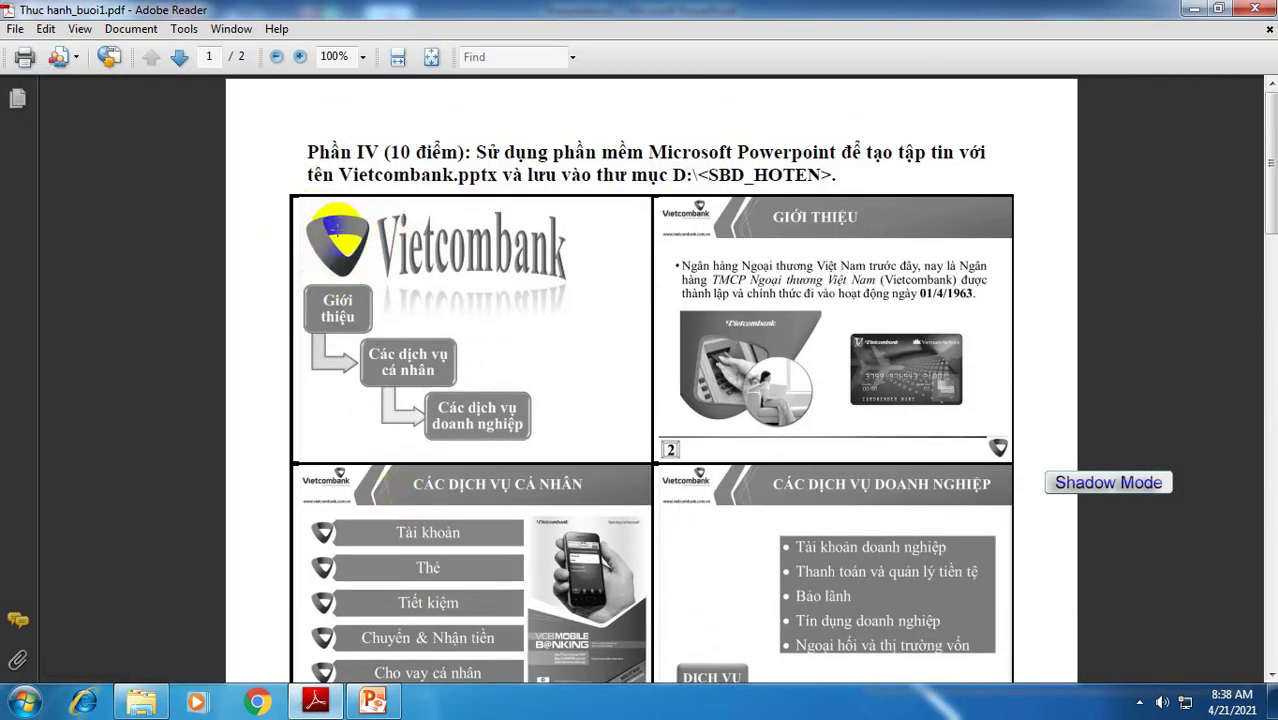
left_click(378, 703)
left_click(92, 222)
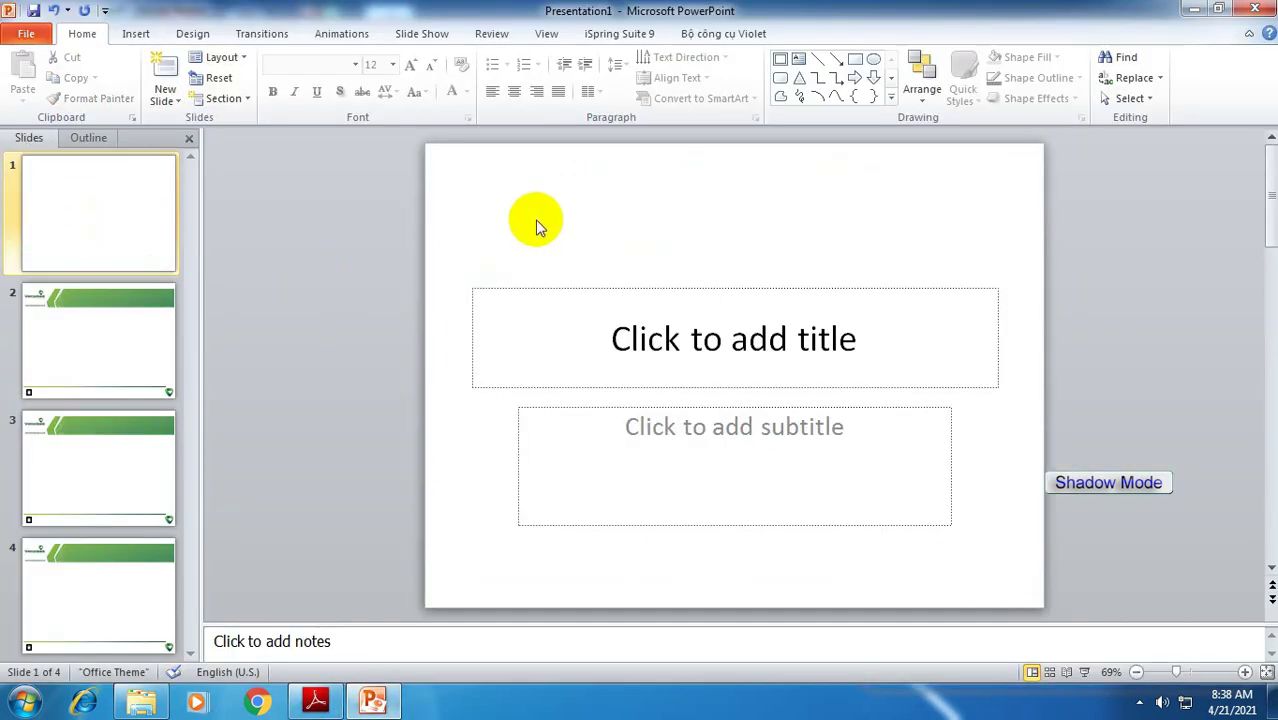
- Insert a blue-style WordArt reading VIETCOMBANK and position it at the top of slide 1
left_click(135, 33)
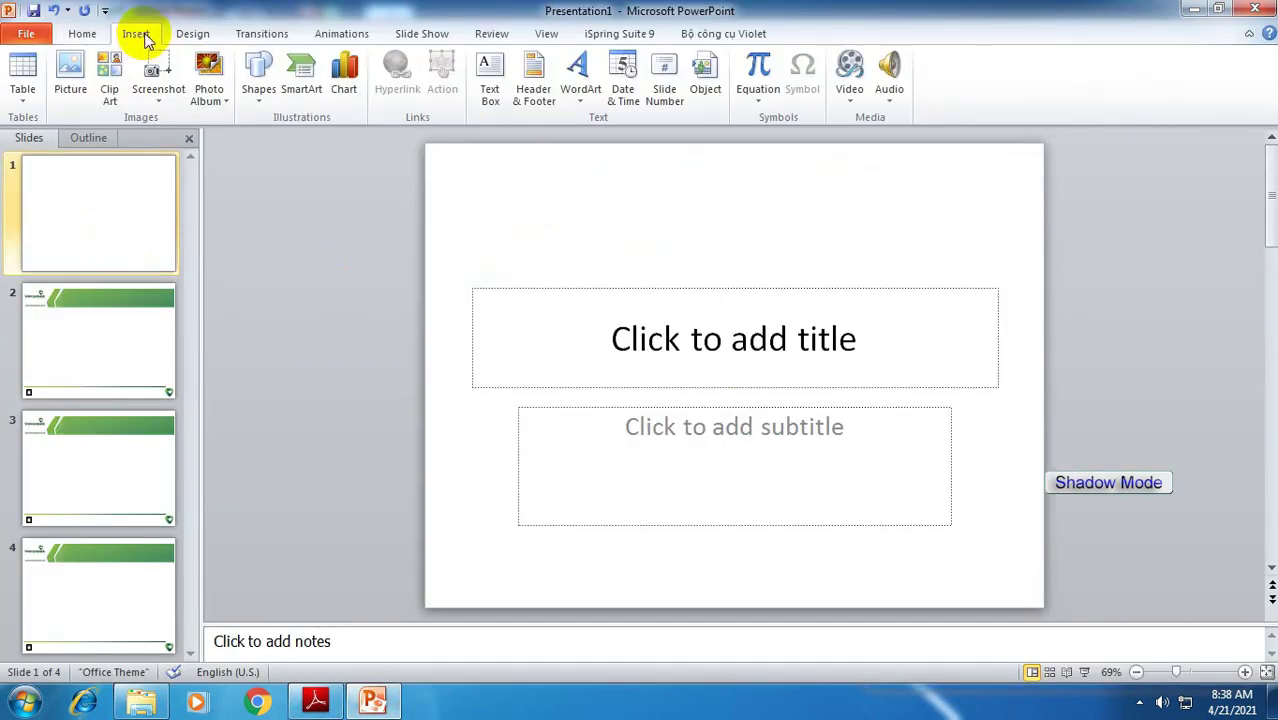
left_click(581, 100)
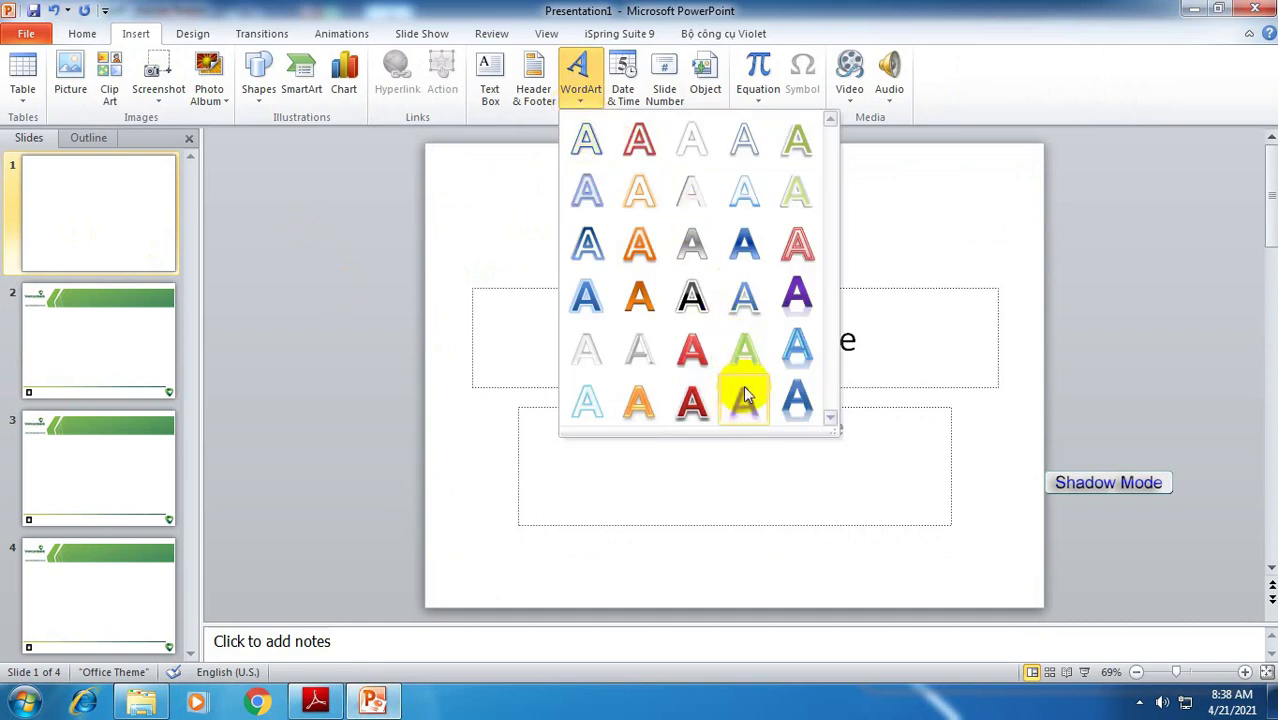
left_click(796, 350)
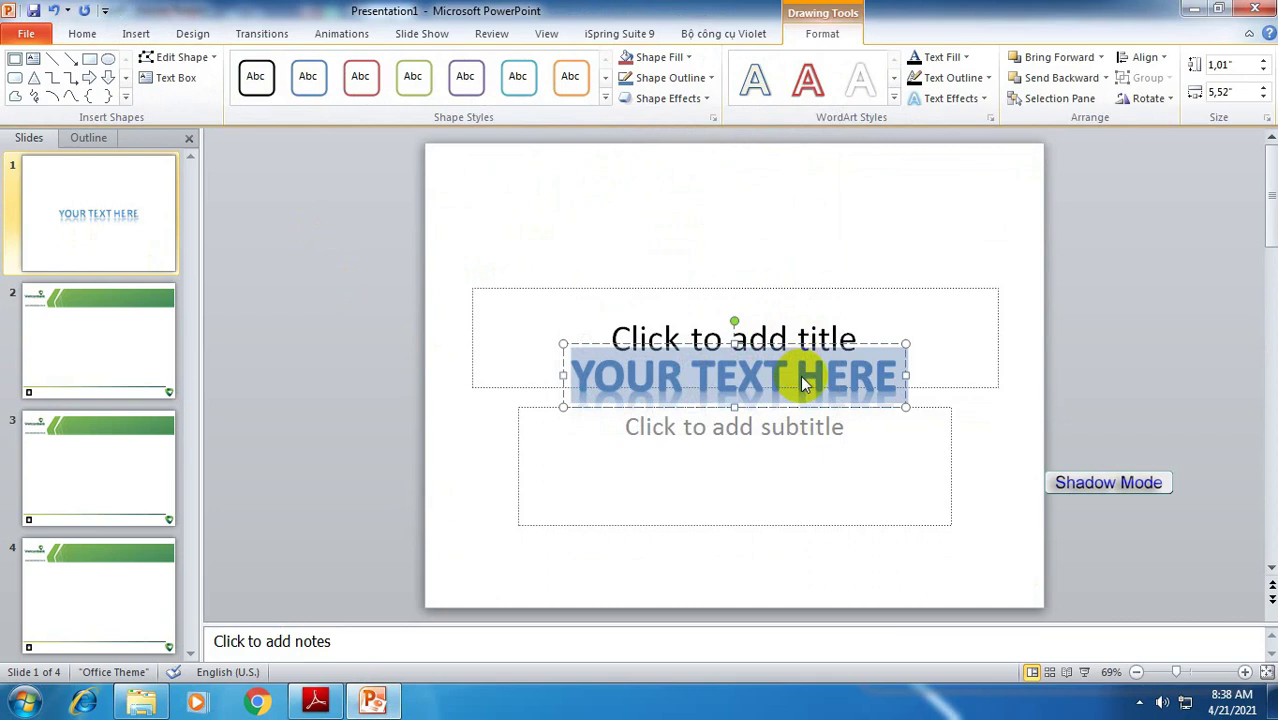
type("VIET")
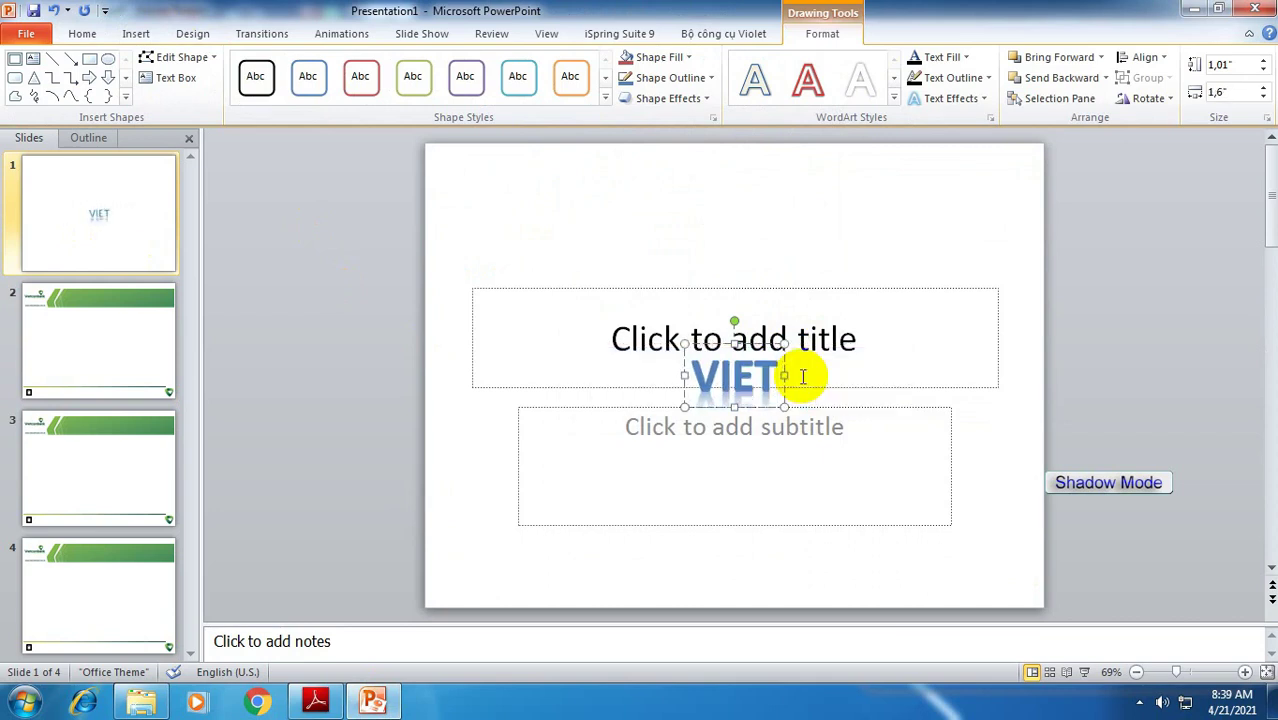
type("COMBANK")
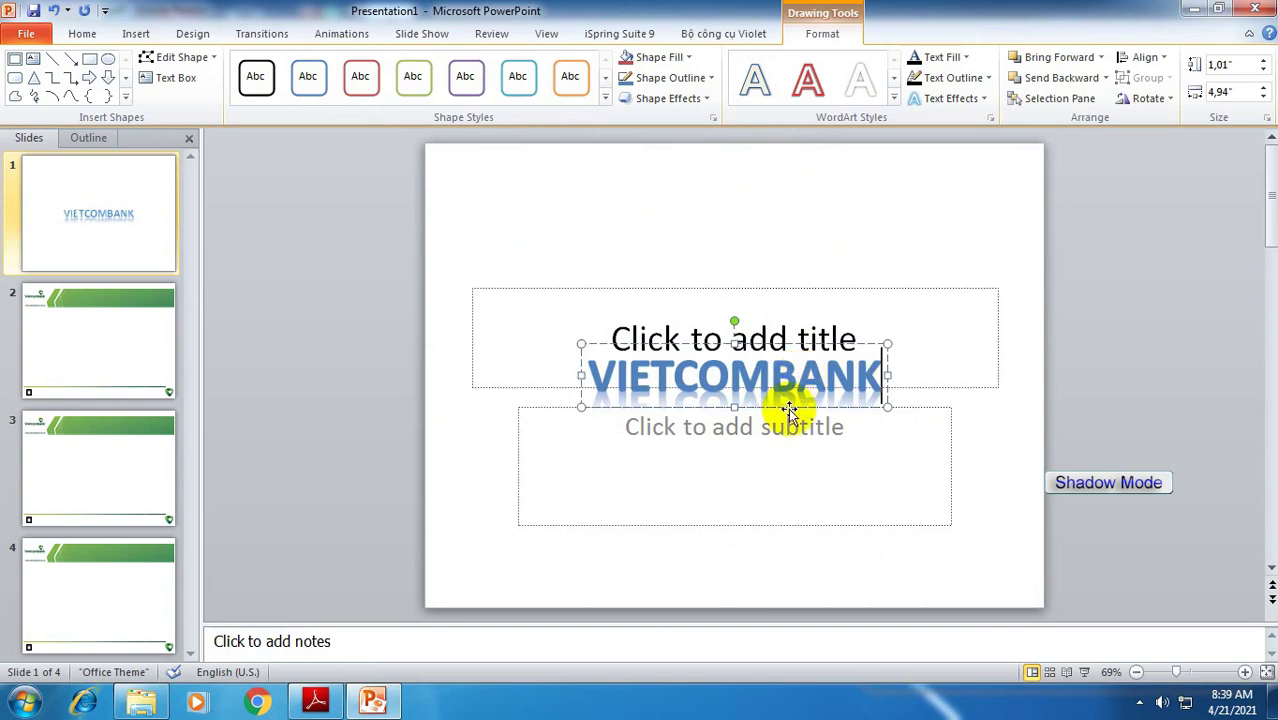
left_click_drag(798, 393, 783, 215)
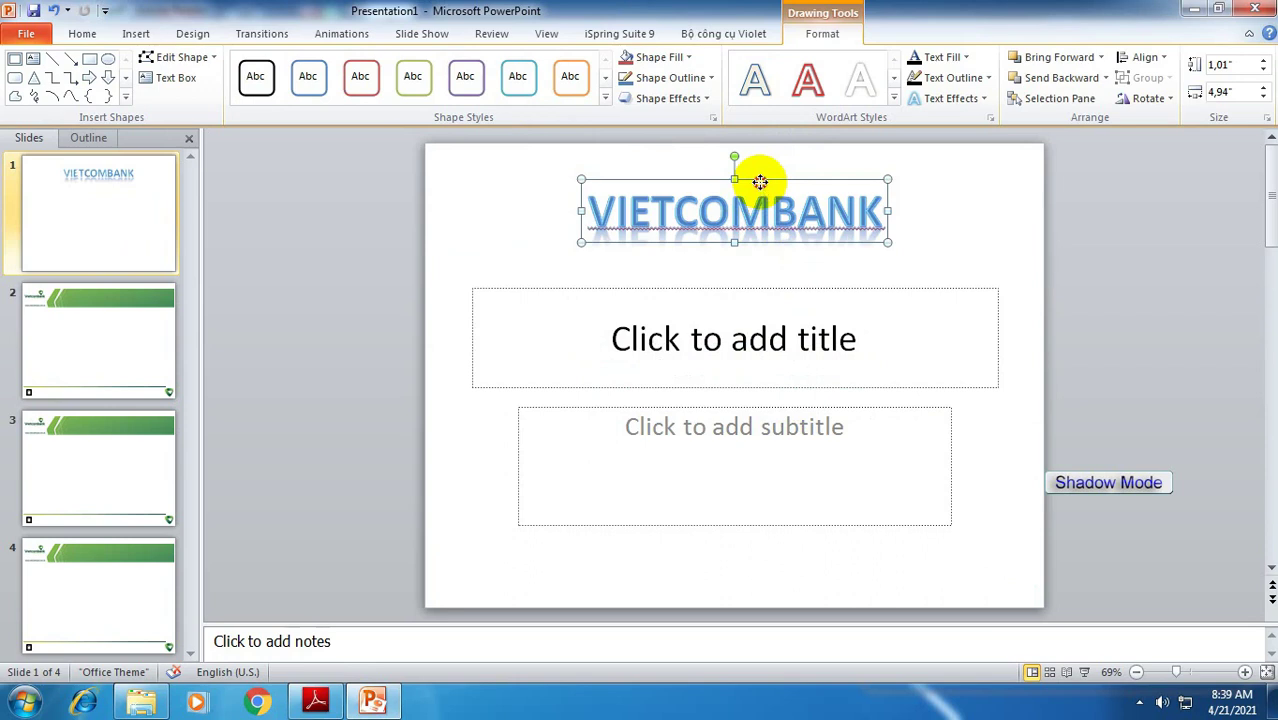
left_click_drag(760, 181, 753, 182)
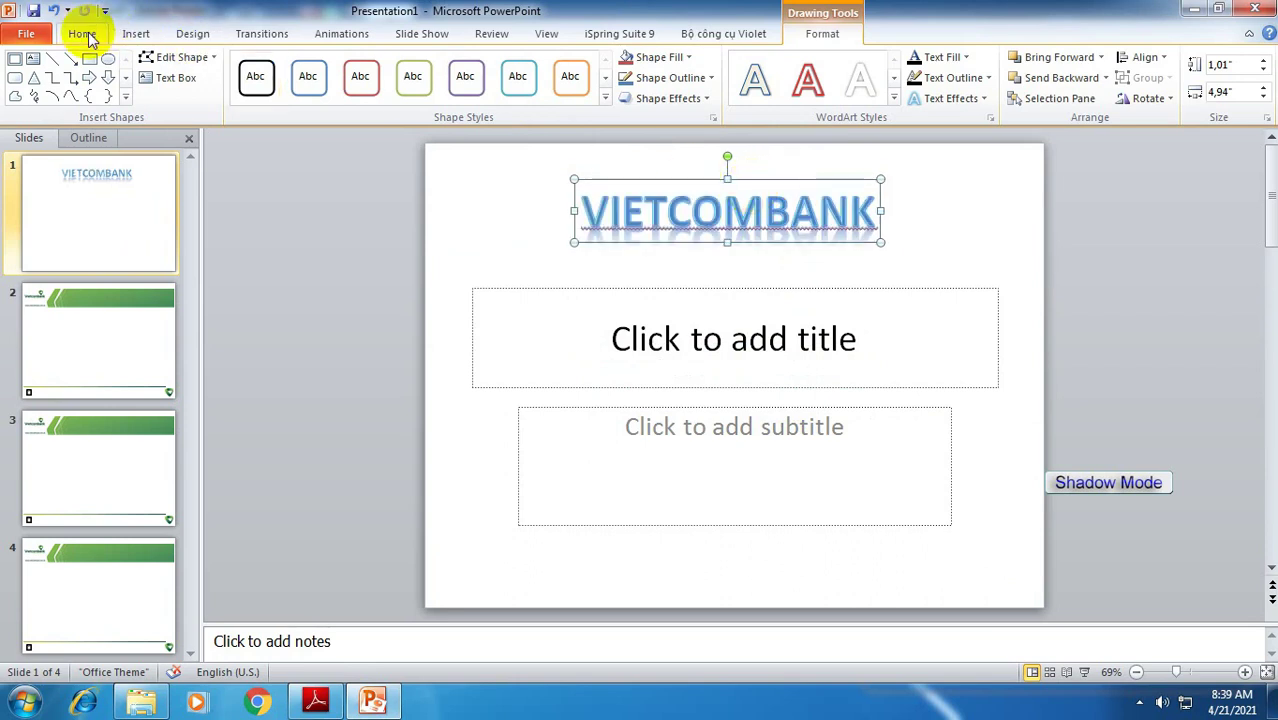
- Turn off check spelling as you type and contextual spelling in the proofing options
left_click(26, 33)
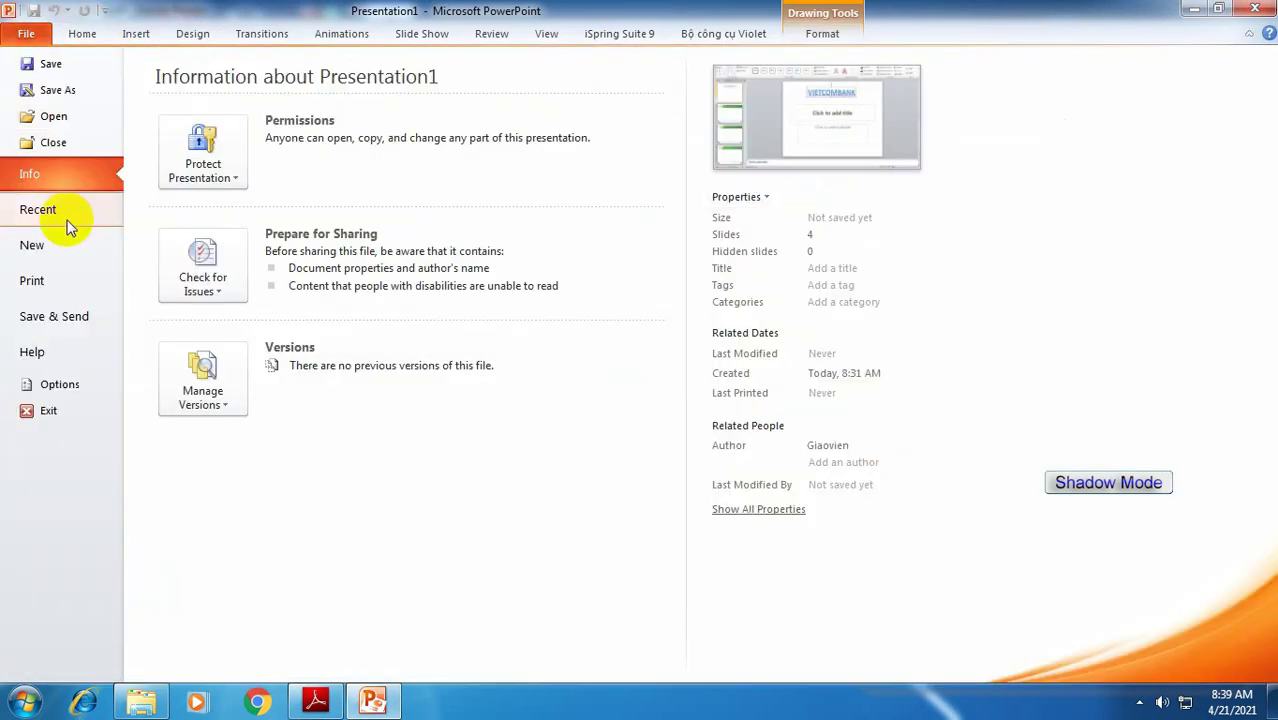
left_click(45, 380)
left_click(293, 96)
left_click(422, 439)
left_click(422, 421)
left_click(893, 637)
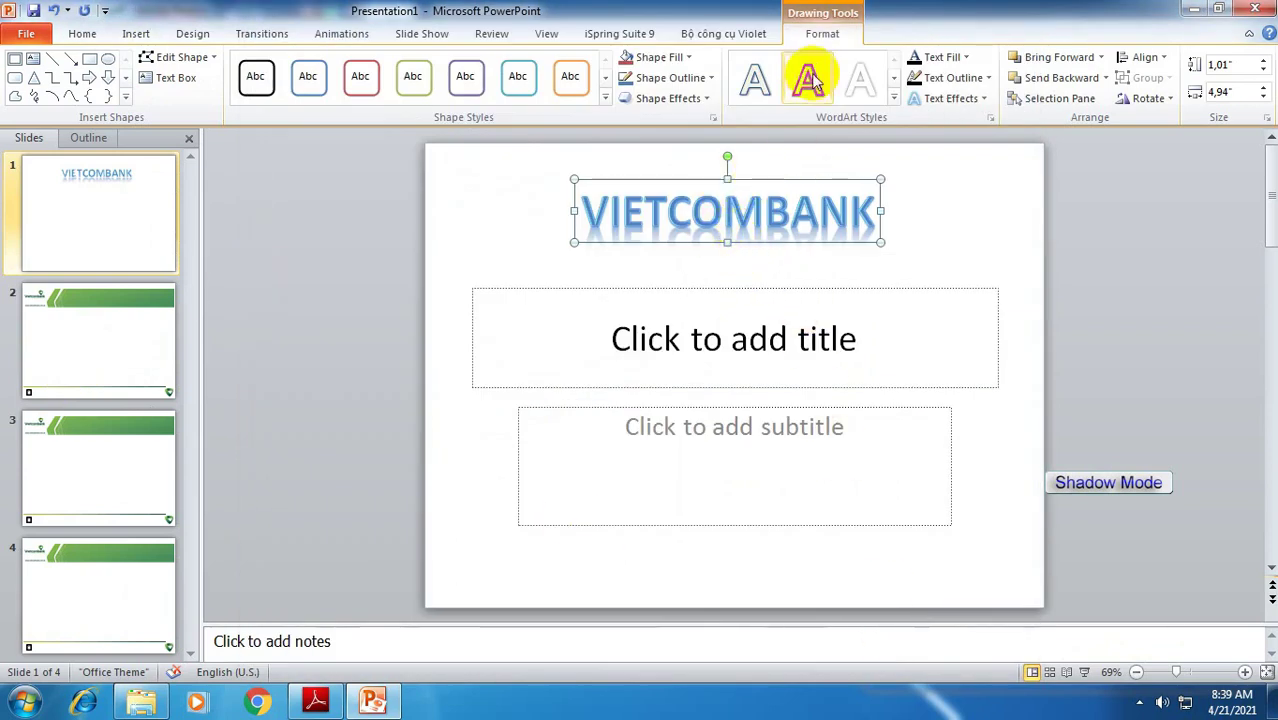
- Apply a warp transform effect to VIETCOMBANK, adjust its curve, and shift it slightly right
left_click(980, 100)
mouse_move(983, 345)
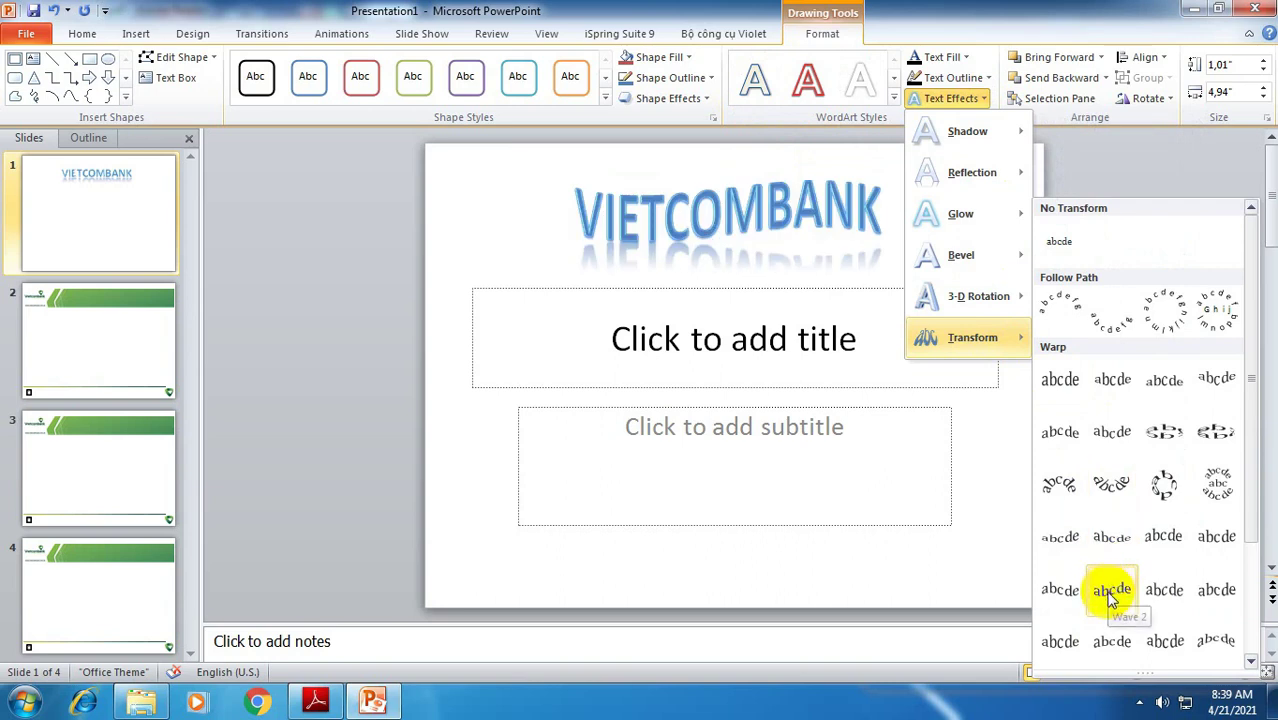
left_click(1176, 556)
left_click_drag(730, 238, 722, 220)
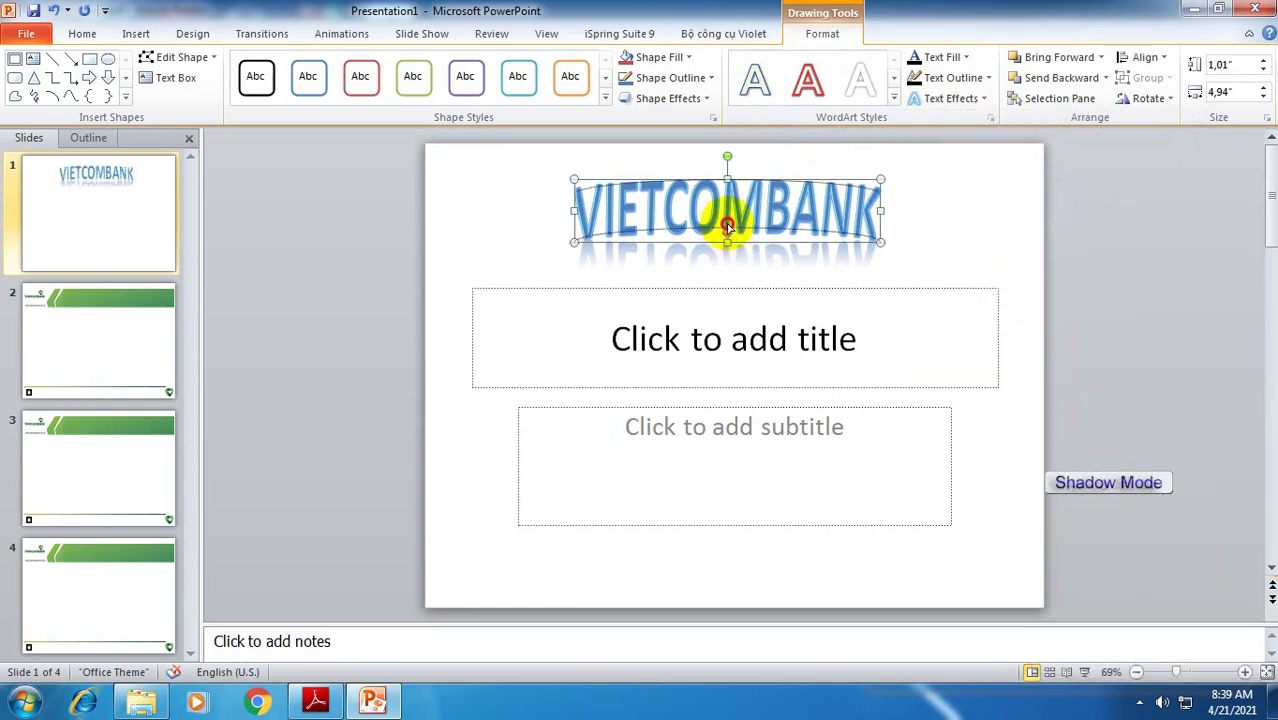
left_click(700, 216)
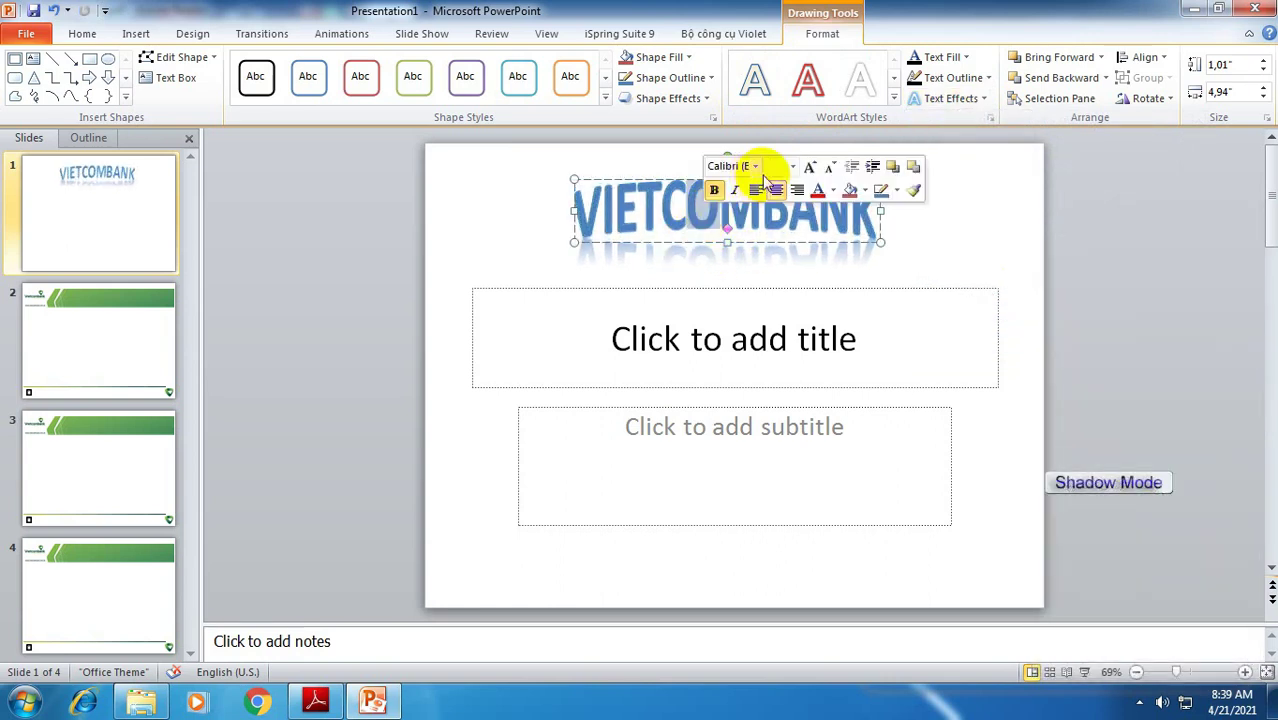
left_click_drag(640, 181, 656, 191)
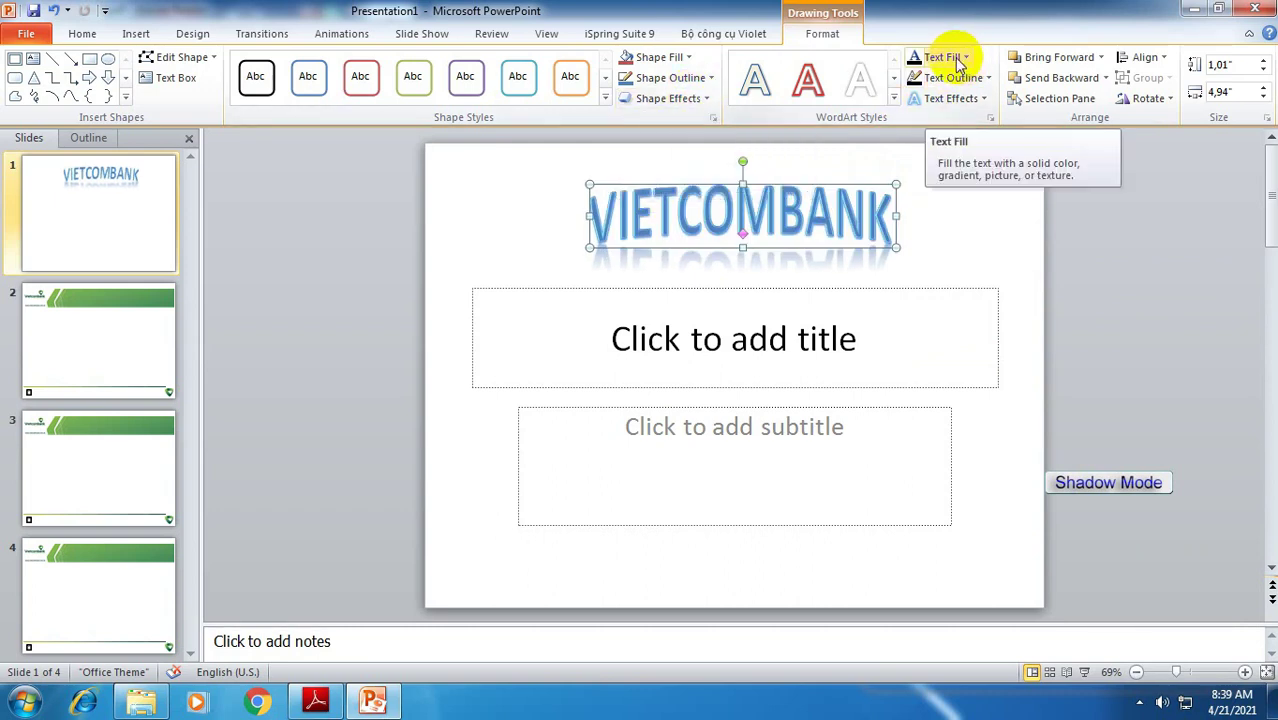
- Deselect the WordArt and briefly check the exercise PDF before returning to the slide
left_click(315, 703)
left_click(315, 703)
left_click(503, 217)
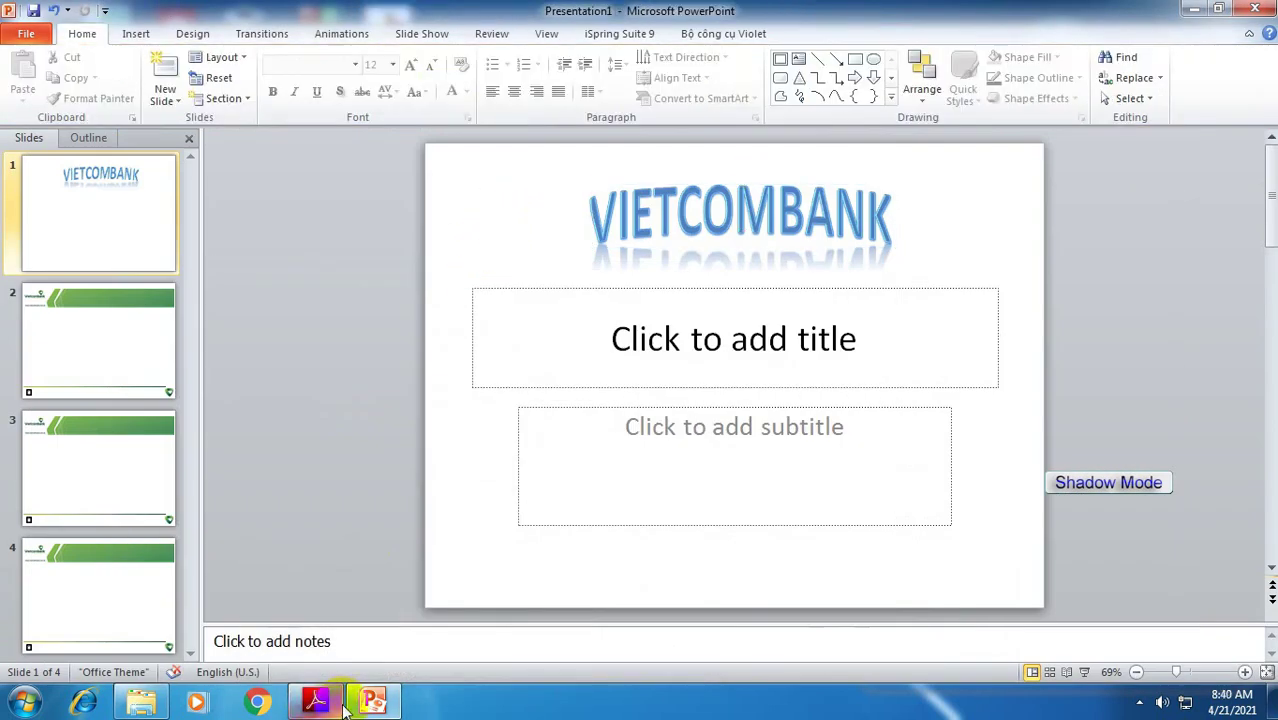
left_click(338, 707)
left_click(338, 707)
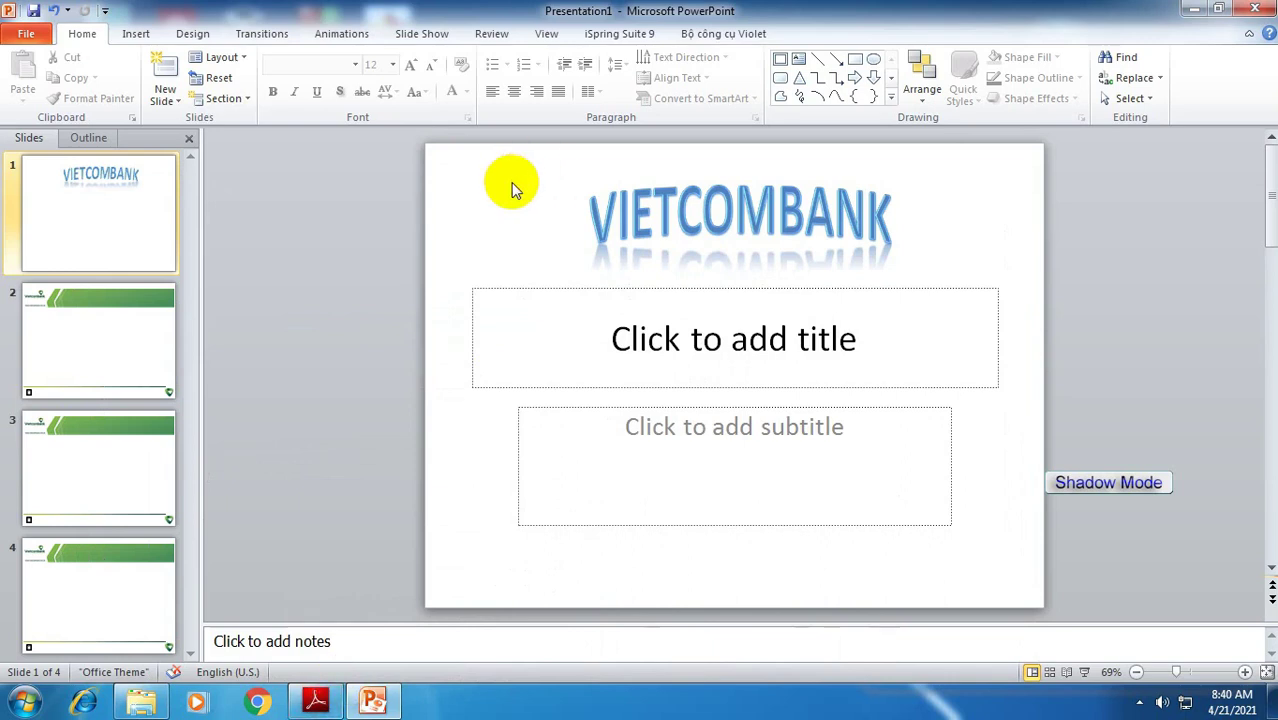
- Insert the Vietcombank logo picture, shrink it, and place it left of the WordArt
left_click(126, 33)
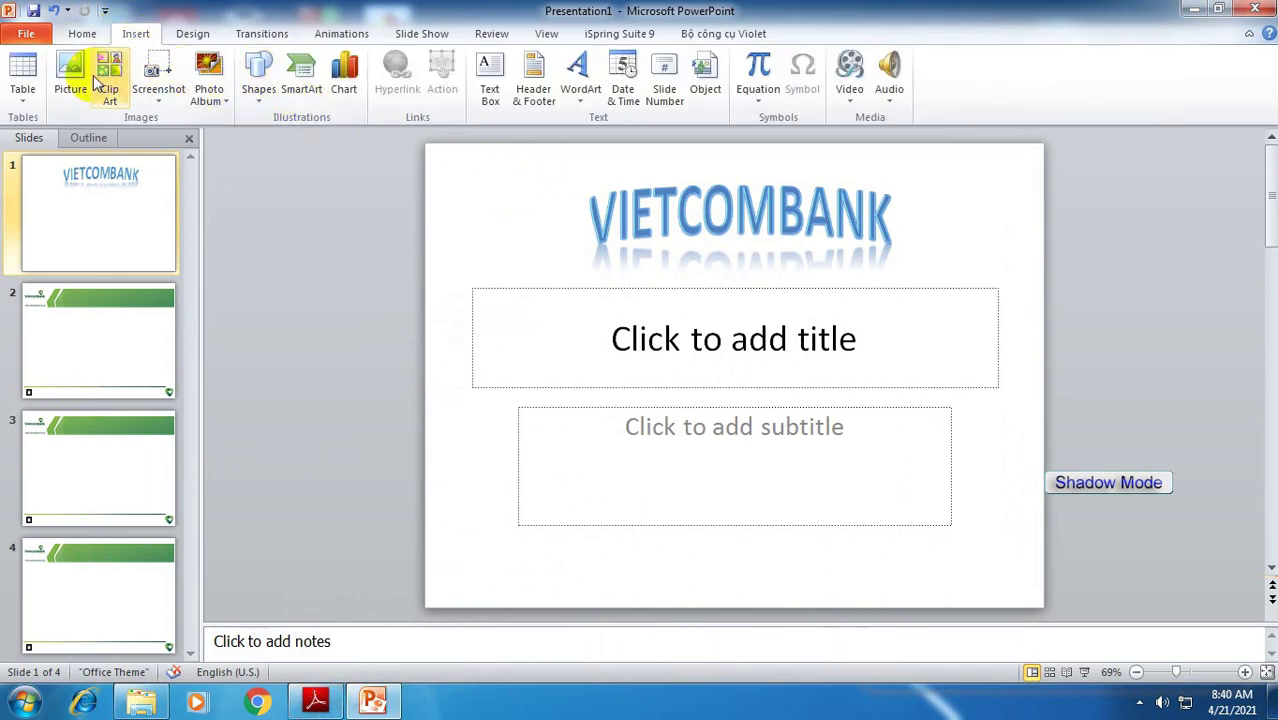
left_click(90, 73)
left_click(485, 419)
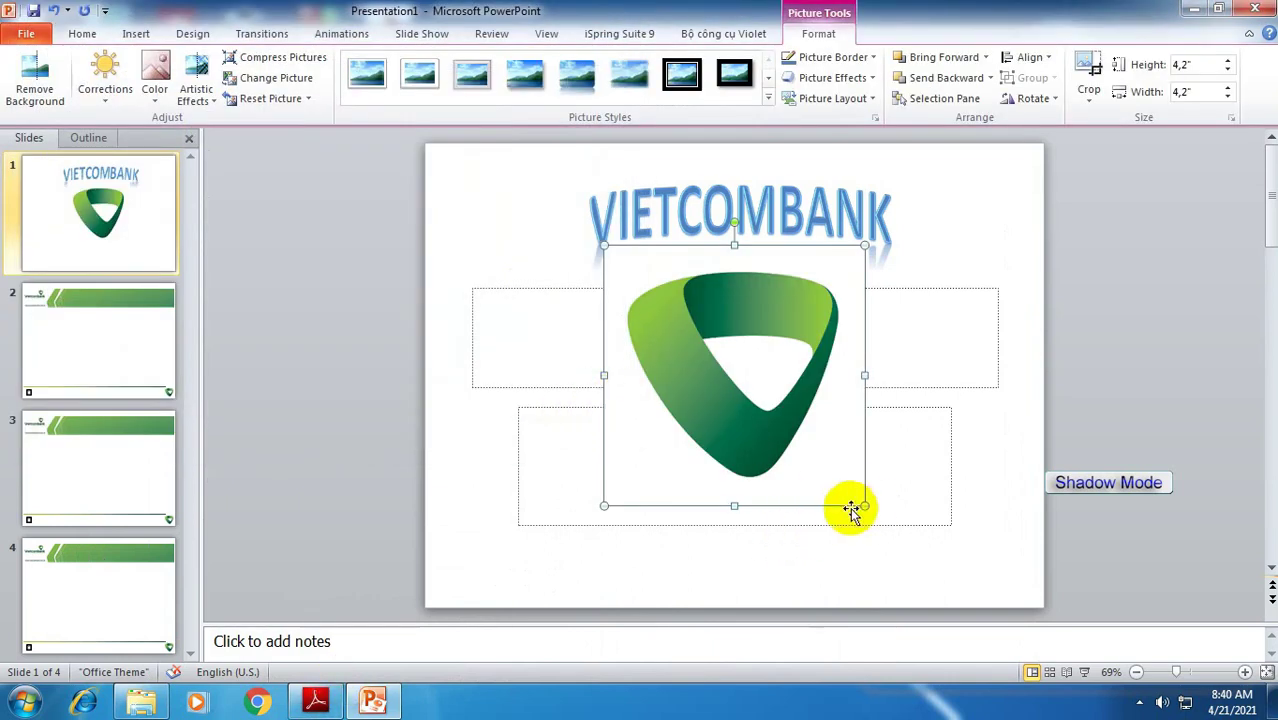
left_click_drag(631, 294, 515, 233)
- Delete slide 1's empty title and subtitle placeholders, then consult the exercise PDF
left_click(531, 287)
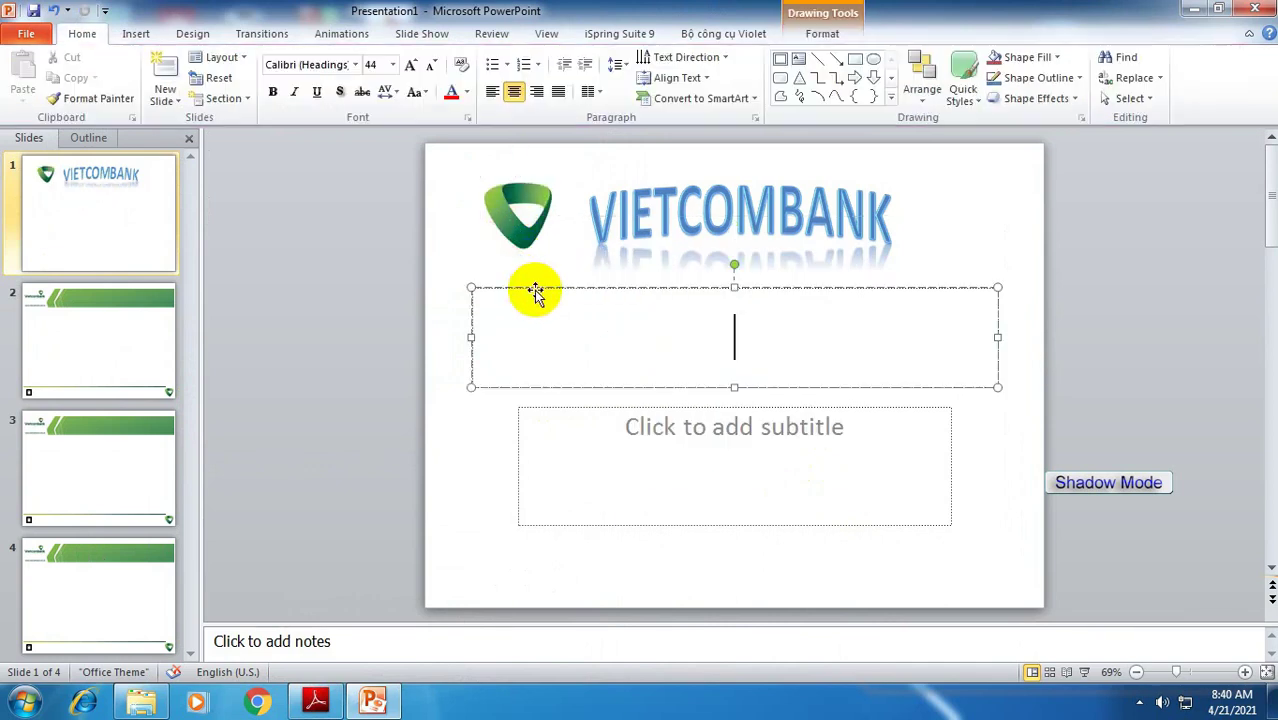
key("Delete")
left_click(570, 405)
key("Delete")
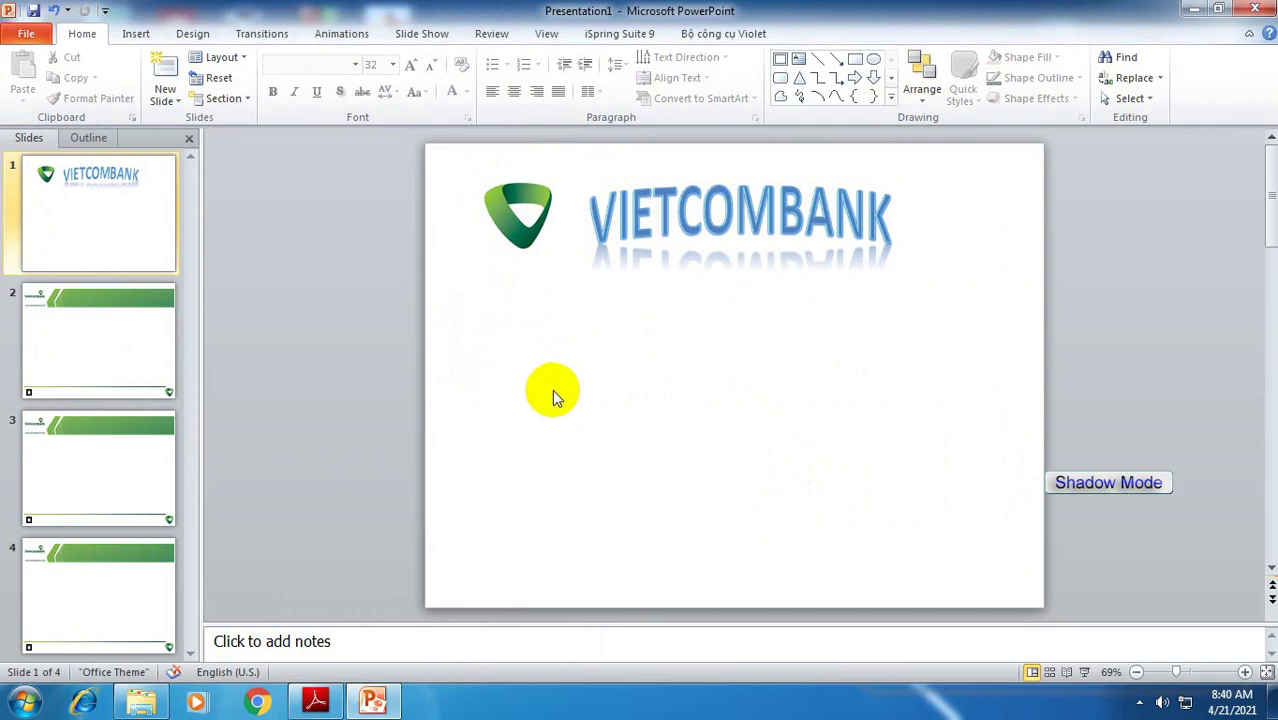
left_click(329, 700)
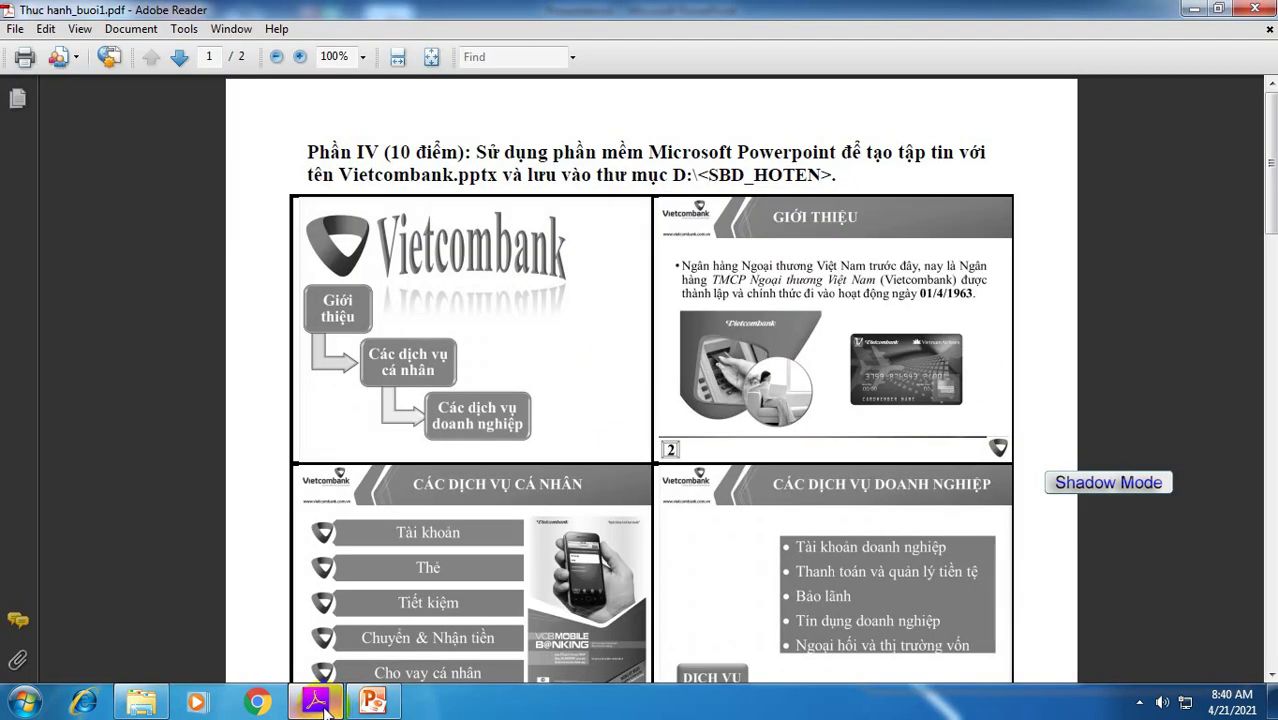
left_click(325, 706)
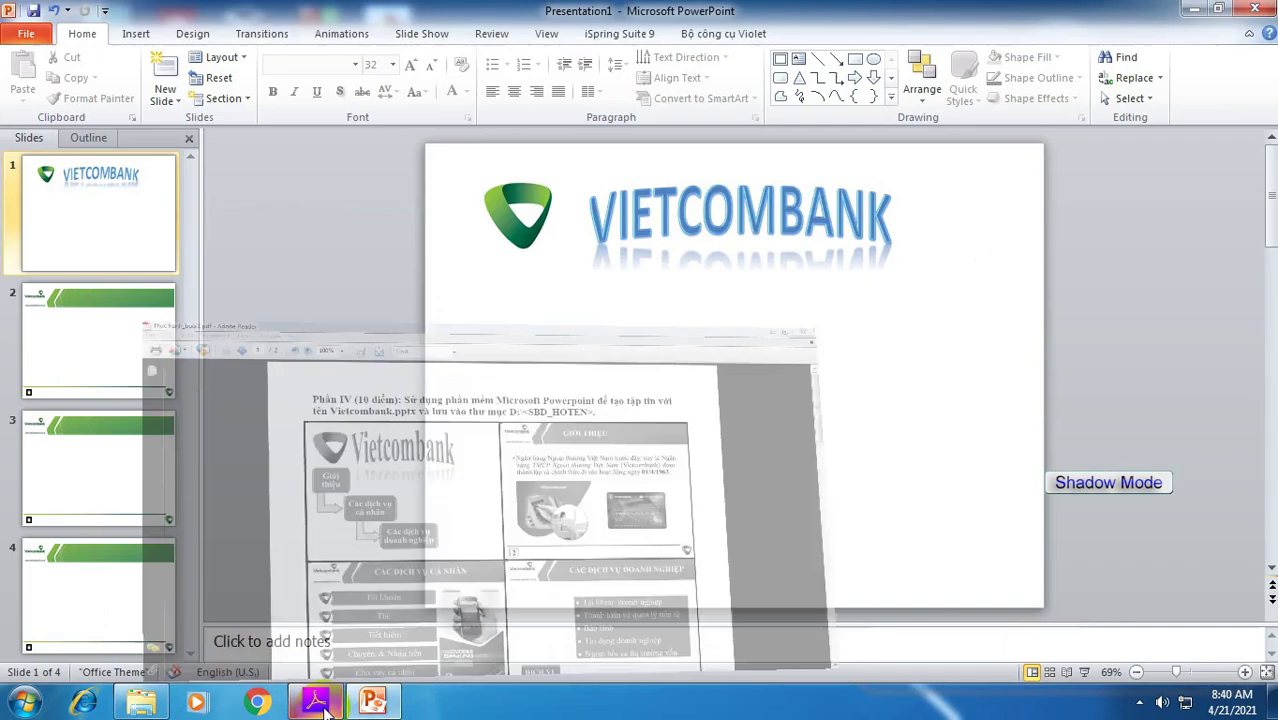
left_click(136, 35)
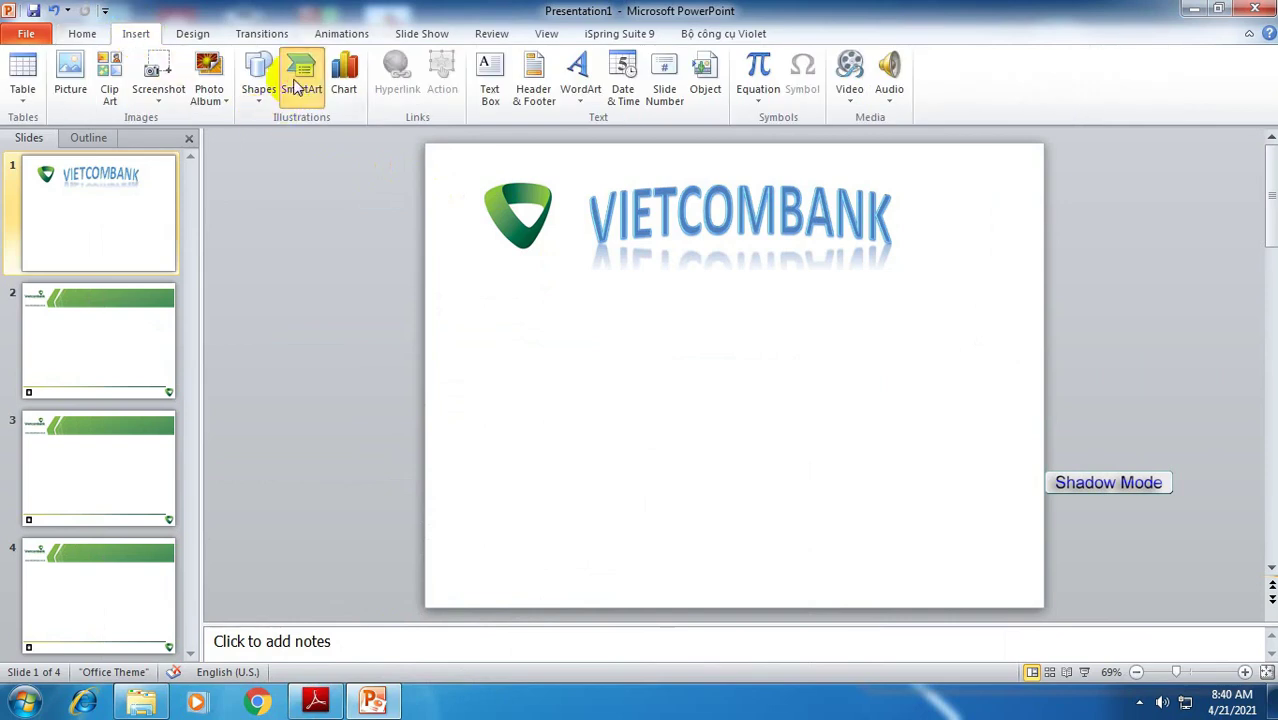
- Insert a Step Down Process SmartArt diagram from the Process category onto slide 1
left_click(301, 72)
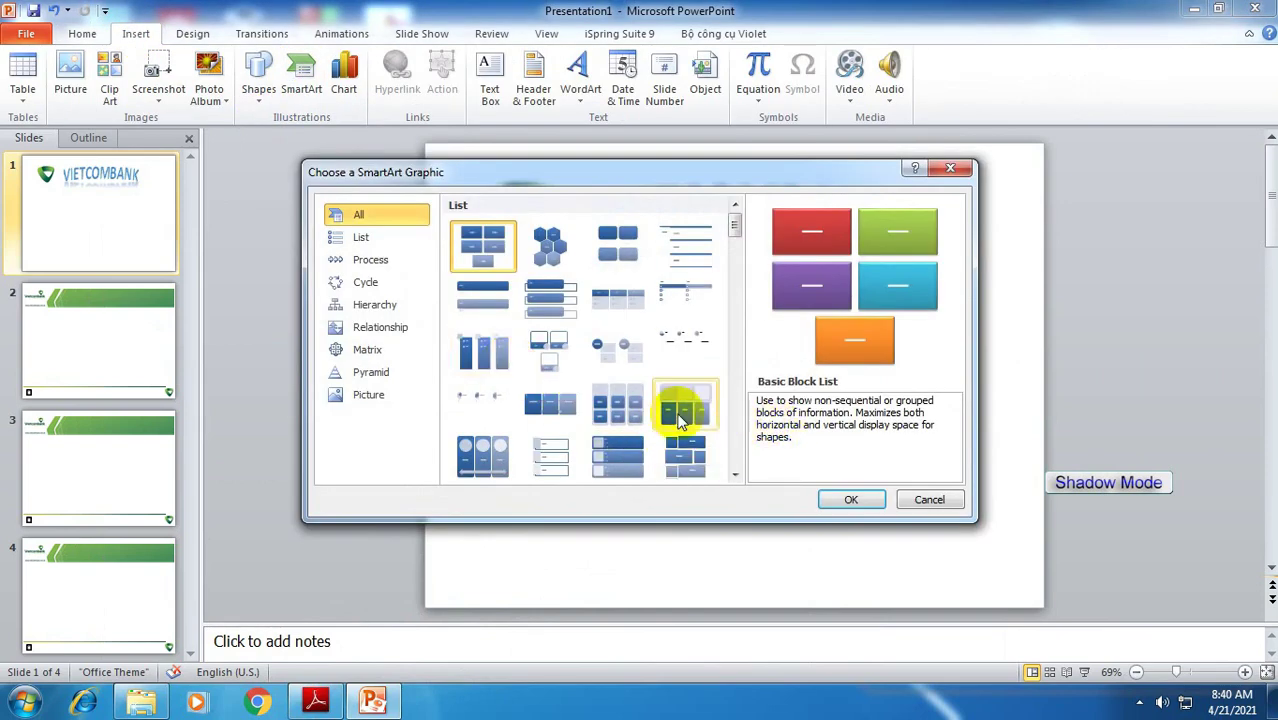
scroll(713, 420, "down", 3)
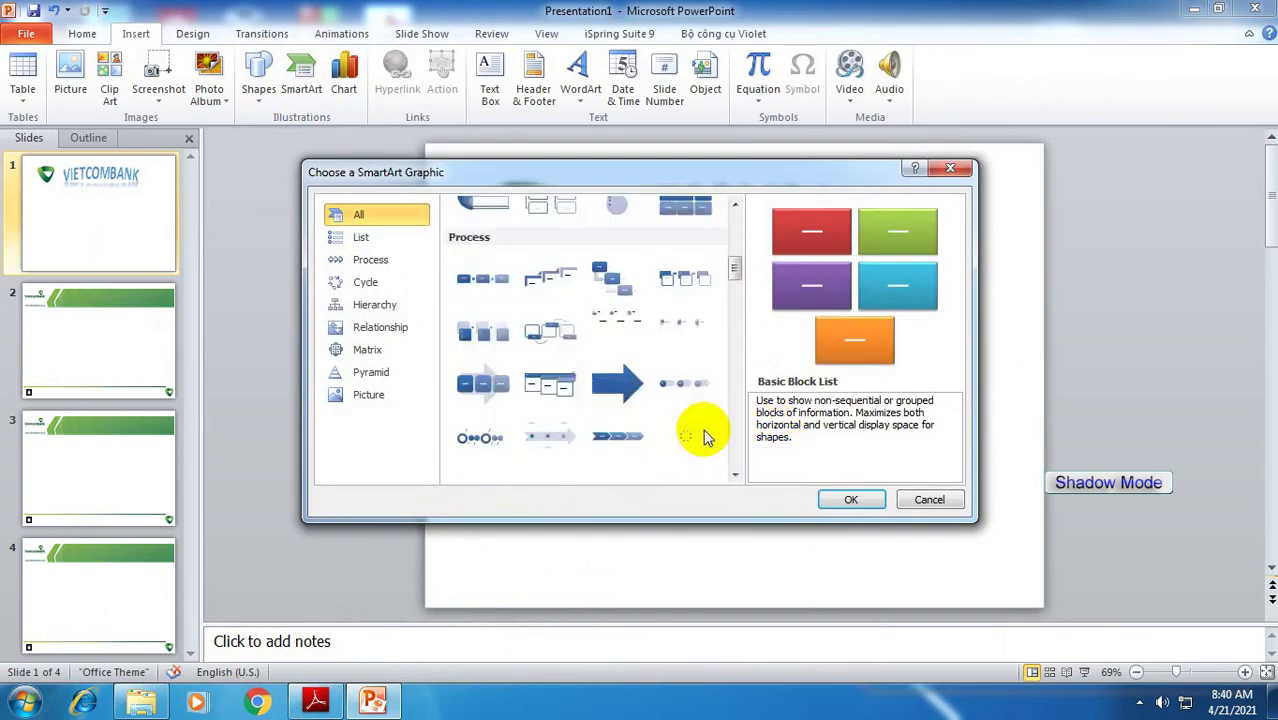
scroll(690, 430, "down", 5)
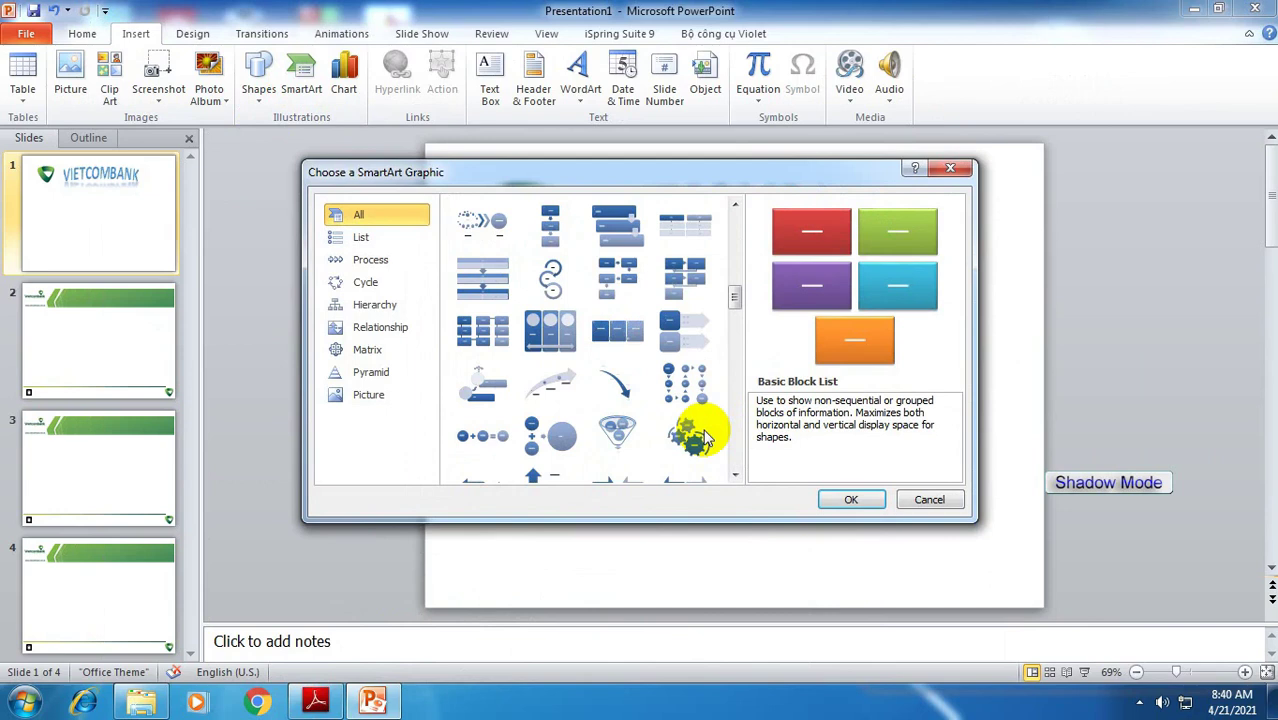
left_click(360, 237)
left_click(385, 260)
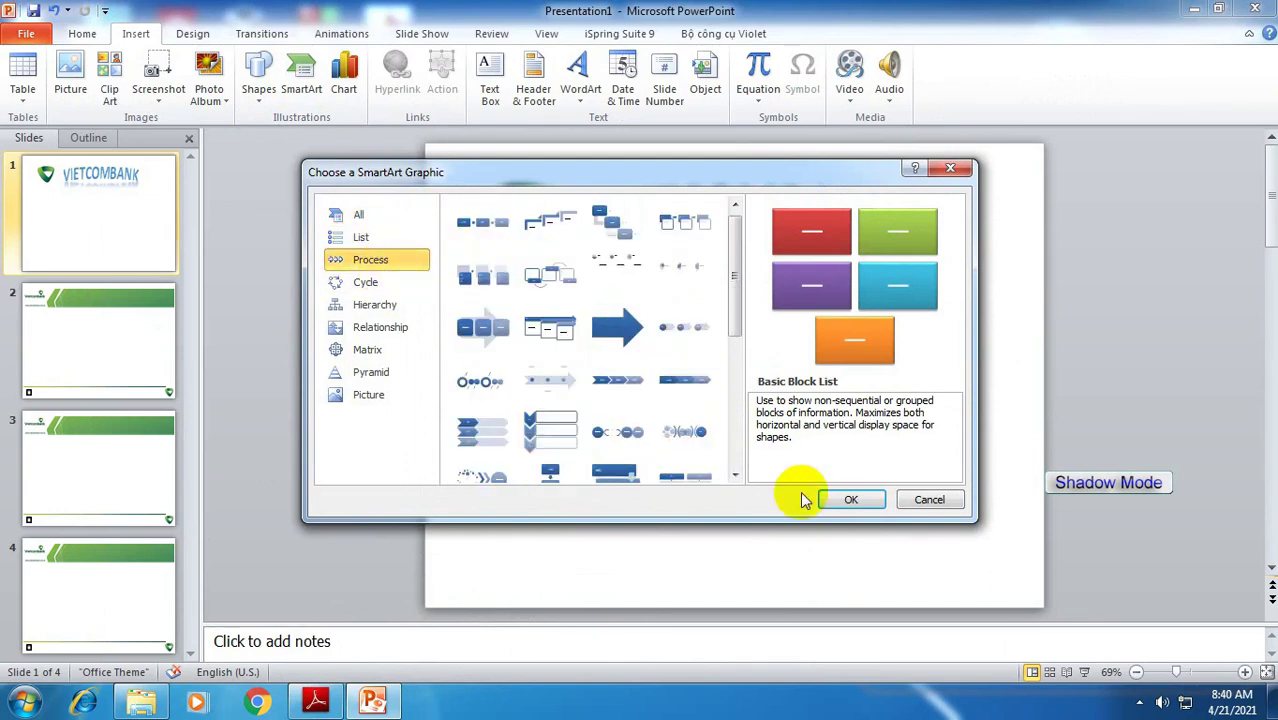
left_click(627, 245)
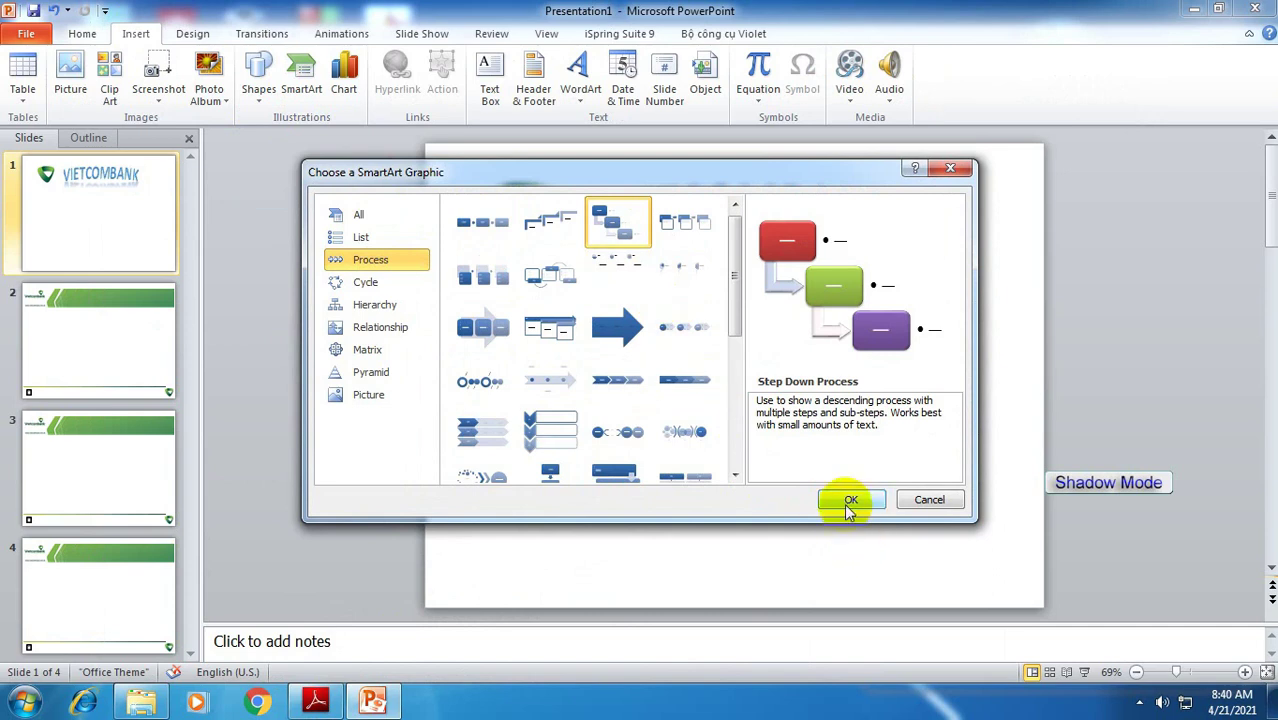
left_click(845, 502)
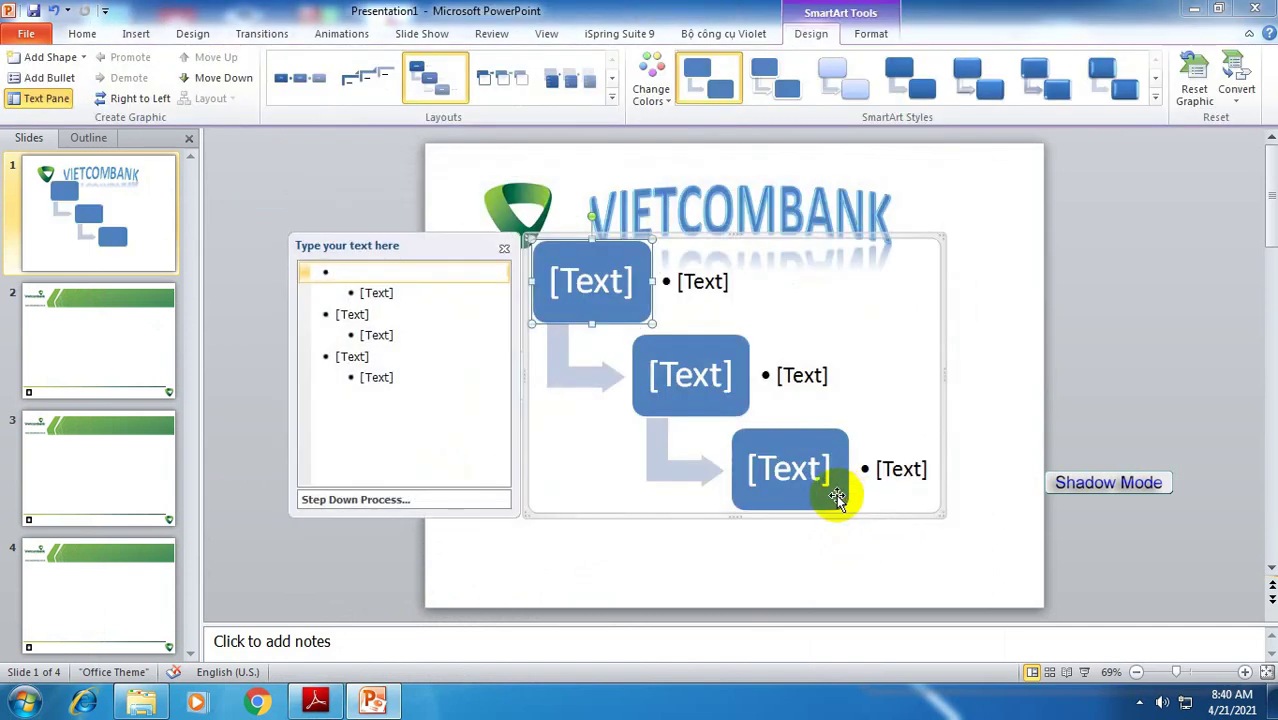
left_click(316, 703)
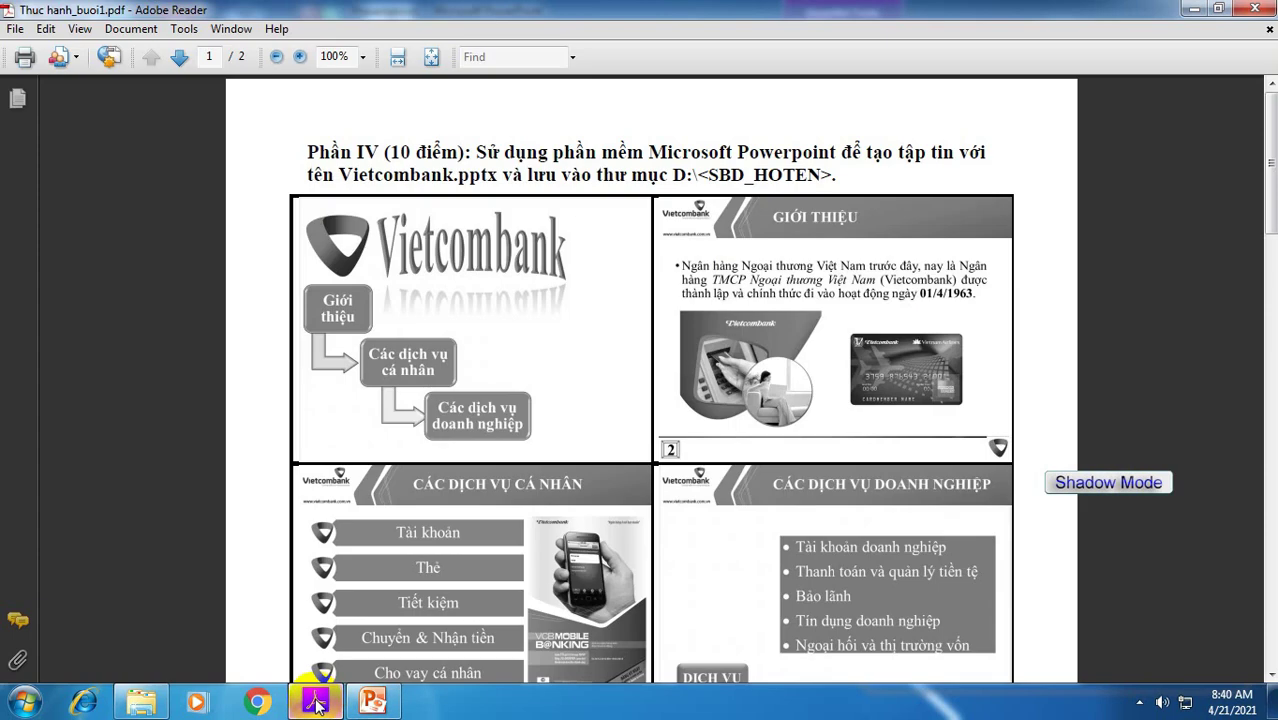
left_click(316, 703)
- Label the boxes Giới thiệu, Các dịch vụ cá nhân and Các dịch vụ doanh nghiệp
left_click(597, 290)
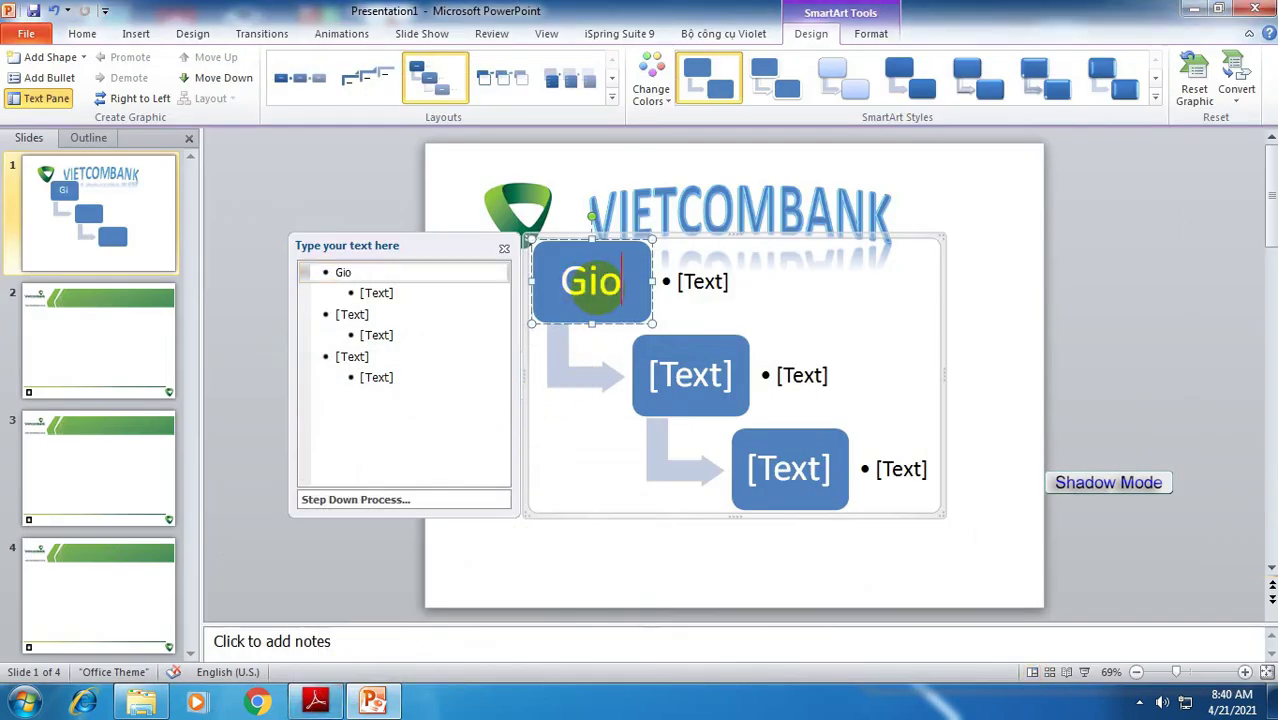
type("thiệu")
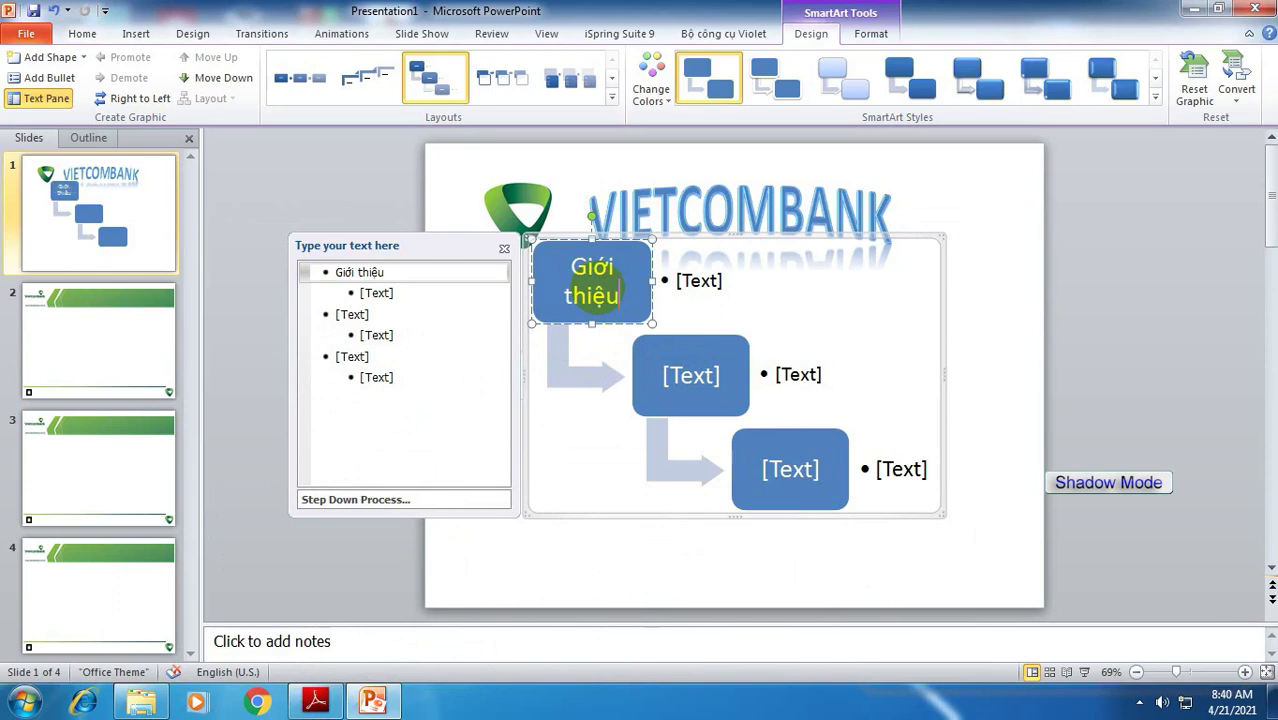
left_click(690, 376)
type("Các dịch vụ cá n")
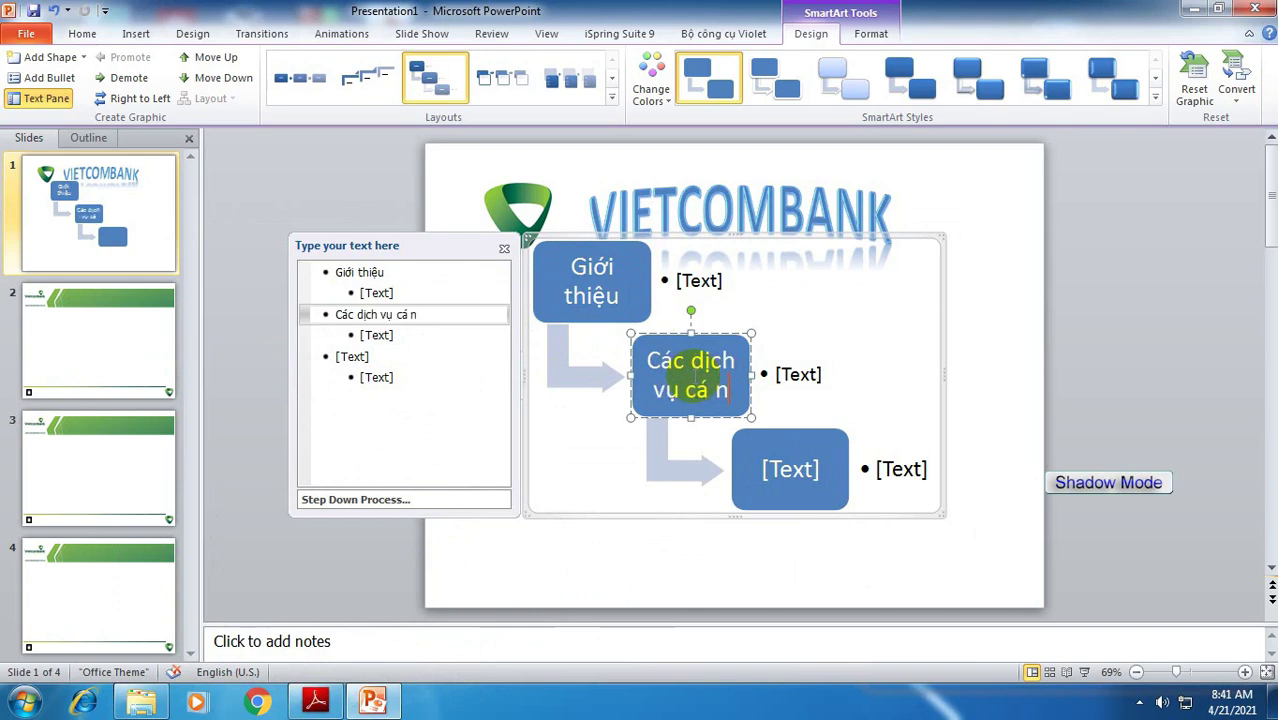
type("hâ")
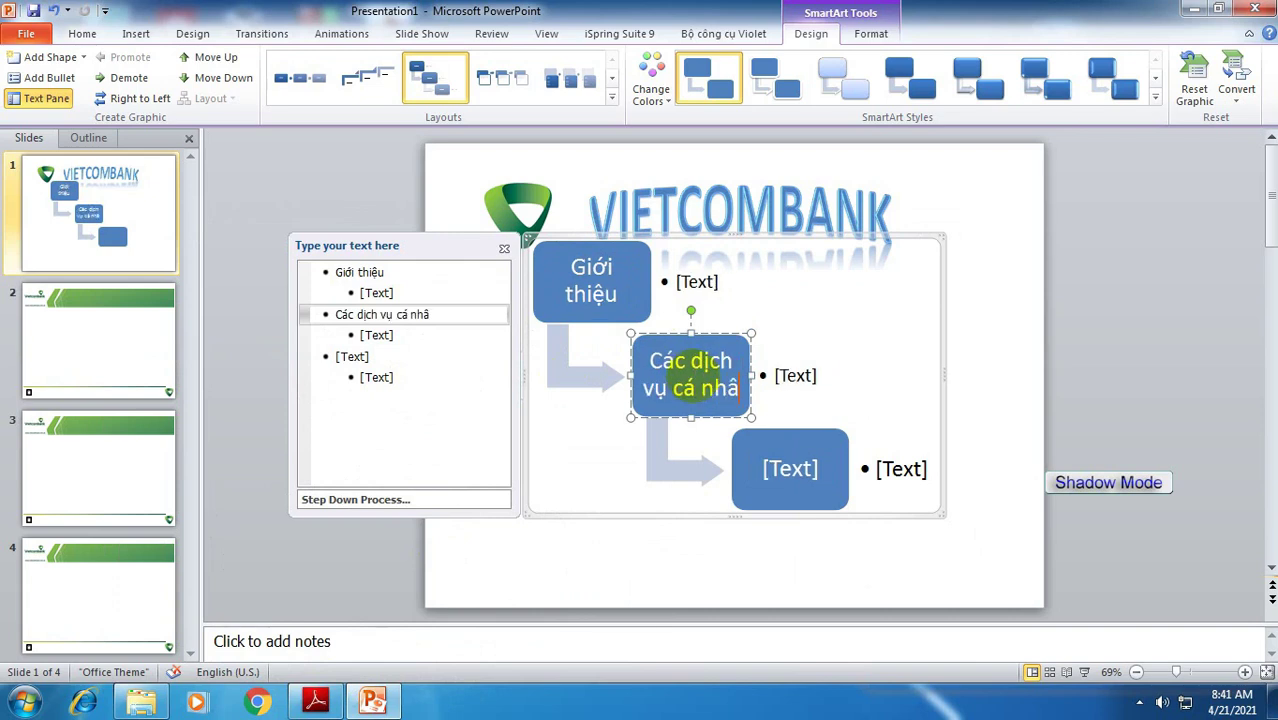
type("n")
left_click(785, 480)
type("Các dịch vụ doanh n")
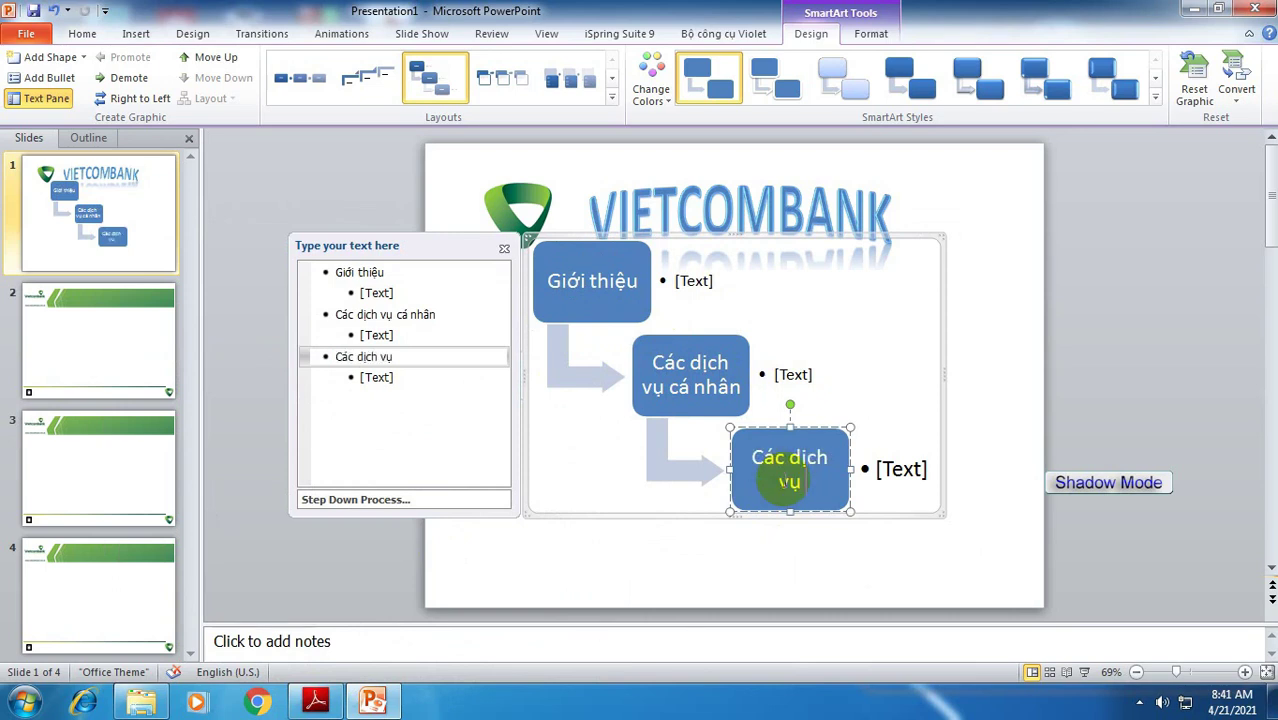
type("ghiệ")
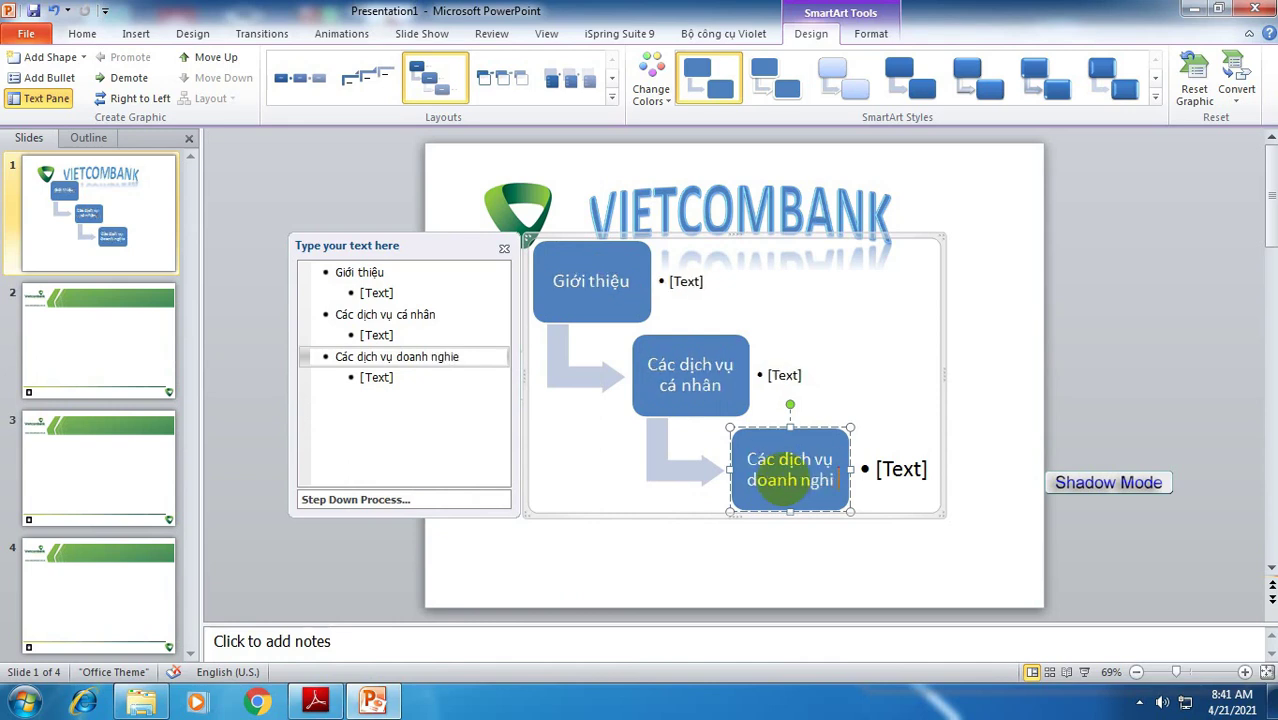
type("p")
left_click(650, 471)
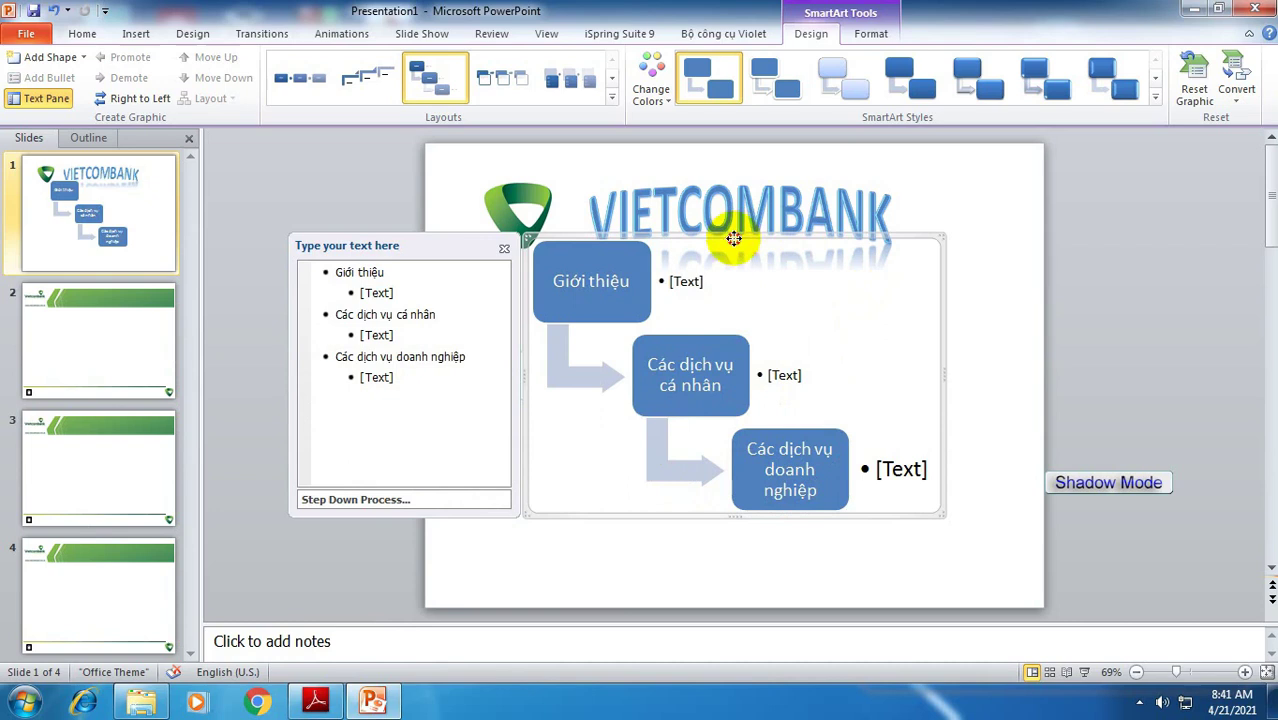
- Give the diagram a glossy 3D SmartArt style and reposition it on slide 1
left_click_drag(895, 528, 930, 548)
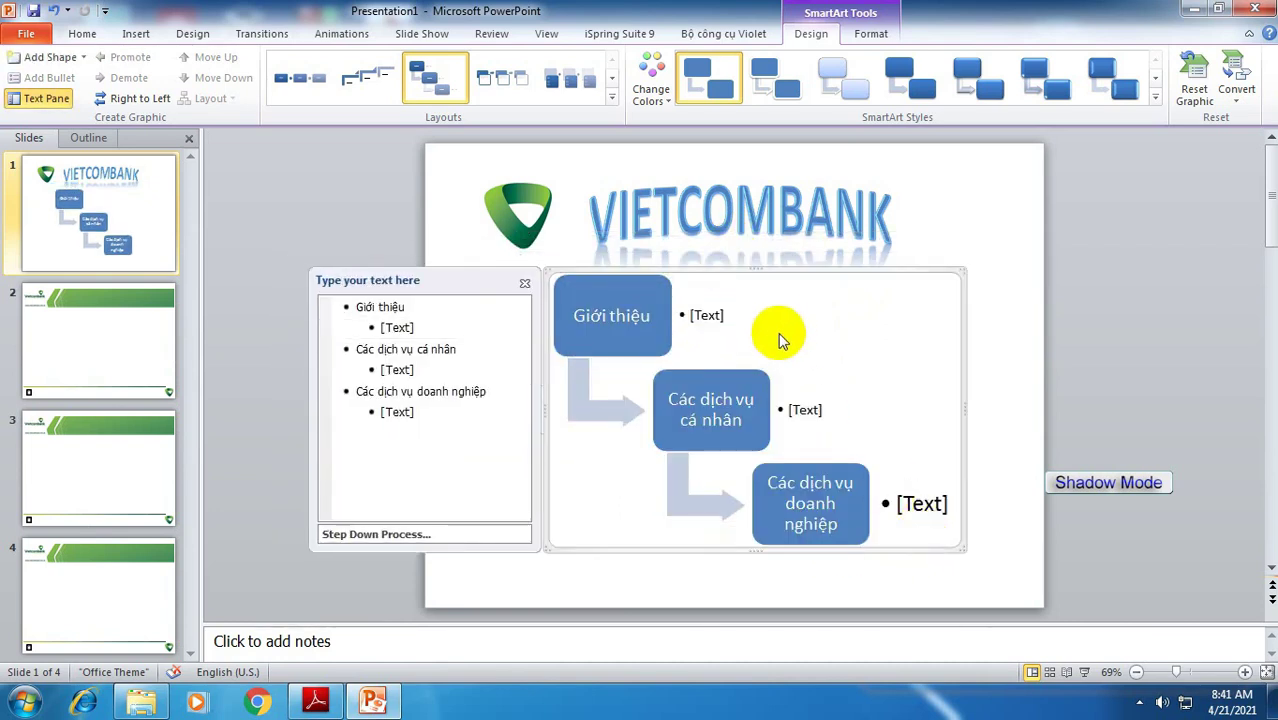
left_click(1062, 97)
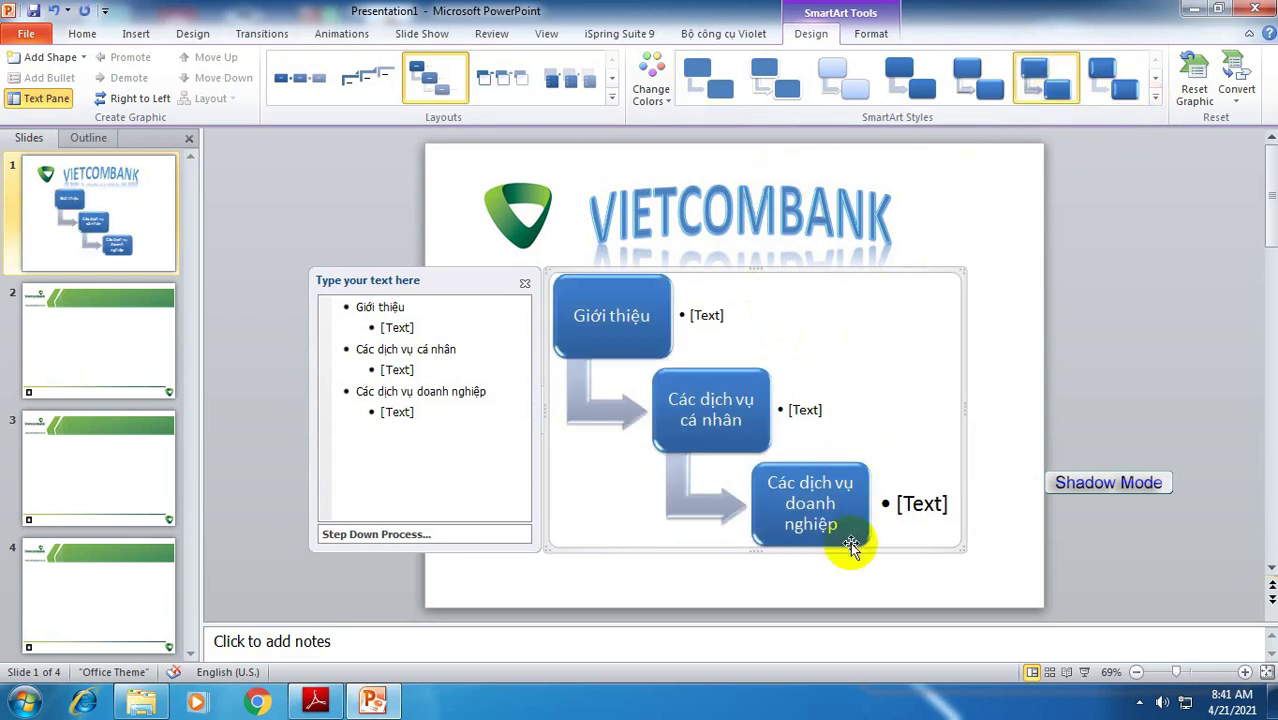
left_click(641, 576)
left_click(605, 415)
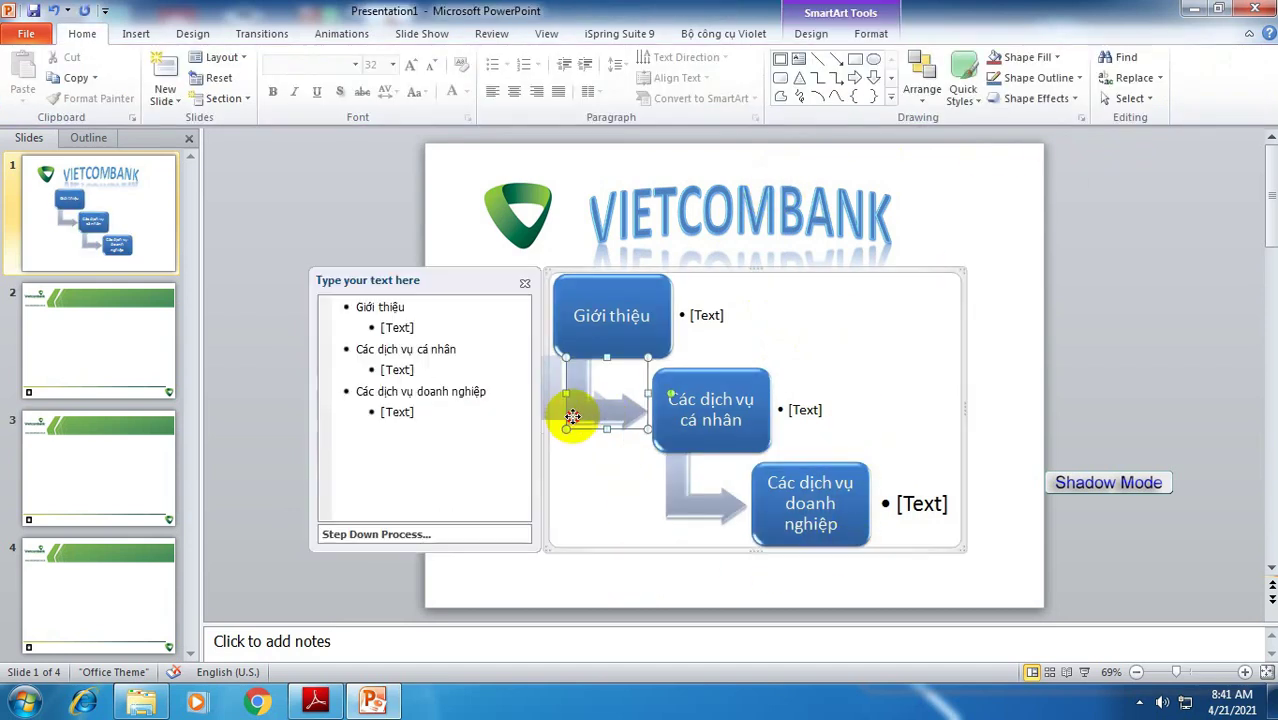
left_click_drag(736, 270, 689, 268)
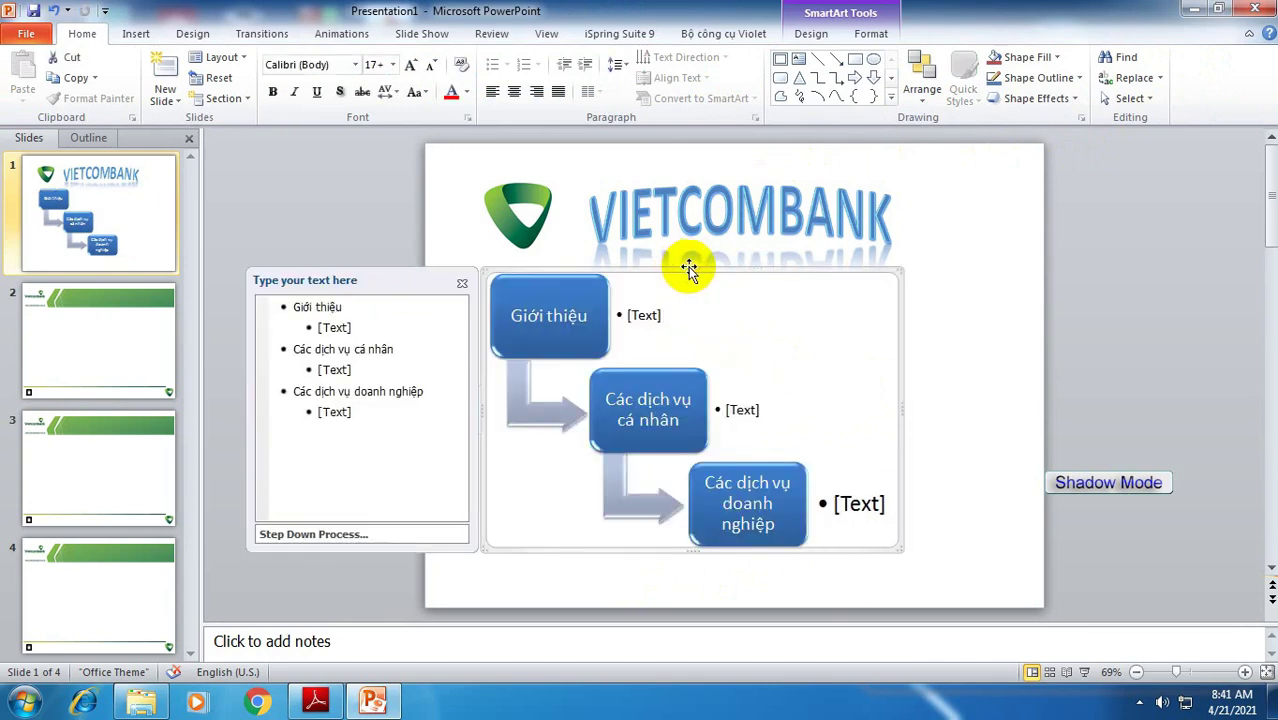
left_click(605, 588)
left_click(630, 320)
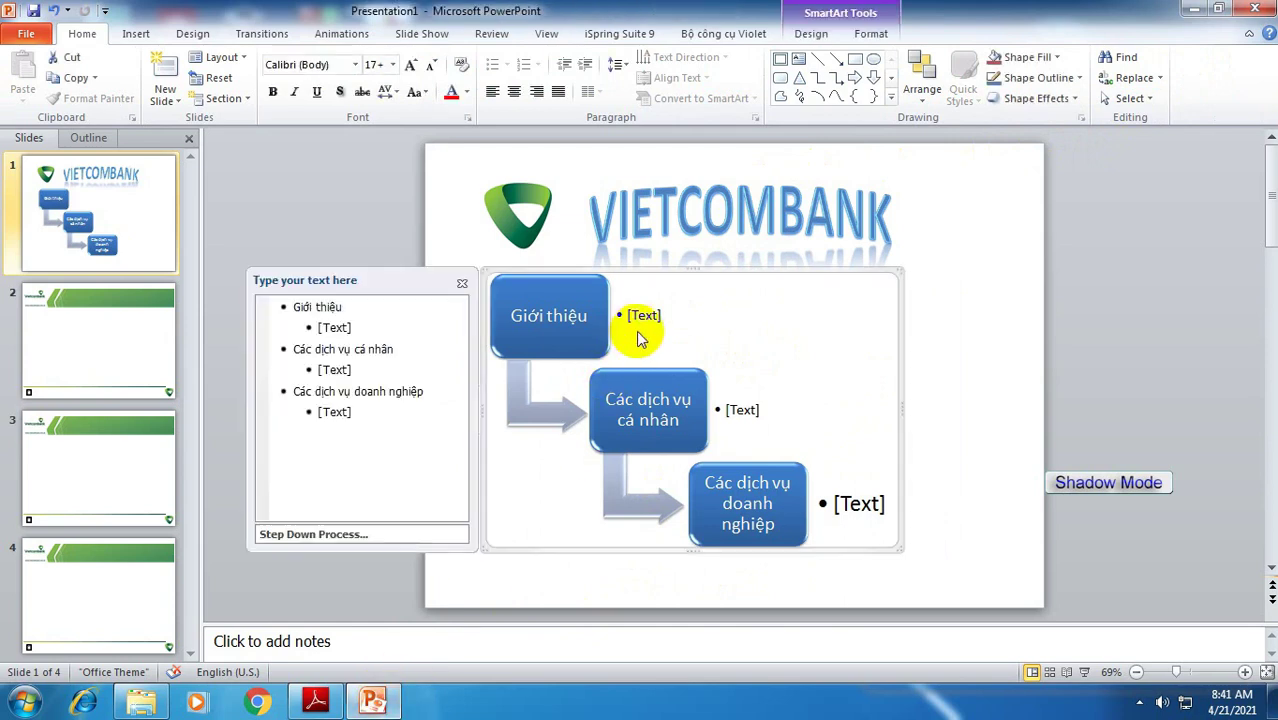
- Remove the leftover empty [Text] sub-bullet from the diagram's text, then bring up the exercise PDF
left_click(667, 333)
mouse_move(672, 350)
left_mouse_down()
mouse_move(747, 447)
mouse_move(845, 507)
left_mouse_up()
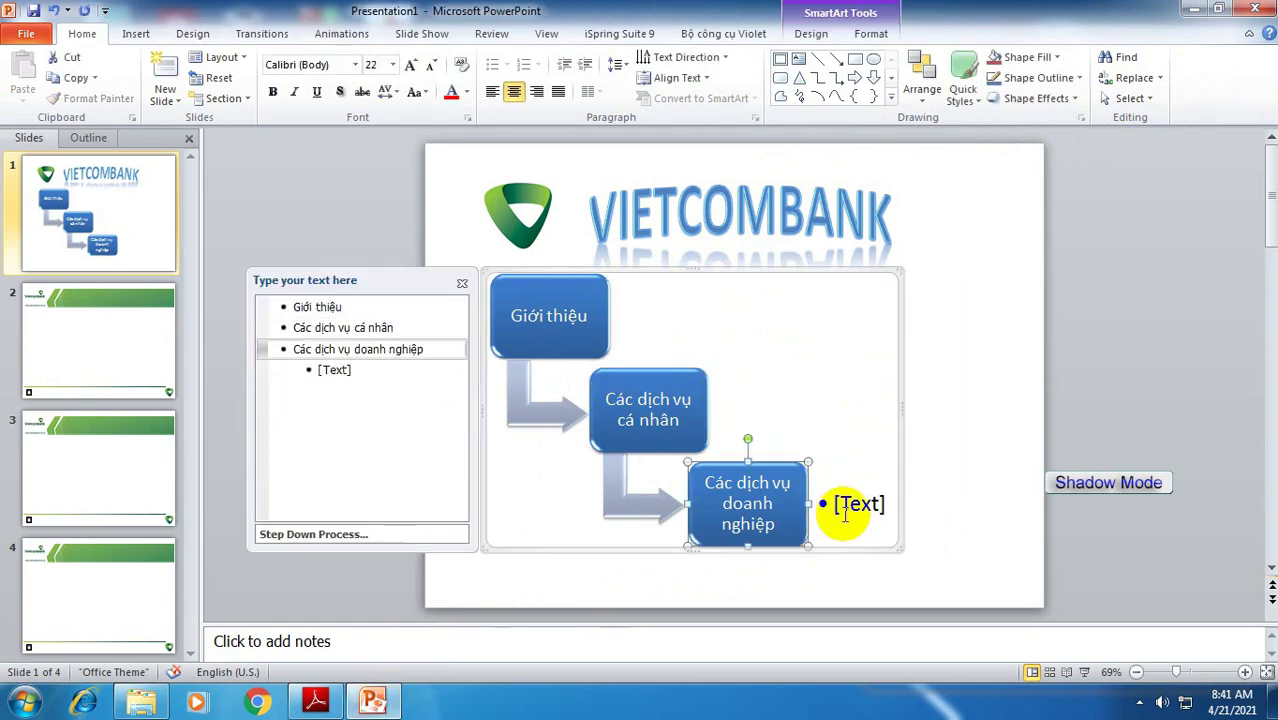
left_click(845, 507)
key("BackSpace")
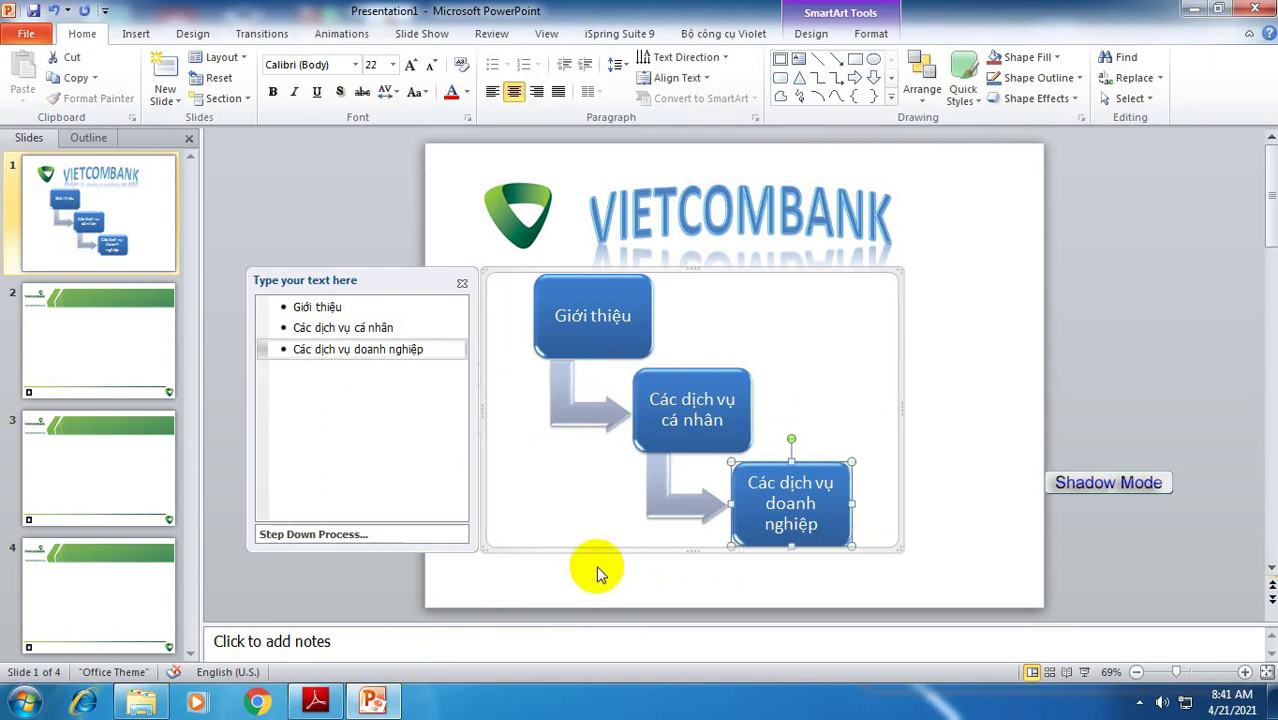
left_click(315, 700)
left_click(315, 700)
left_click(315, 700)
left_click(315, 700)
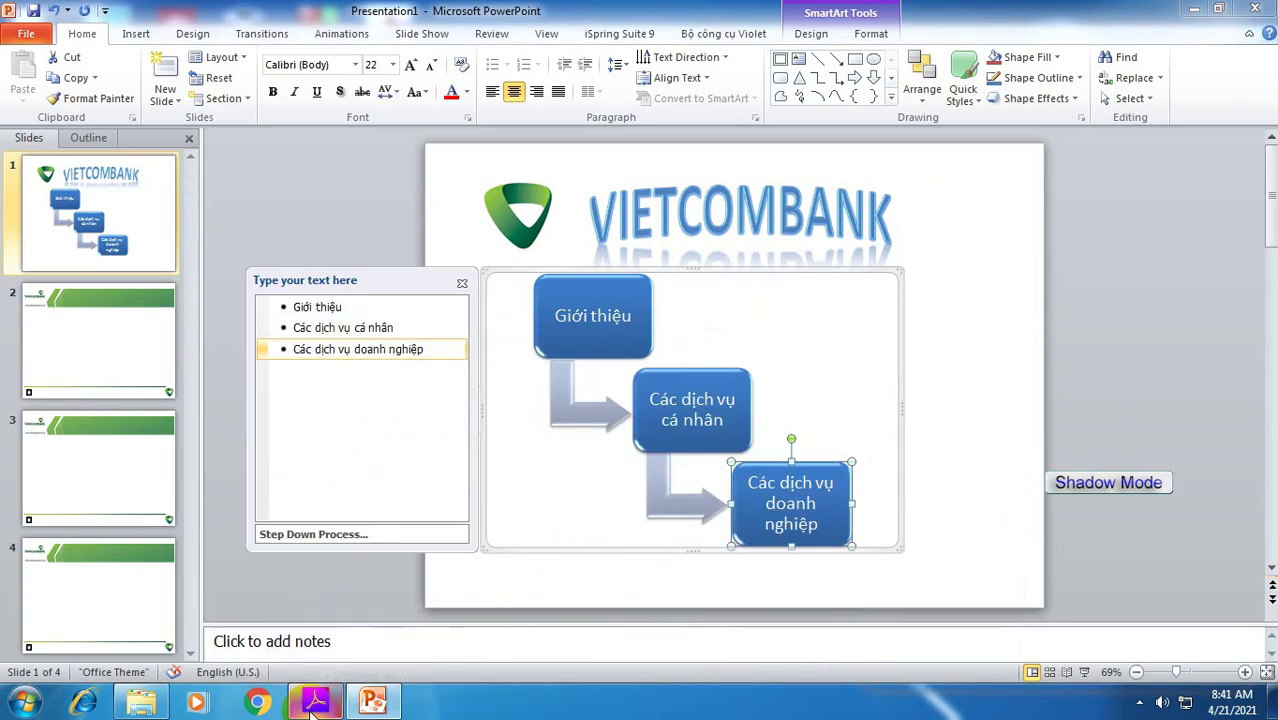
- Scroll the exercise PDF down to the Slide 1–4 content requirements, then minimize it
left_click(315, 700)
scroll(428, 543, "down", 5)
scroll(400, 600, "down", 10)
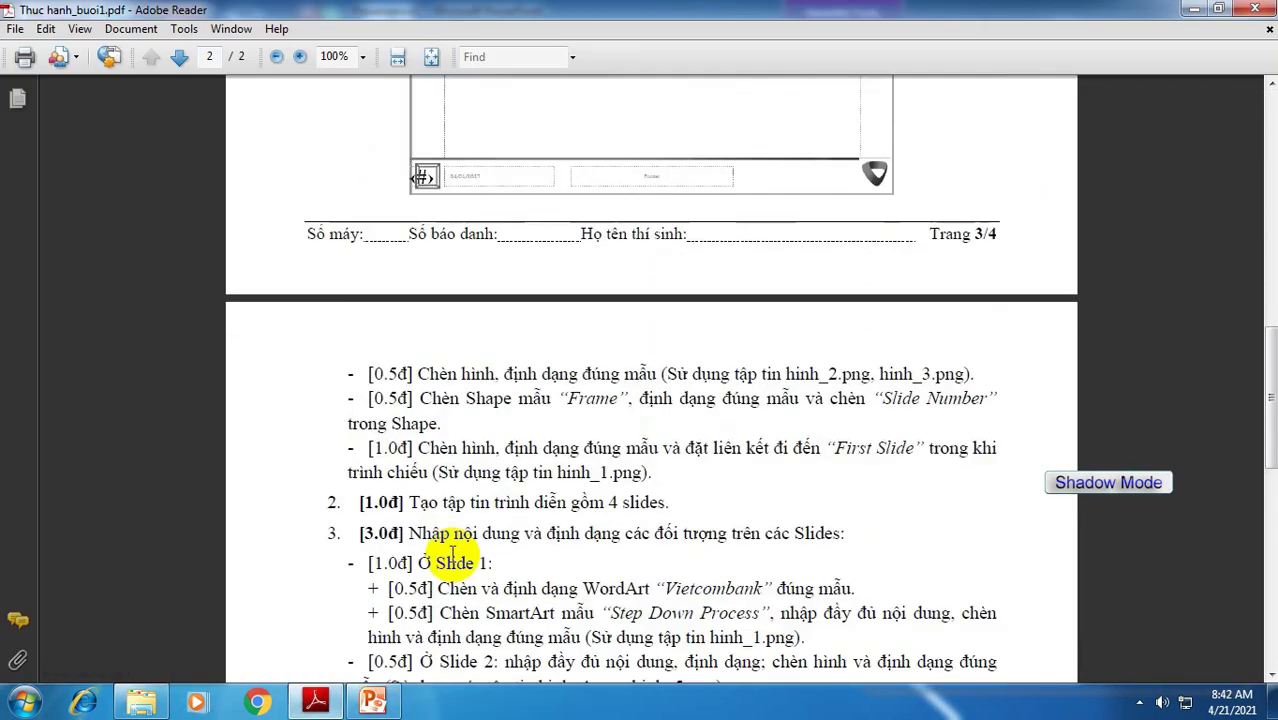
scroll(452, 553, "down", 2)
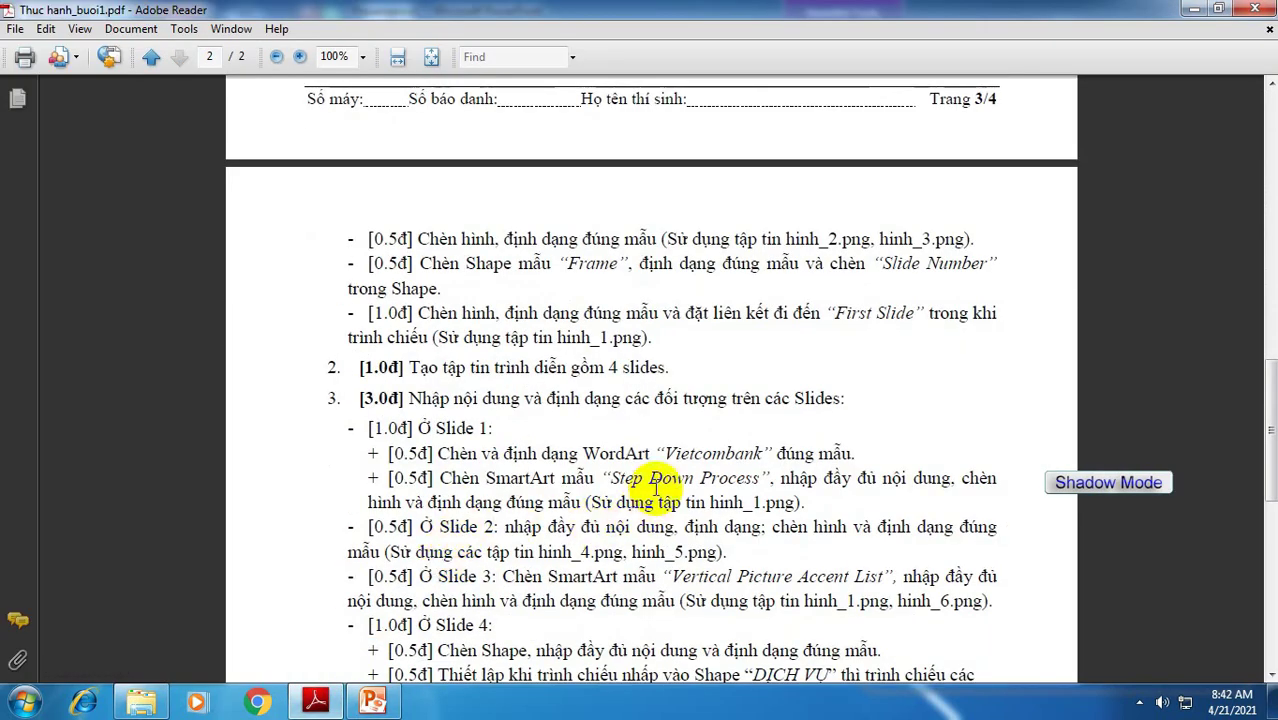
scroll(654, 488, "down", 2)
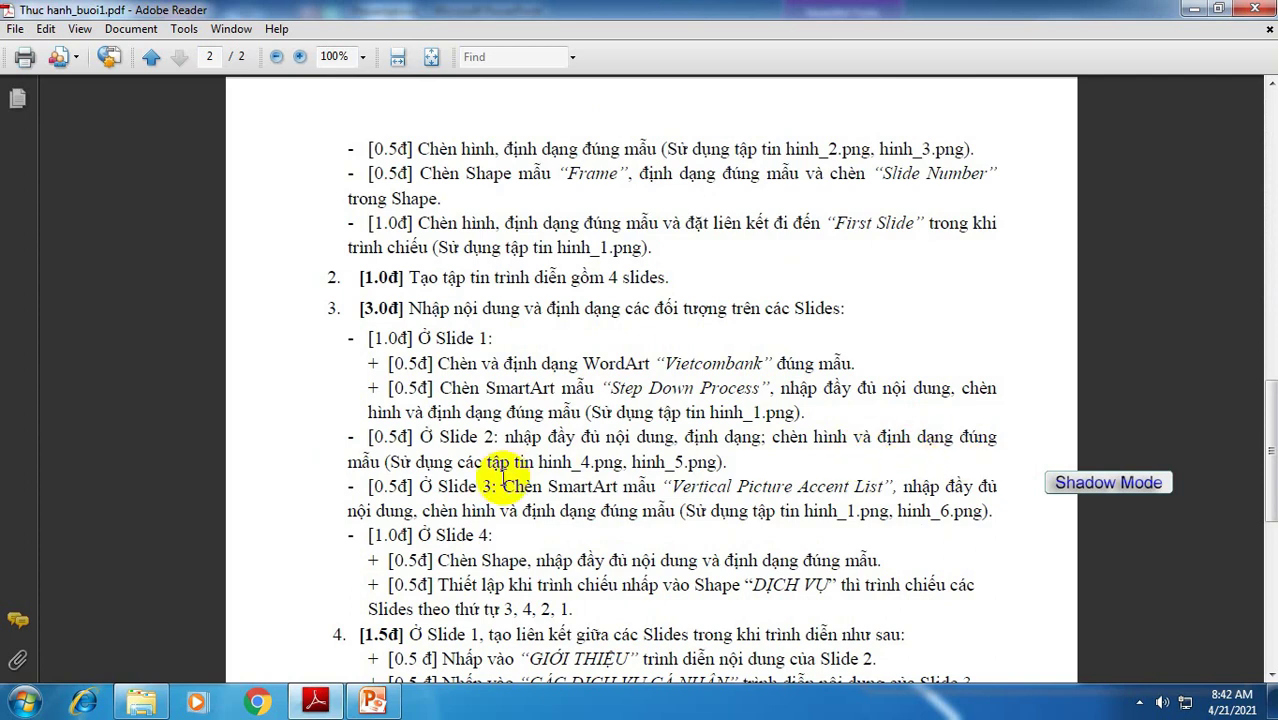
left_click(315, 700)
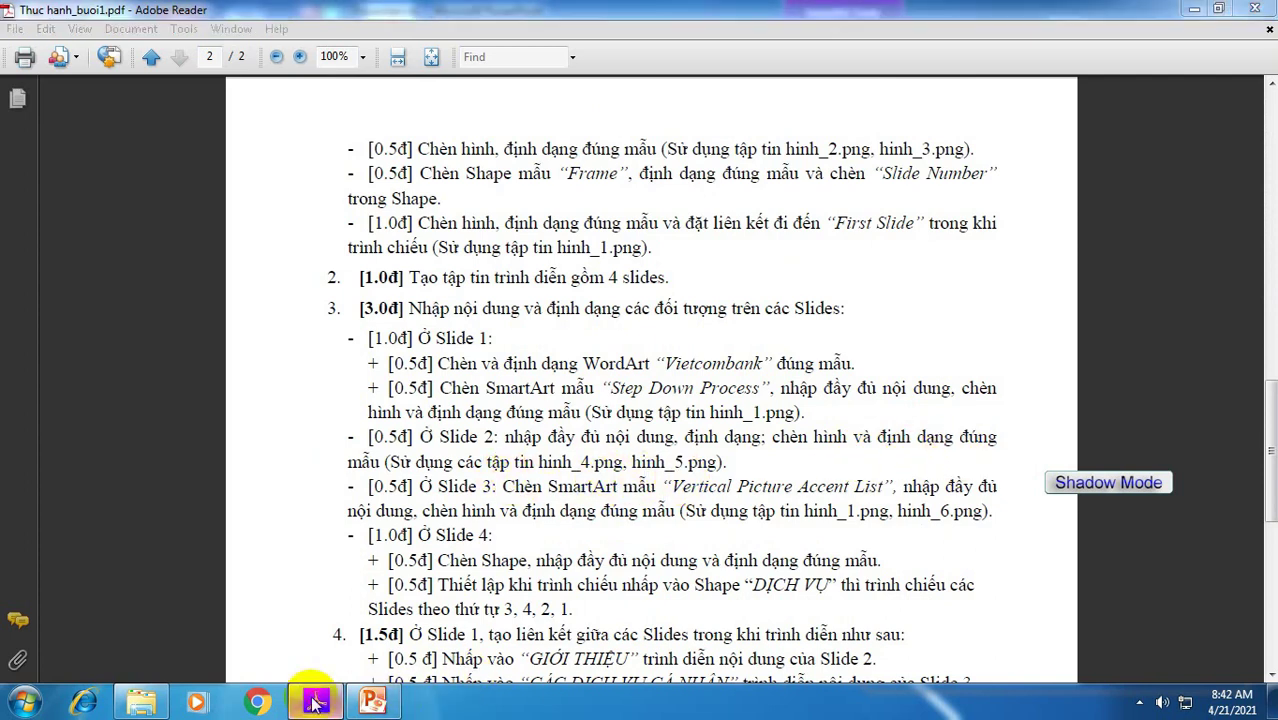
- Open slide 2 and compare it with the sample slides at the top of the exercise PDF
left_click(108, 371)
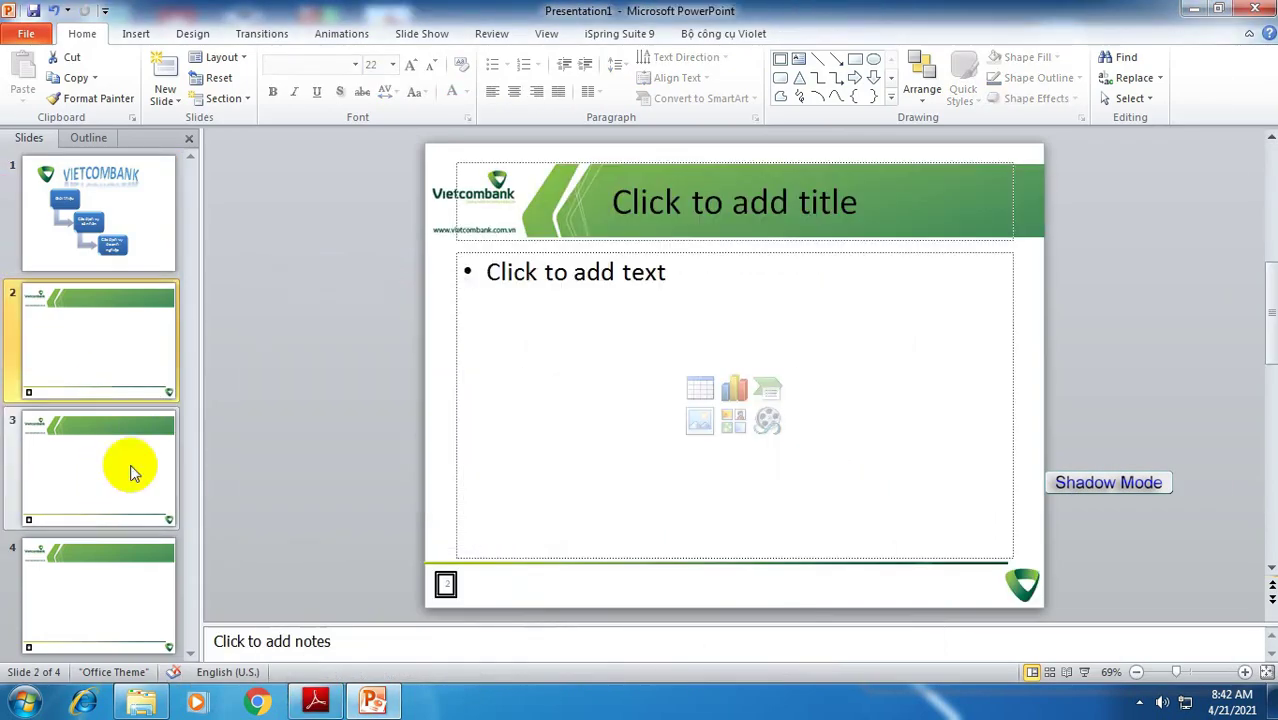
left_click(316, 700)
scroll(342, 400, "up", 5)
scroll(422, 437, "up", 10)
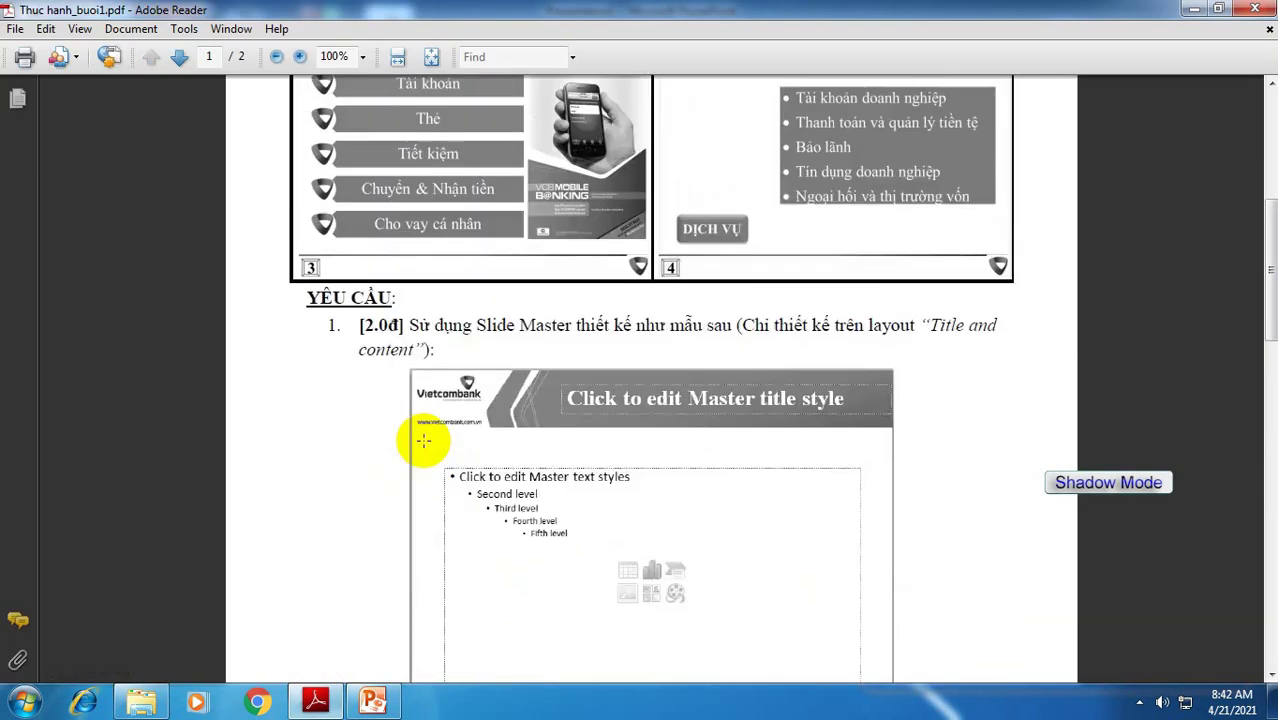
scroll(374, 431, "up", 10)
scroll(374, 431, "up", 5)
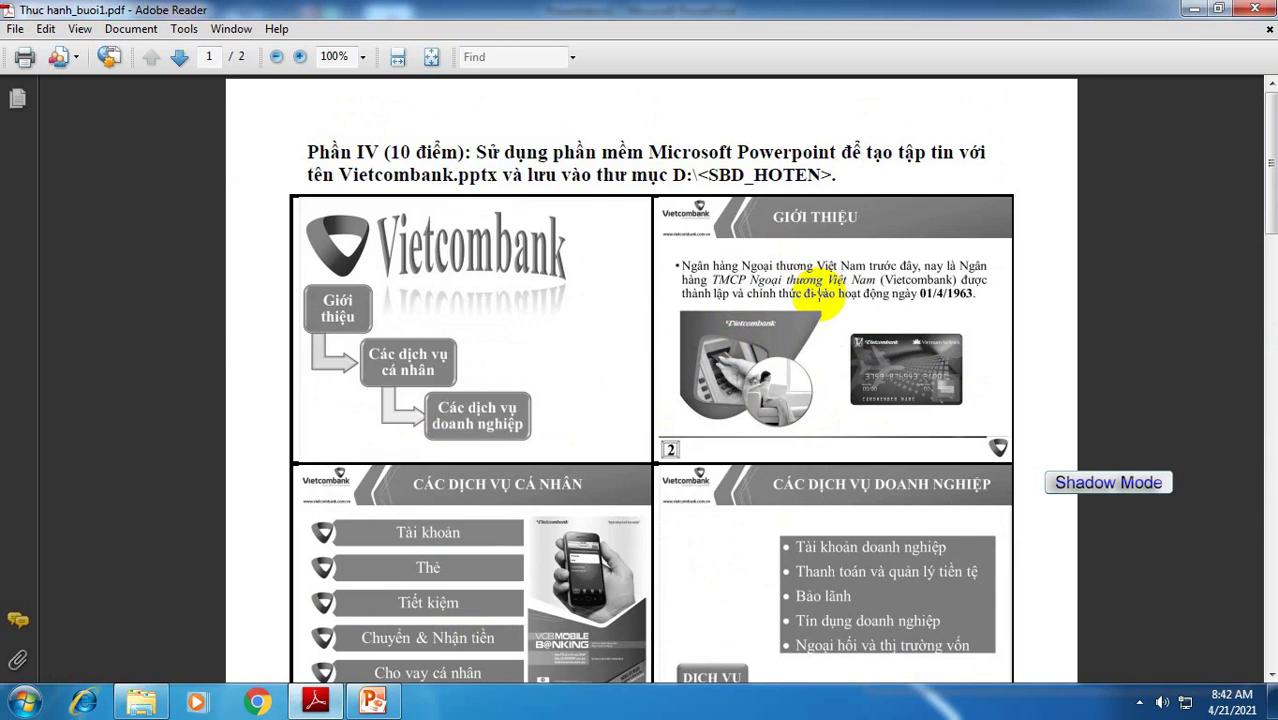
left_click(372, 700)
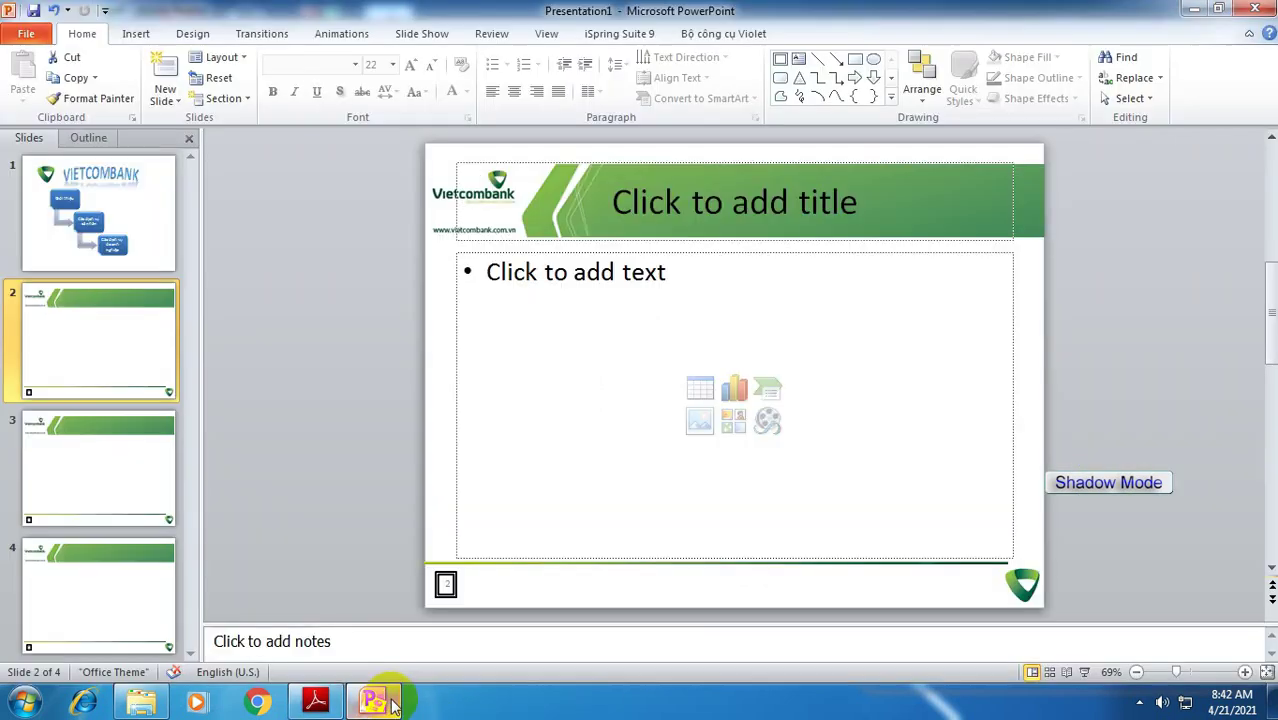
- Shrink slide 2's content placeholder to one line high and open the Insert Picture chooser
left_click(738, 560)
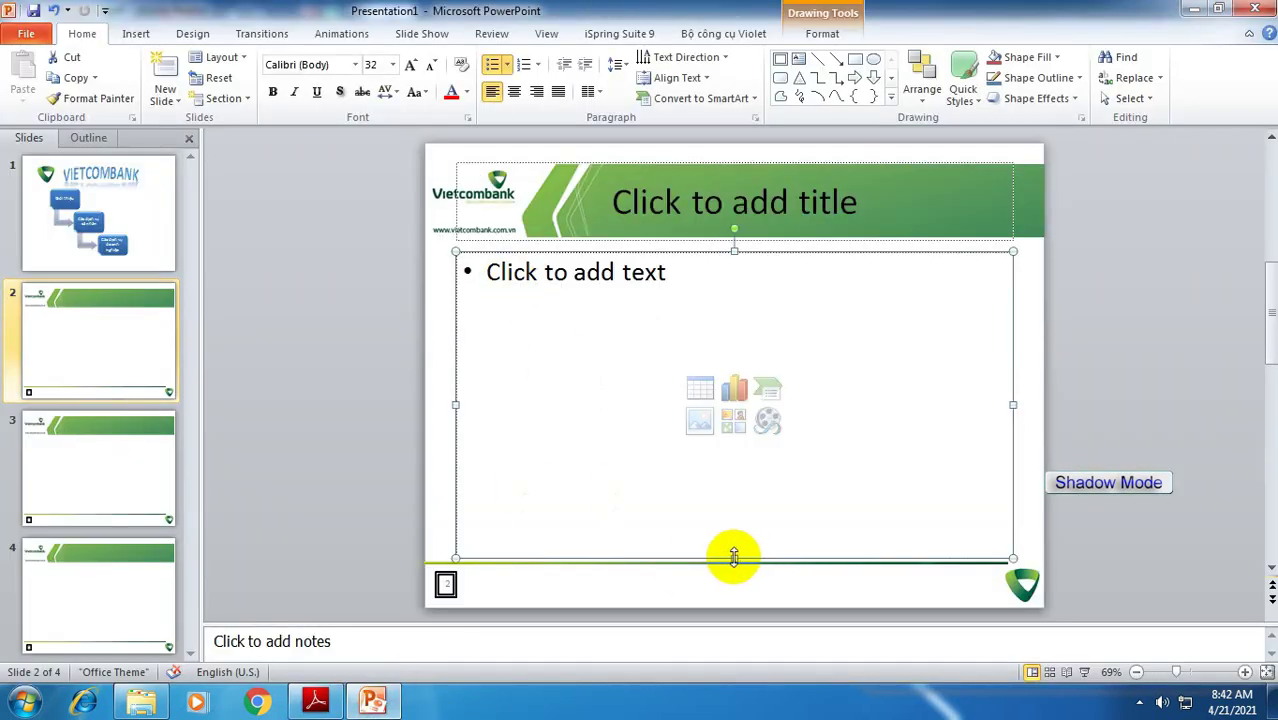
left_click_drag(734, 557, 702, 303)
left_click(531, 374)
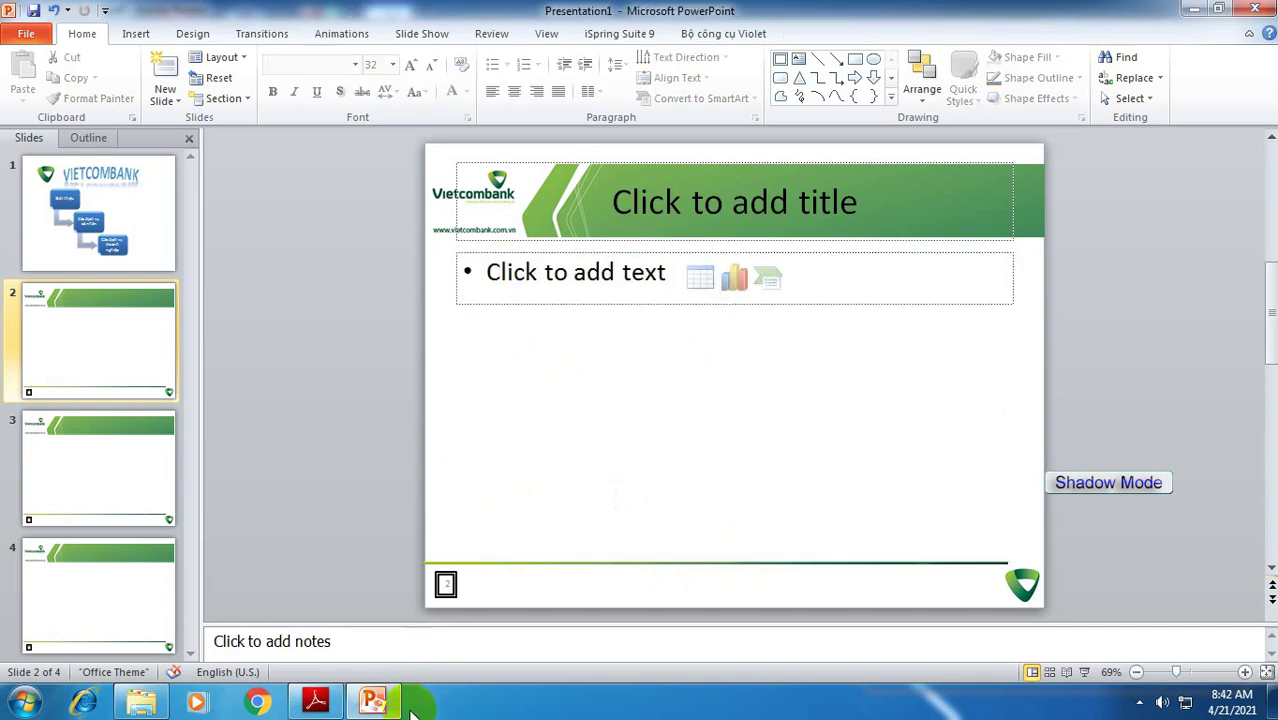
left_click(316, 702)
left_click(316, 702)
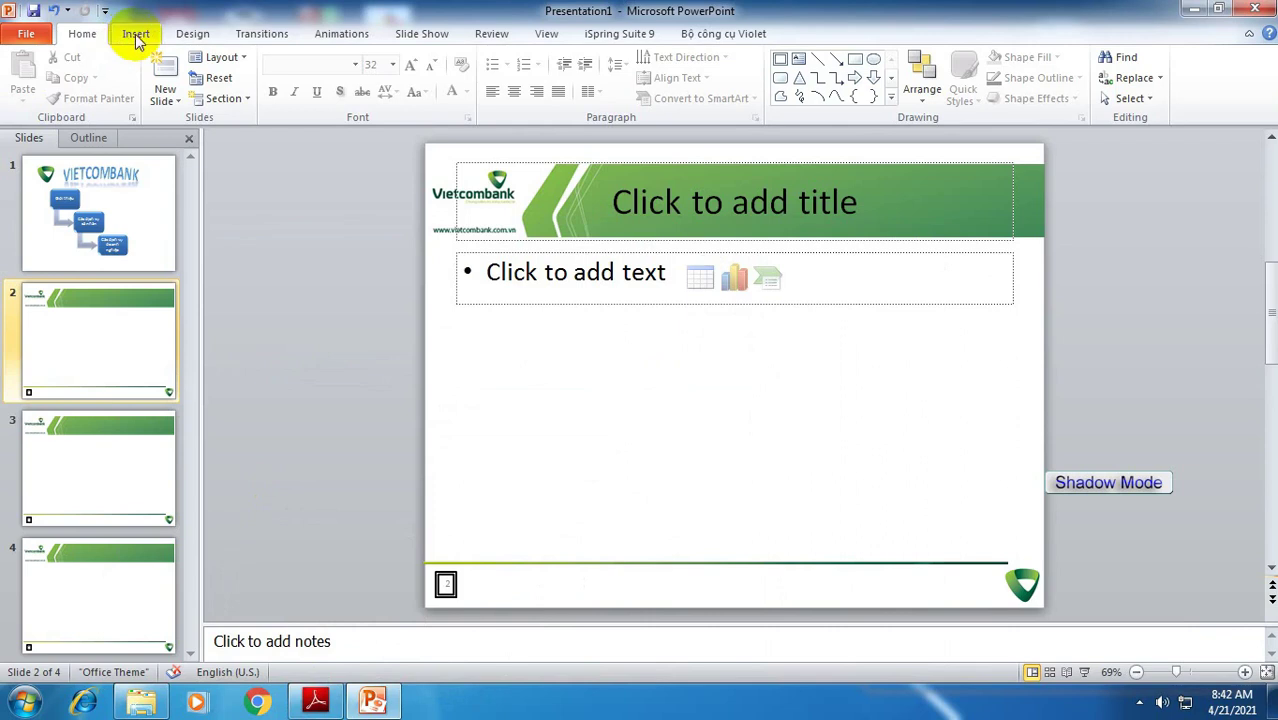
left_click(136, 35)
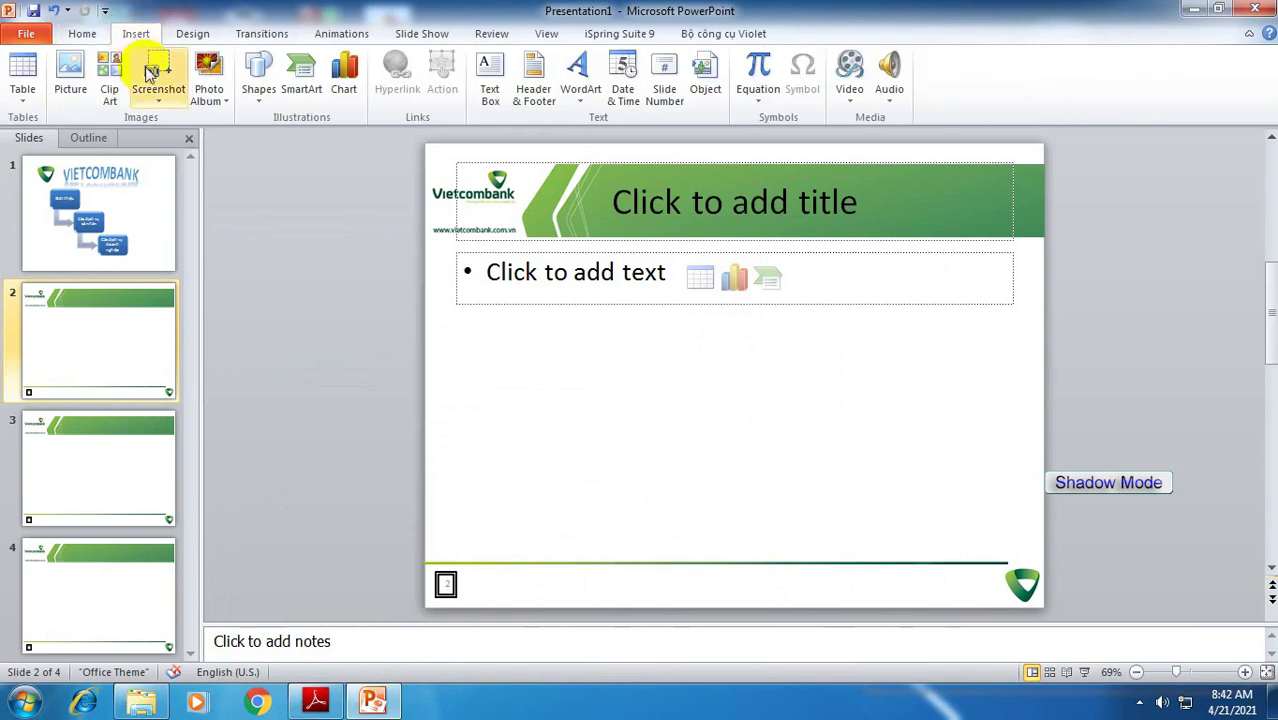
left_click(72, 80)
- Insert hinh_4, enlarge it at lower left, and move the title below the green banner
left_click(557, 172)
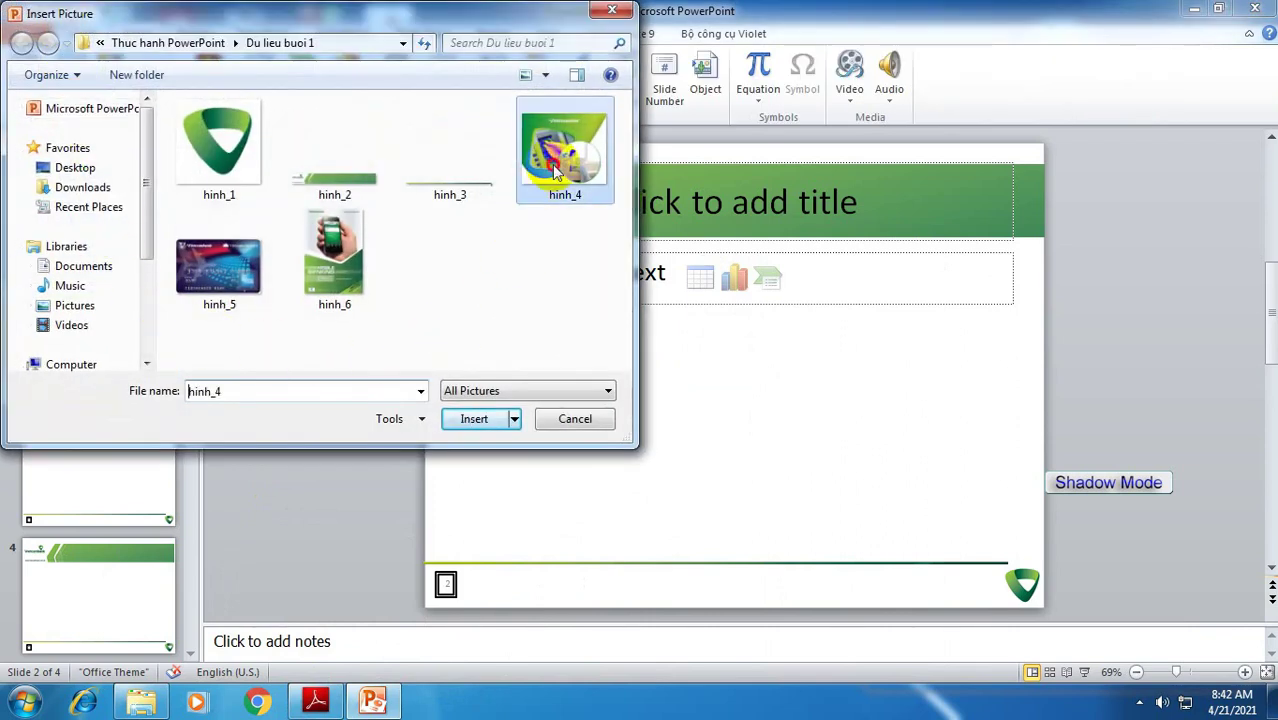
left_click(474, 419)
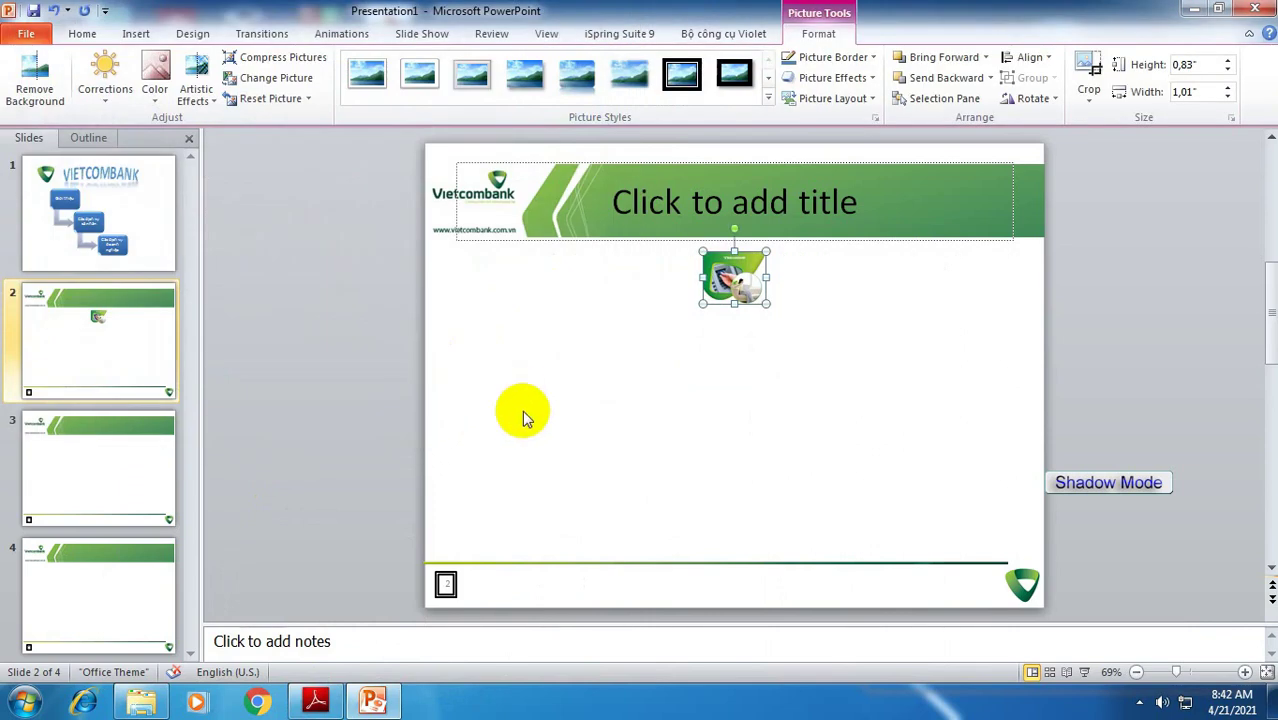
mouse_move(710, 295)
left_mouse_down()
mouse_move(575, 370)
mouse_move(572, 434)
left_mouse_up()
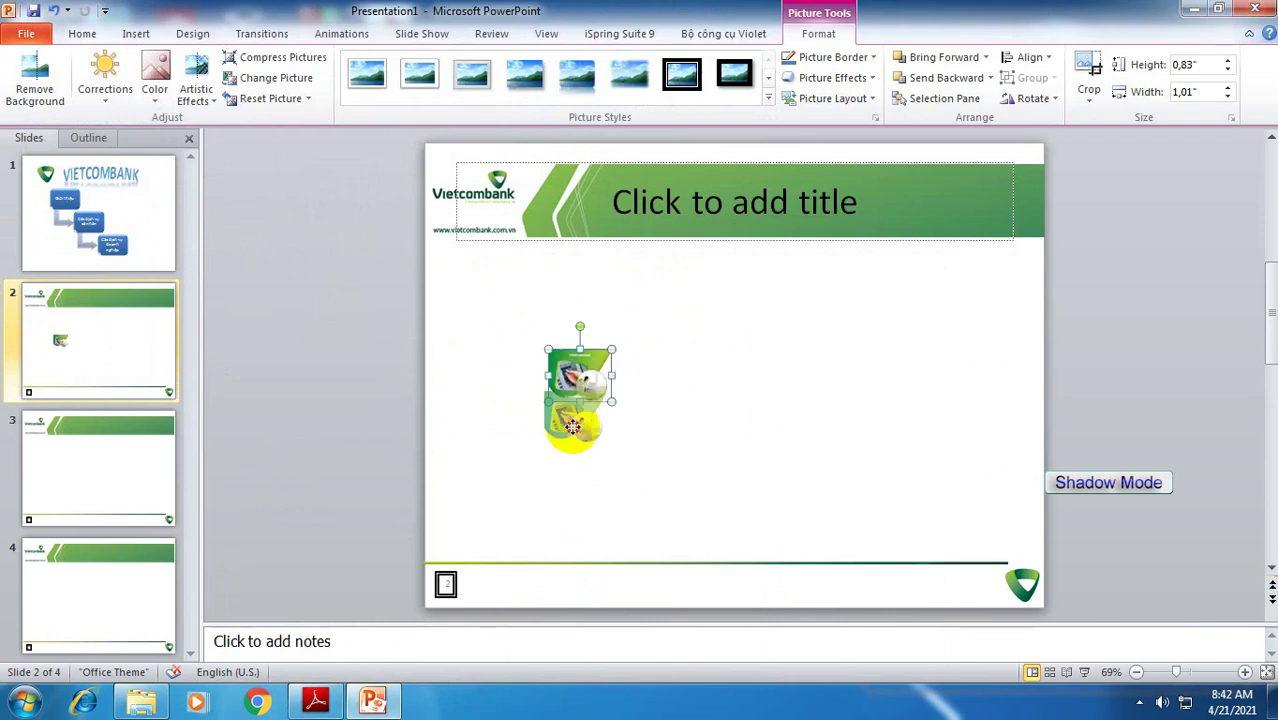
left_click(617, 259)
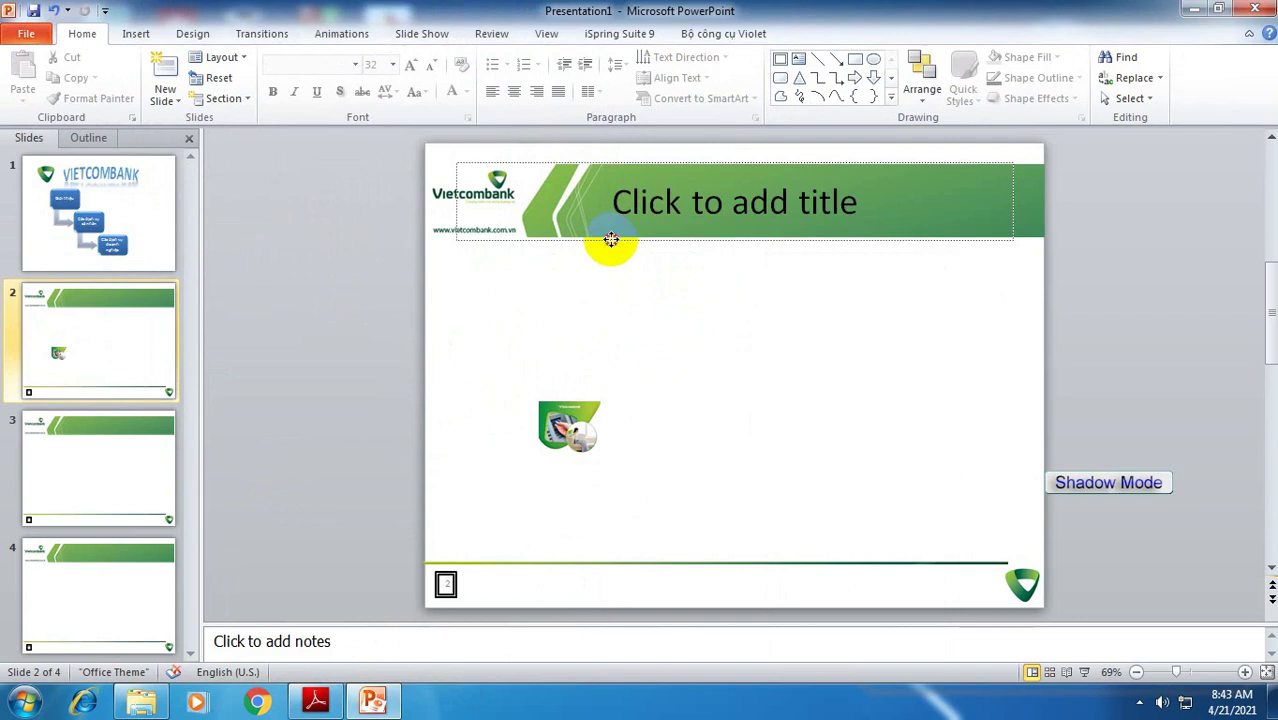
left_click_drag(611, 240, 608, 332)
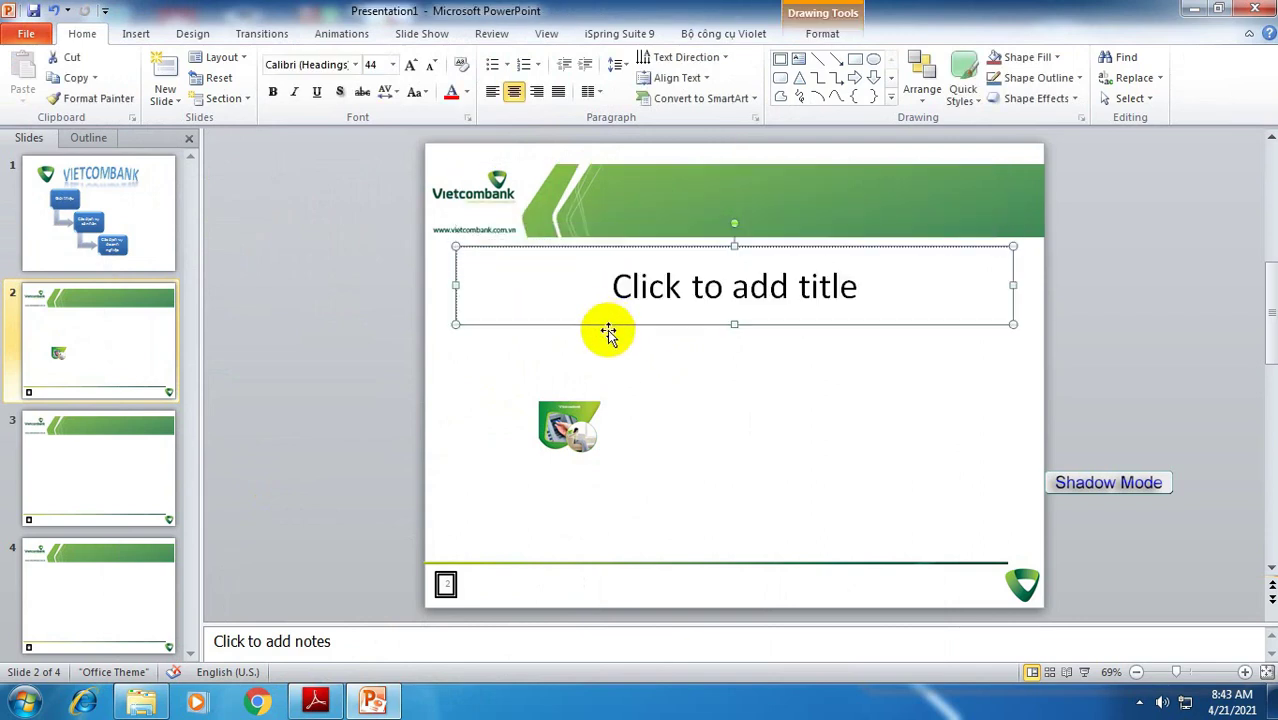
left_click(563, 440)
left_click_drag(537, 457, 455, 521)
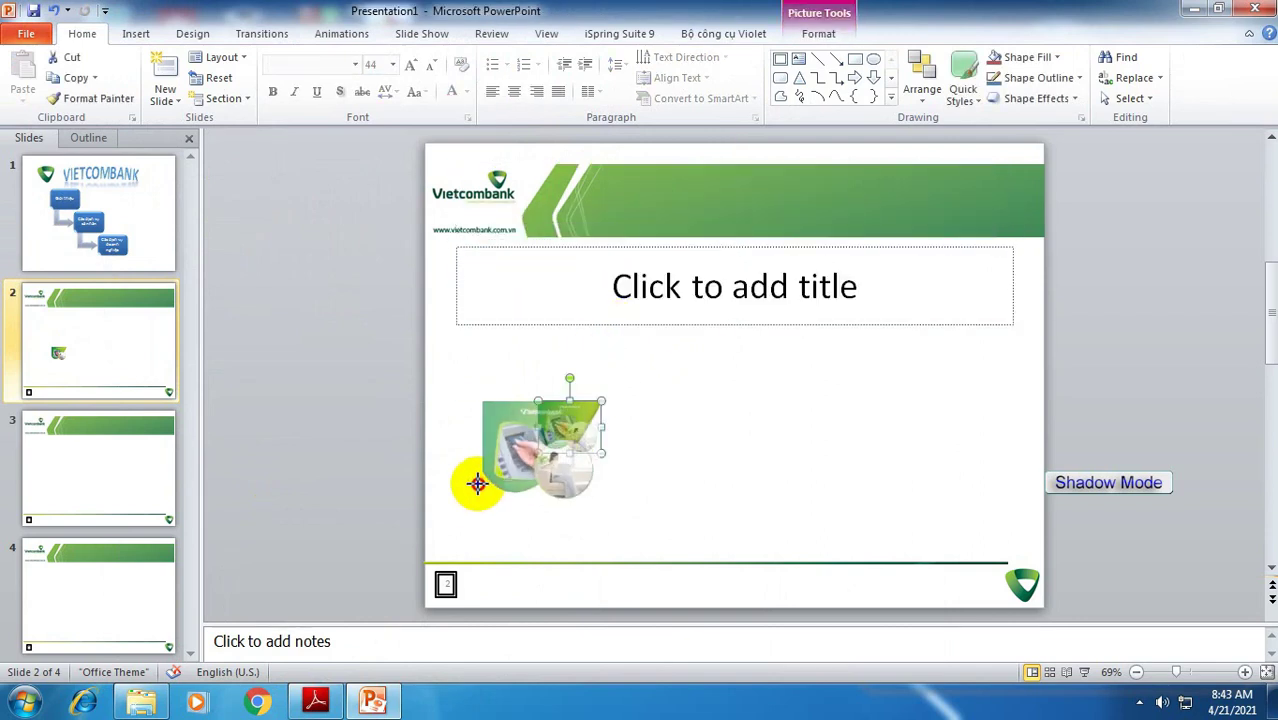
left_click_drag(601, 401, 699, 320)
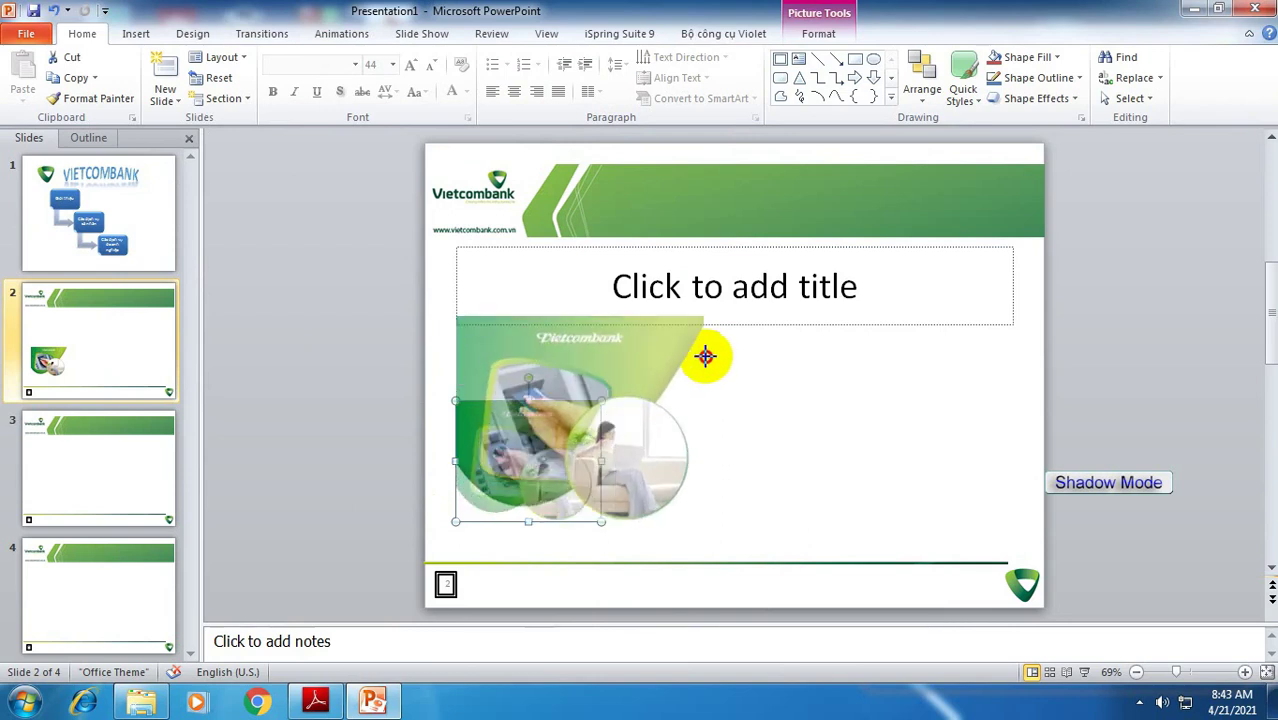
left_click_drag(601, 372, 611, 386)
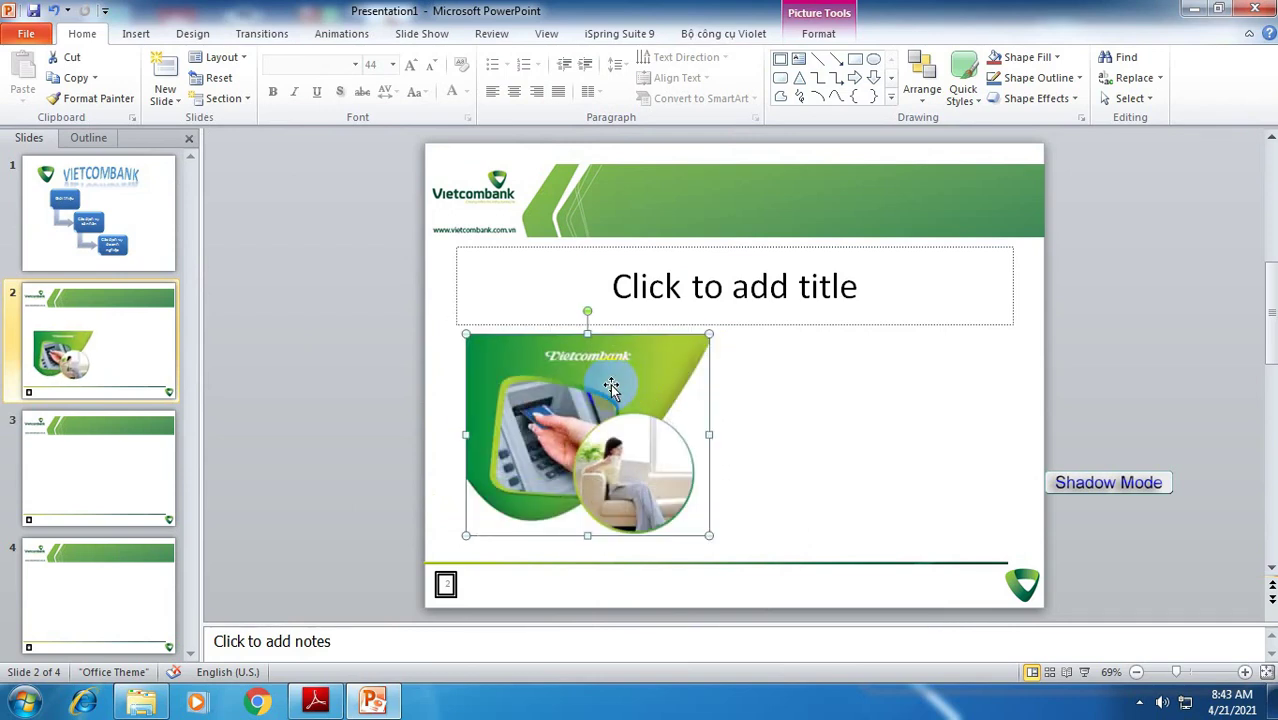
- Insert the bank card picture and place it on the right side of slide 2
left_click(141, 35)
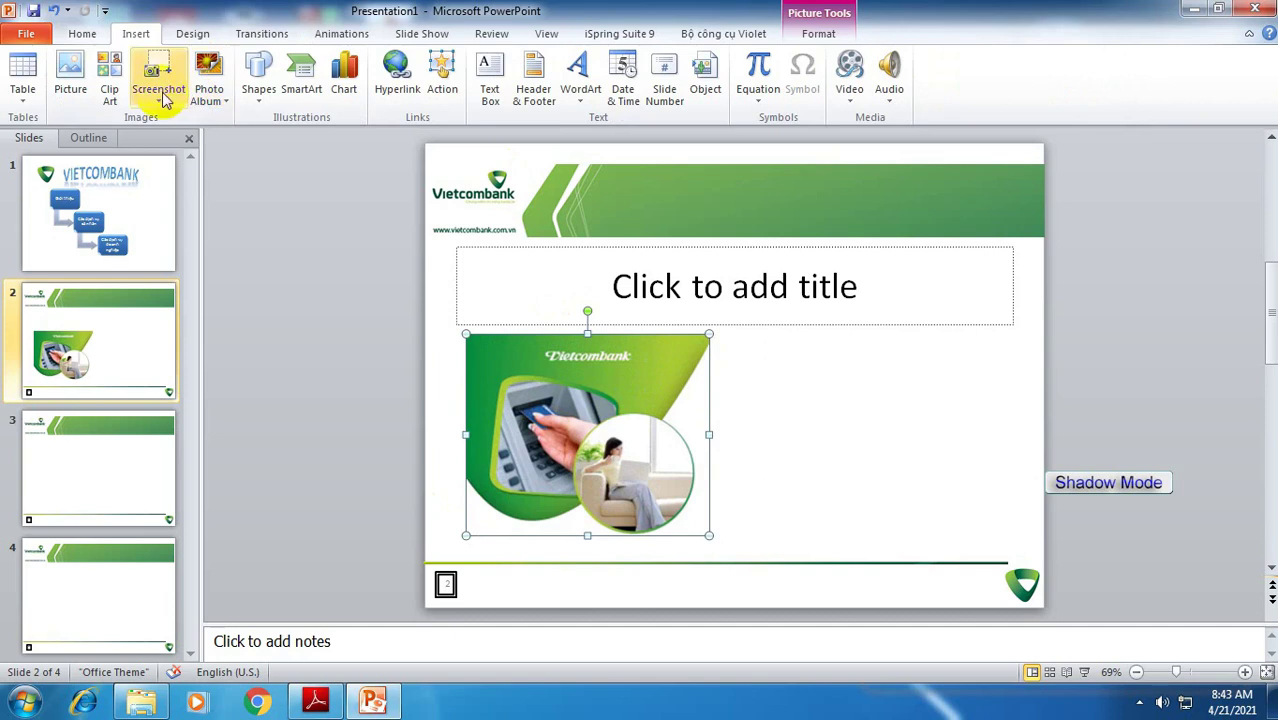
left_click(70, 75)
left_click(228, 262)
left_click(471, 417)
mouse_move(700, 405)
left_mouse_down()
mouse_move(897, 467)
mouse_move(846, 469)
left_mouse_up()
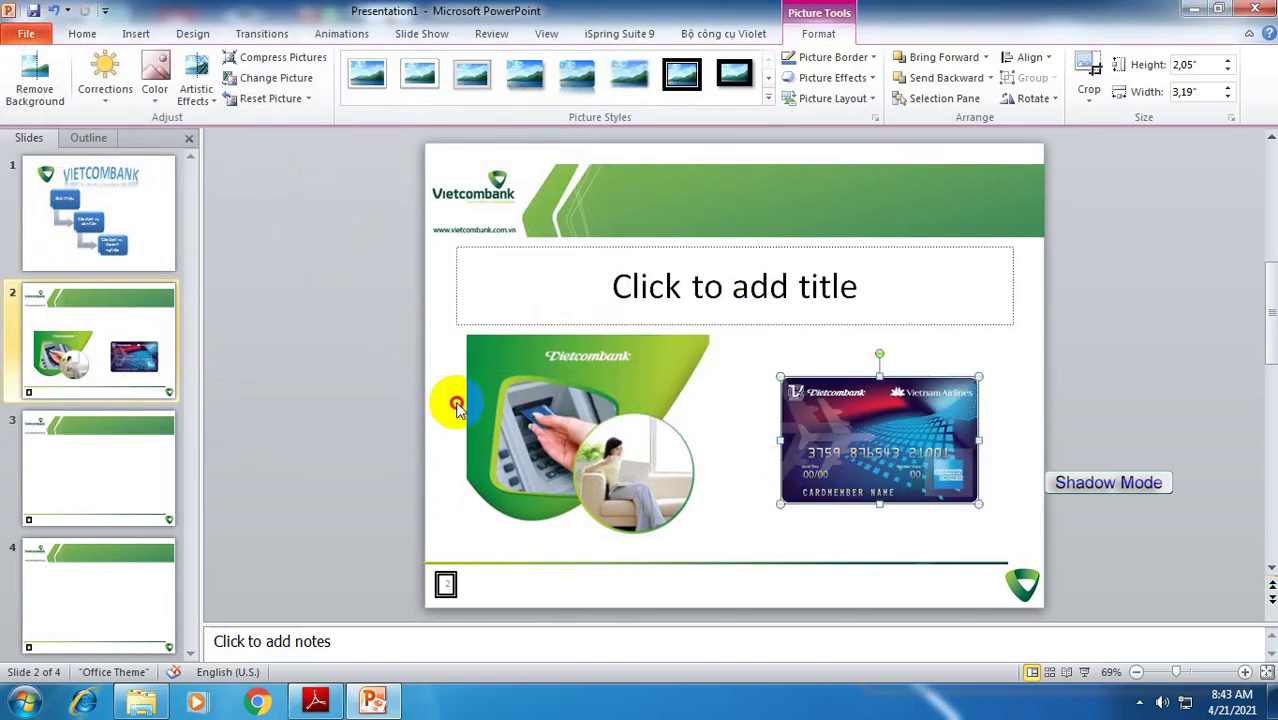
left_click(452, 400)
left_click(153, 445)
left_click(316, 700)
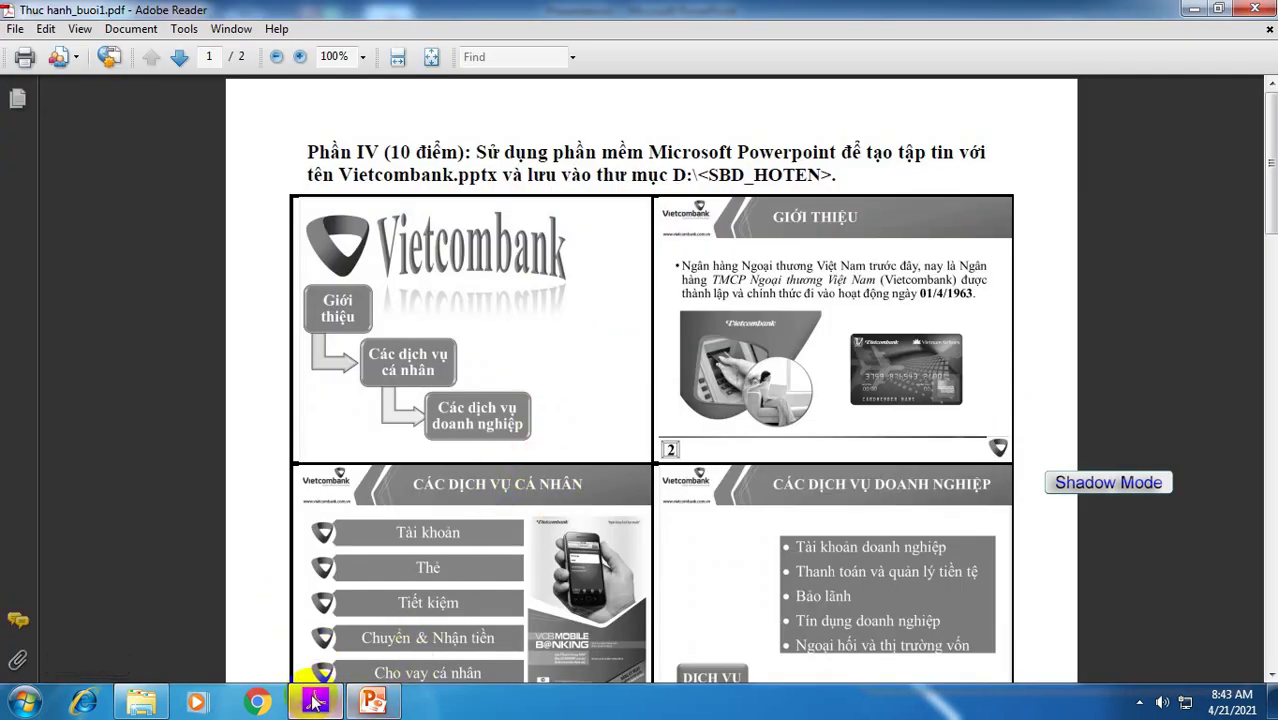
- Review the slide 3 and 4 service samples in the exercise PDF, then return to slide 3
scroll(770, 548, "down", 5)
scroll(762, 540, "down", 5)
scroll(762, 540, "down", 3)
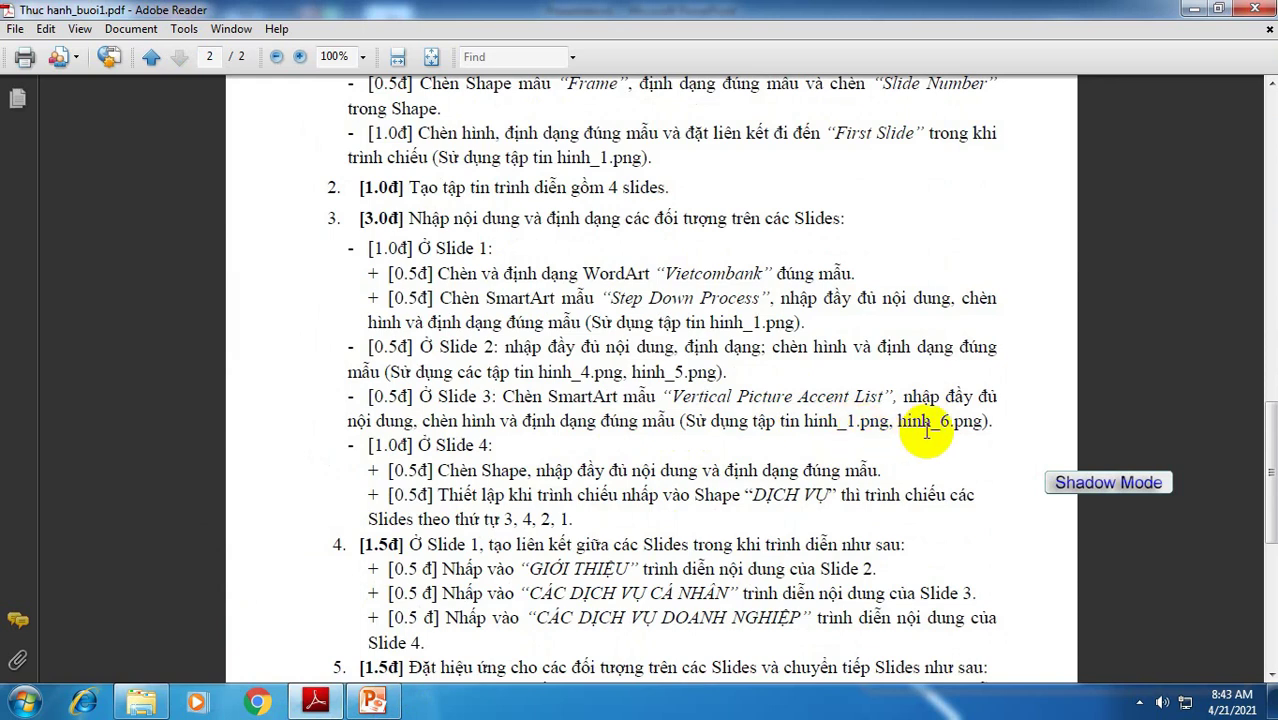
left_click(389, 706)
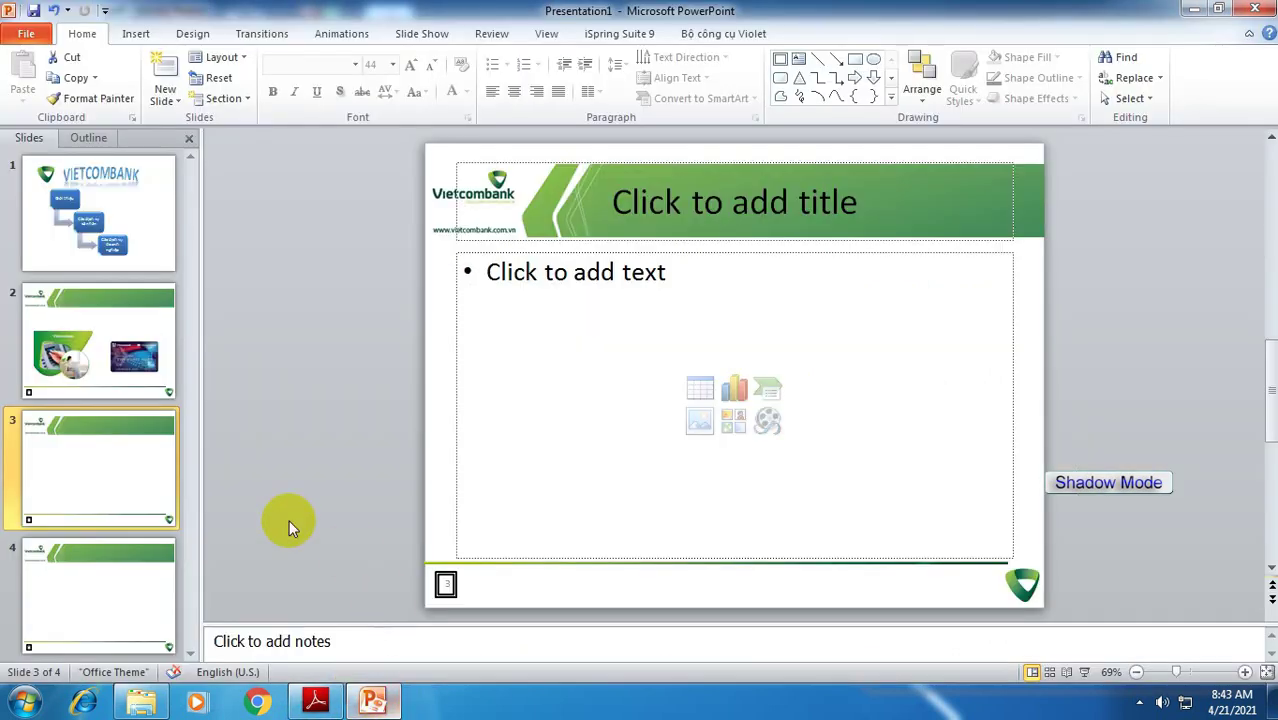
left_click(312, 703)
scroll(457, 463, "up", 5)
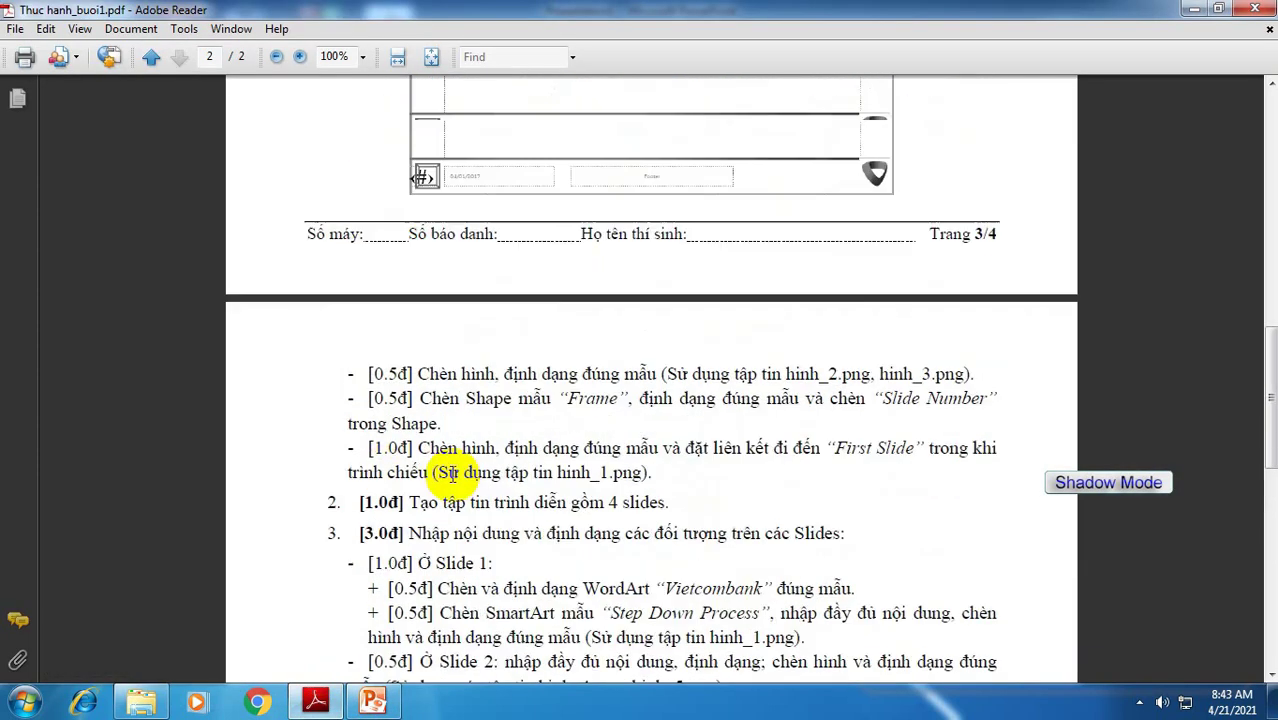
scroll(470, 472, "up", 5)
scroll(470, 472, "up", 5)
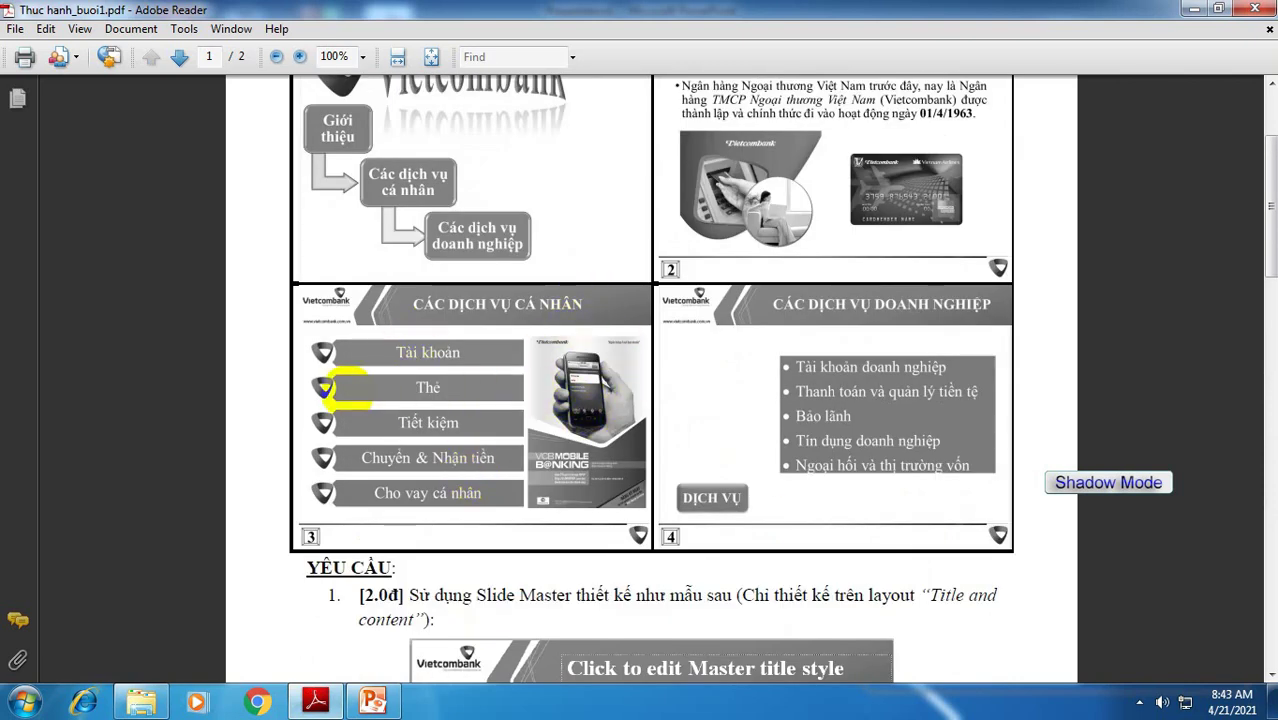
left_click(372, 702)
- Type 'CÁC DỊCH VỤ CÁ NHÂN' as slide 3's title and make its font white
left_click(734, 200)
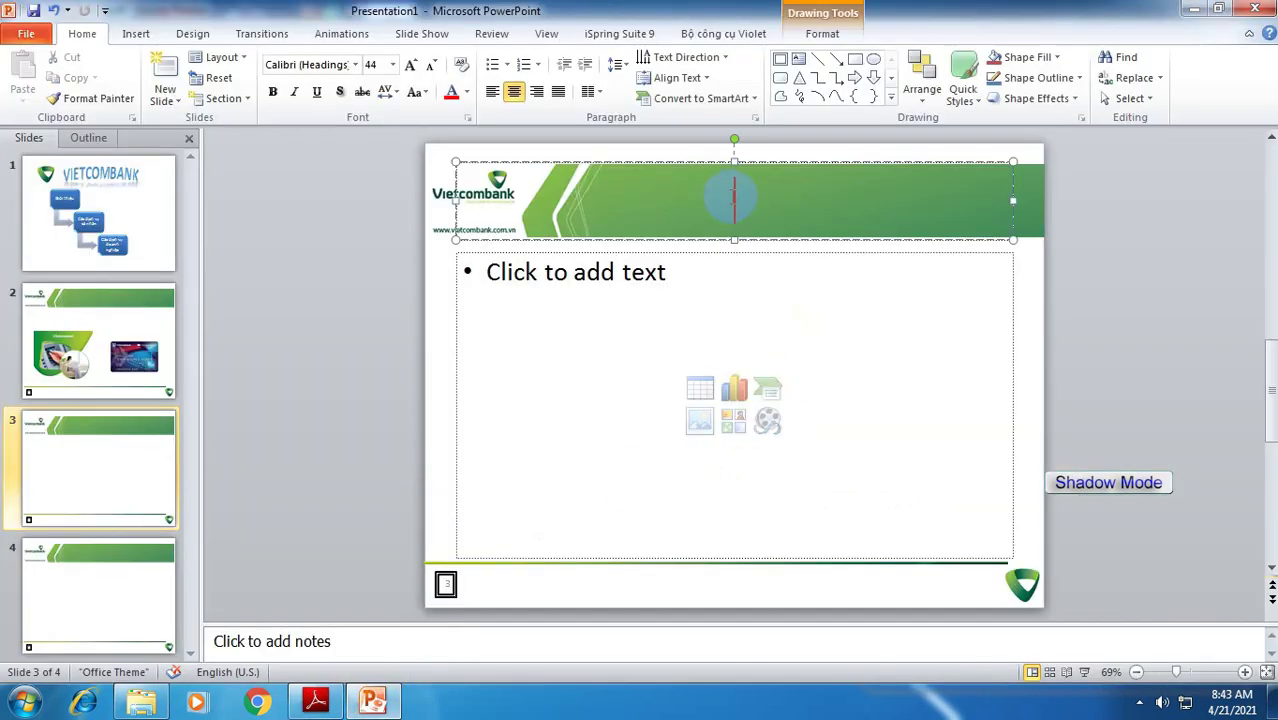
type("CA")
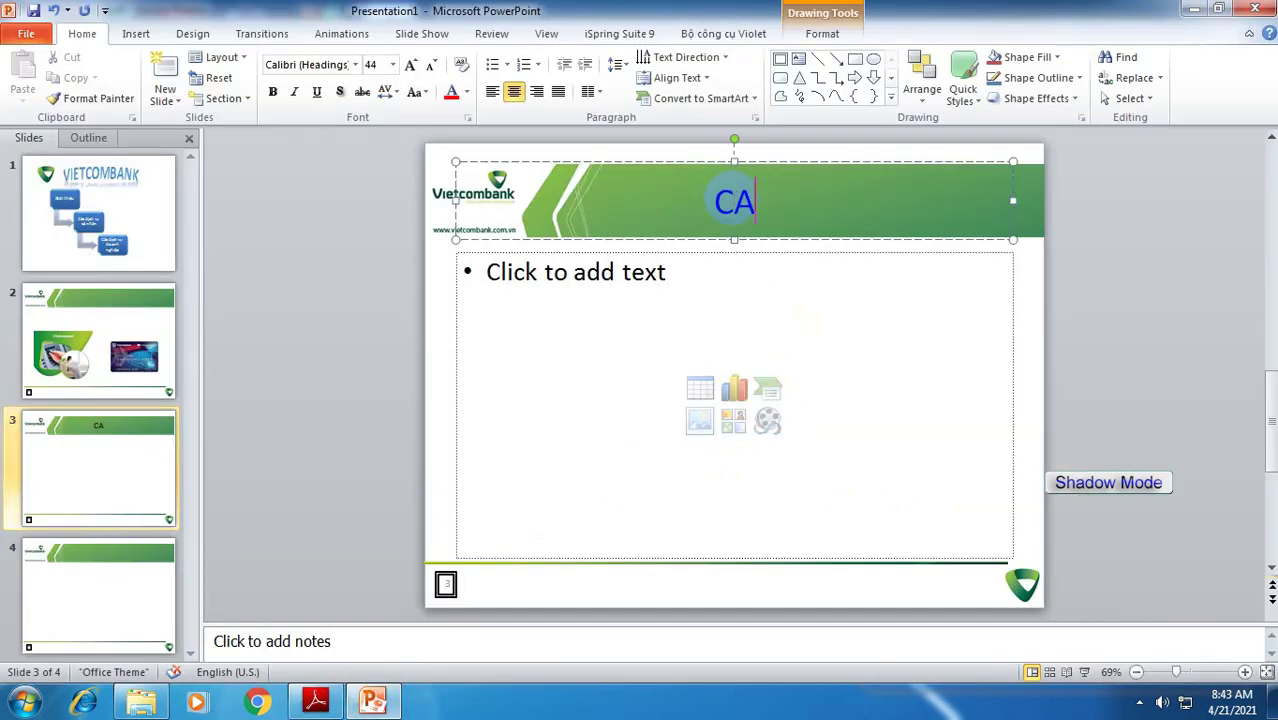
type("chj")
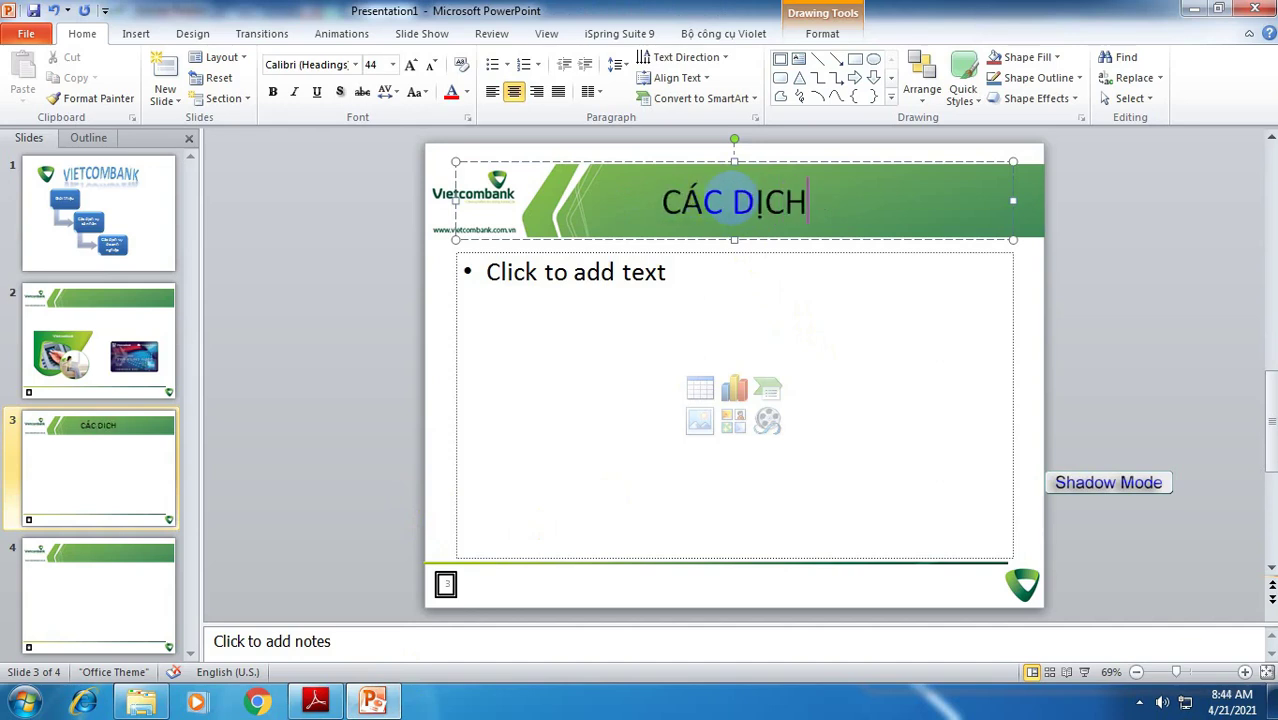
type(" VỤCA")
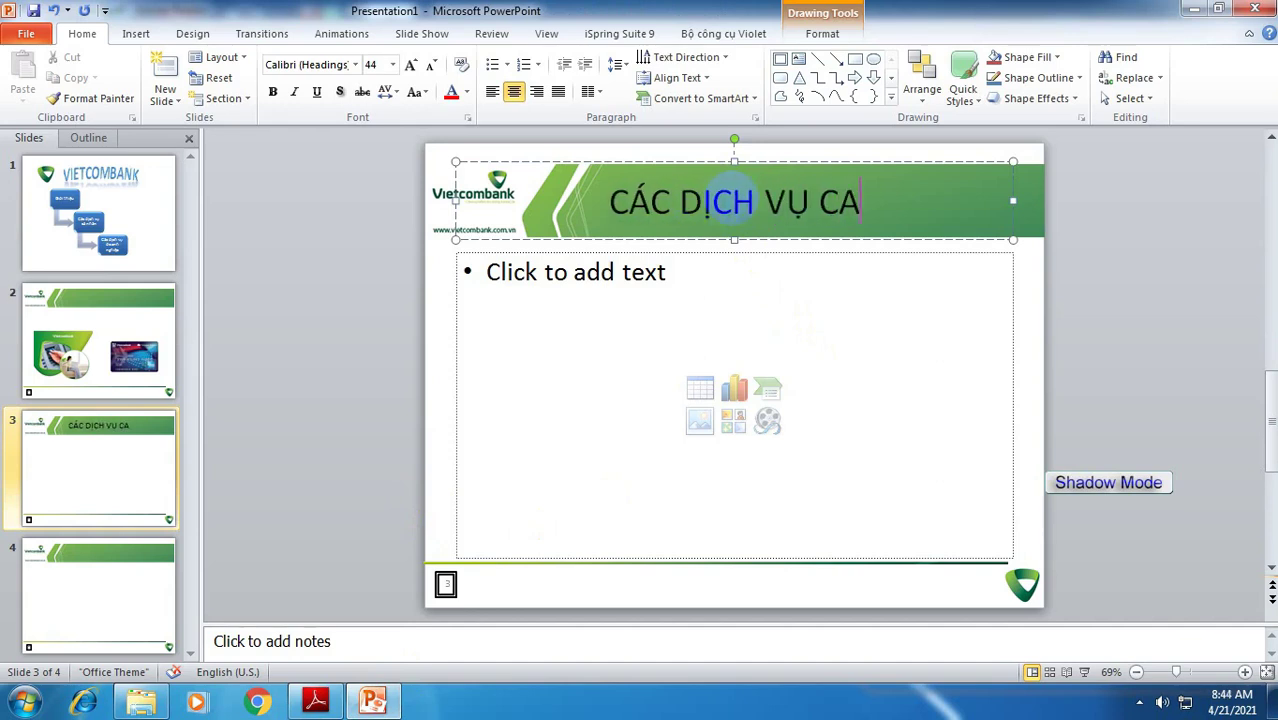
key("BackSpace")
type("Á NHÂN")
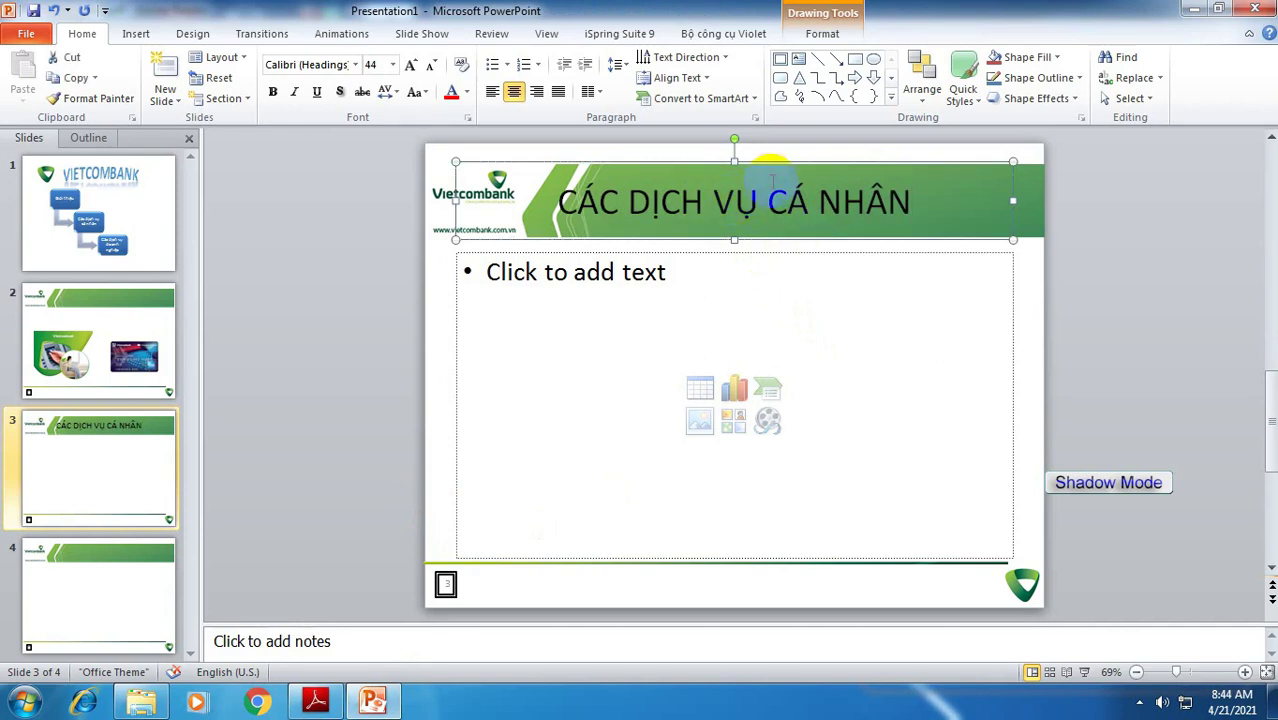
left_click(467, 93)
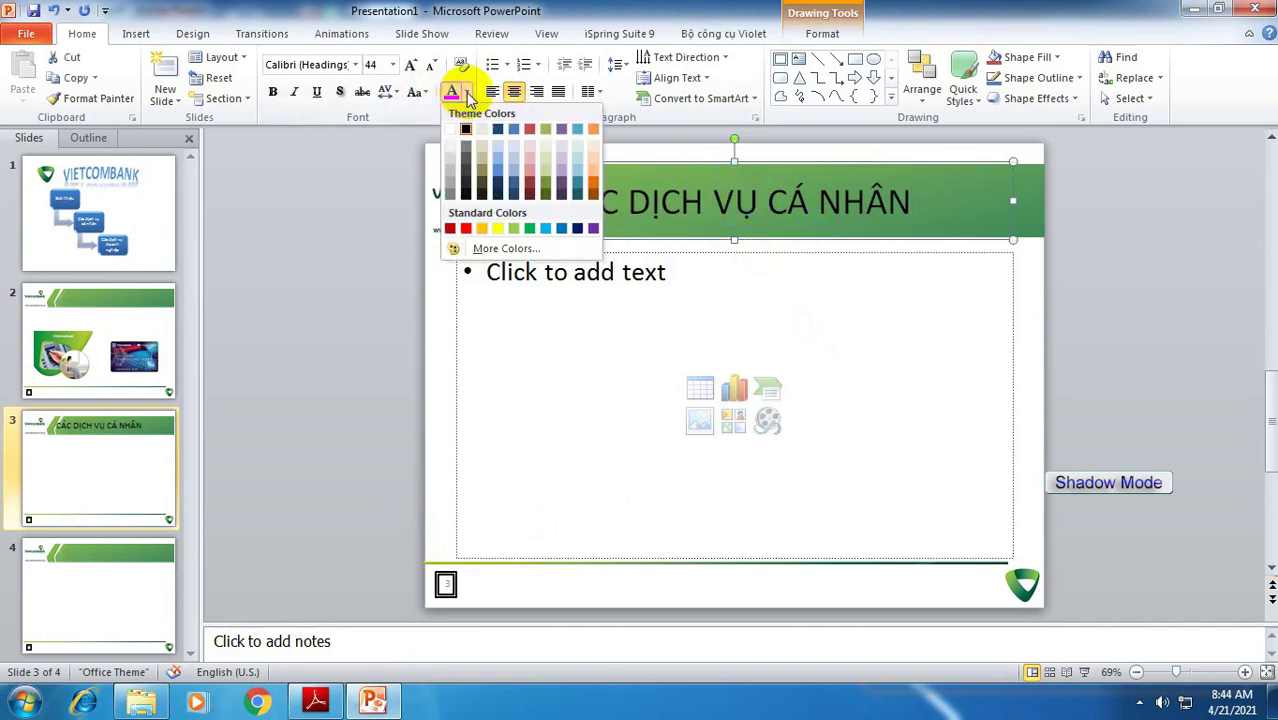
left_click(451, 130)
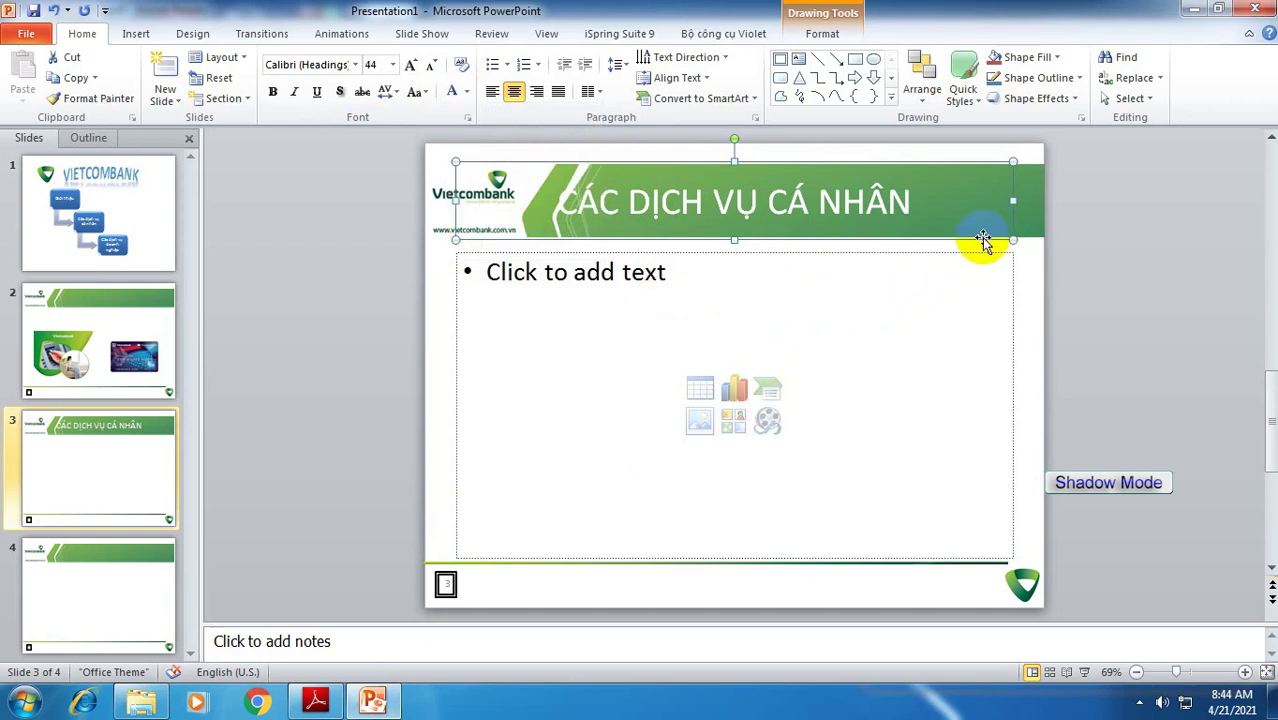
left_click_drag(982, 240, 995, 237)
left_click(884, 285)
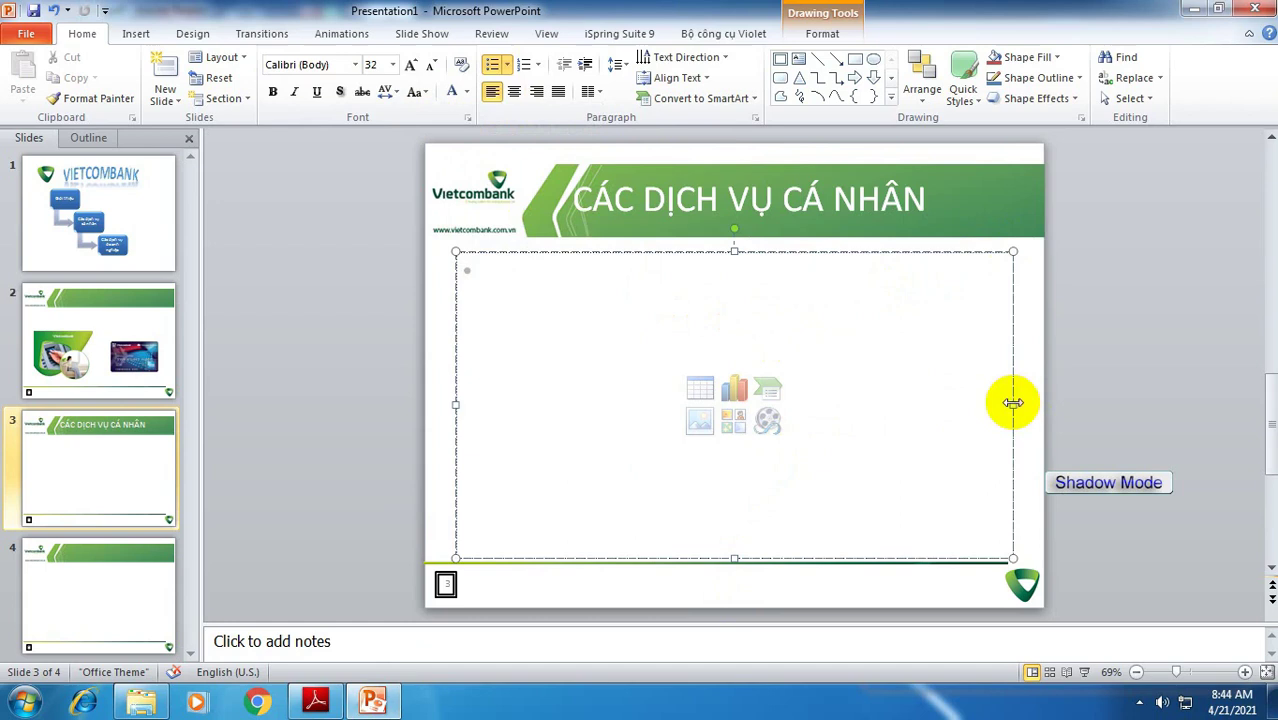
- Insert a Vertical Picture Accent List SmartArt from the Picture category into slide 3's body
left_click(767, 388)
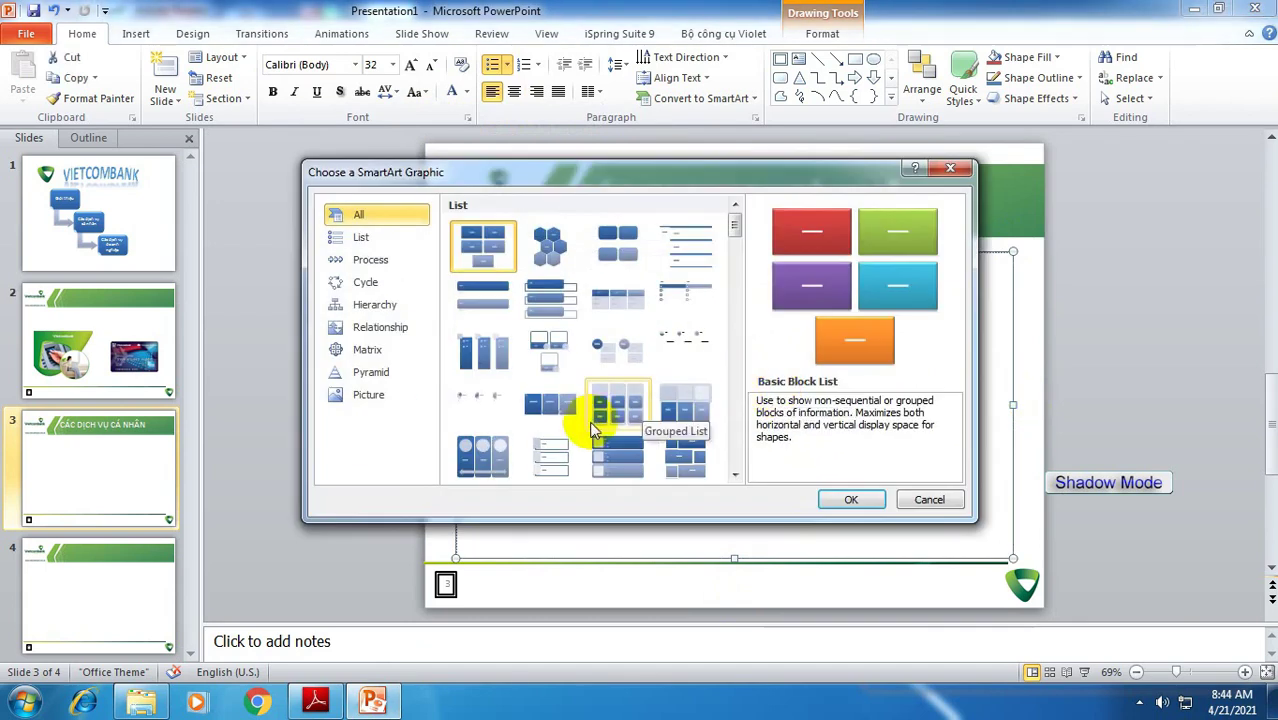
scroll(589, 421, "down", 5)
left_click(368, 394)
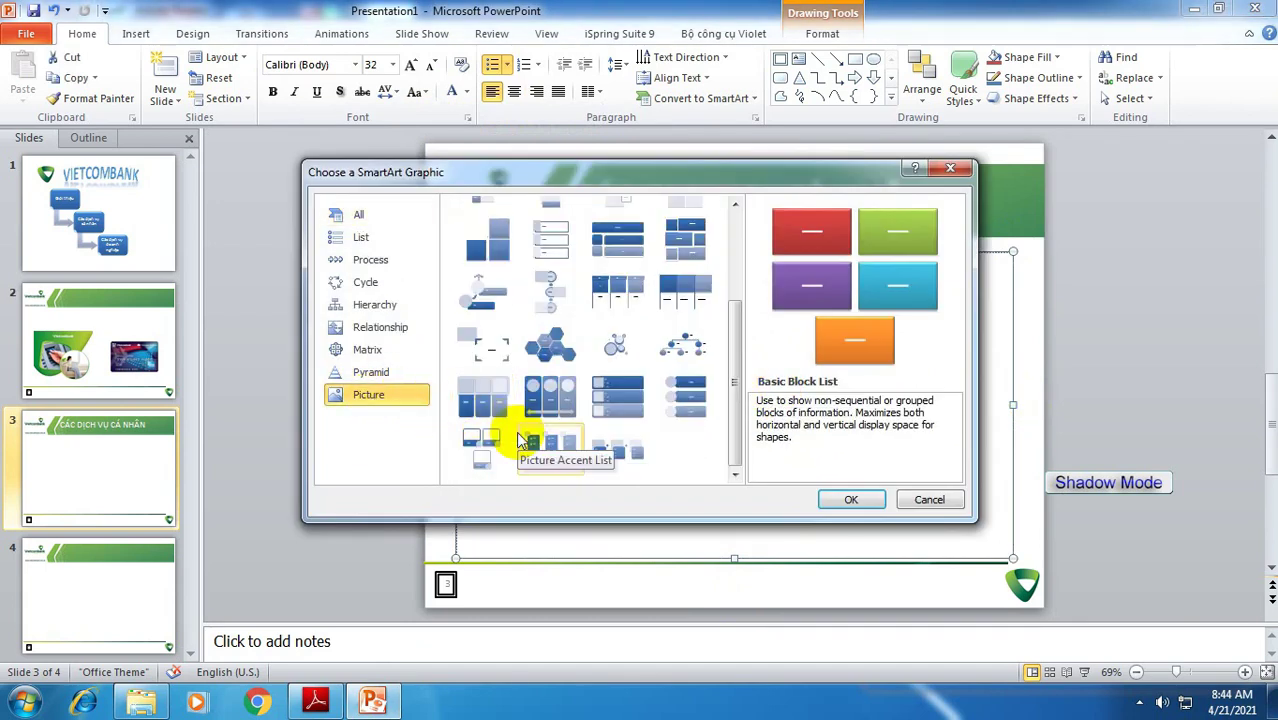
left_click(686, 398)
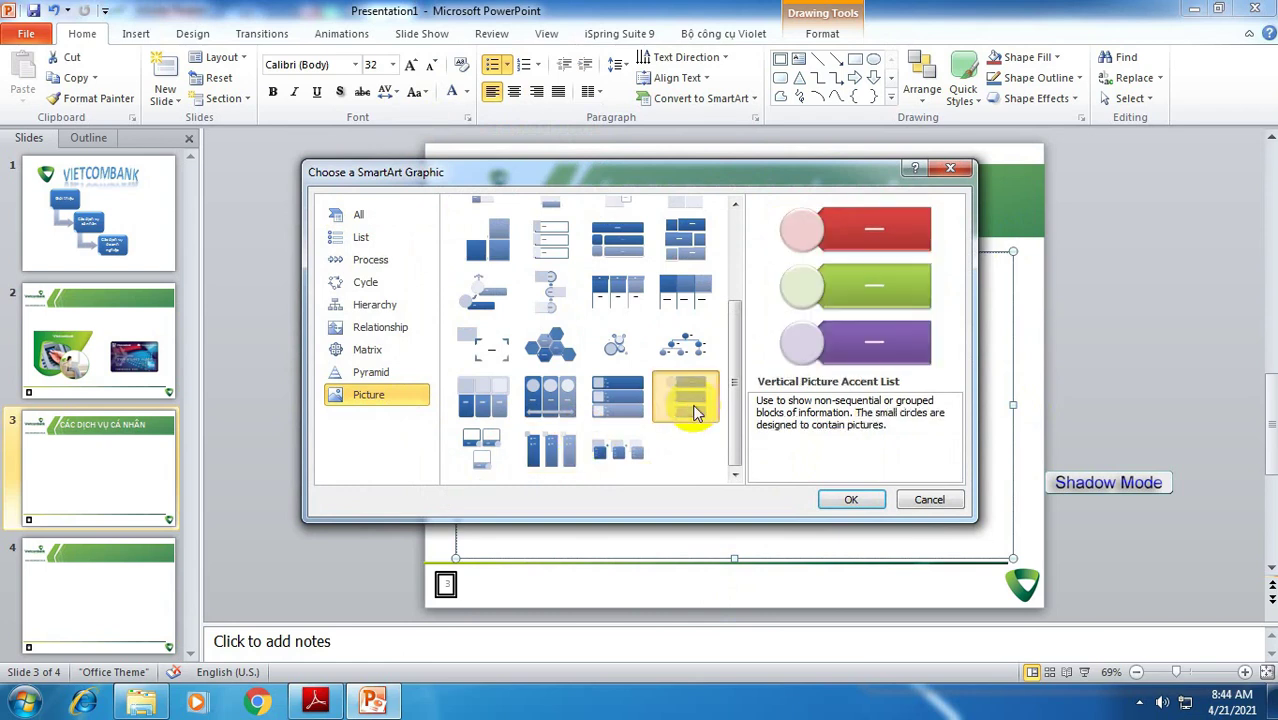
left_click(851, 499)
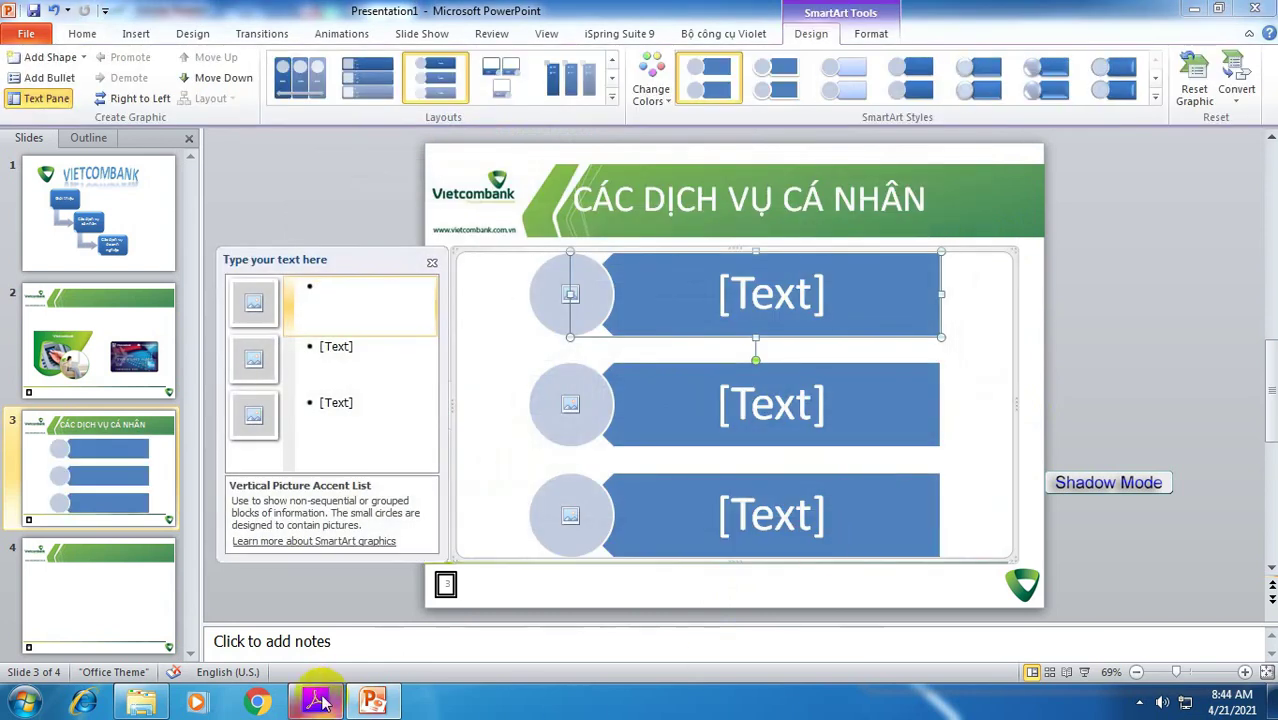
left_click(318, 701)
left_click(318, 701)
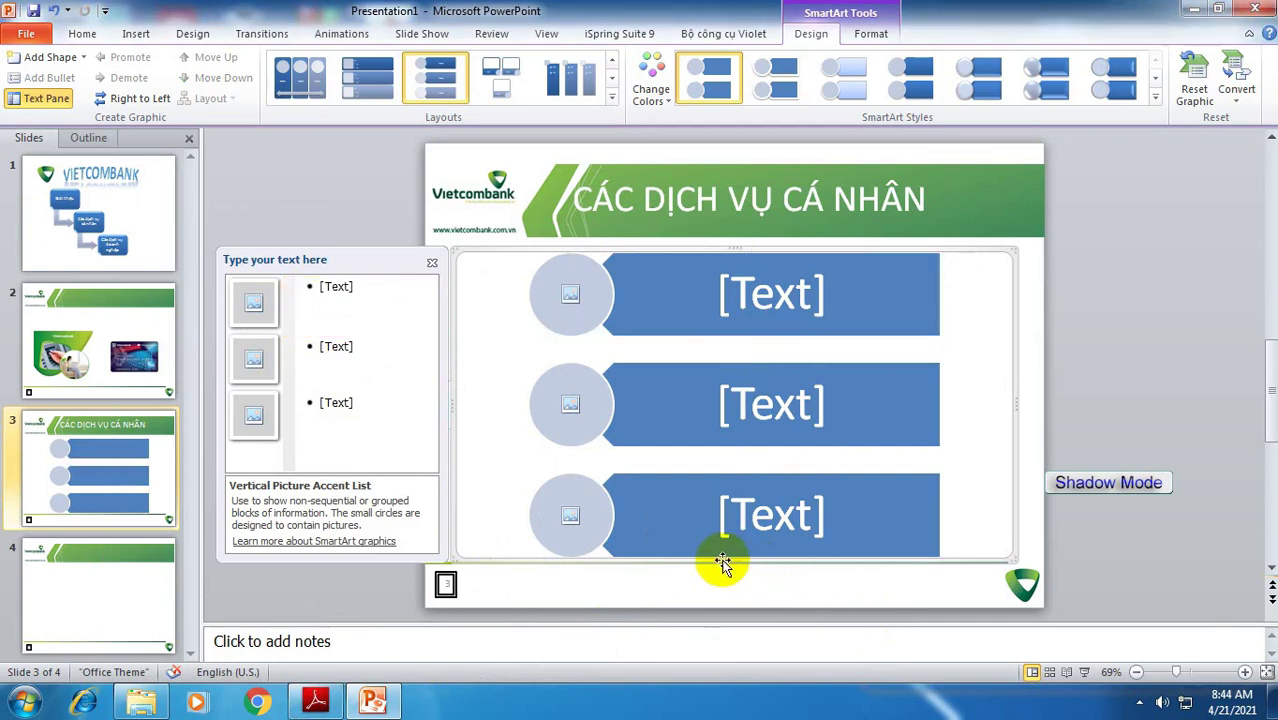
- Add two shapes for five items, narrow the diagram leftward, and select the first item
left_click(52, 58)
left_click(52, 58)
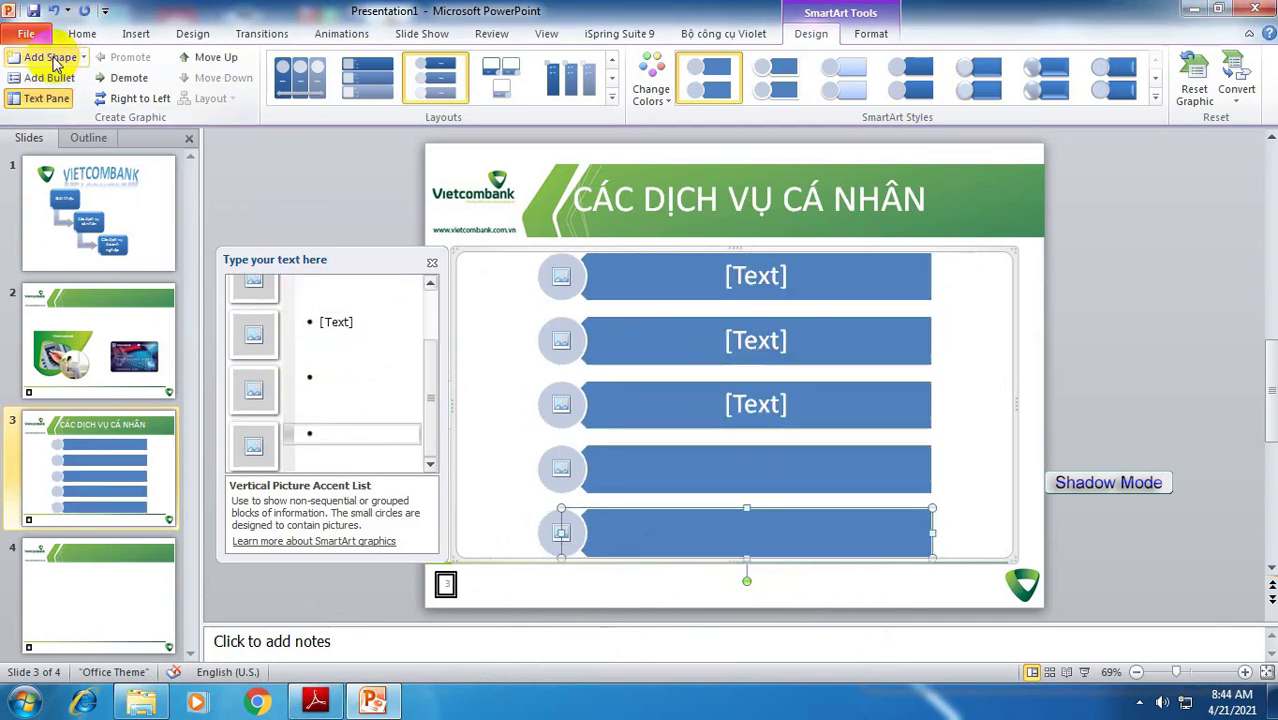
left_click_drag(1015, 405, 763, 406)
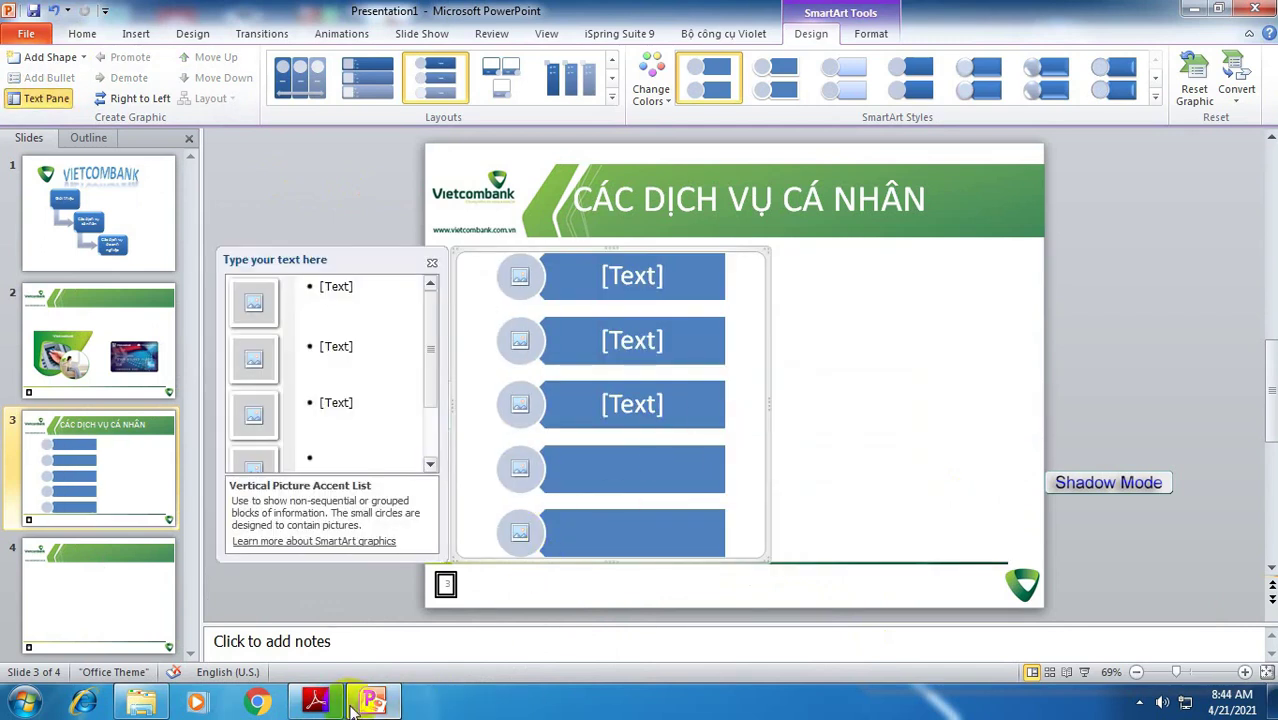
left_click(318, 701)
left_click(315, 703)
left_click(310, 705)
left_click(310, 705)
left_click(616, 280)
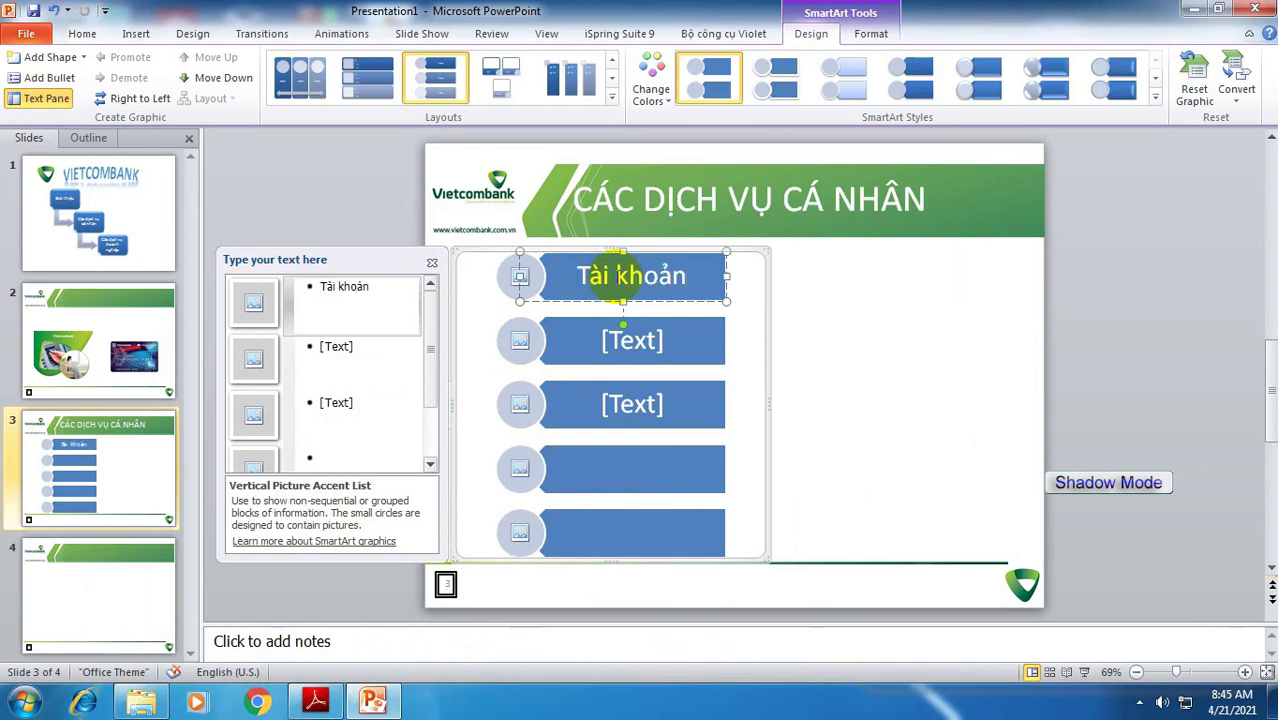
- Label the items Thẻ, Tiết kiệm, Chuyển & nhận tiền and Cho vay cá nhân
left_click(656, 347)
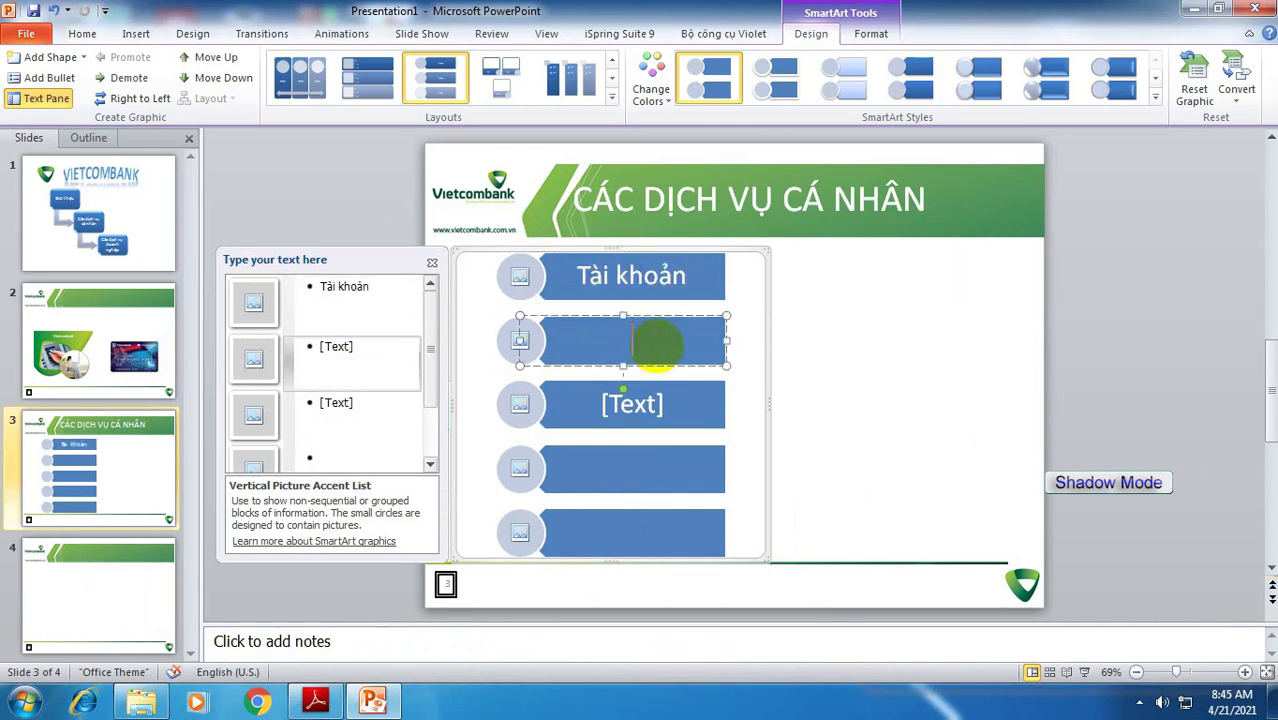
type("Thẻ")
left_click(651, 400)
type("Tiết kiệm")
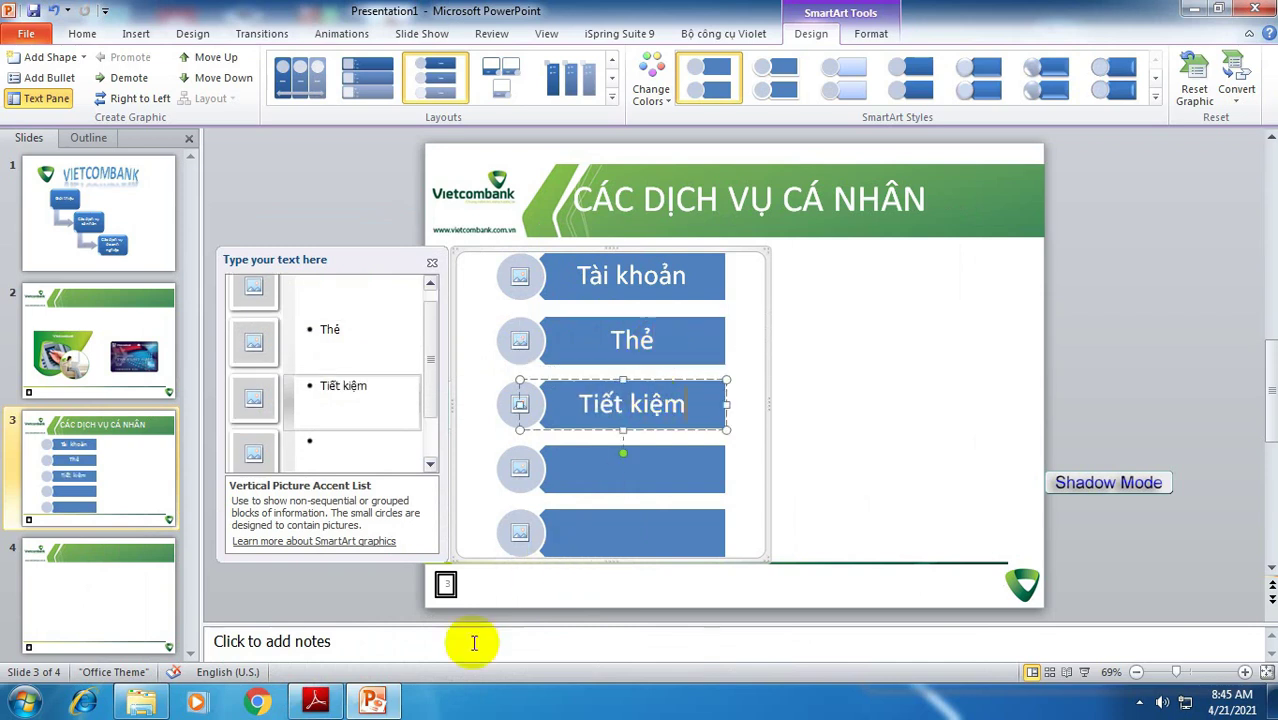
left_click(315, 703)
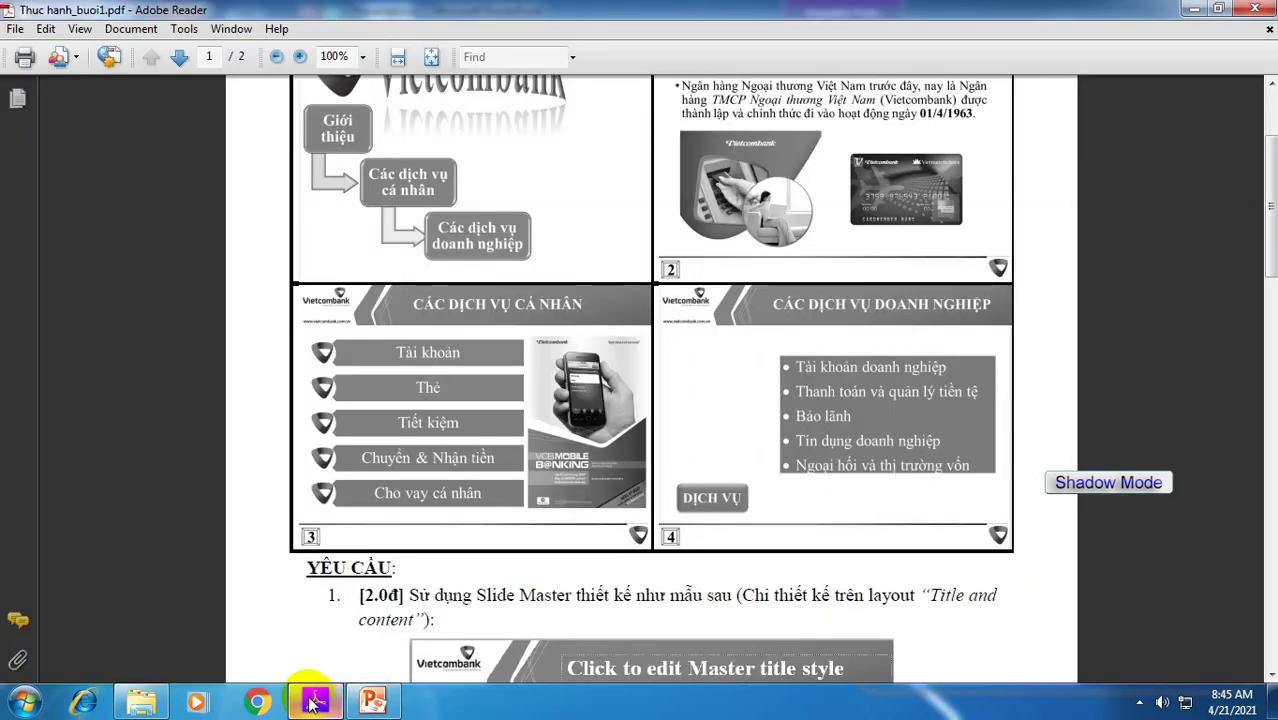
left_click(312, 703)
left_click(591, 476)
type("Chuyển")
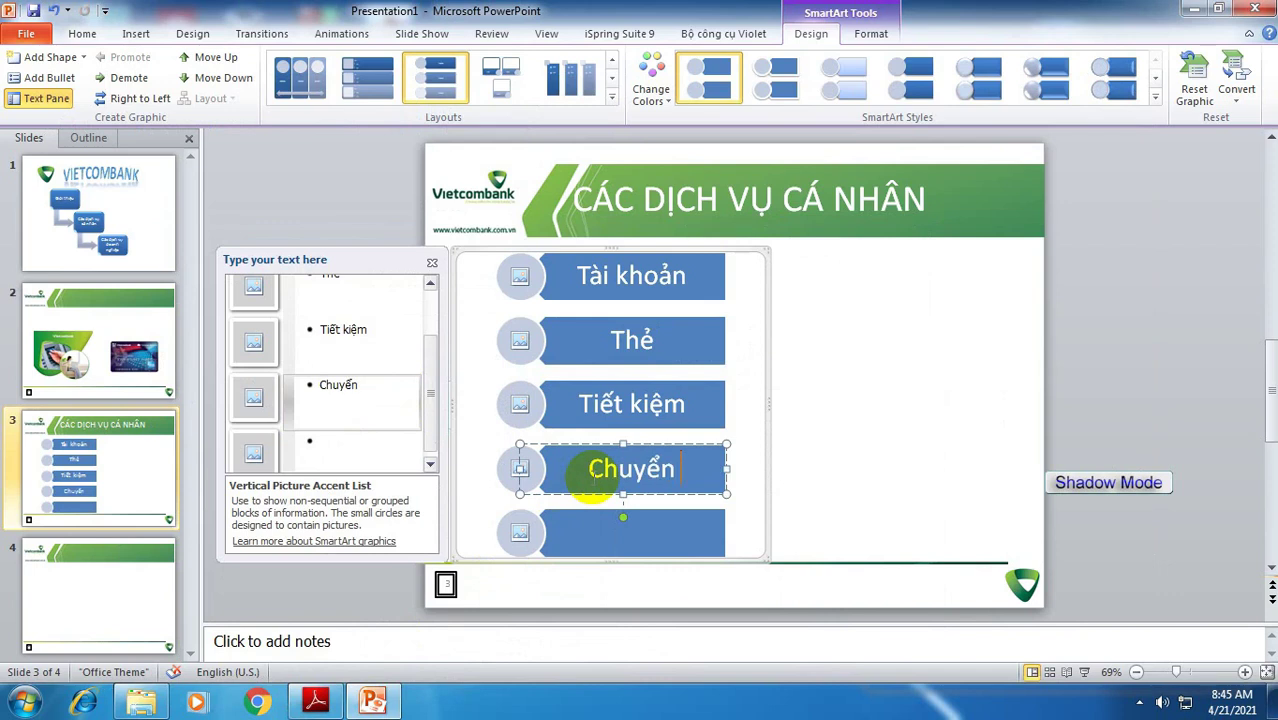
type(" & nhận")
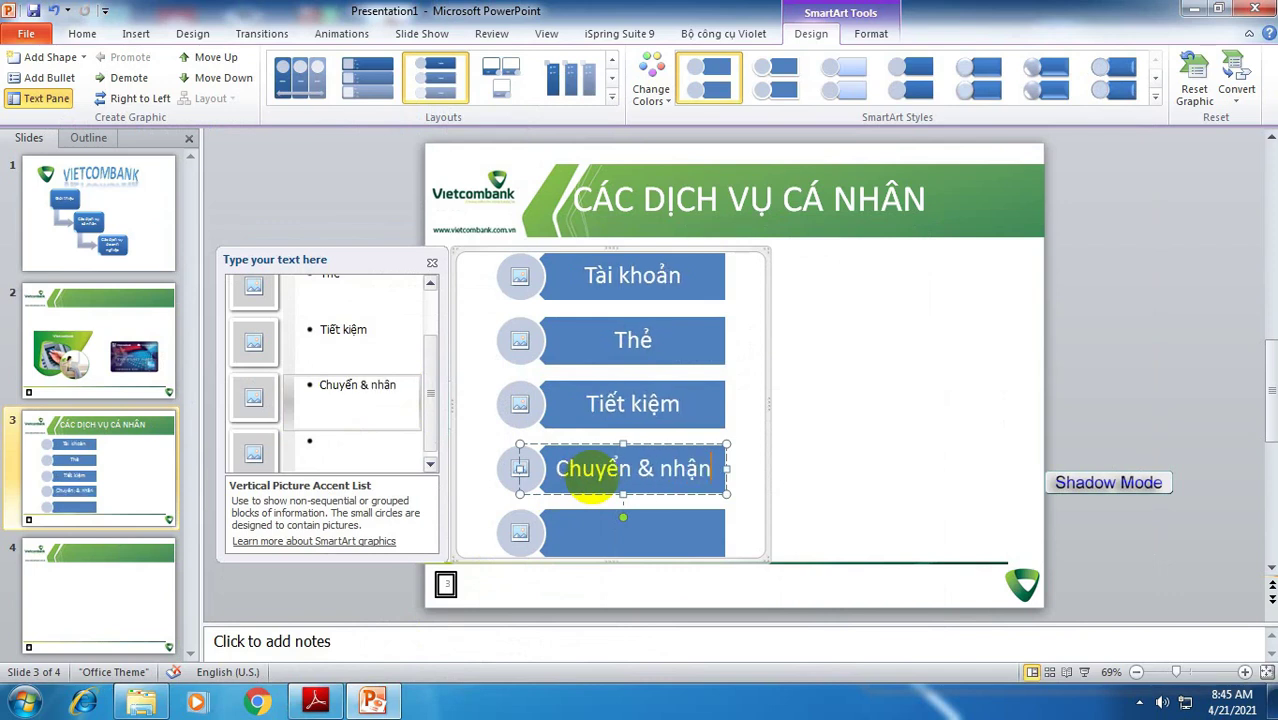
type(" tiên")
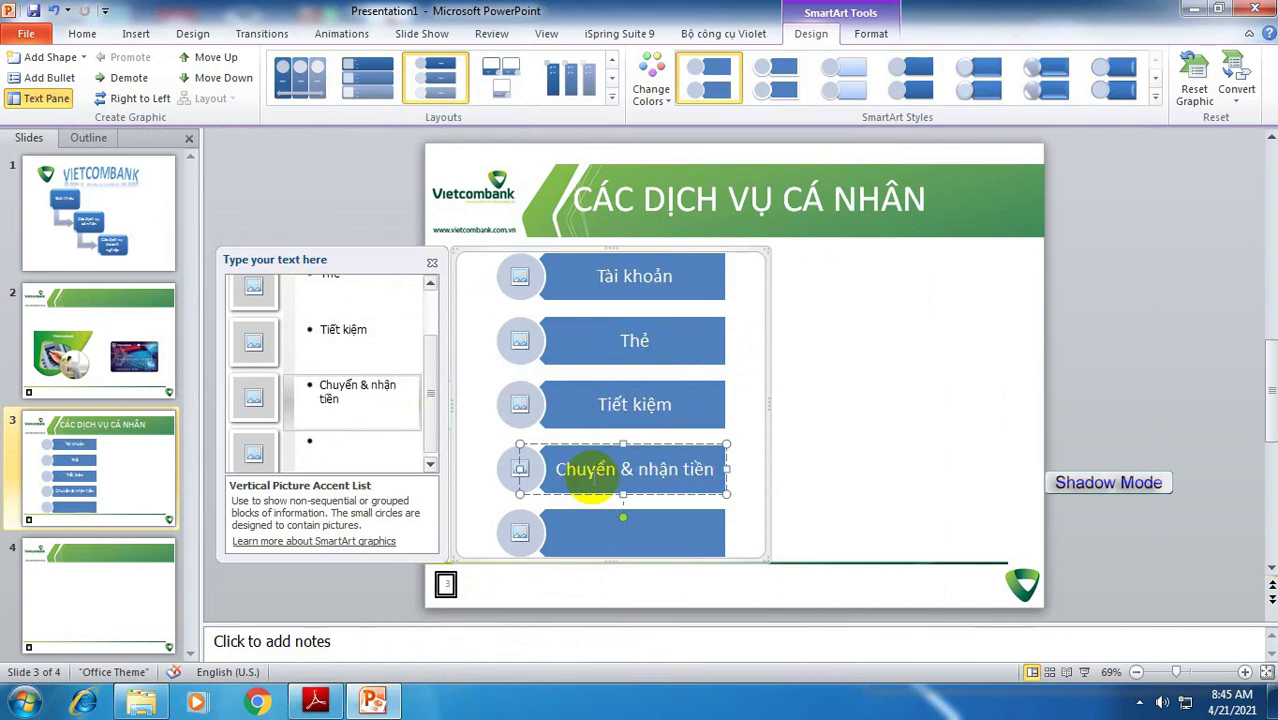
left_click(635, 534)
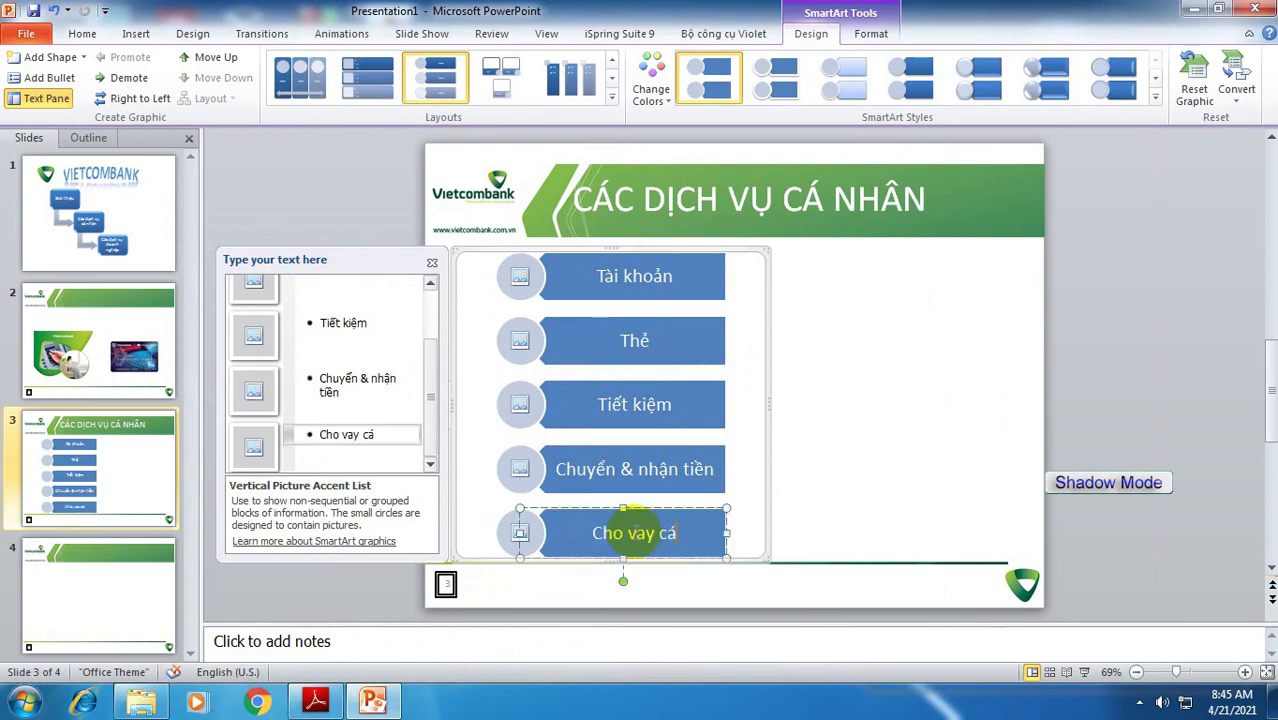
- Fill all five SmartArt item circles with the hinh_1 picture
left_click(519, 277)
left_click(215, 130)
left_click(476, 428)
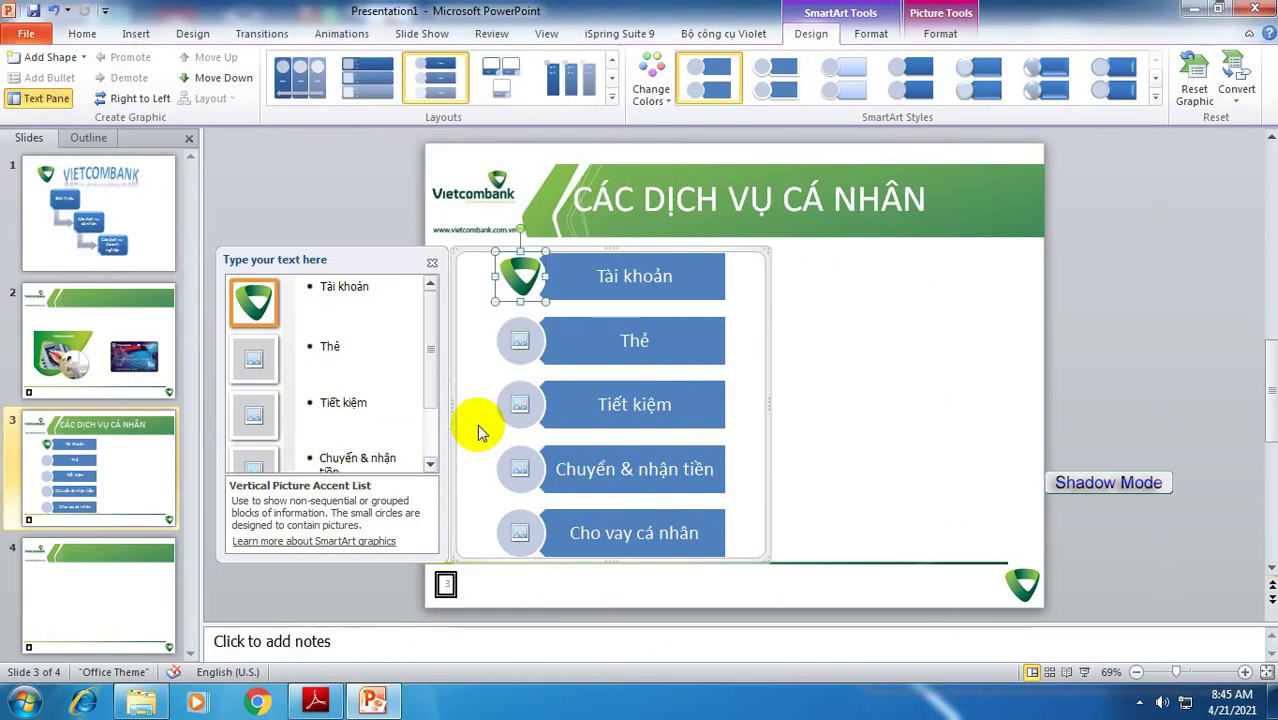
left_click(519, 338)
left_click(245, 185)
left_click(474, 419)
left_click(519, 405)
left_click(234, 177)
left_click(466, 421)
left_click(519, 469)
left_click(218, 145)
left_click(476, 419)
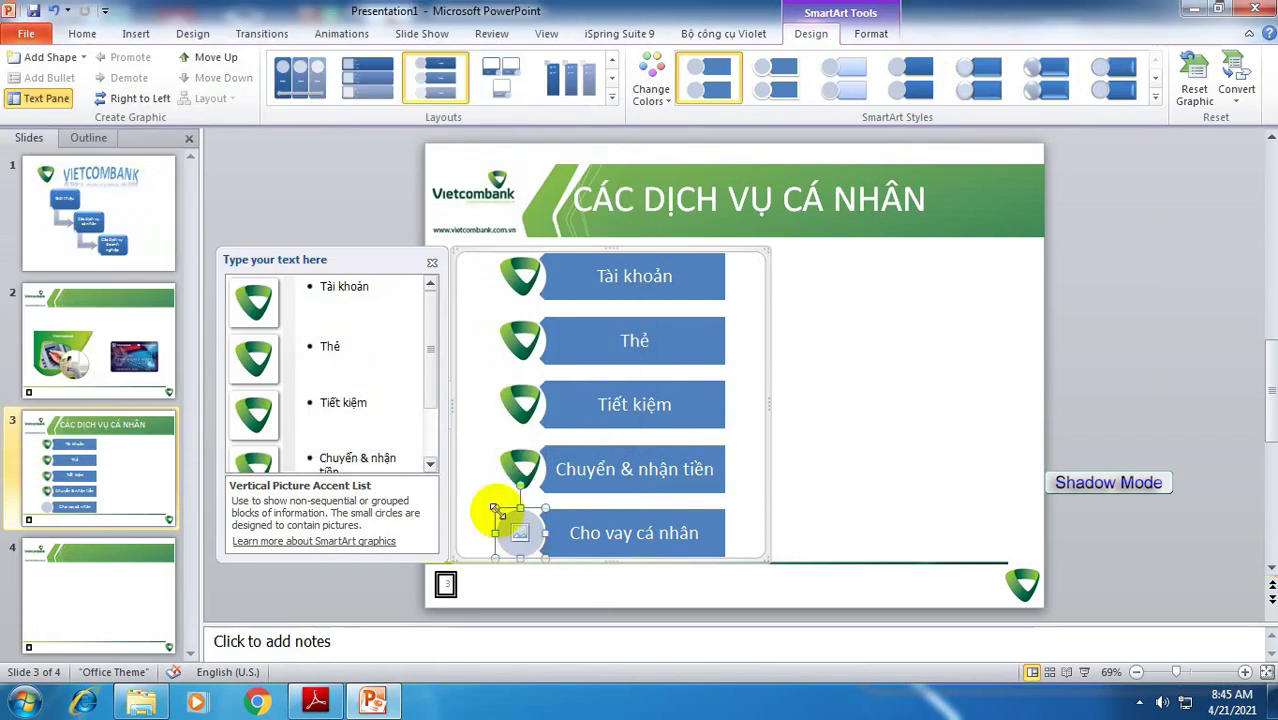
left_click(519, 533)
left_click(250, 190)
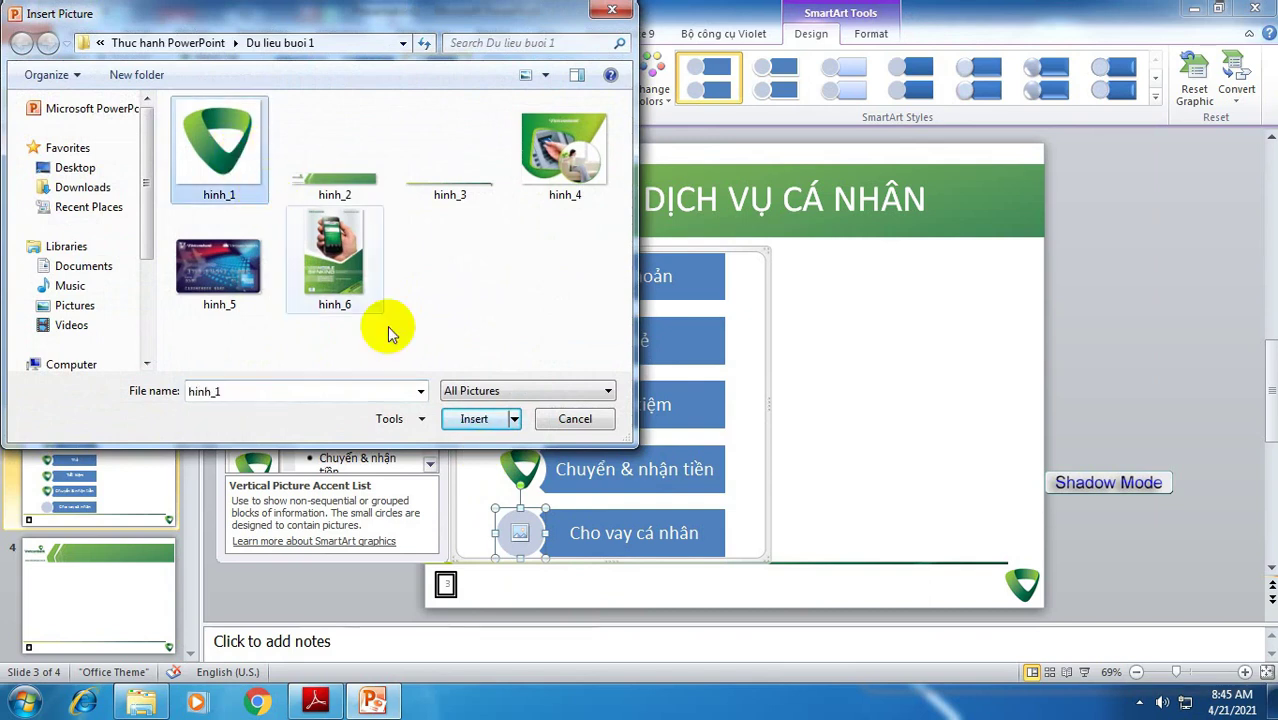
left_click(471, 419)
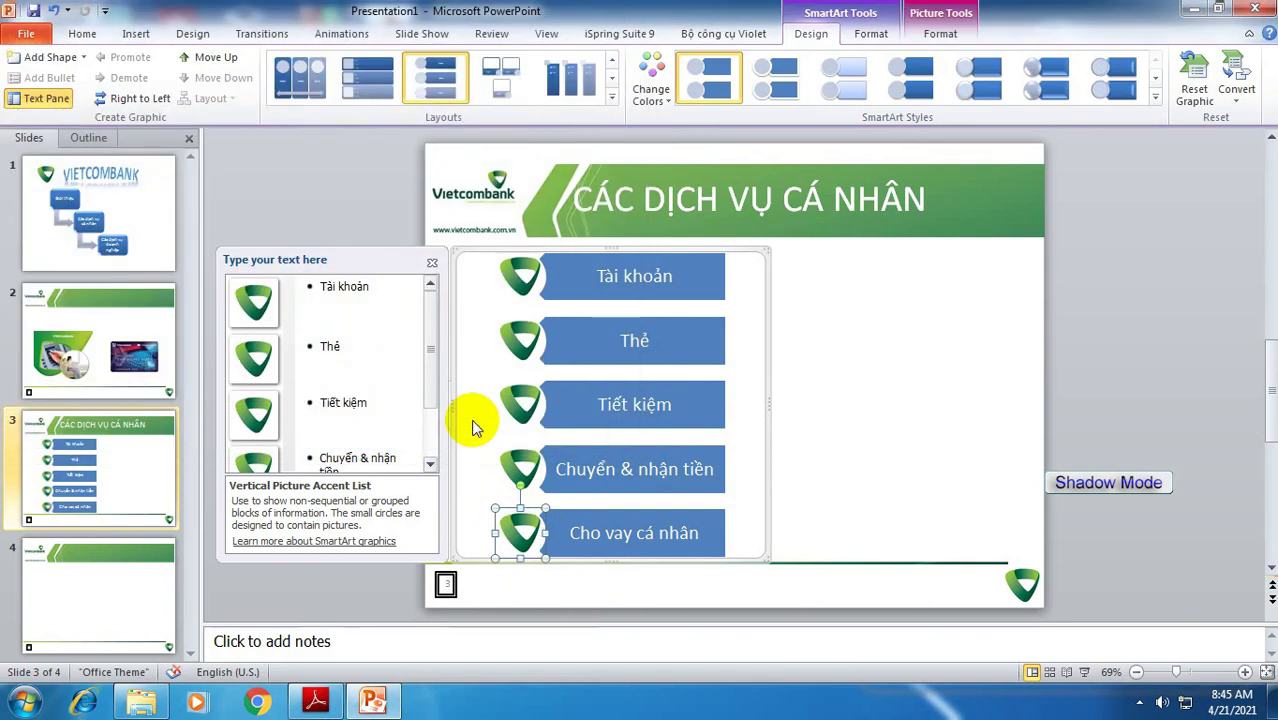
- Close the SmartArt text pane and make the diagram slightly narrower
left_click(432, 262)
left_click_drag(768, 405, 736, 408)
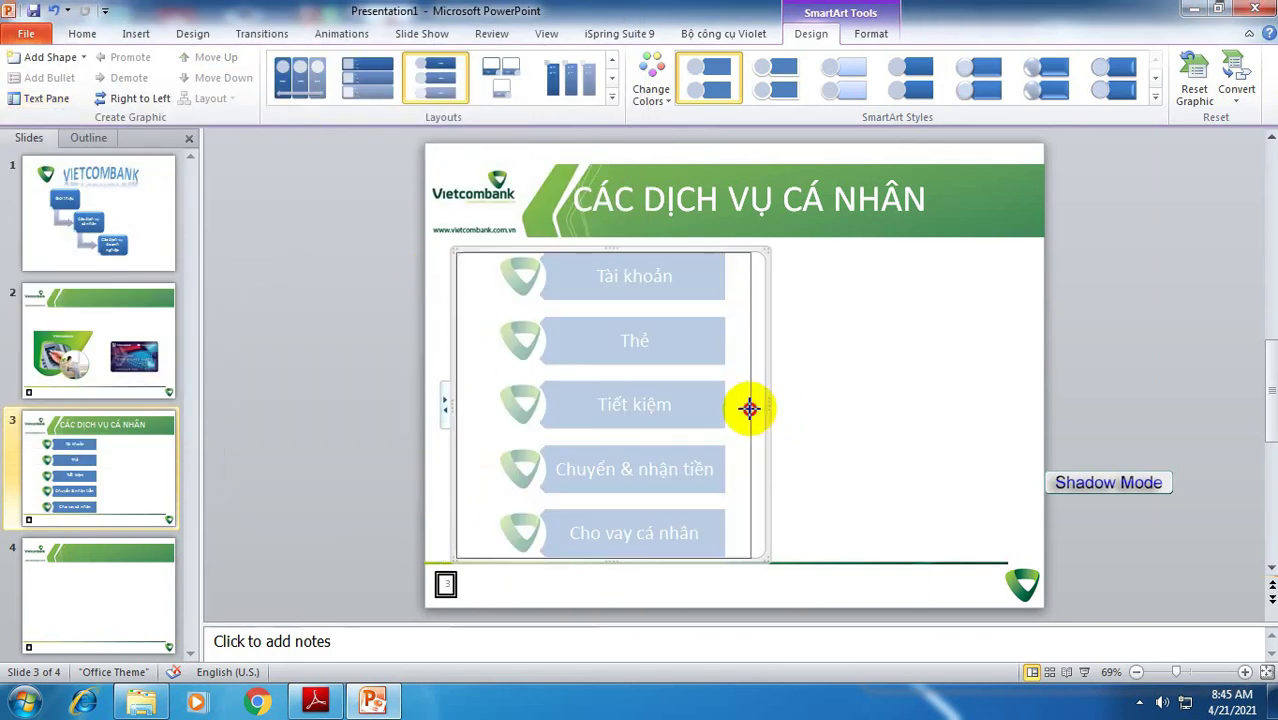
left_click(826, 443)
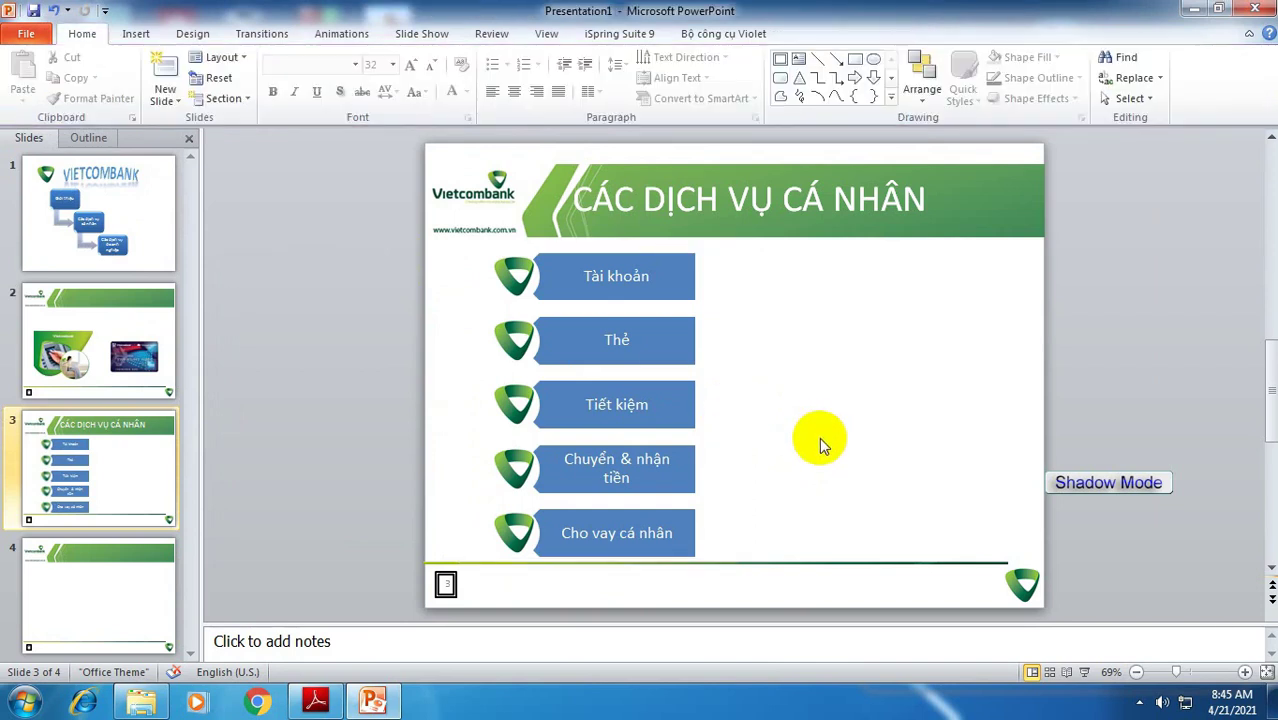
left_click(316, 703)
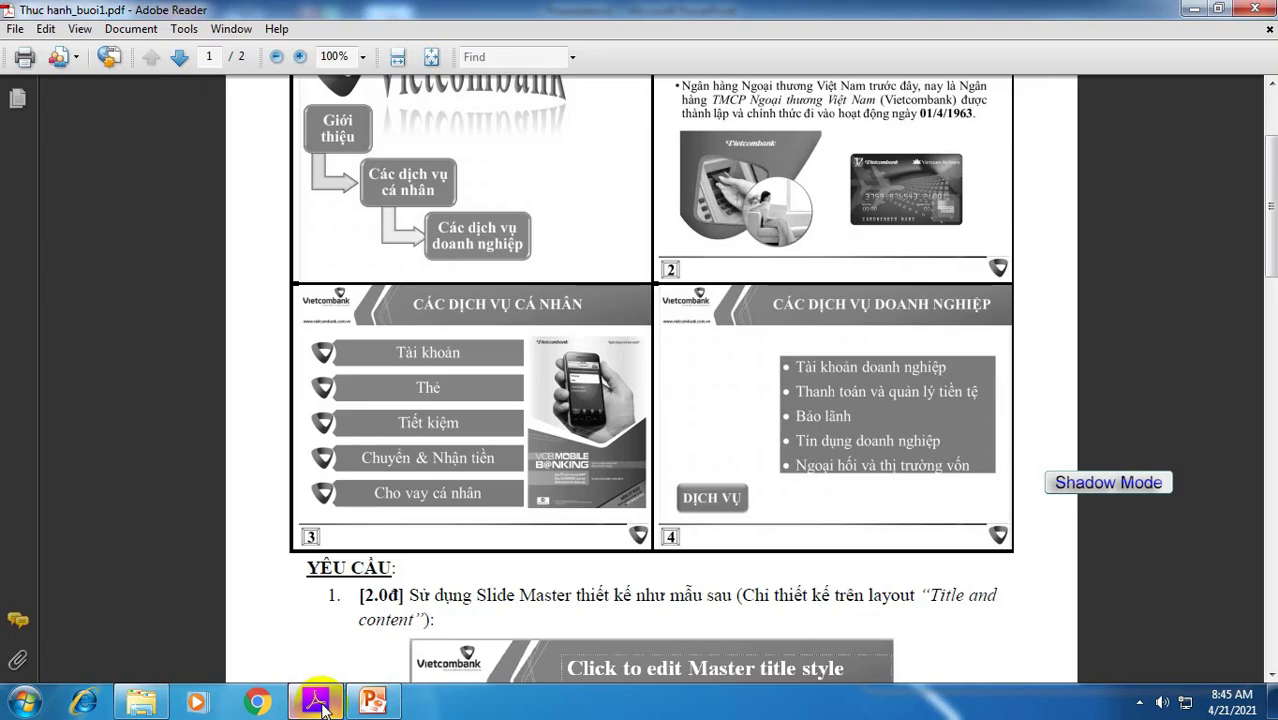
left_click(318, 704)
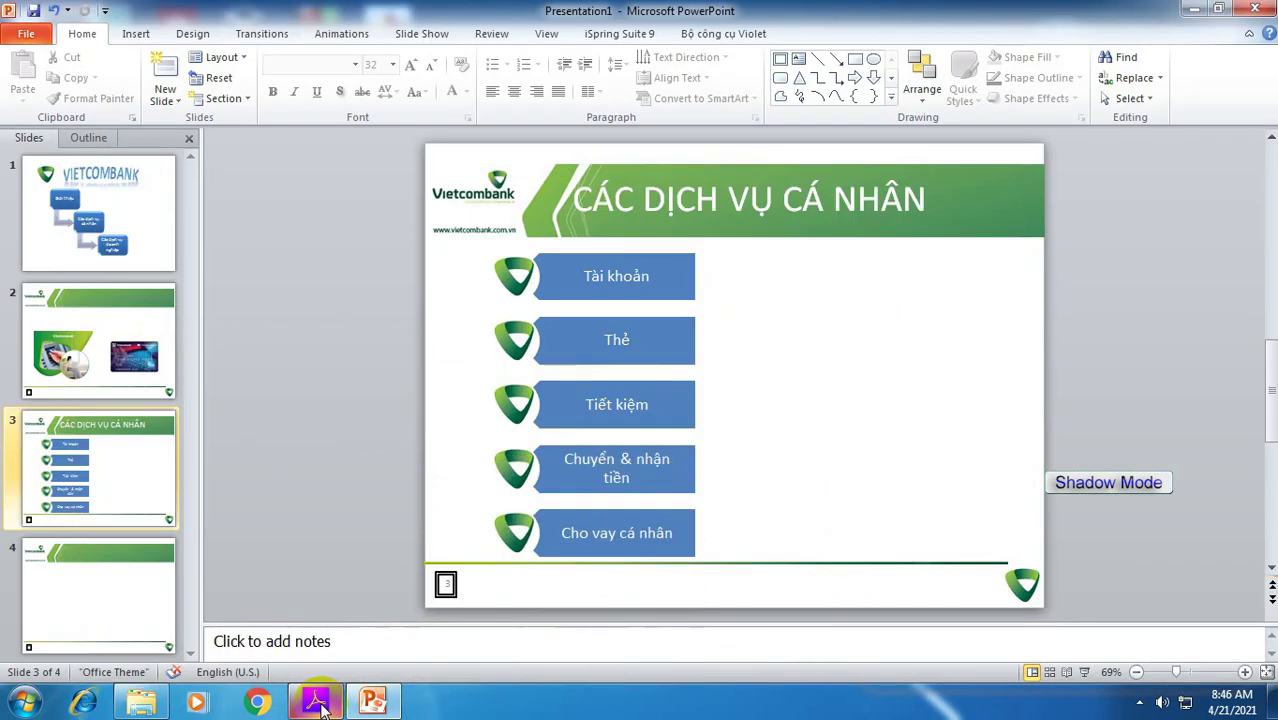
- Insert the hinh_6 mobile banking picture and place it on slide 3's right side
left_click(136, 33)
left_click(72, 68)
left_click(335, 300)
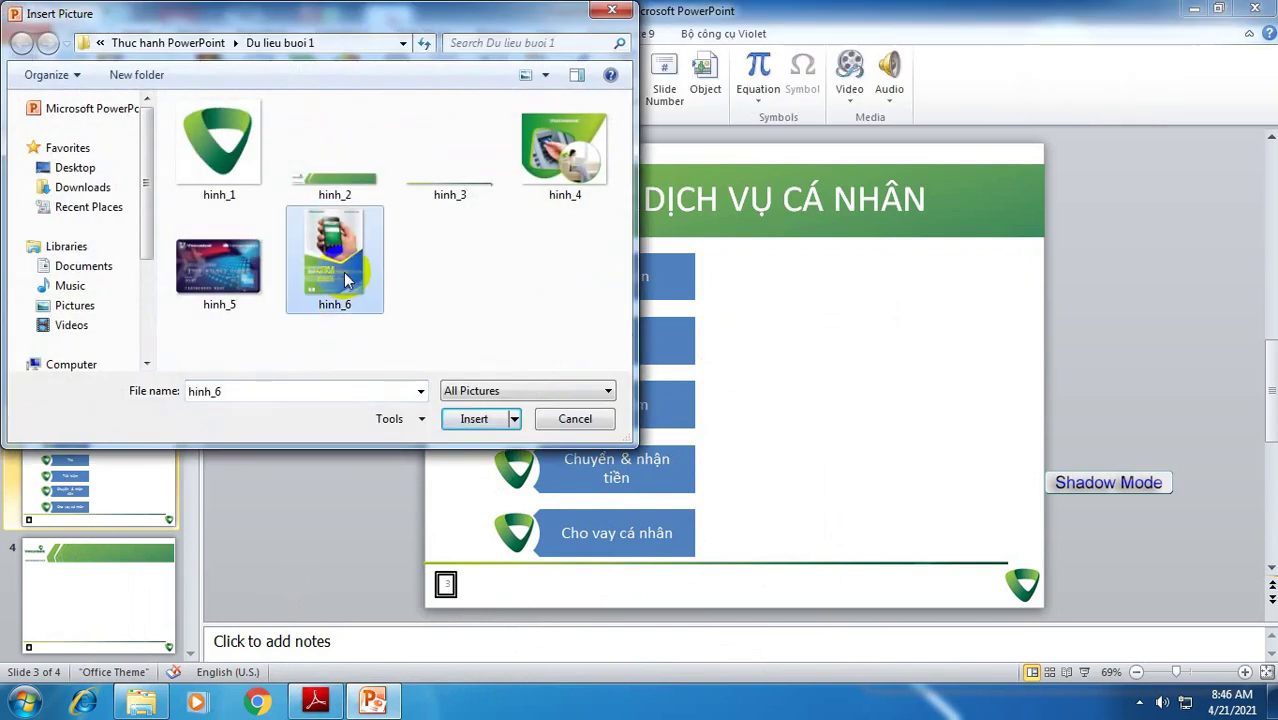
left_click(474, 419)
left_click_drag(732, 346, 930, 366)
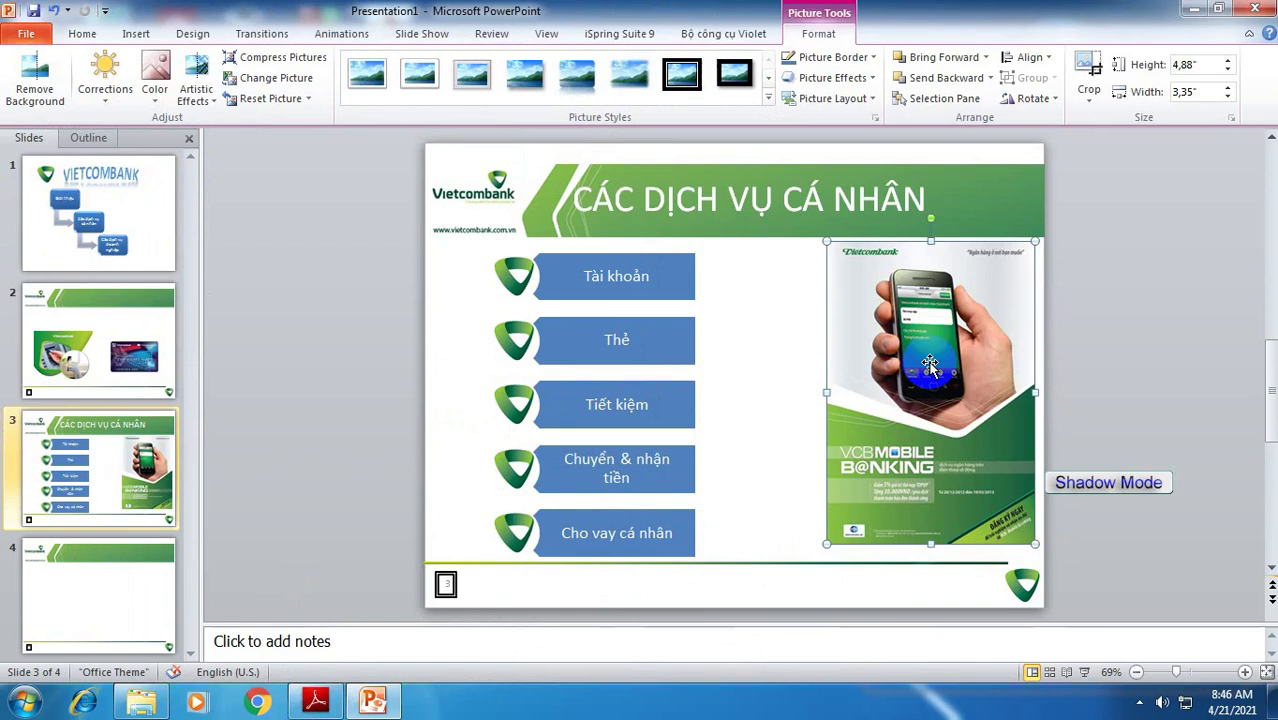
left_click(316, 703)
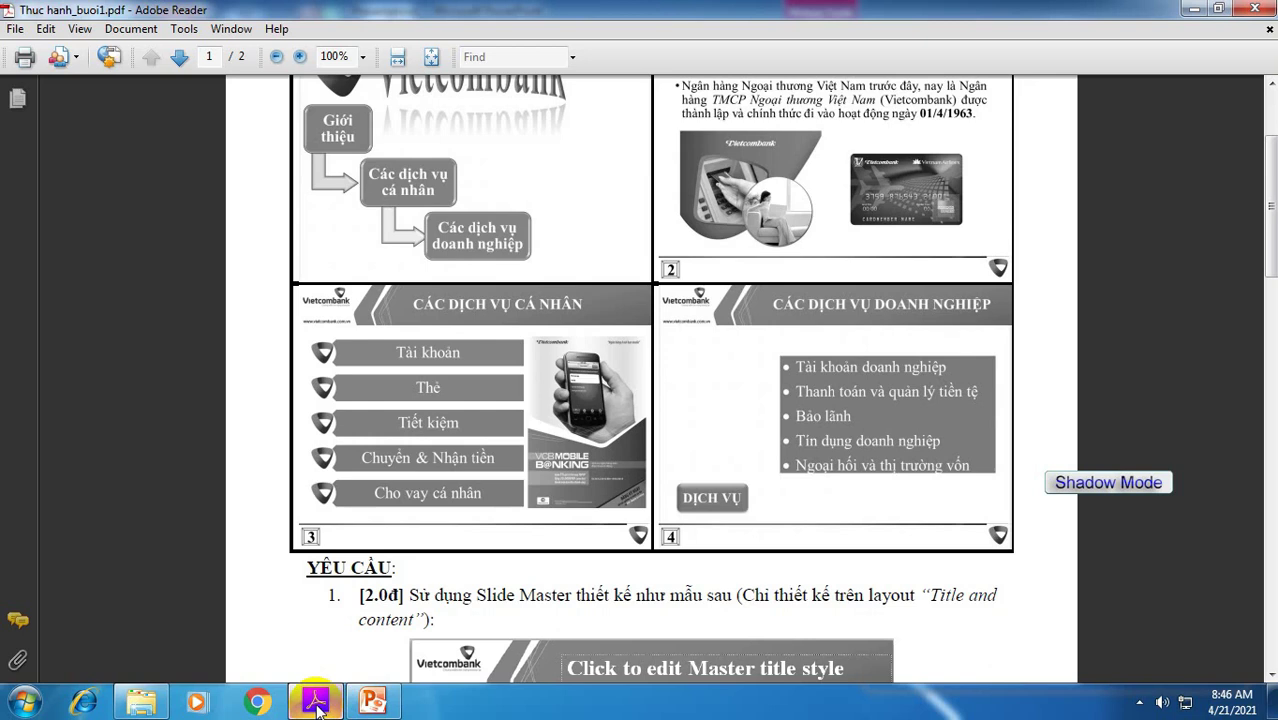
left_click(316, 703)
- Shift the phone picture slightly left and bring the instruction PDF forward
left_click(715, 434)
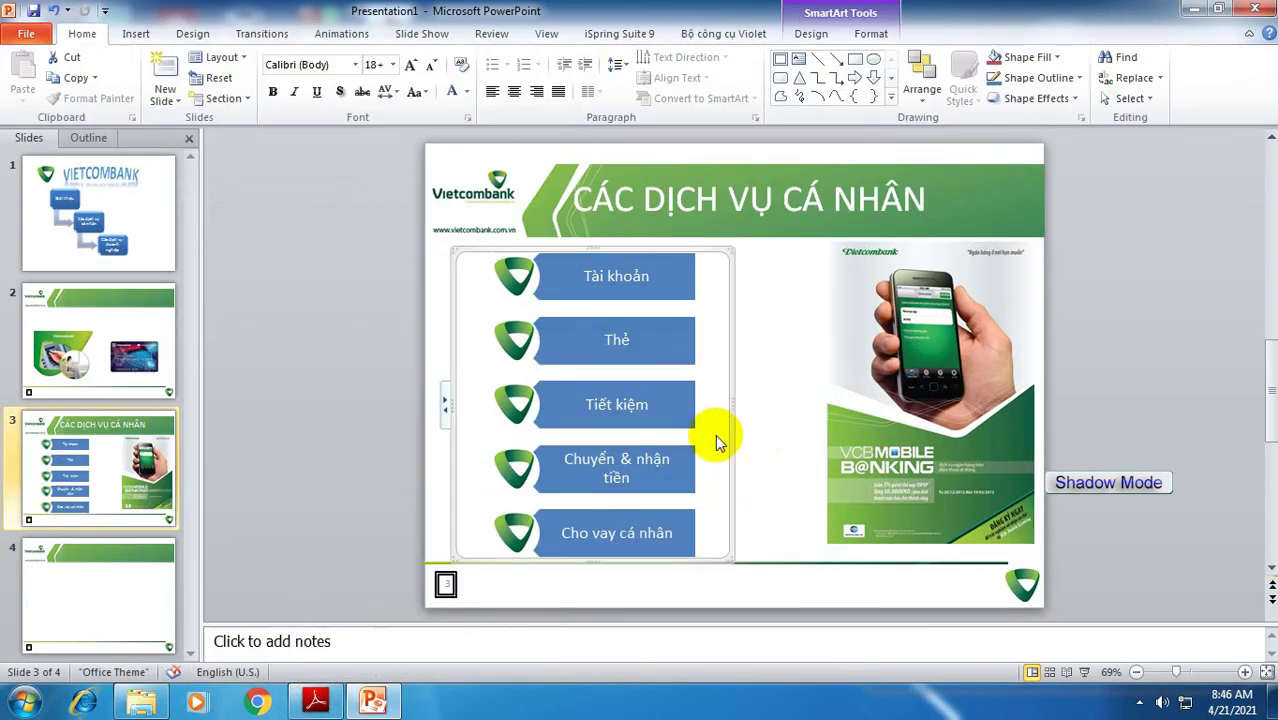
left_click_drag(850, 430, 820, 432)
left_click(750, 462)
left_click(860, 437)
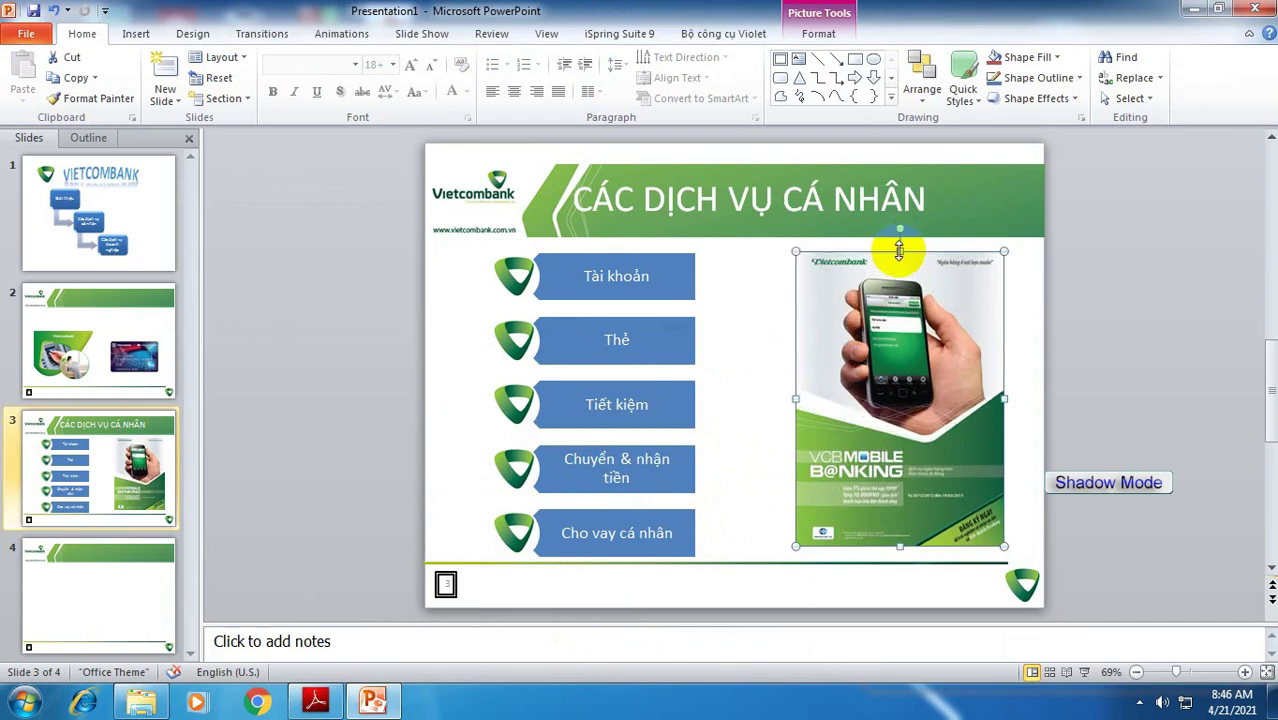
left_click(316, 703)
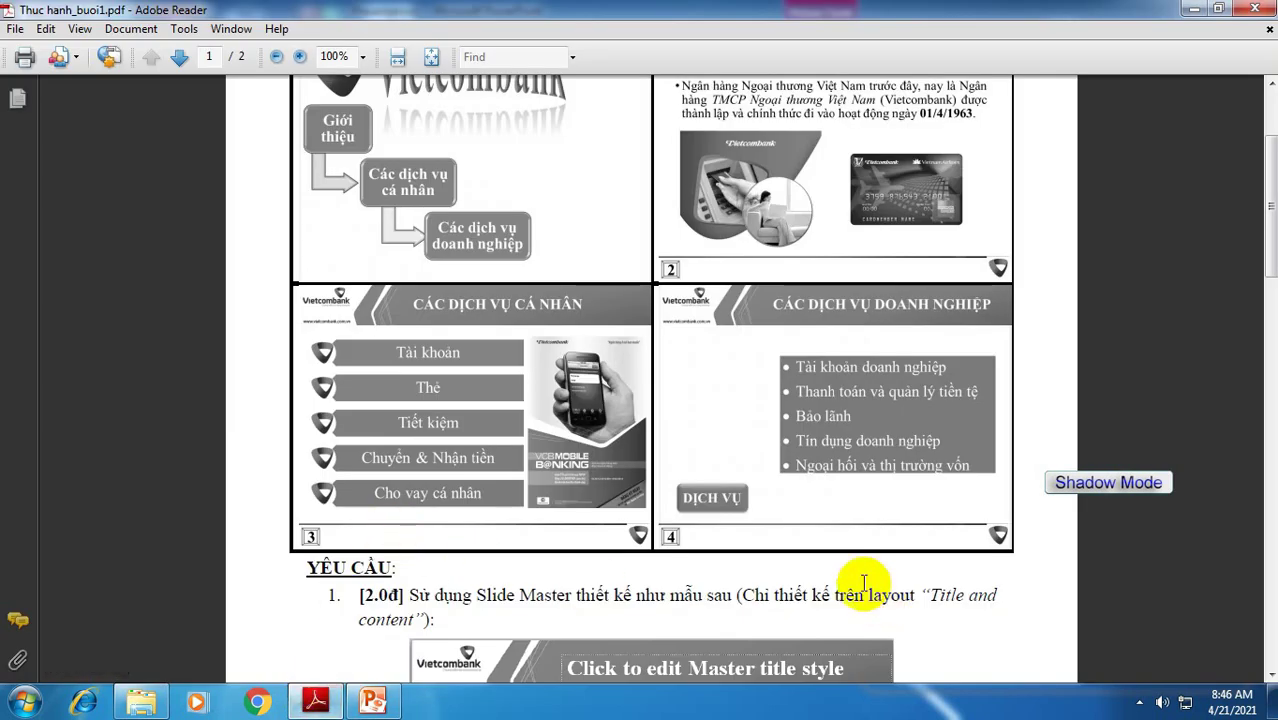
- Scroll through the PDF's page 2 requirements, then return to PowerPoint's slide 3
scroll(750, 608, "down", 5)
scroll(752, 614, "up", 4)
scroll(752, 614, "up", 1)
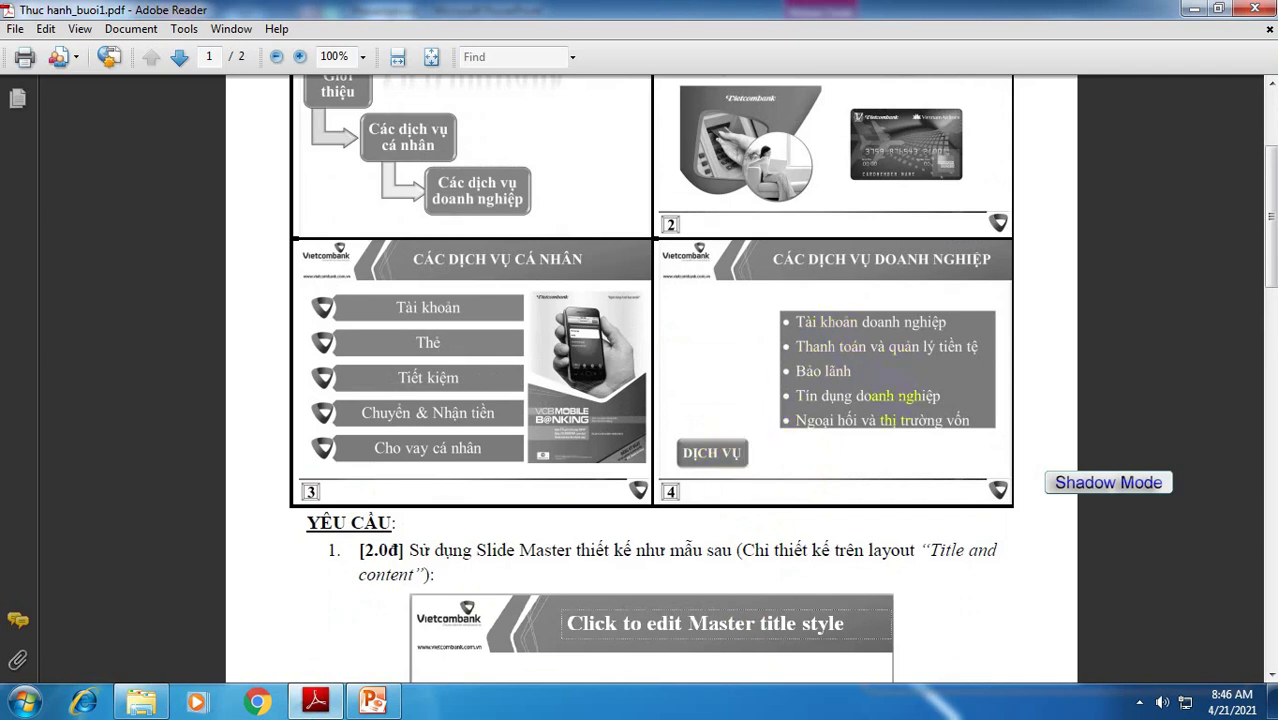
scroll(556, 500, "down", 10)
scroll(571, 497, "down", 6)
scroll(571, 497, "down", 6)
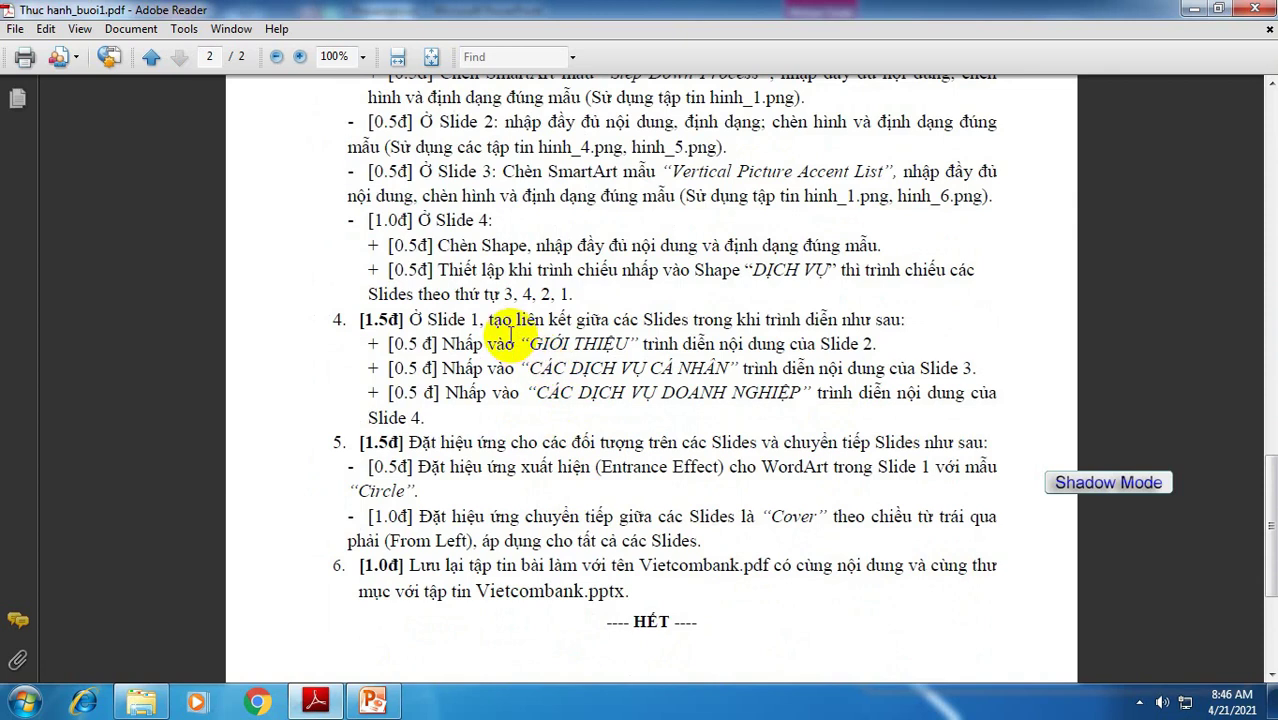
scroll(520, 340, "up", 1)
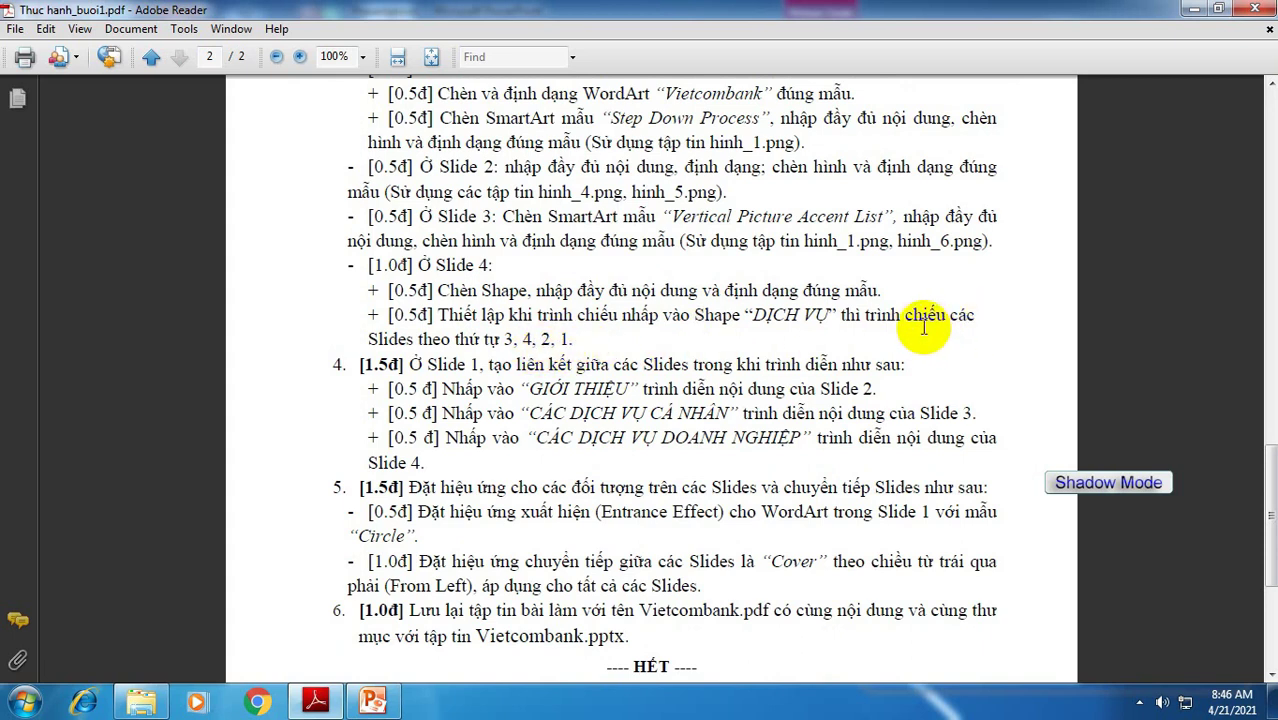
left_click(373, 698)
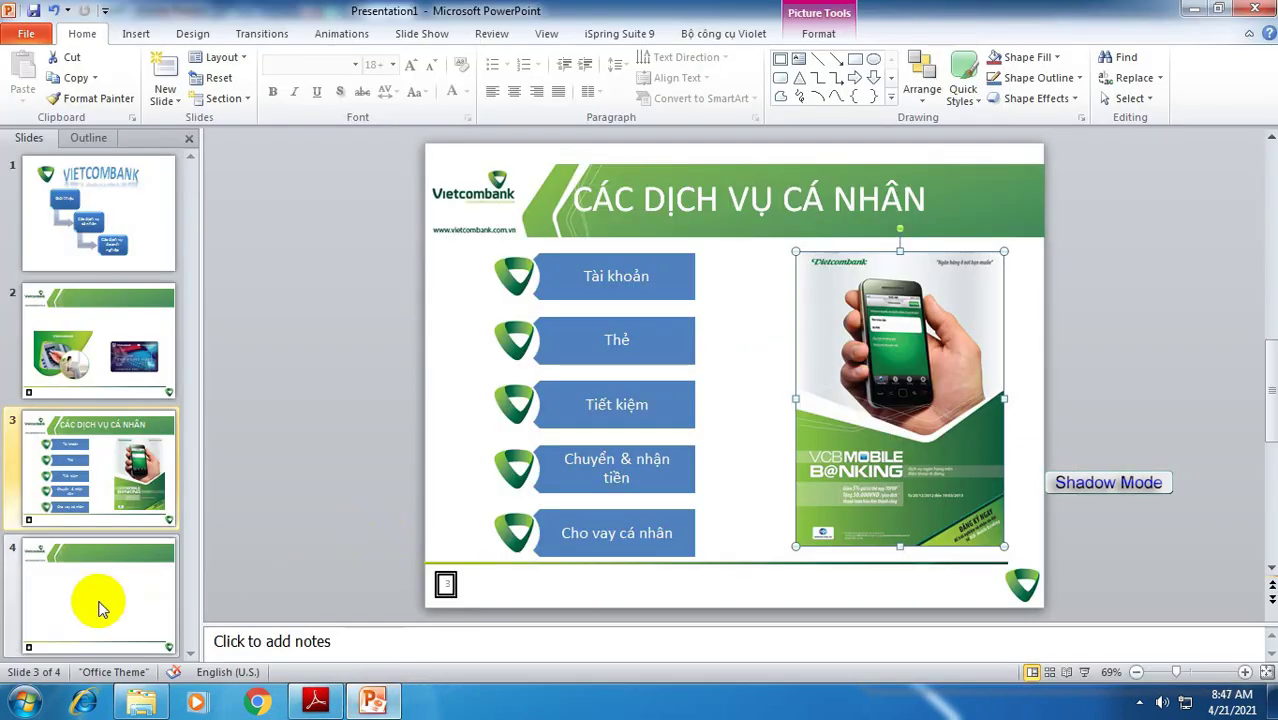
- Delete the content placeholder on slide 4
left_click(99, 608)
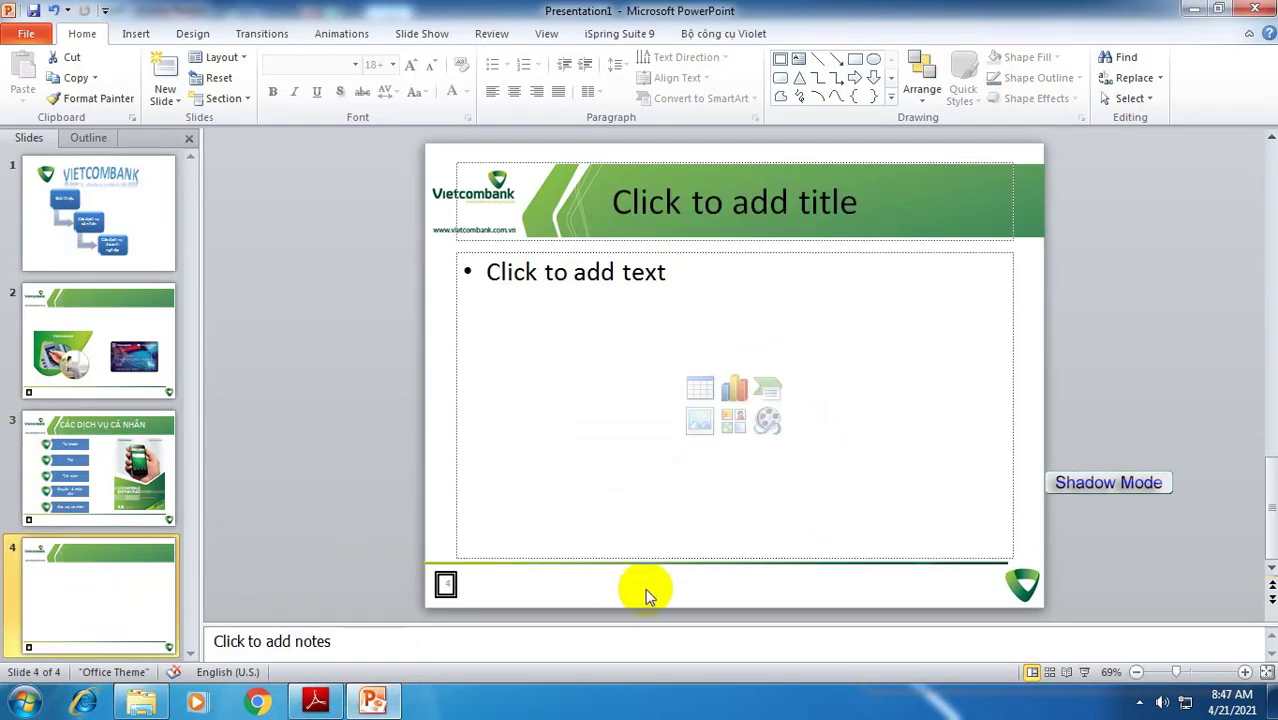
left_click(536, 258)
left_click(534, 253)
key("Delete")
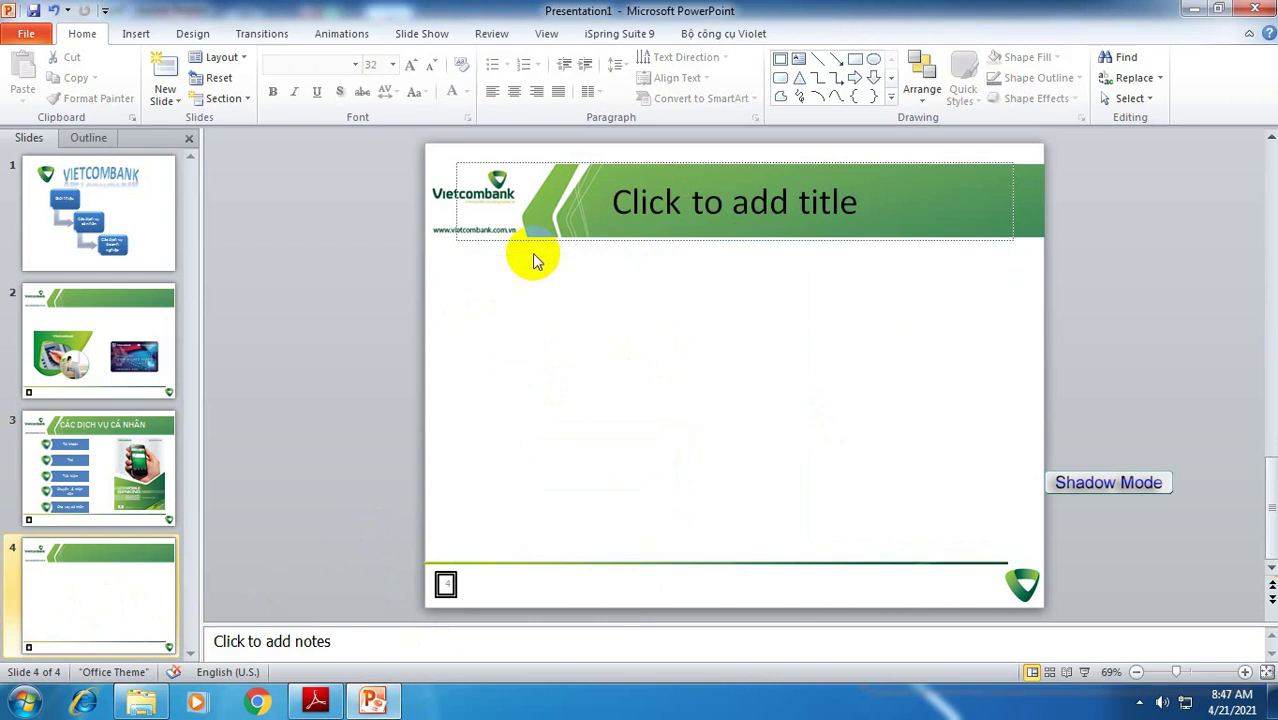
- Draw a rounded rectangle on the right side of slide 4
left_click(136, 34)
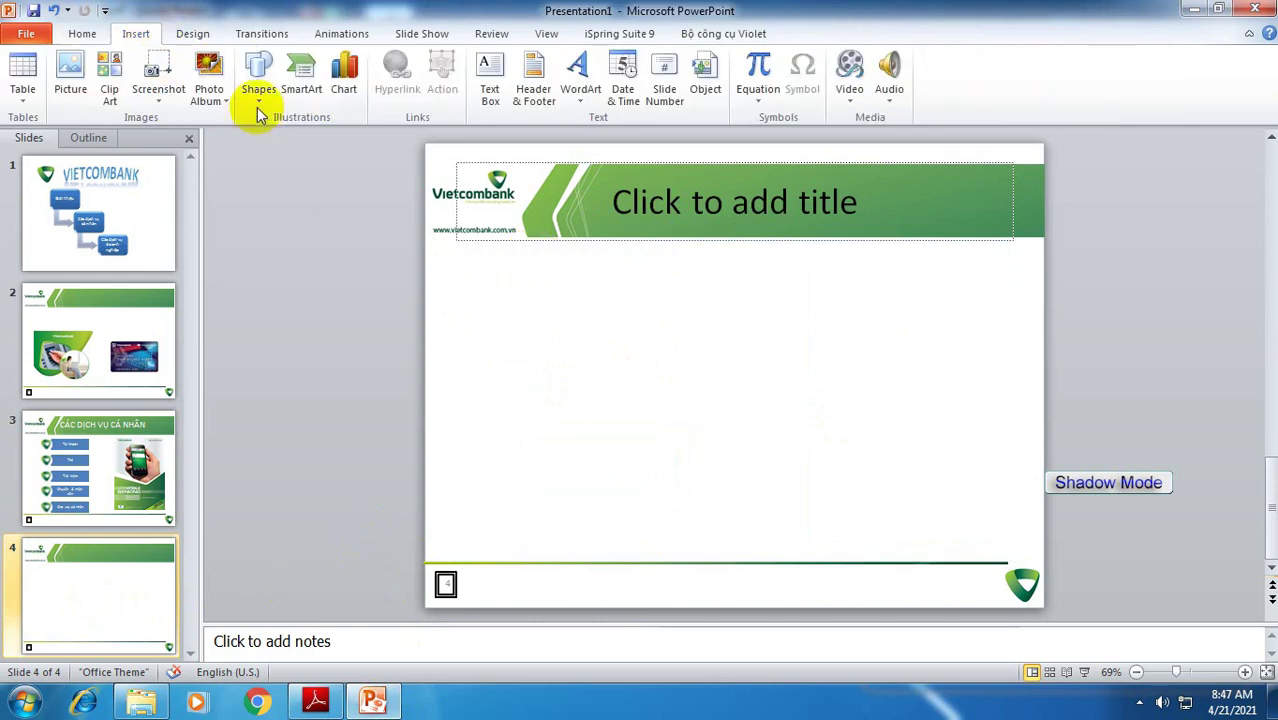
left_click(258, 90)
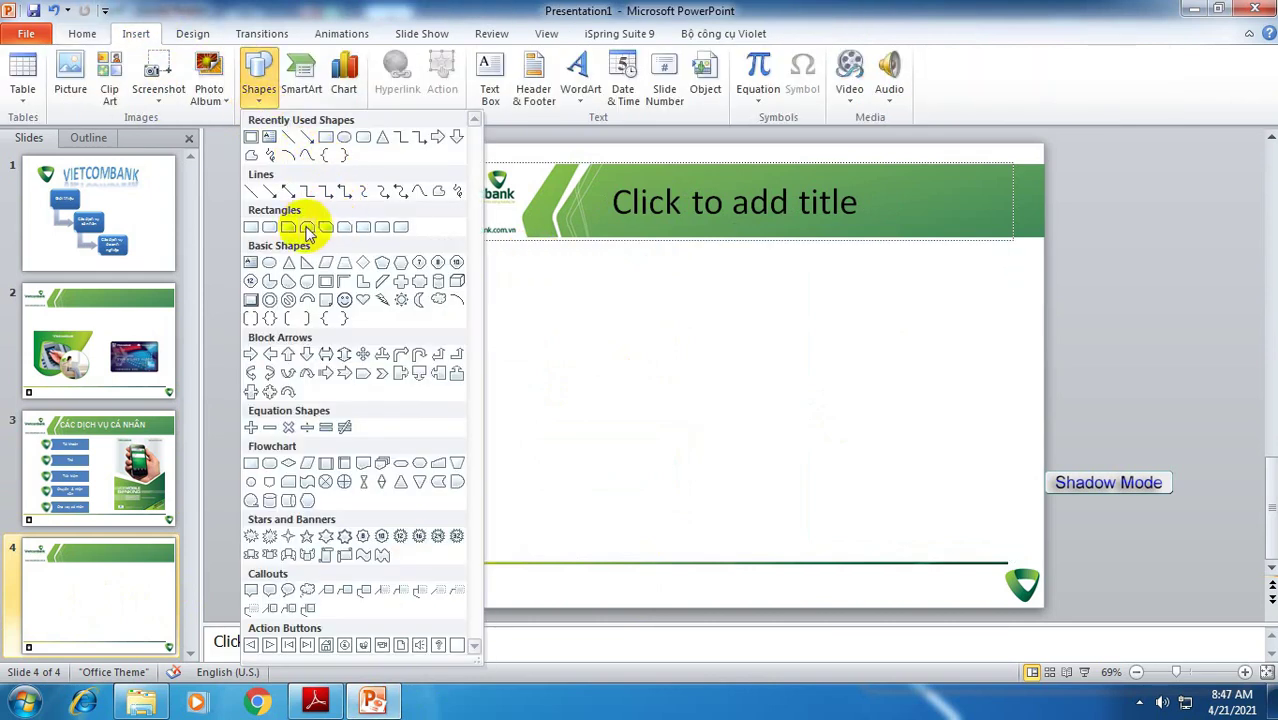
left_click(270, 228)
left_click_drag(740, 324, 1029, 484)
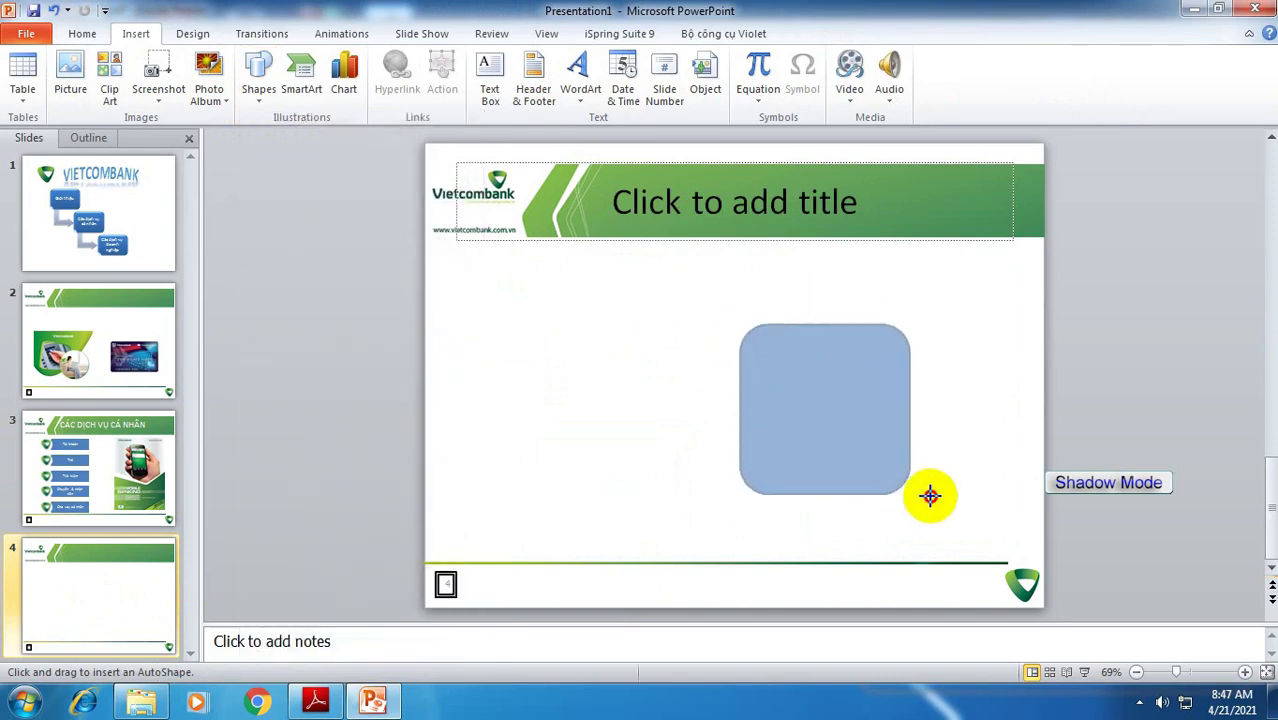
- Set the rectangle's text to top-aligned, left-aligned, with round bullets
right_click(818, 382)
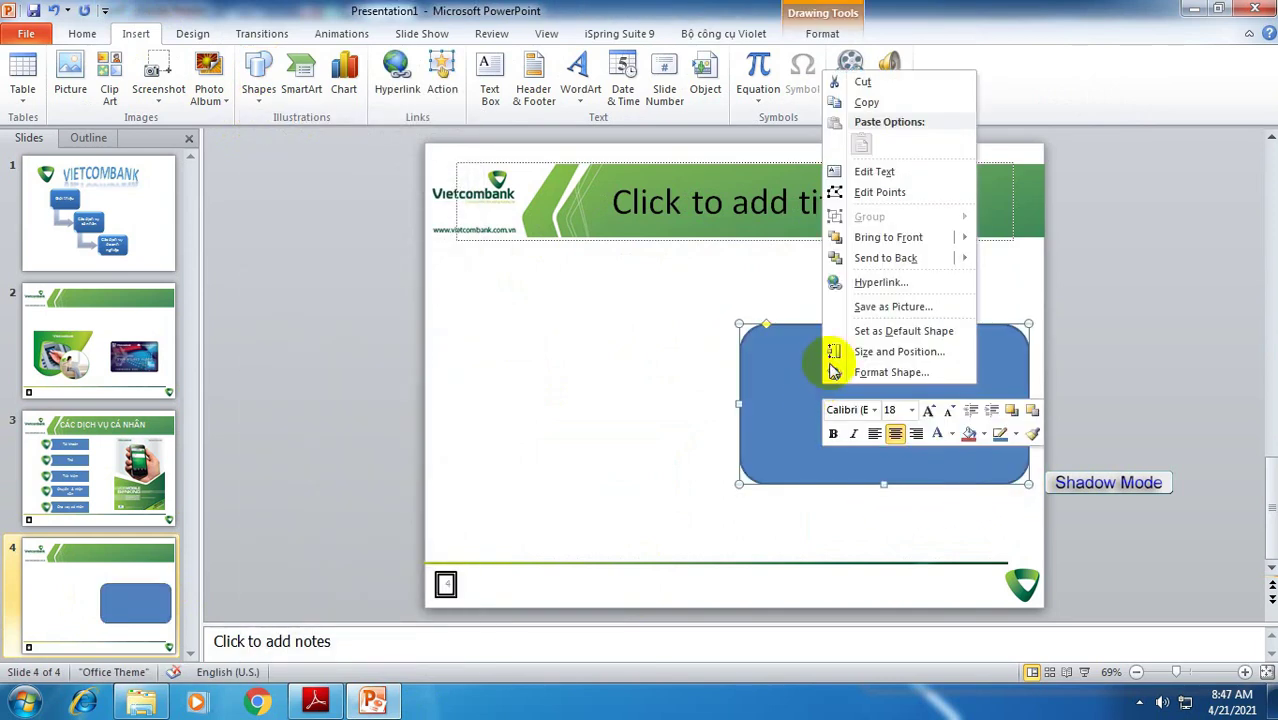
left_click(857, 174)
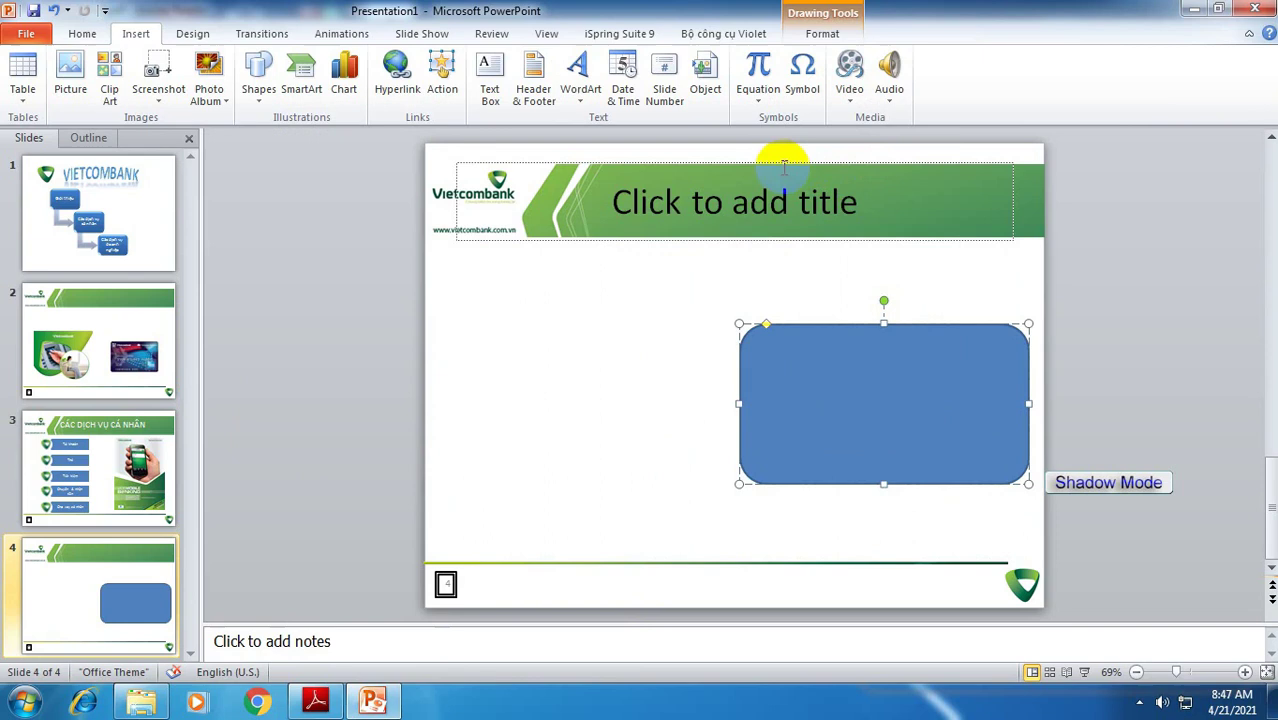
left_click(83, 30)
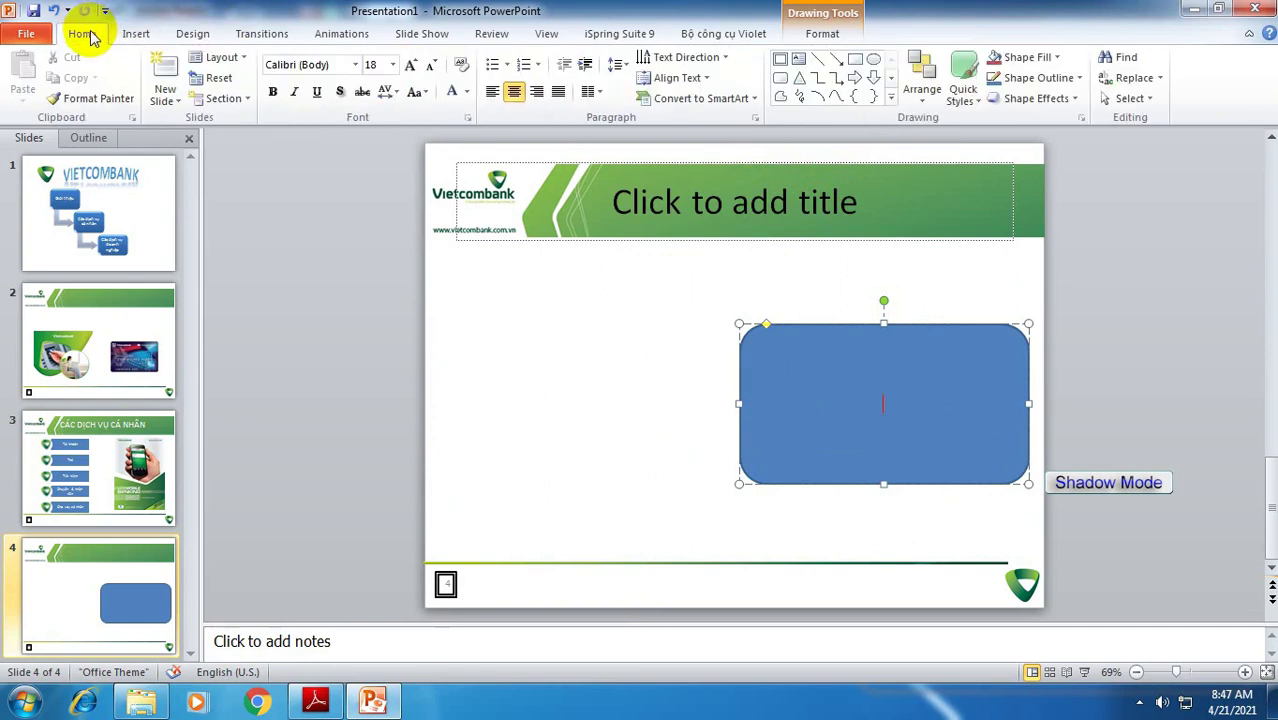
left_click(700, 78)
left_click(665, 115)
left_click(787, 397)
left_click(492, 91)
left_click(507, 66)
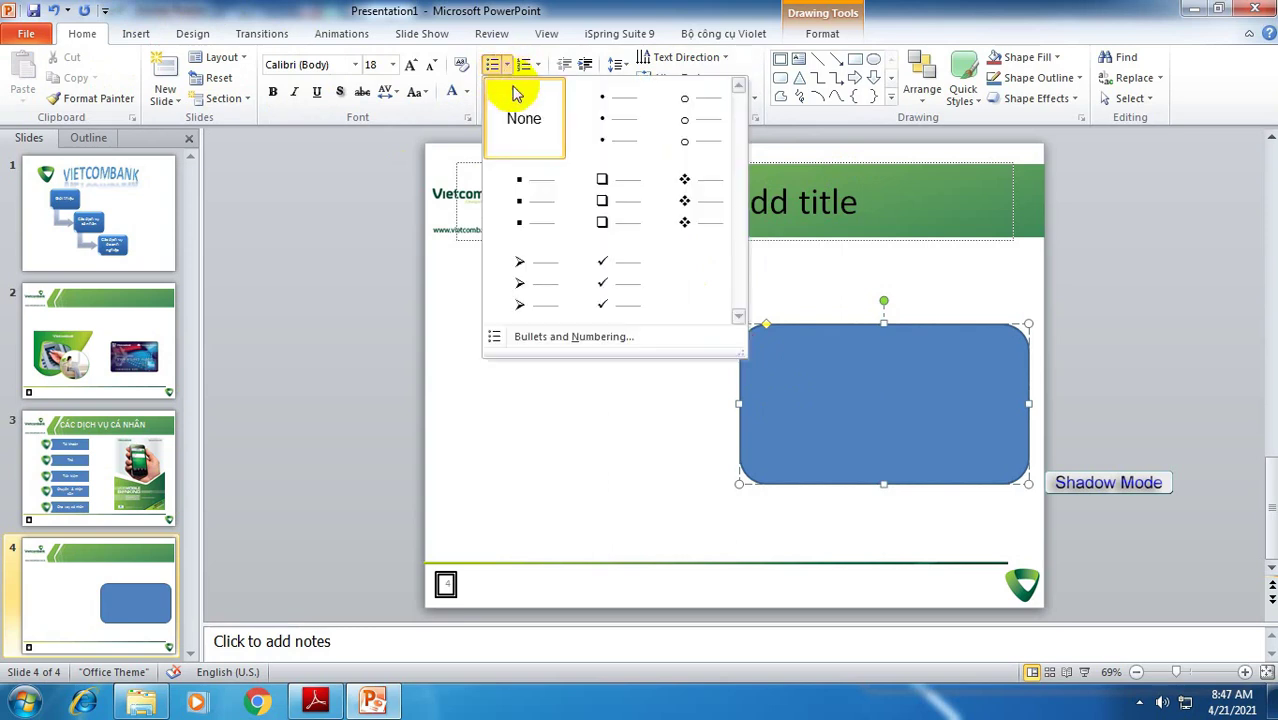
left_click(602, 114)
- Scroll up through the instruction PDF to view the sample slide
left_click(336, 706)
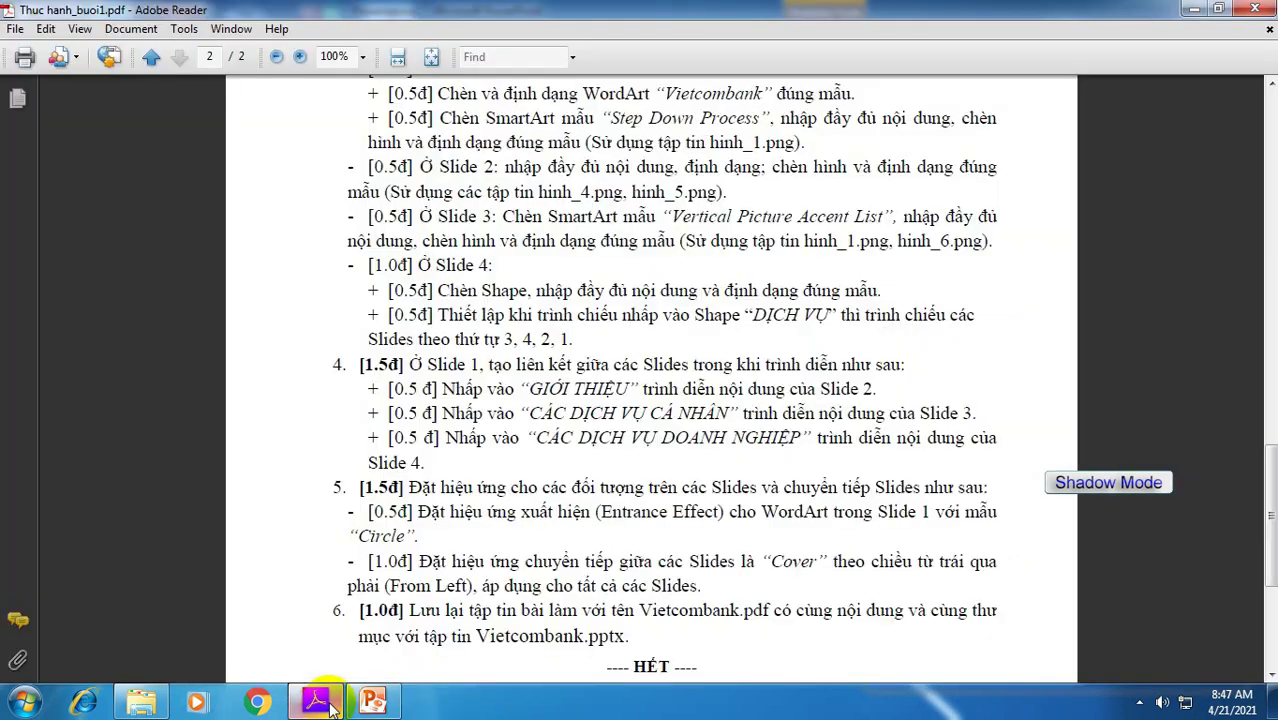
scroll(542, 371, "up", 7)
scroll(465, 371, "up", 8)
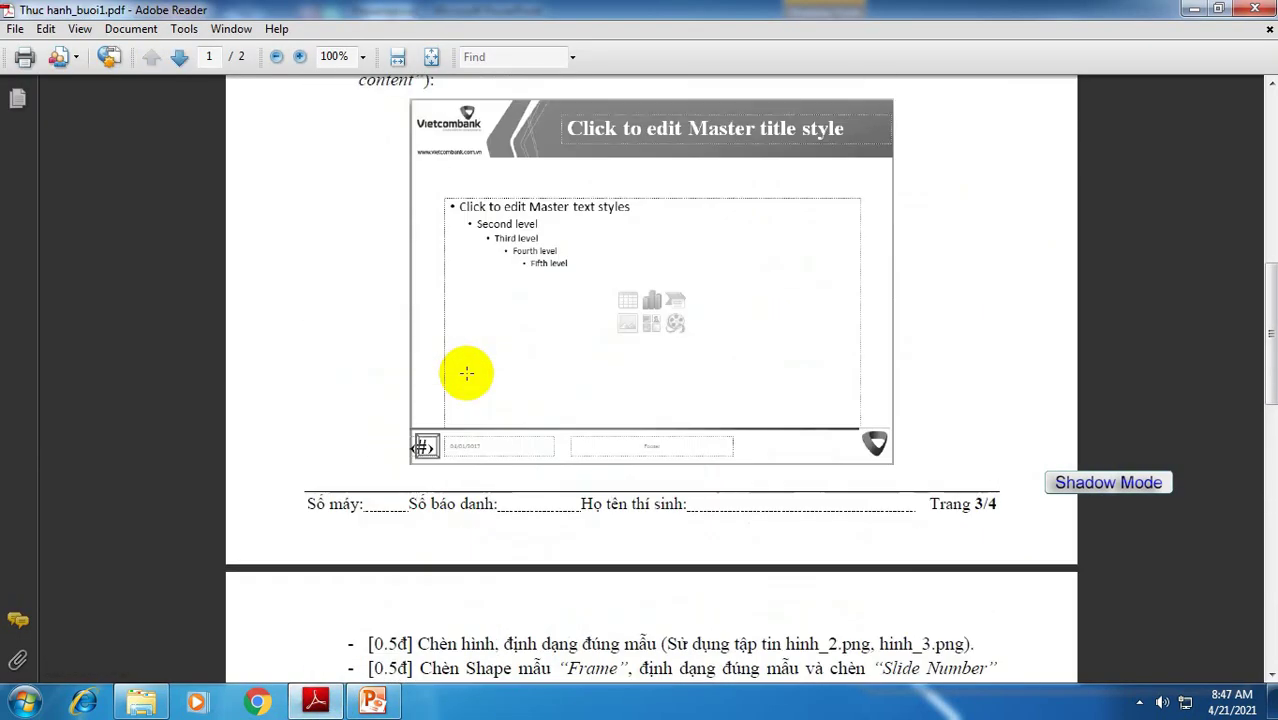
scroll(467, 378, "up", 5)
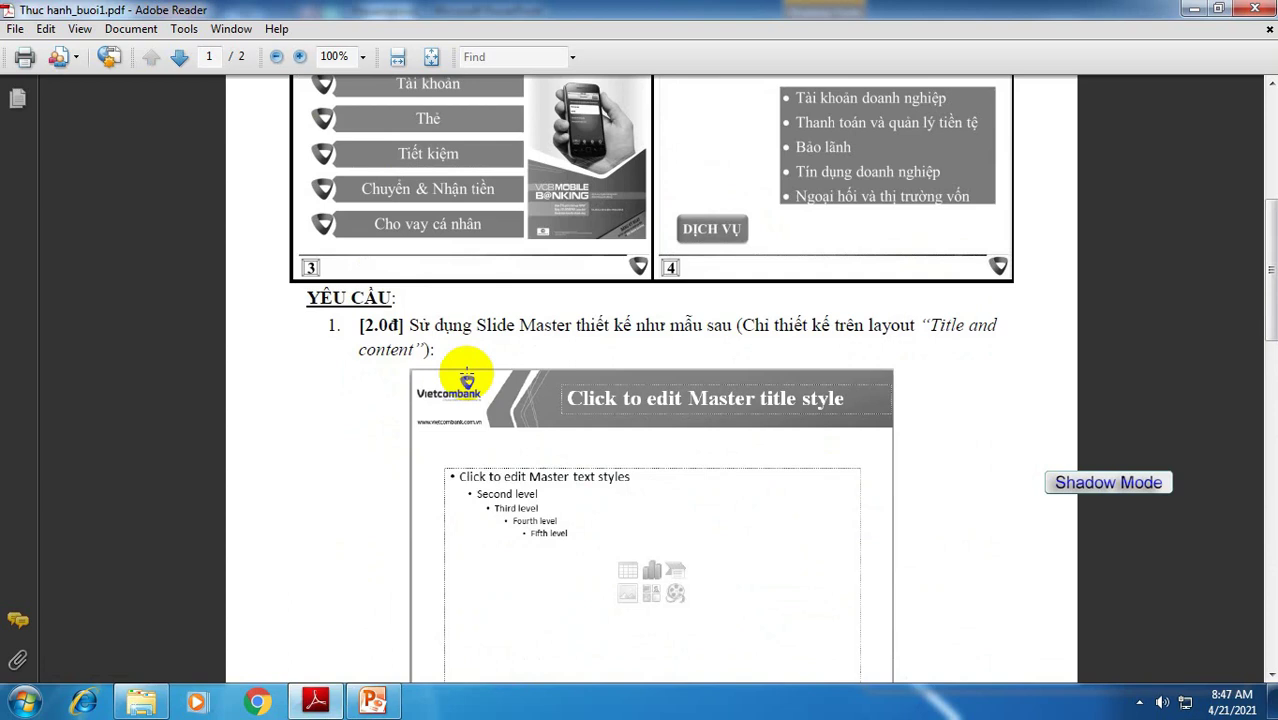
- Type bullets 'Tài khoản doanh nghiệp' and 'Thanh toán và quản lý tiền tệ' into the rectangle
left_click(372, 700)
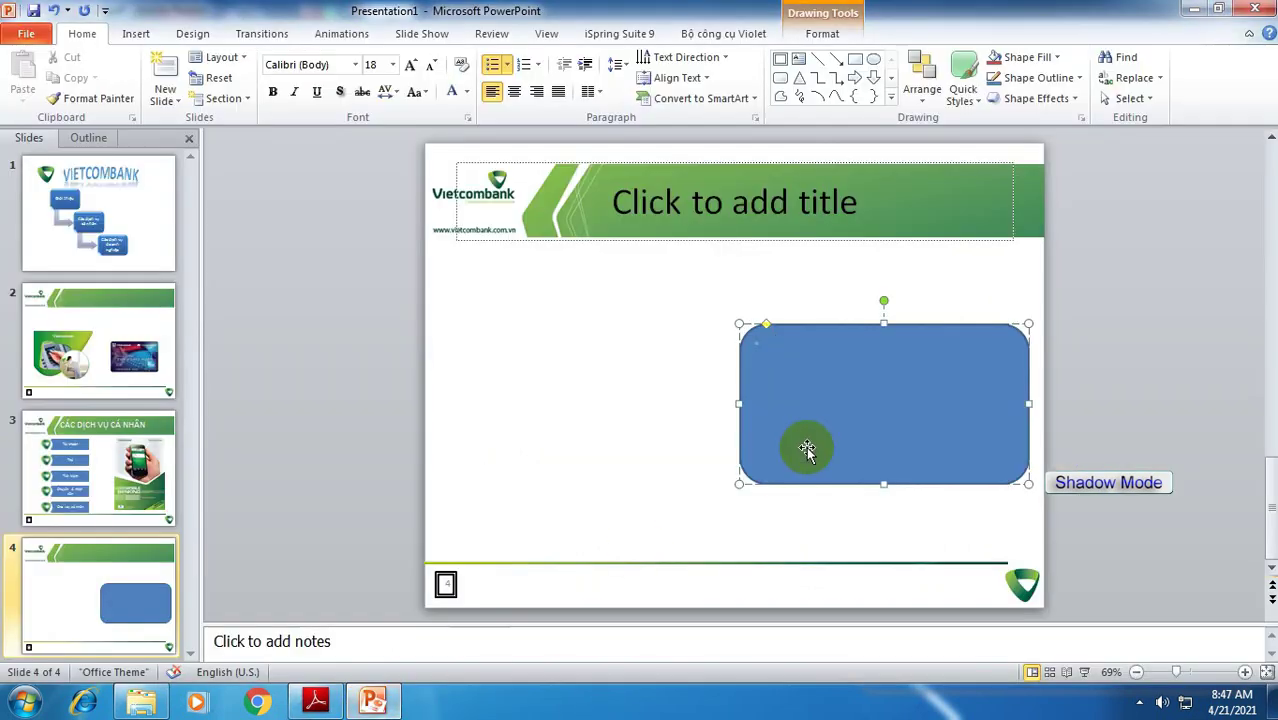
type("Taì")
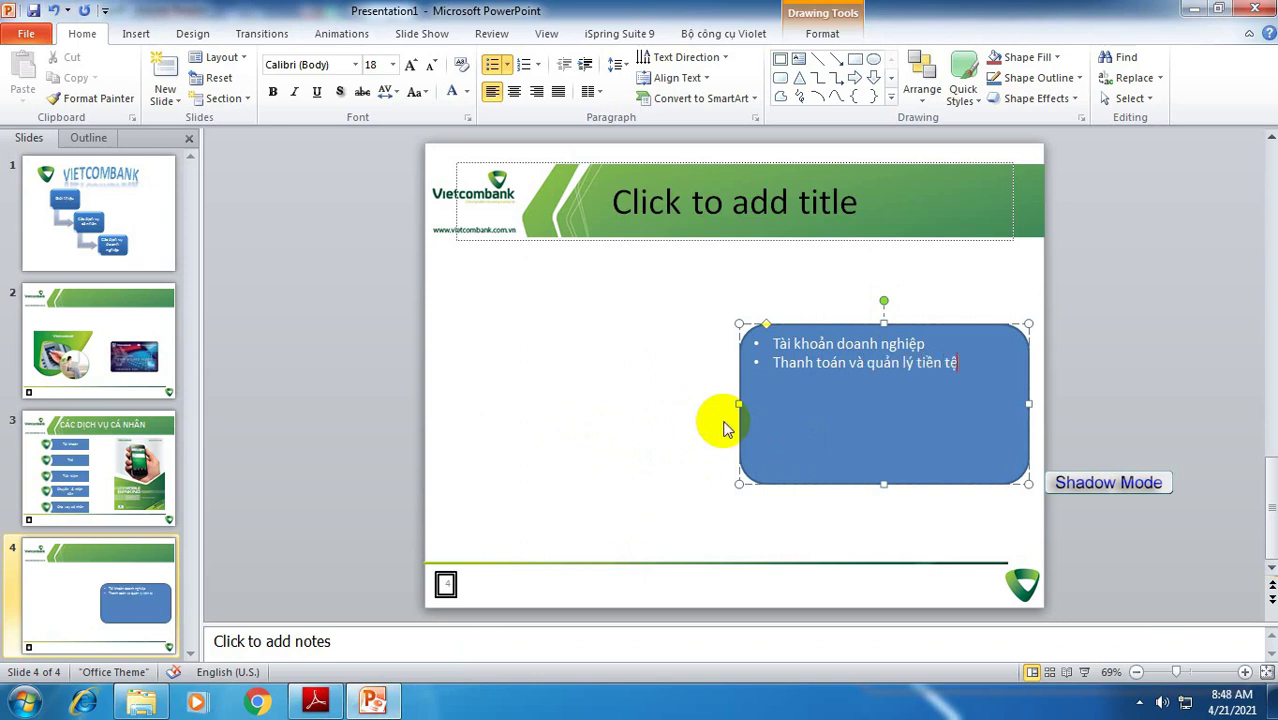
left_click(490, 424)
- Draw a small rounded rectangle at slide 4's lower left and label it 'Dịch vụ'
left_click(143, 35)
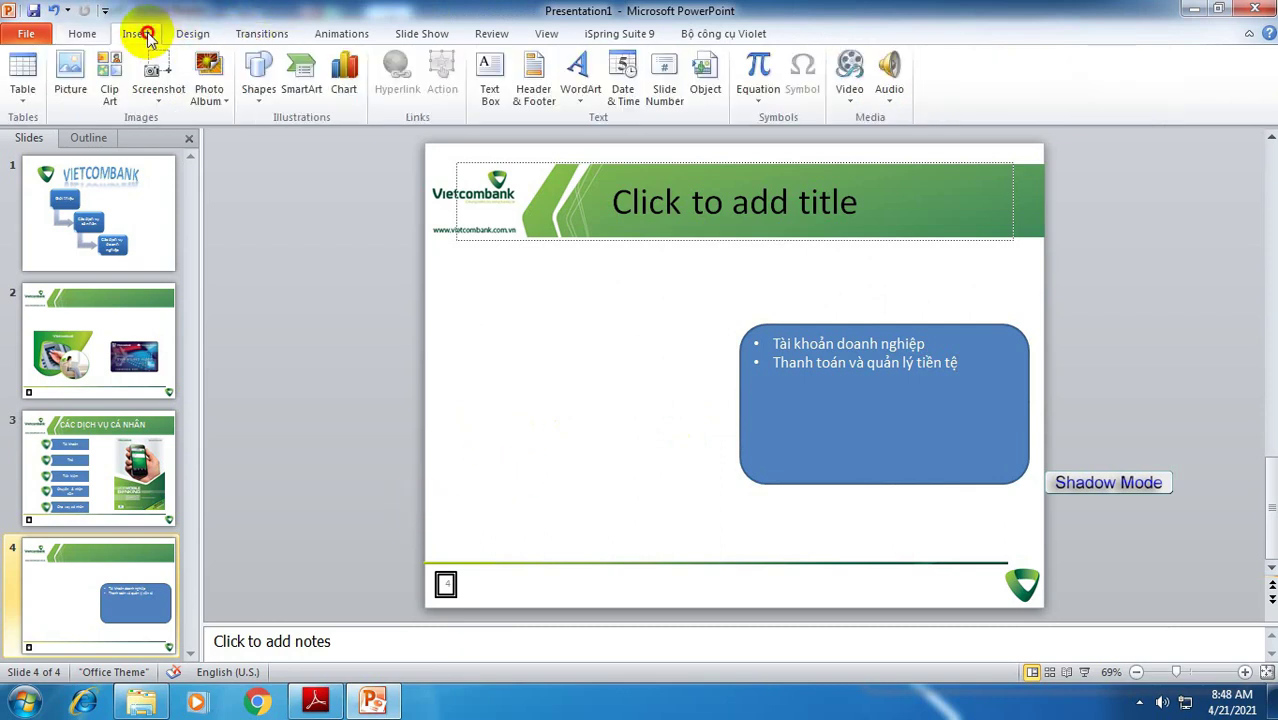
left_click(252, 100)
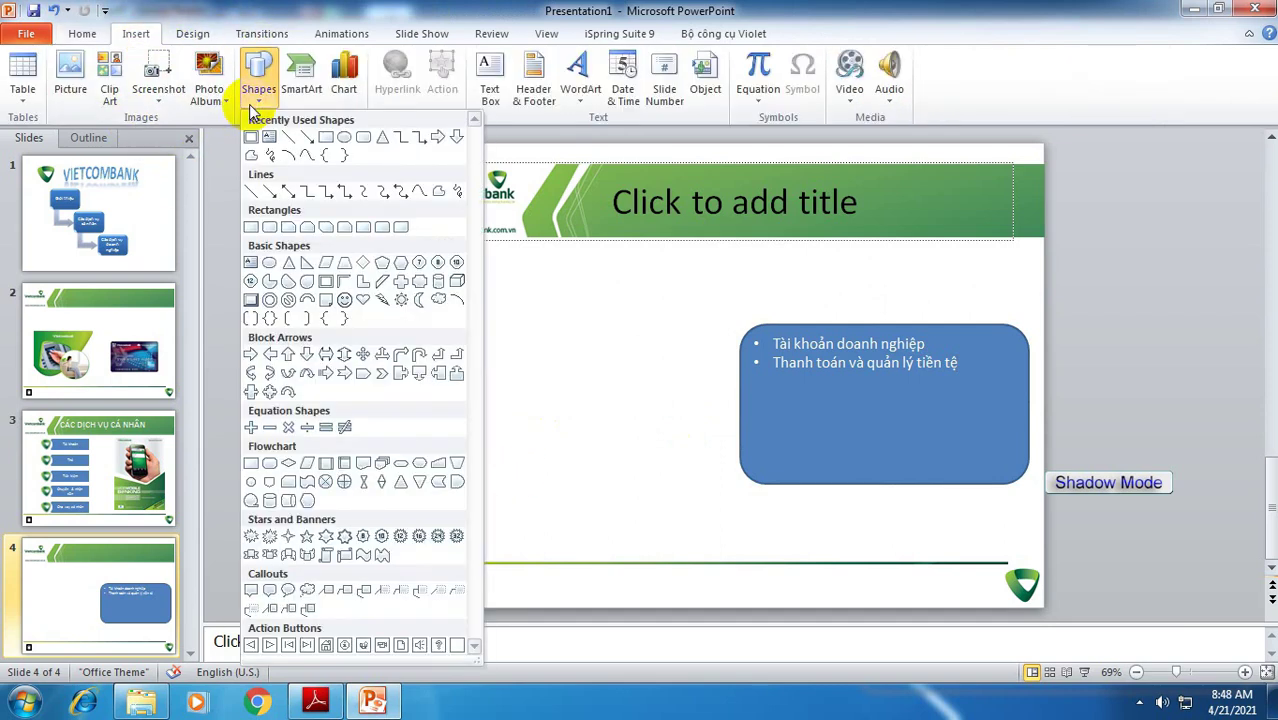
left_click(363, 136)
left_click_drag(471, 468, 617, 518)
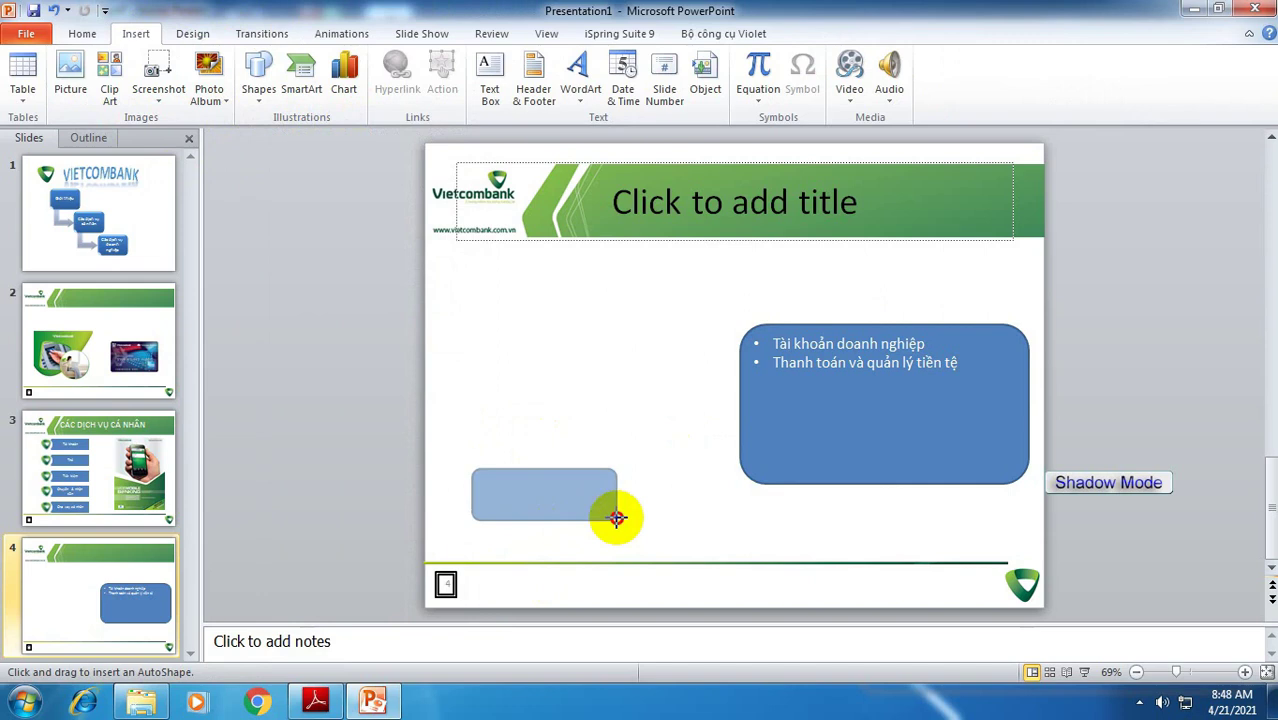
right_click(570, 507)
left_click(613, 300)
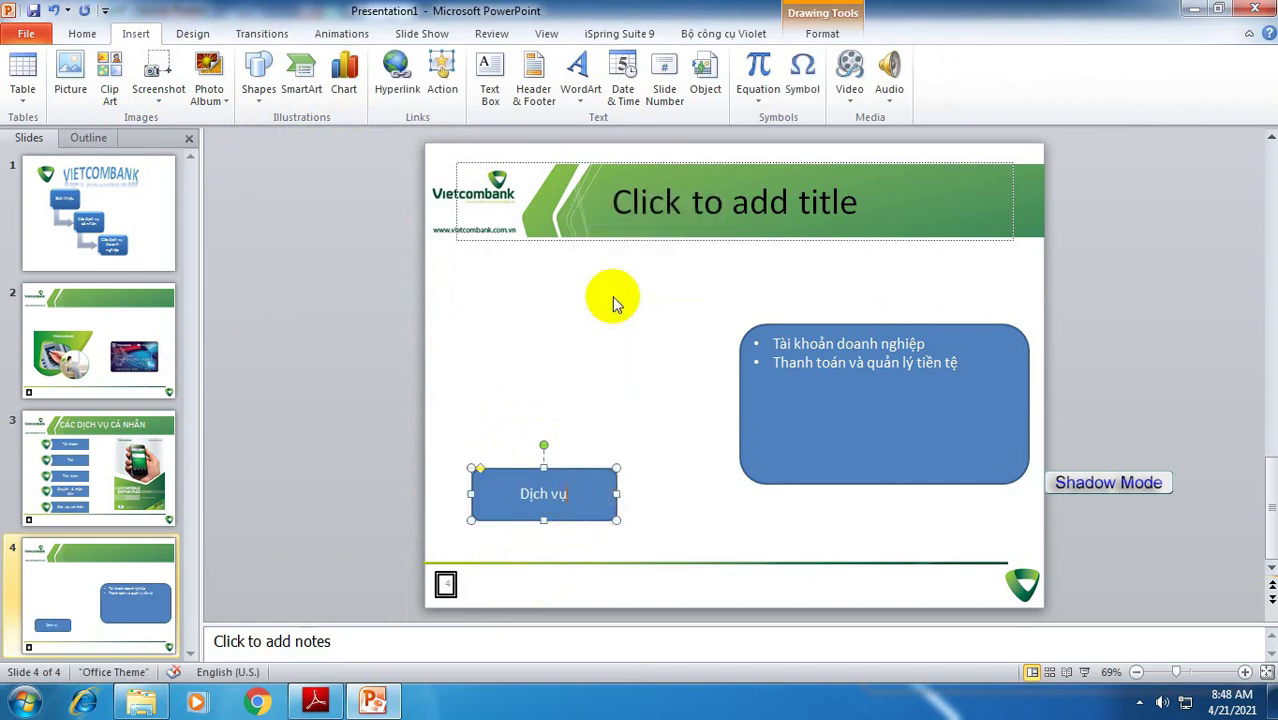
left_click(653, 515)
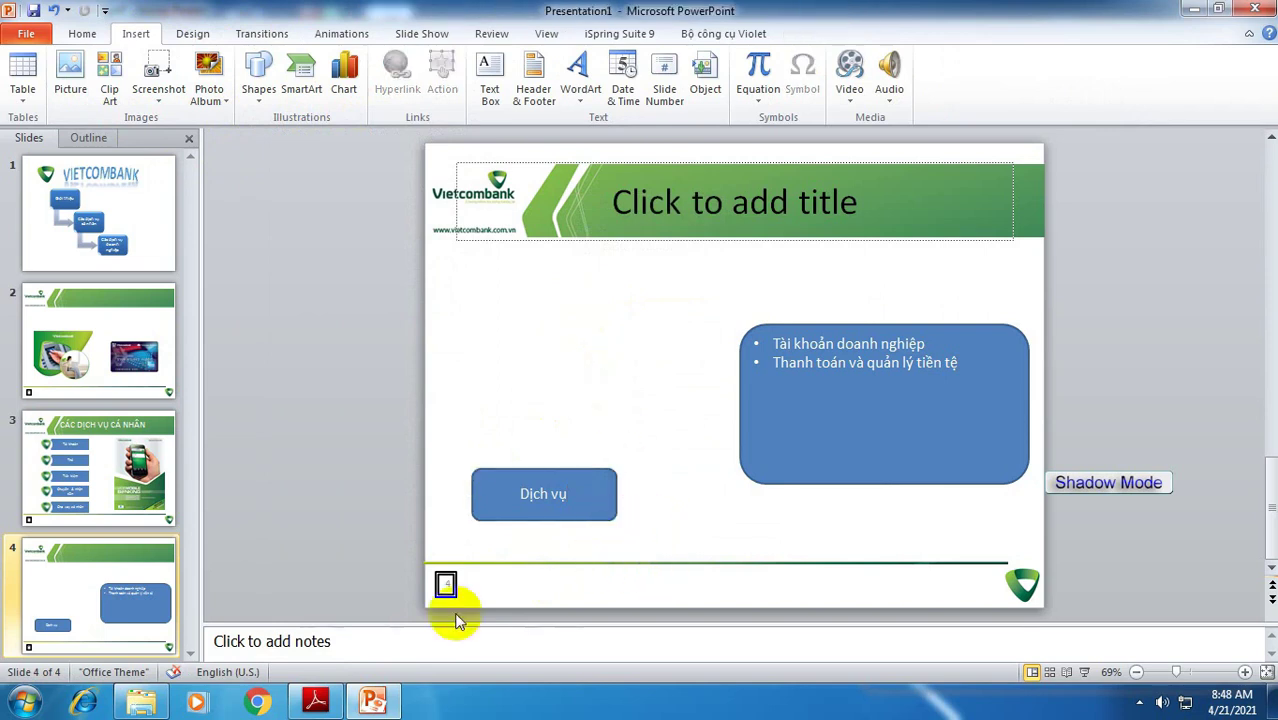
left_click(318, 705)
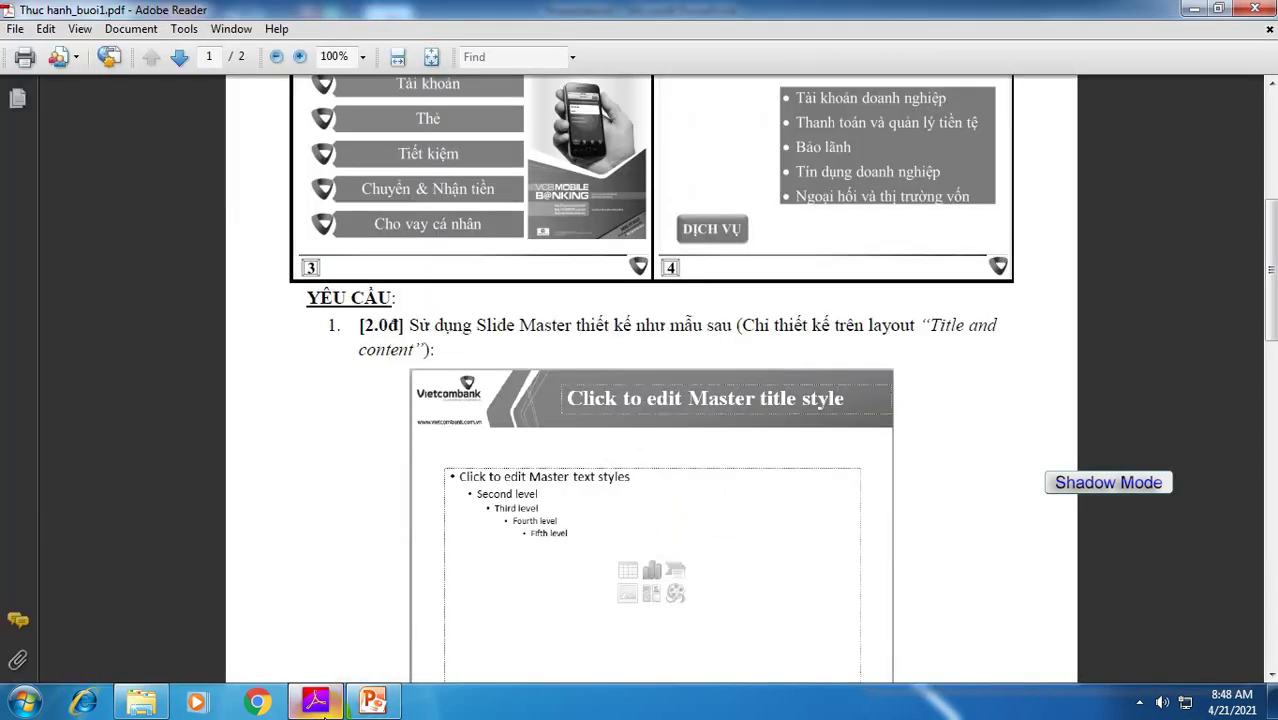
- Scroll to requirement items 2–5 on page 2, then select slide 4's Dịch vụ shape
scroll(530, 320, "down", 5)
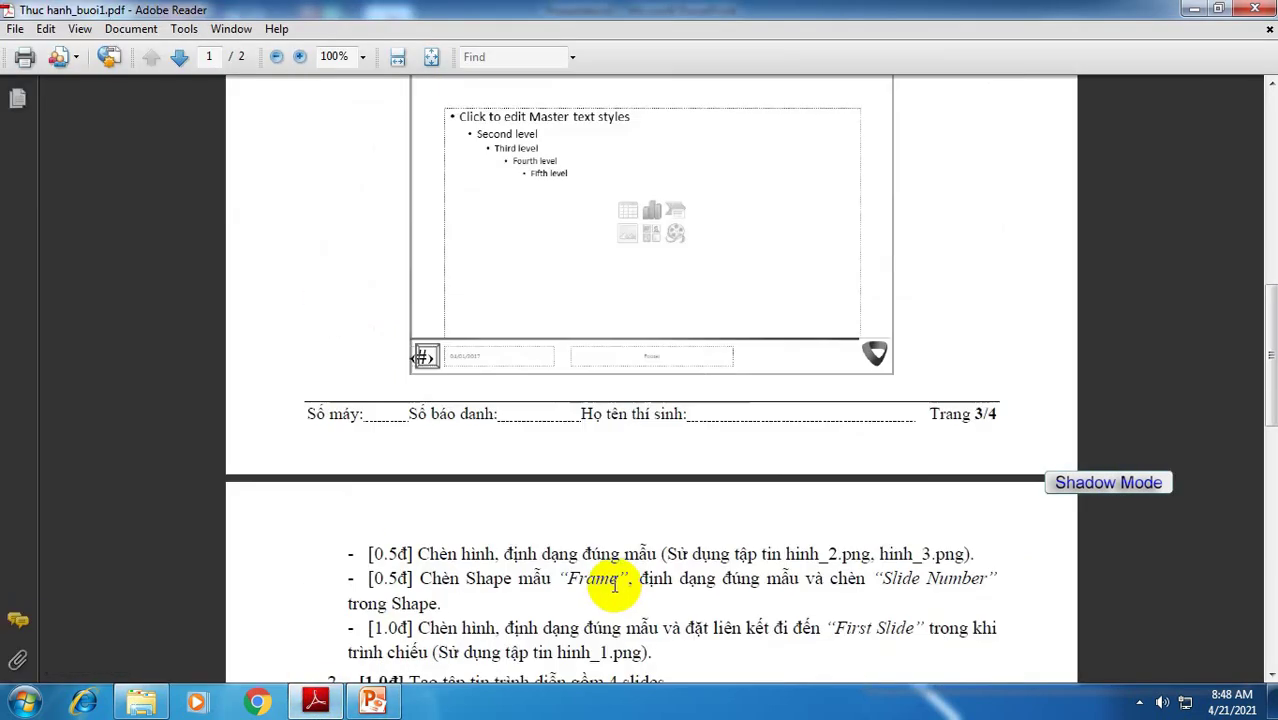
scroll(604, 577, "down", 5)
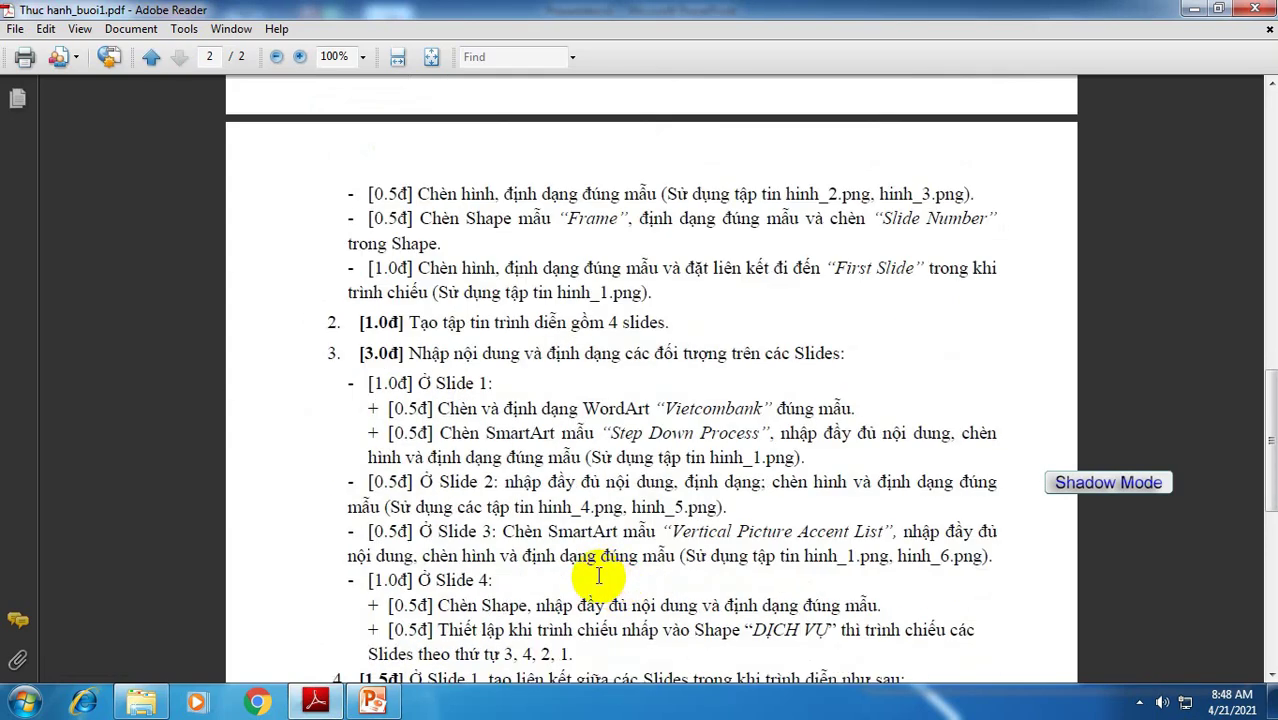
scroll(599, 577, "down", 3)
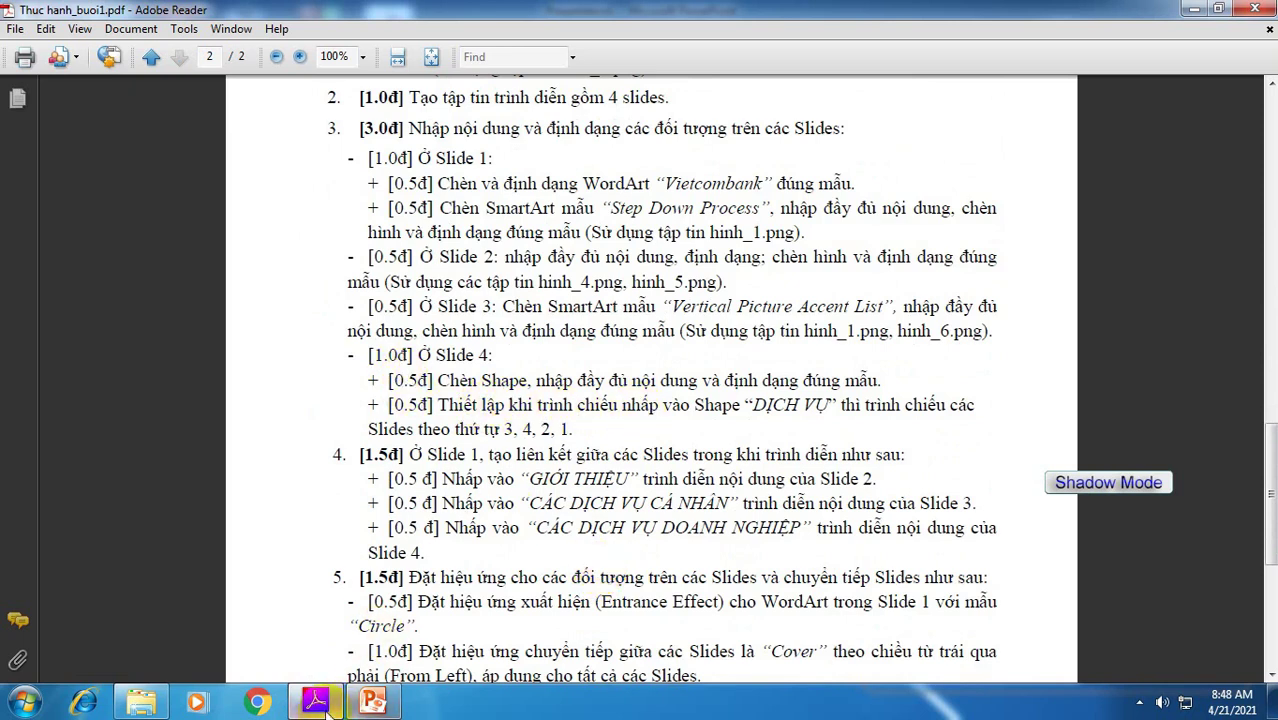
left_click(372, 703)
left_click(570, 518)
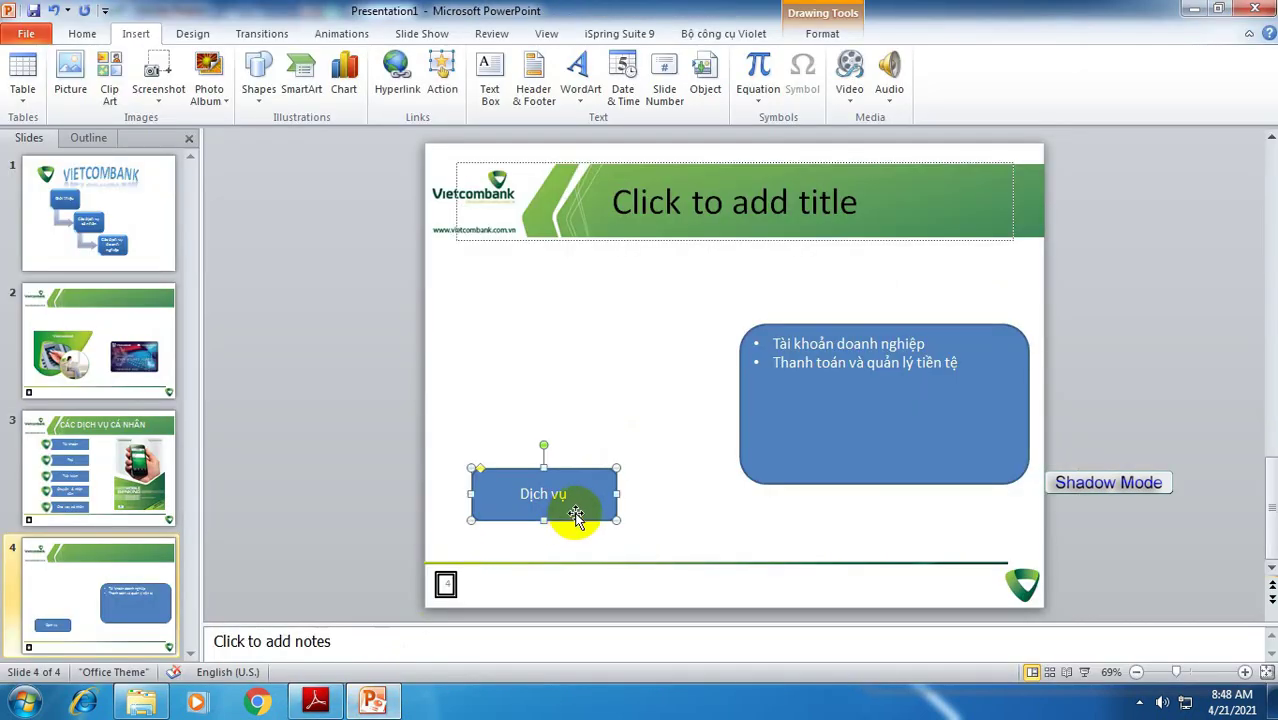
- Nudge the Dịch vụ shape slightly right and start defining a new custom show
left_click_drag(470, 493, 482, 493)
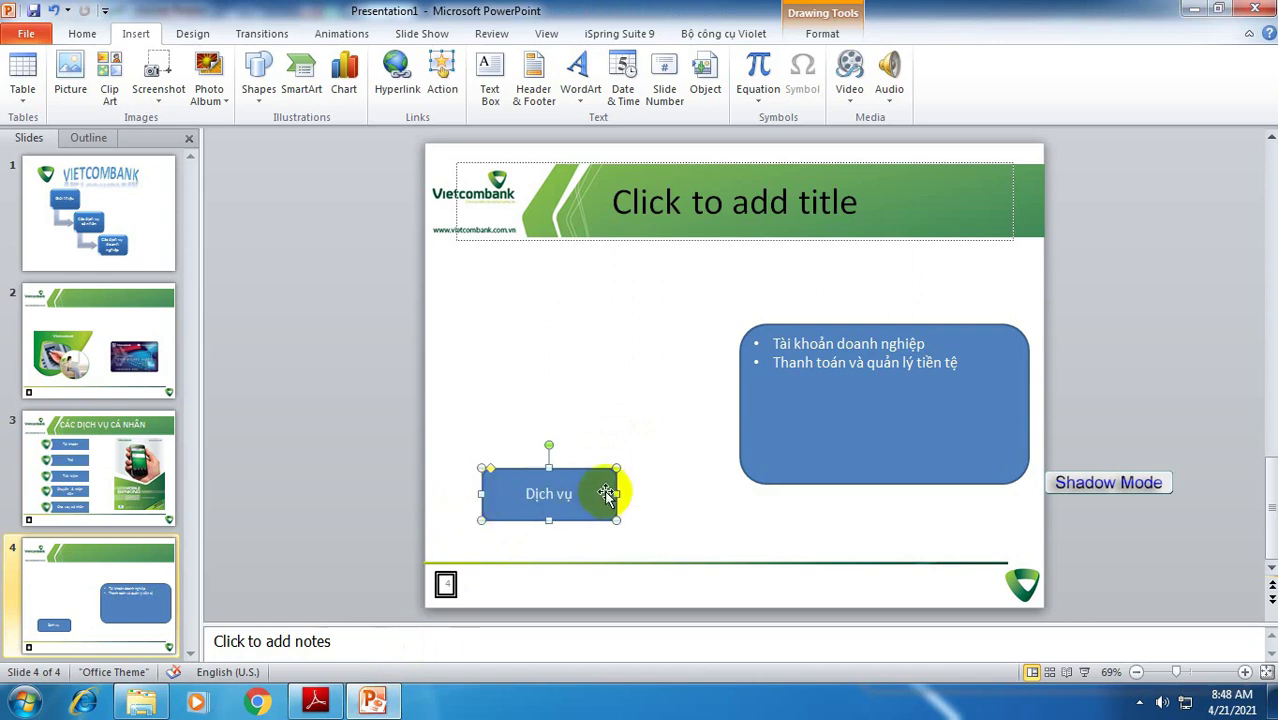
left_click(491, 356)
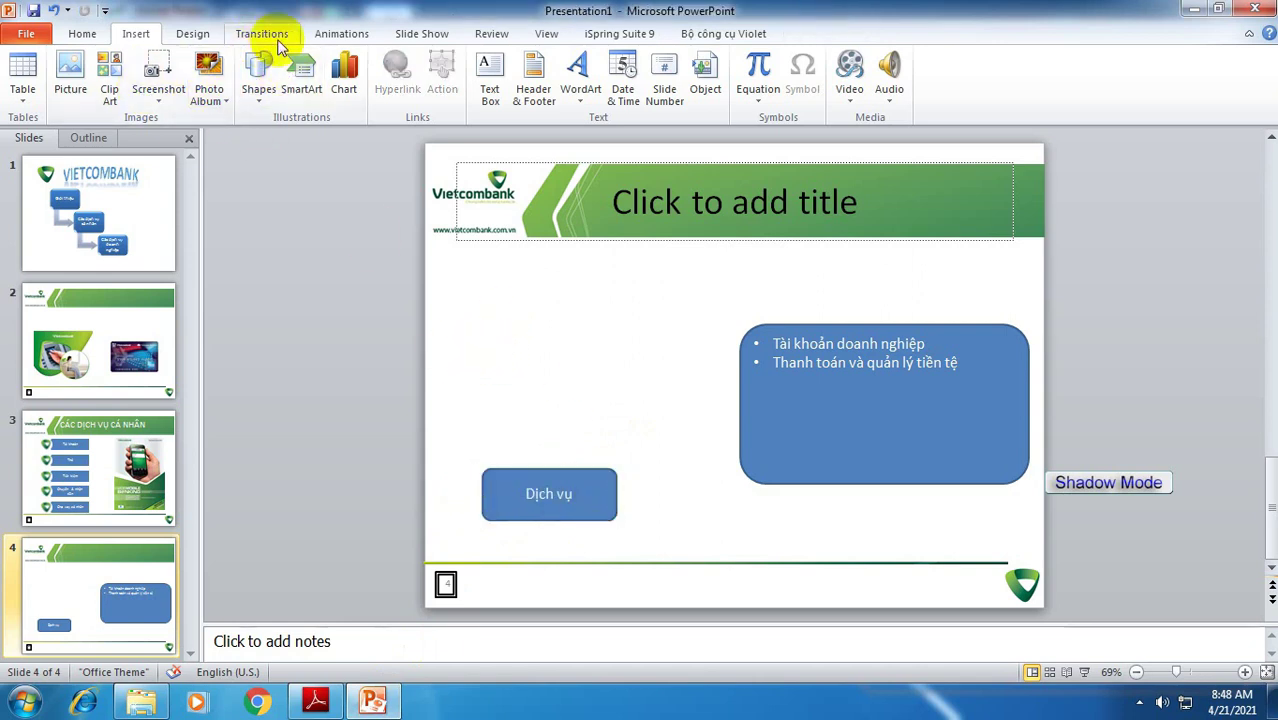
left_click(416, 33)
left_click(223, 100)
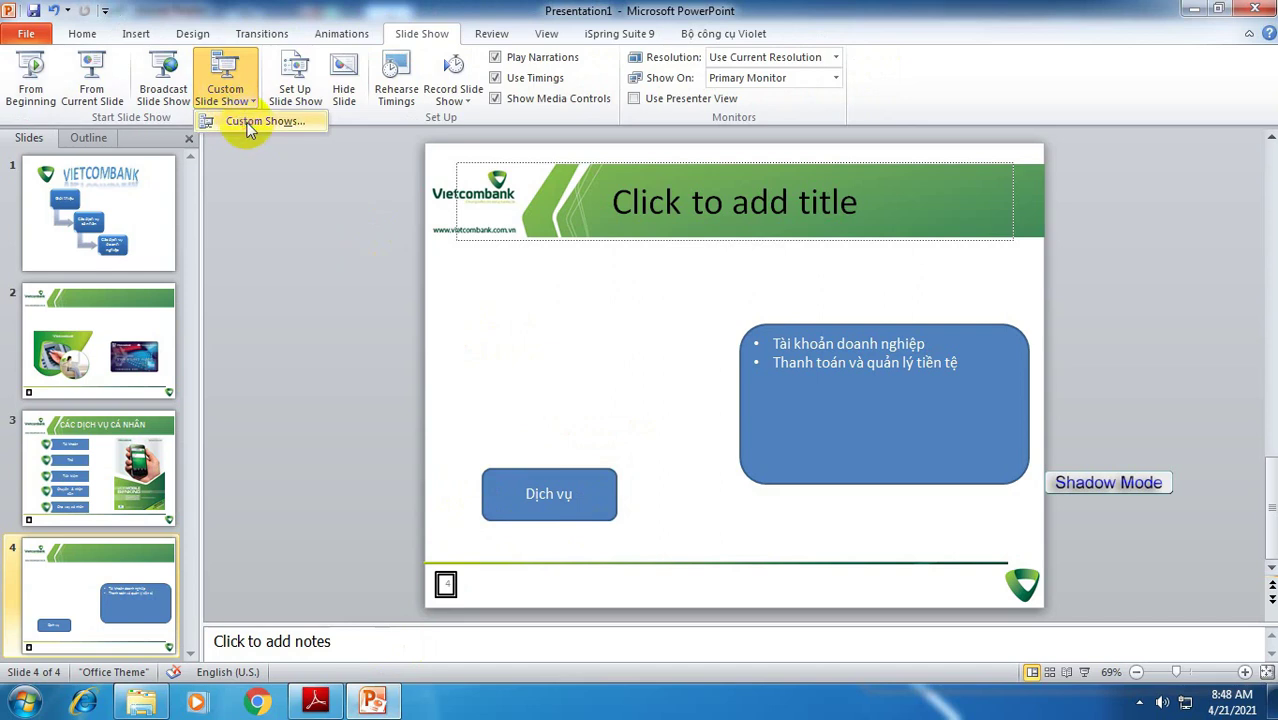
left_click(248, 120)
left_click(758, 284)
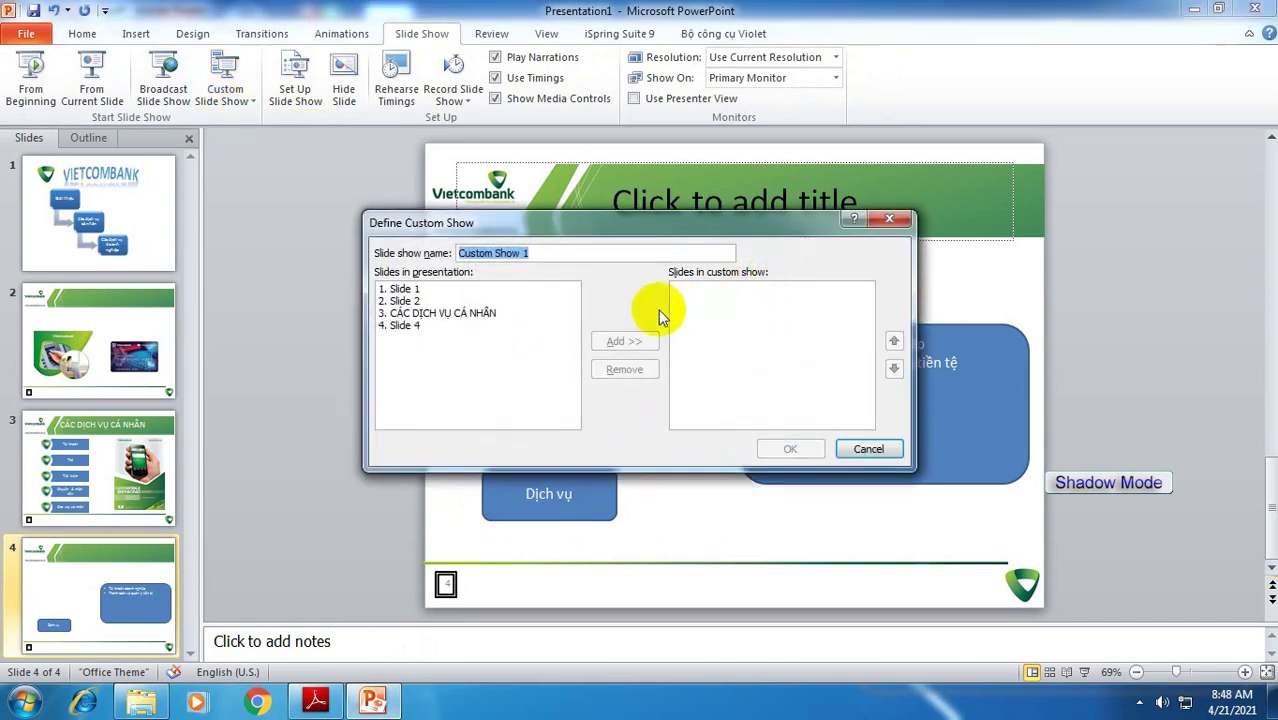
- Add slides 3, 4, 2 and 1 to Custom Show 1 and save it
left_click(420, 313)
left_click(620, 341)
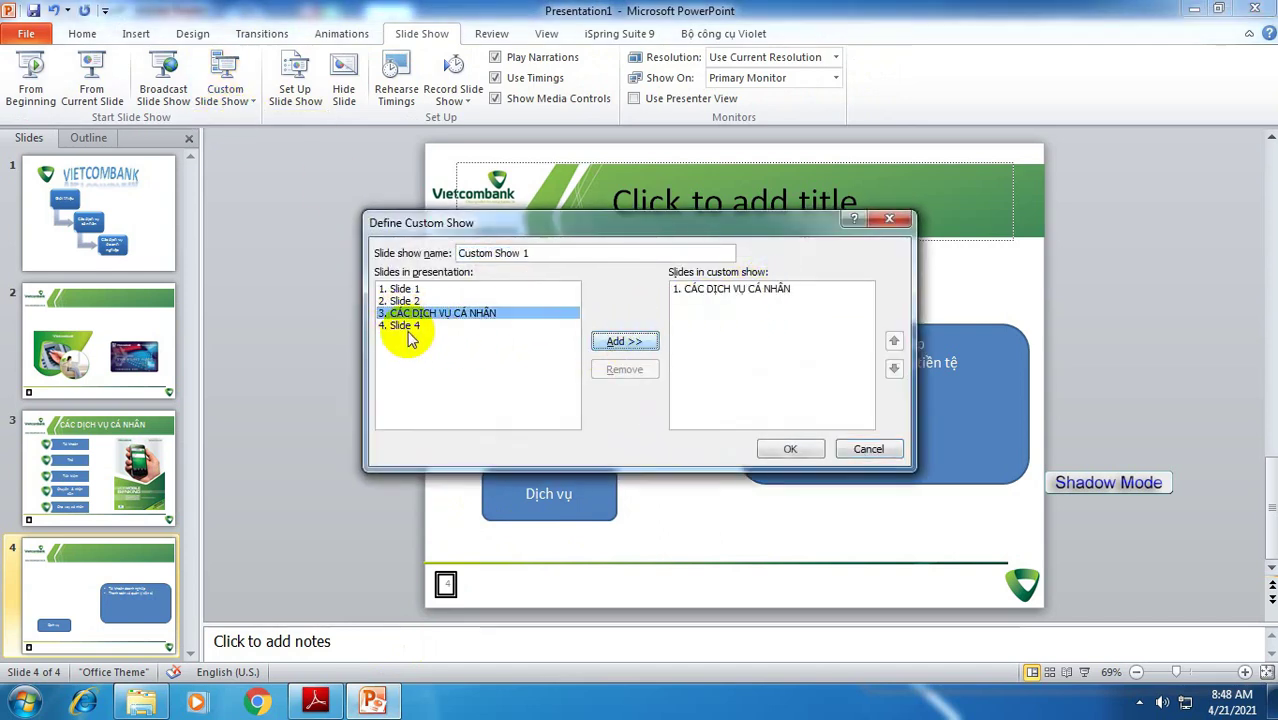
left_click(400, 325)
left_click(600, 342)
left_click(405, 300)
left_click(622, 342)
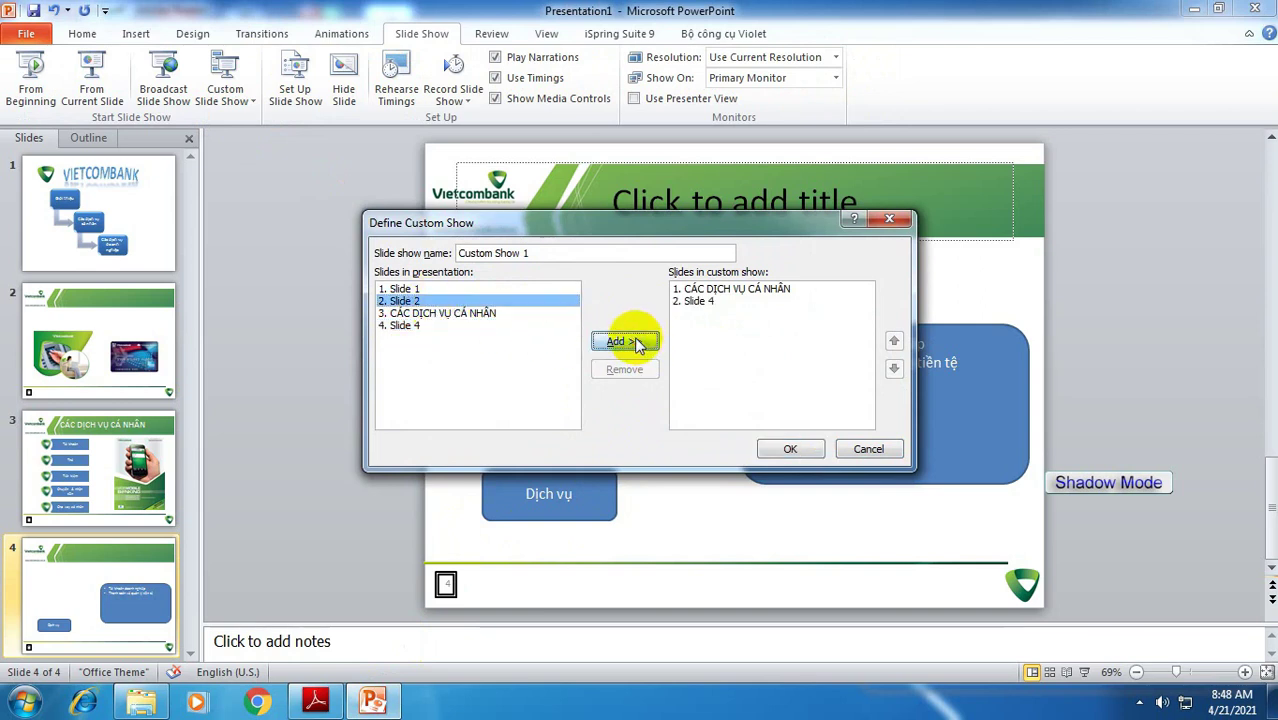
left_click(400, 288)
left_click(620, 341)
left_click(787, 446)
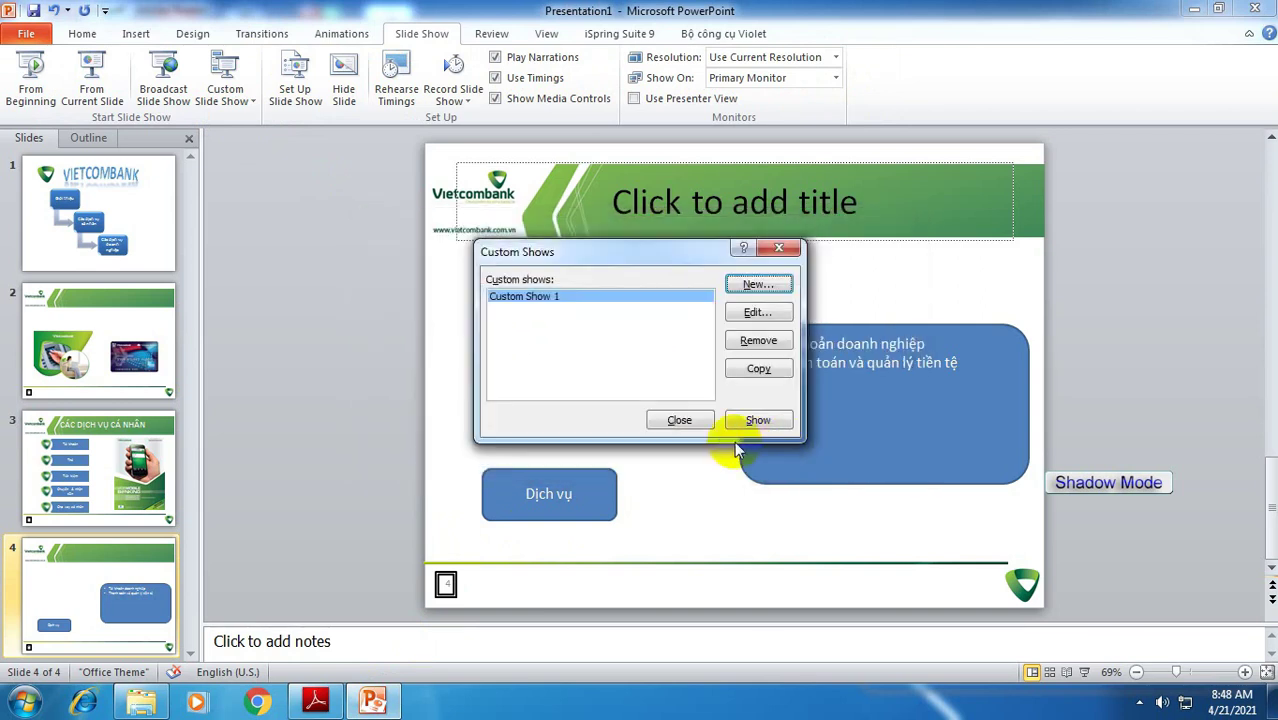
left_click(682, 422)
- Hyperlink the Dịch vụ shape to Custom Show 1 within this document
left_click(552, 517)
right_click(550, 516)
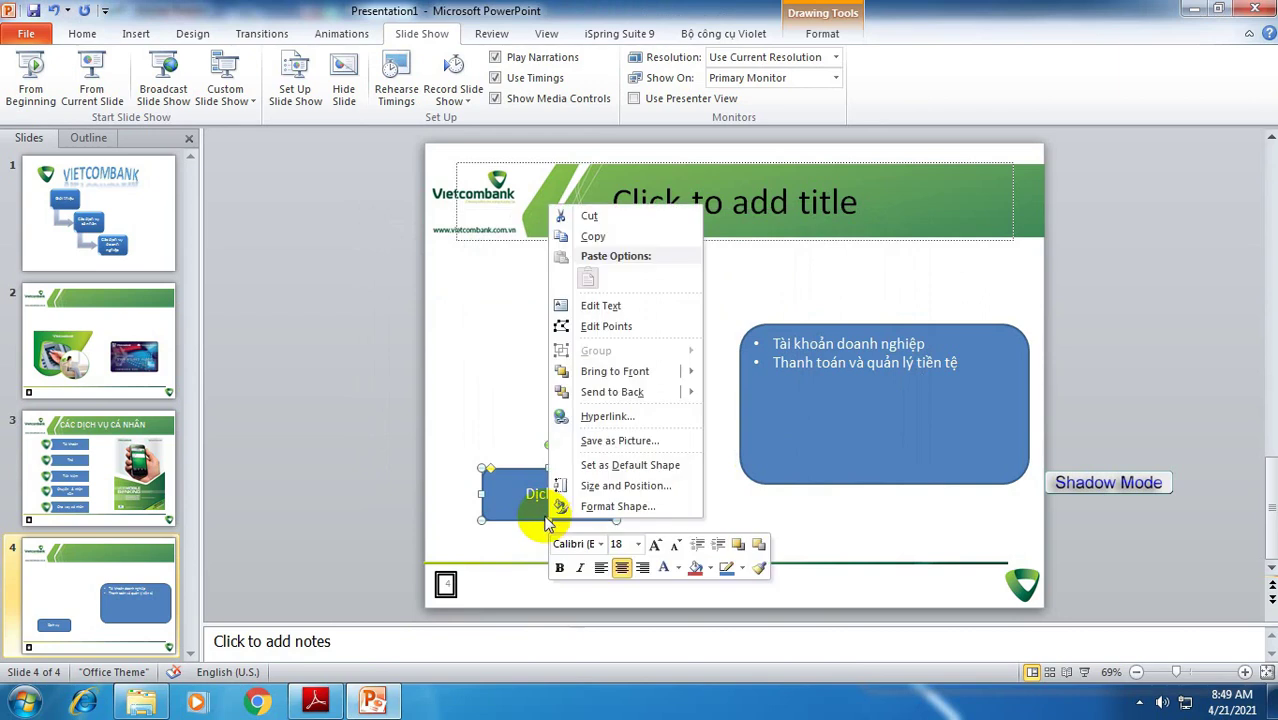
left_click(605, 418)
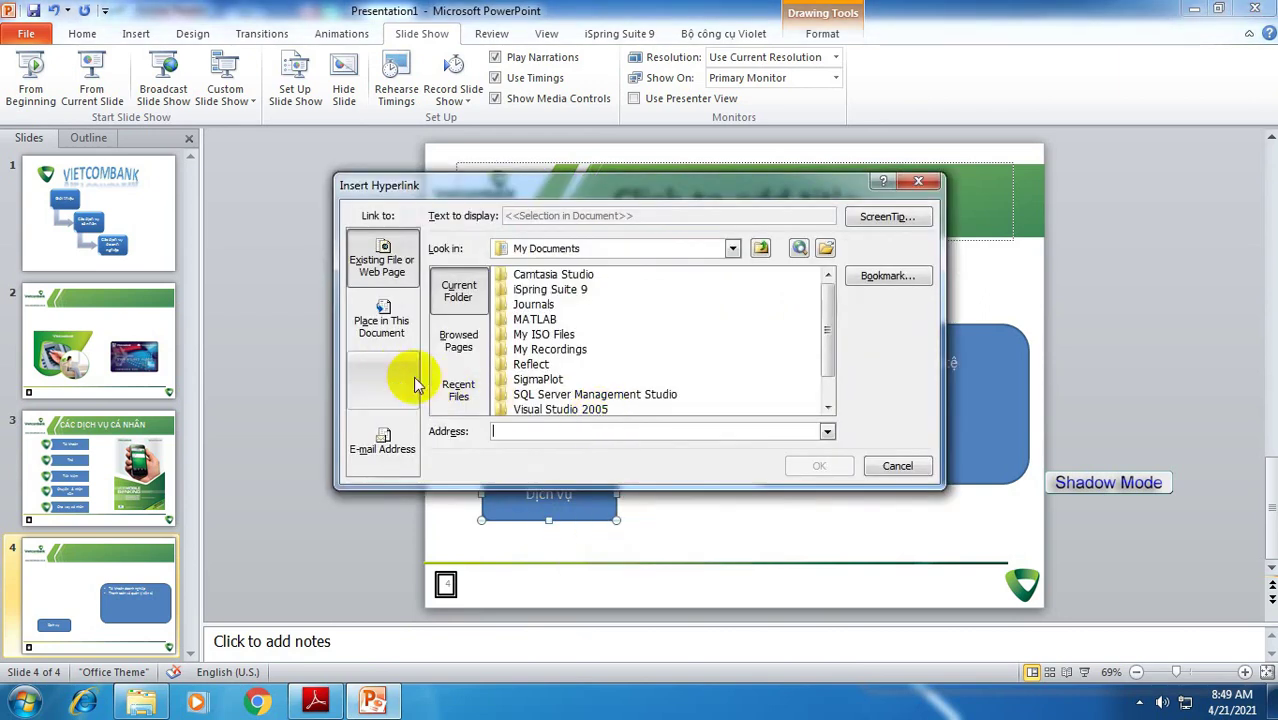
left_click(381, 320)
left_click(510, 412)
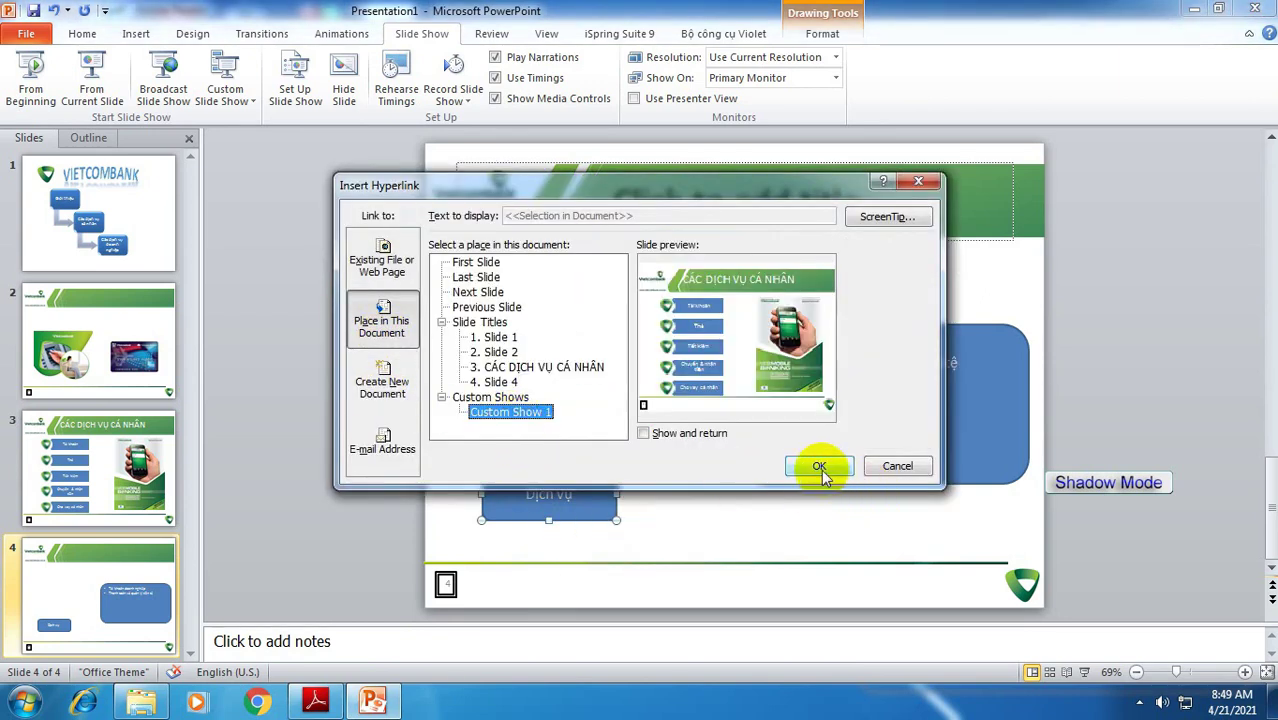
left_click(819, 466)
left_click(709, 519)
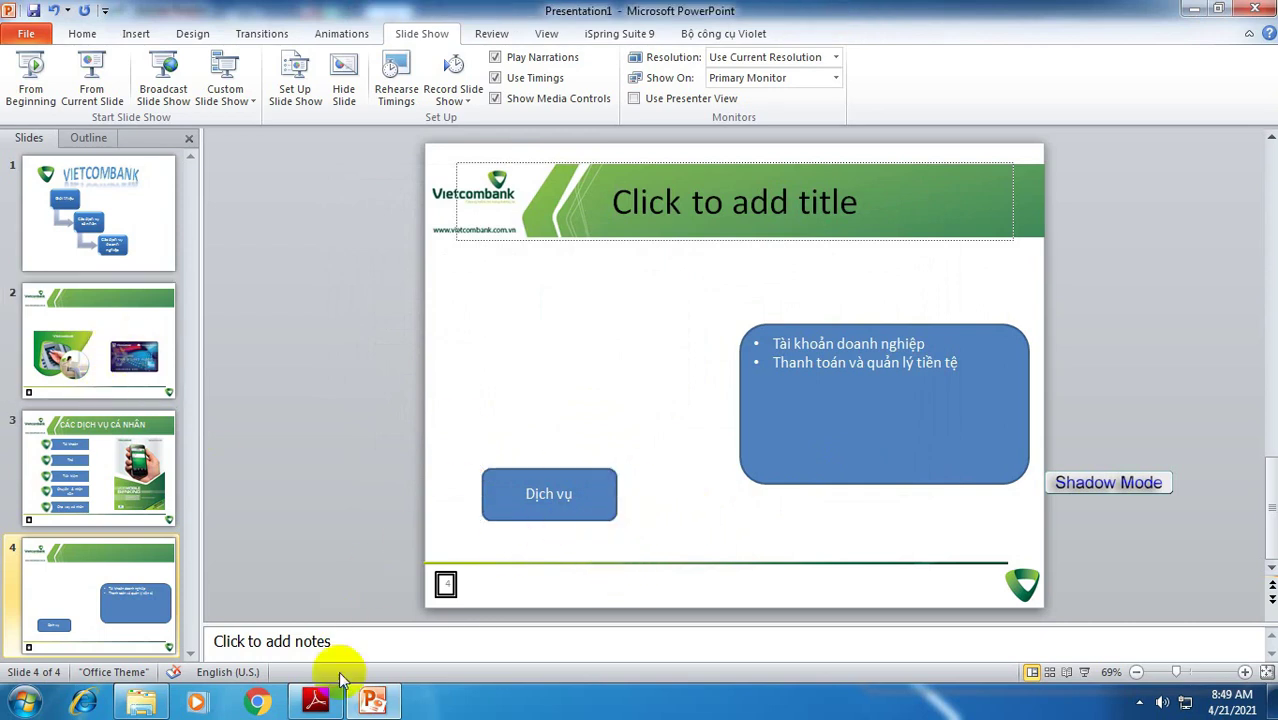
left_click(316, 700)
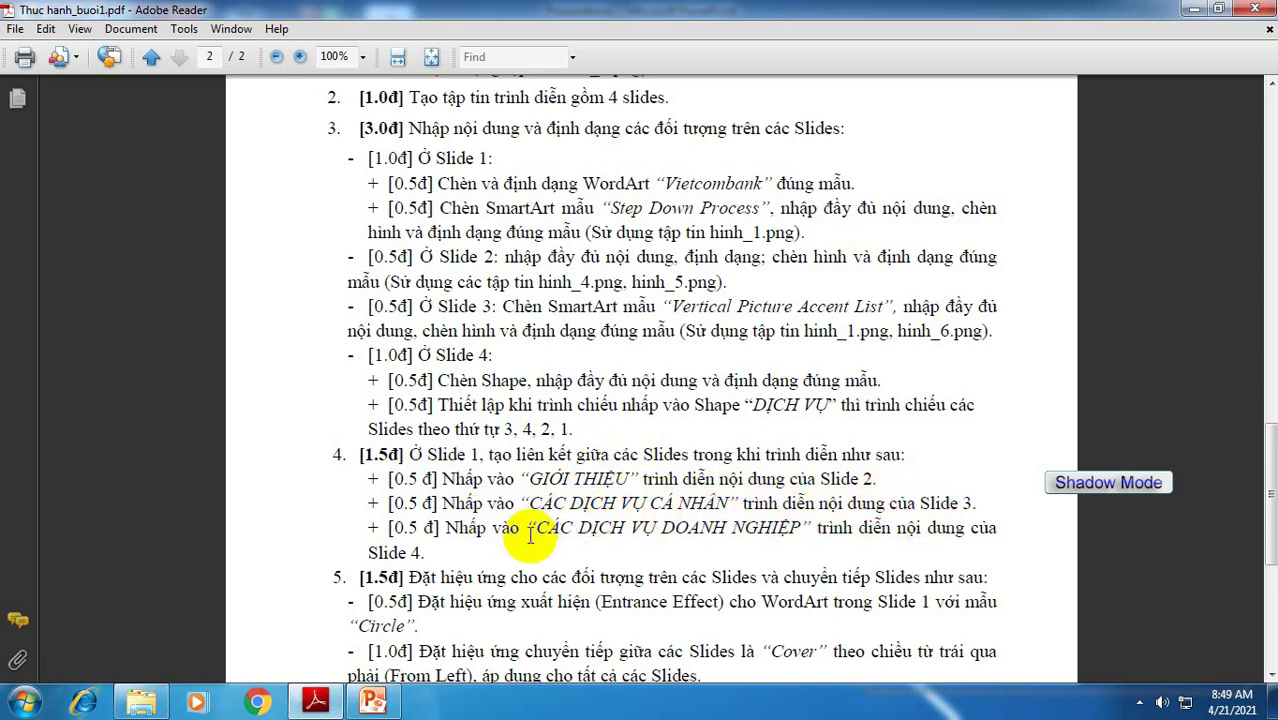
- Return to PowerPoint and show slide 1 with its step-down SmartArt diagram
left_click(390, 705)
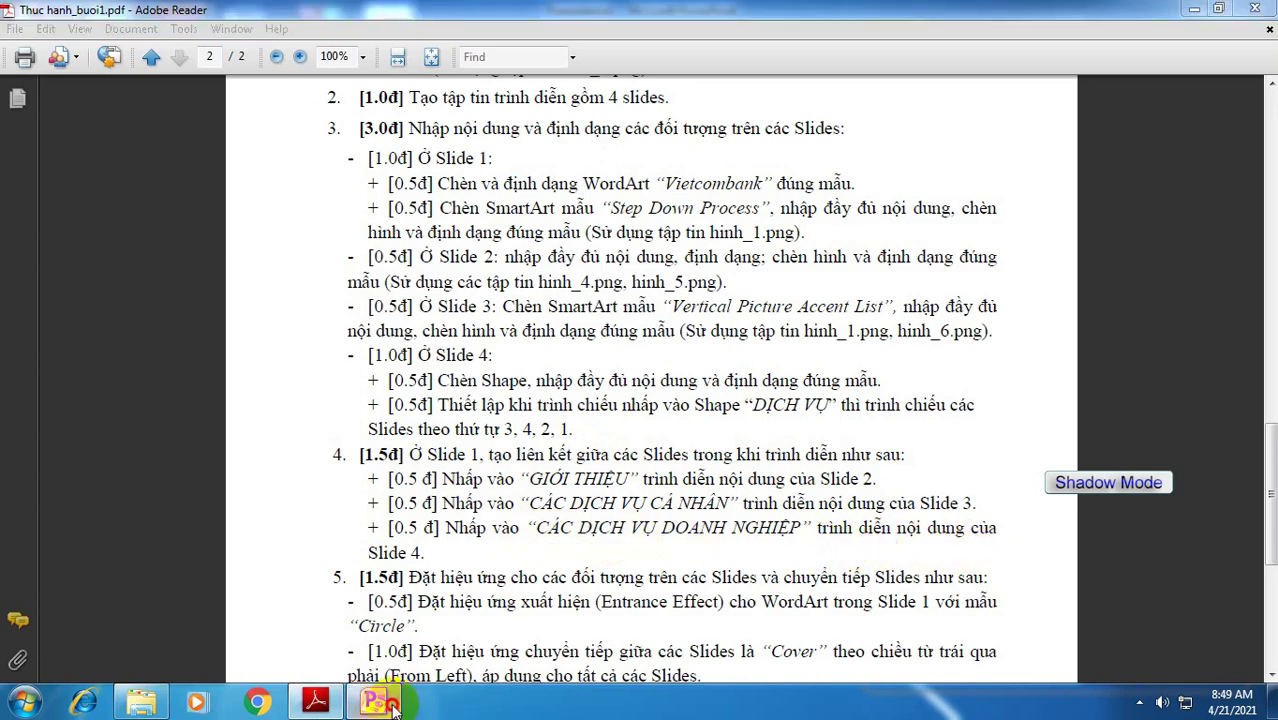
left_click(111, 228)
- Hyperlink the Giới thiệu box to Slide 2 and Các dịch vụ cá nhân to slide 3
left_click(585, 352)
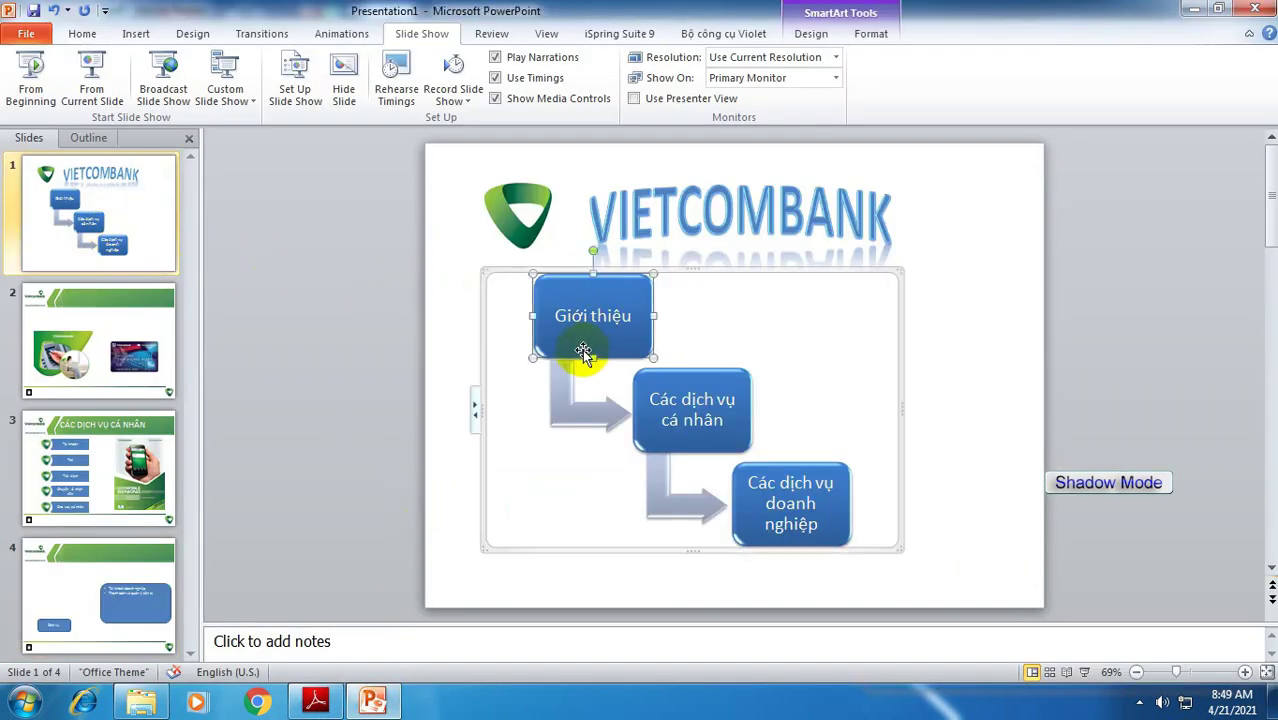
right_click(593, 352)
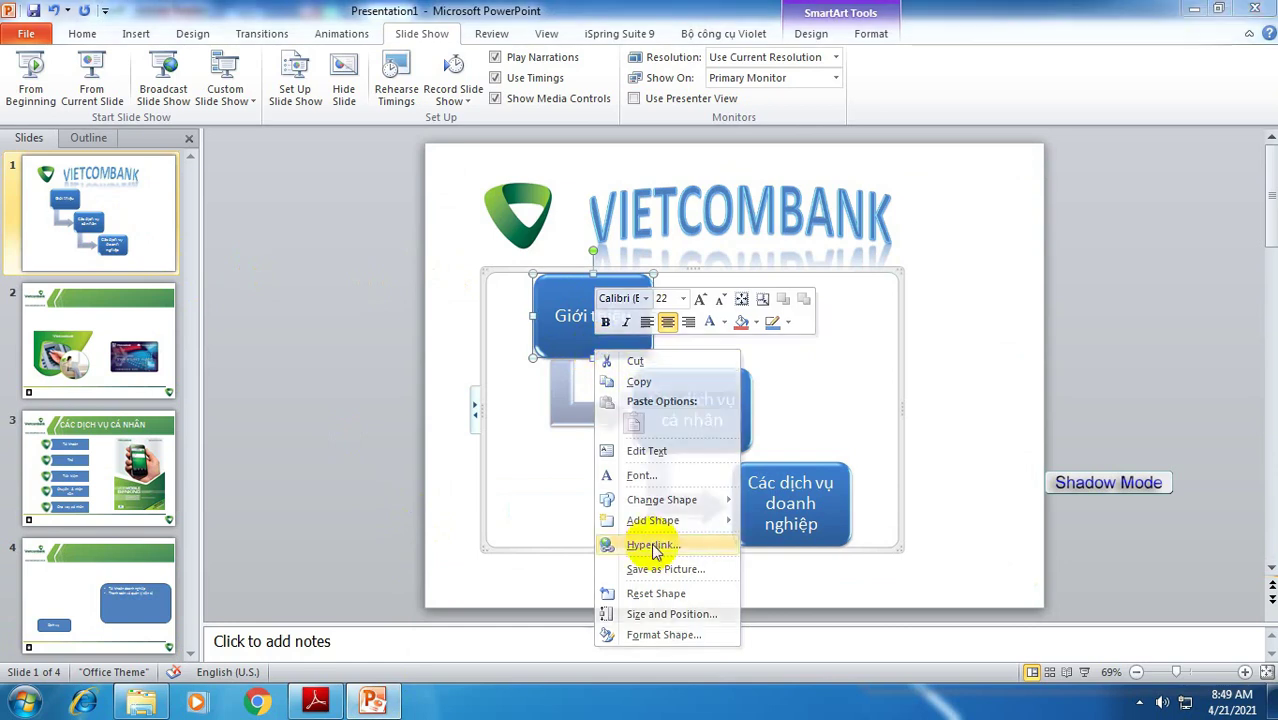
left_click(607, 537)
left_click(510, 352)
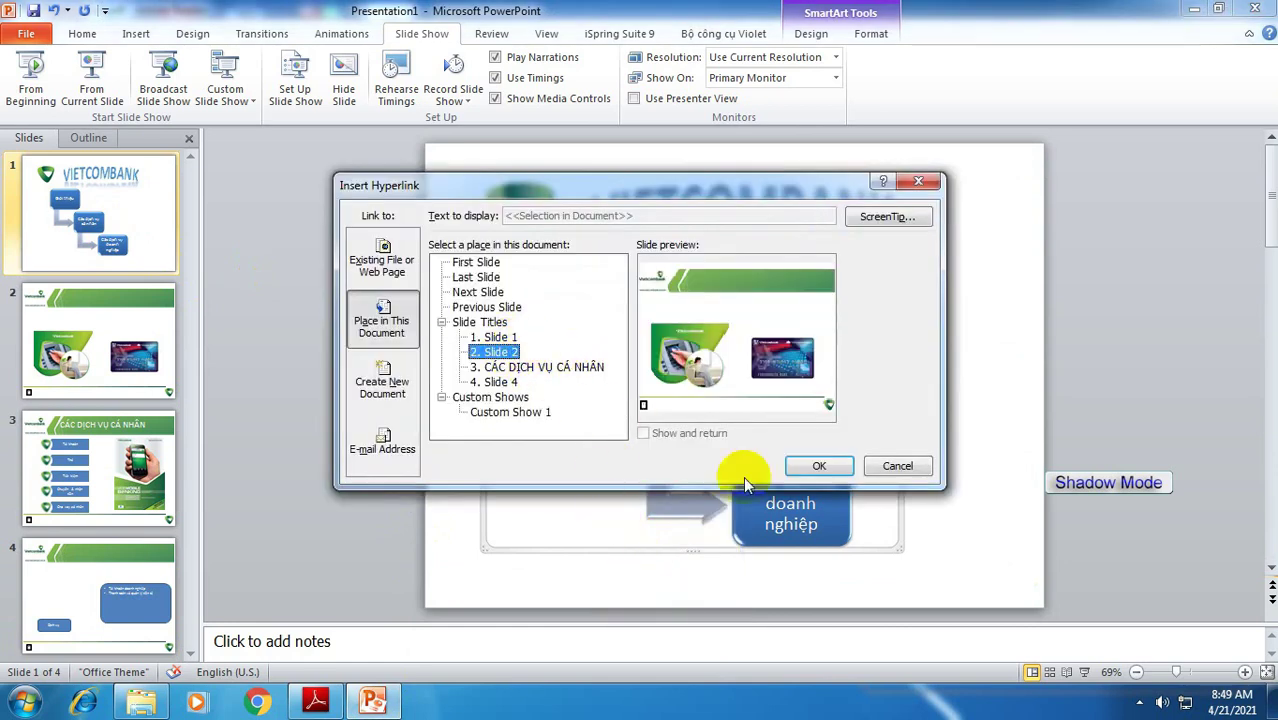
left_click(819, 466)
left_click(697, 447)
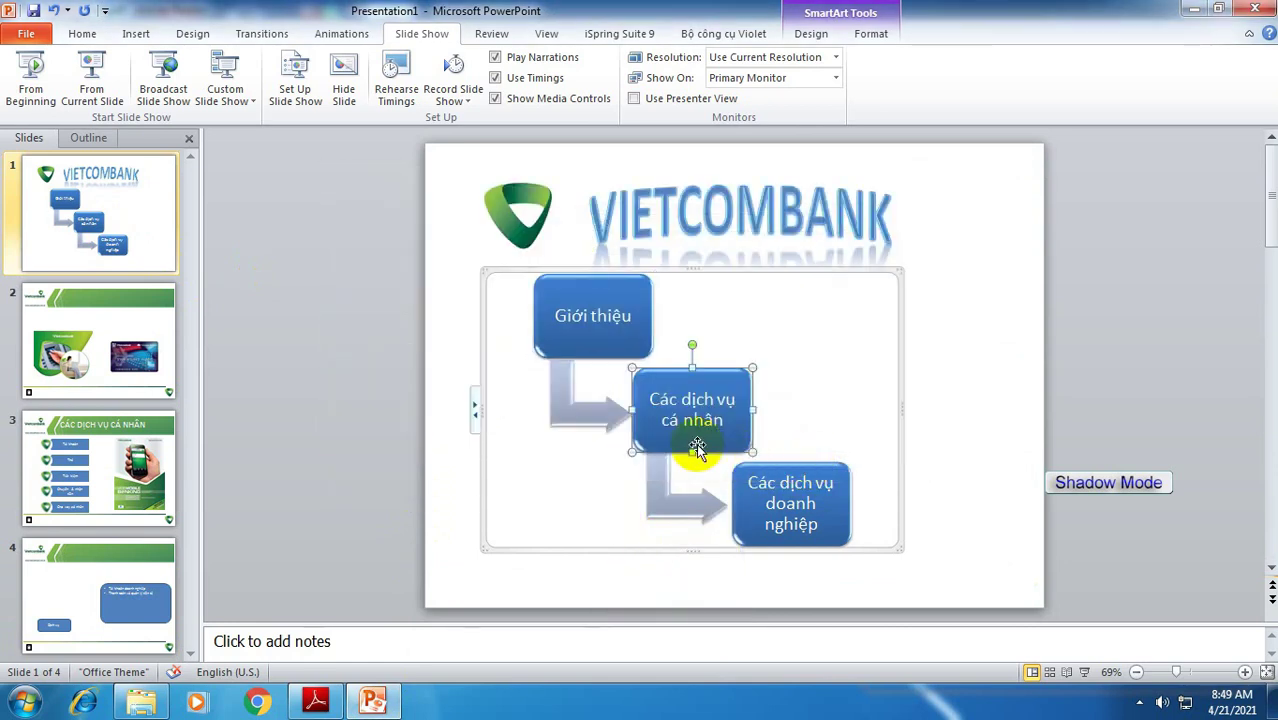
right_click(697, 447)
left_click(743, 345)
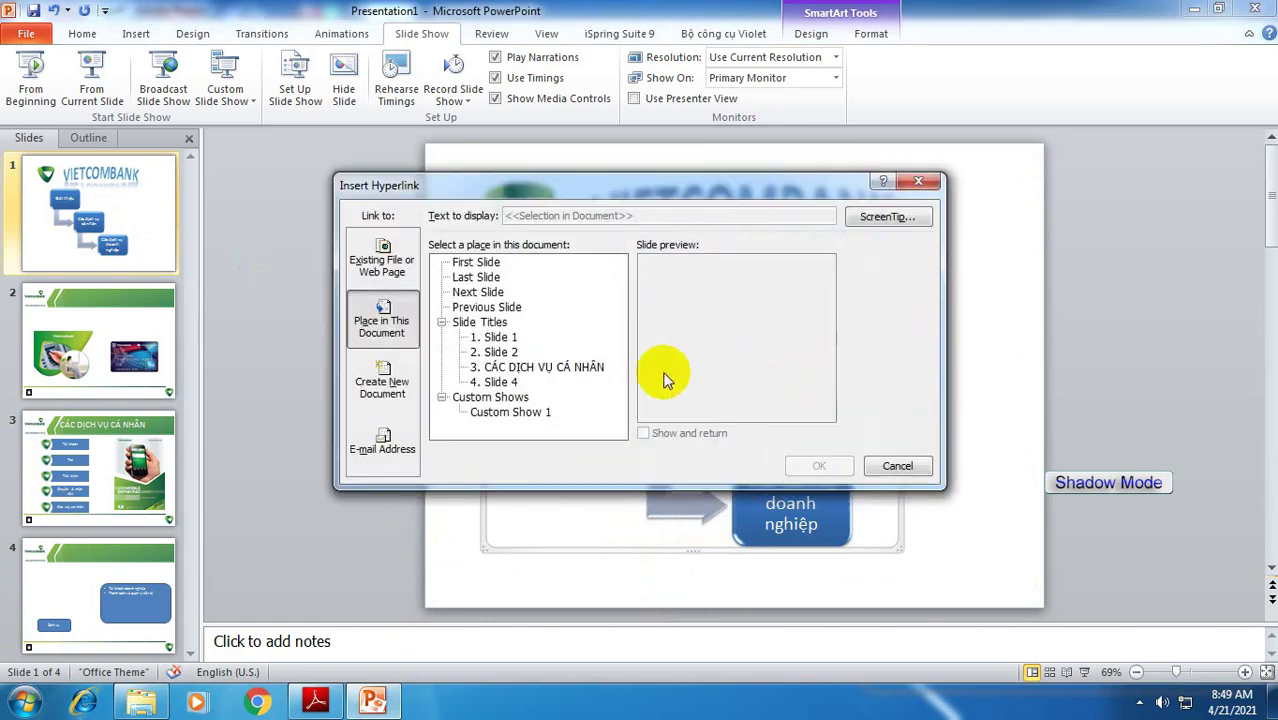
left_click(537, 367)
left_click(817, 466)
- Hyperlink the Các dịch vụ doanh nghiệp box to Slide 4
left_click(752, 525)
right_click(750, 524)
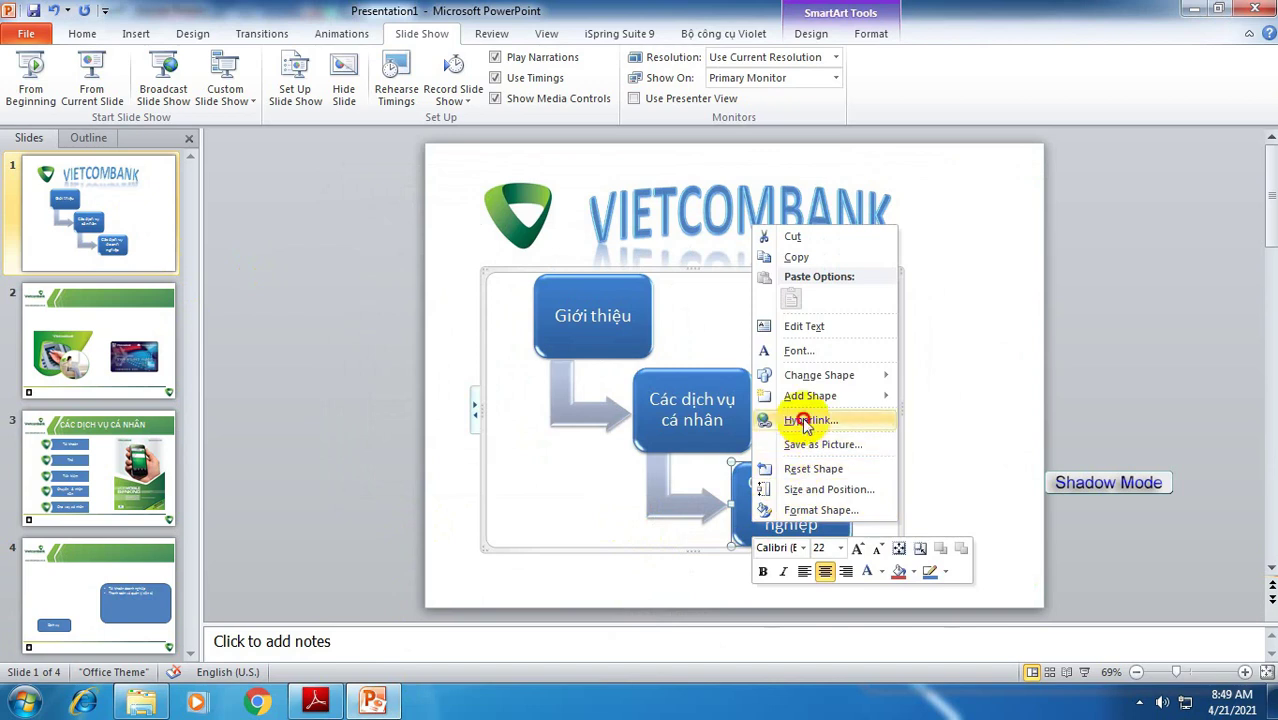
left_click(807, 420)
left_click(500, 382)
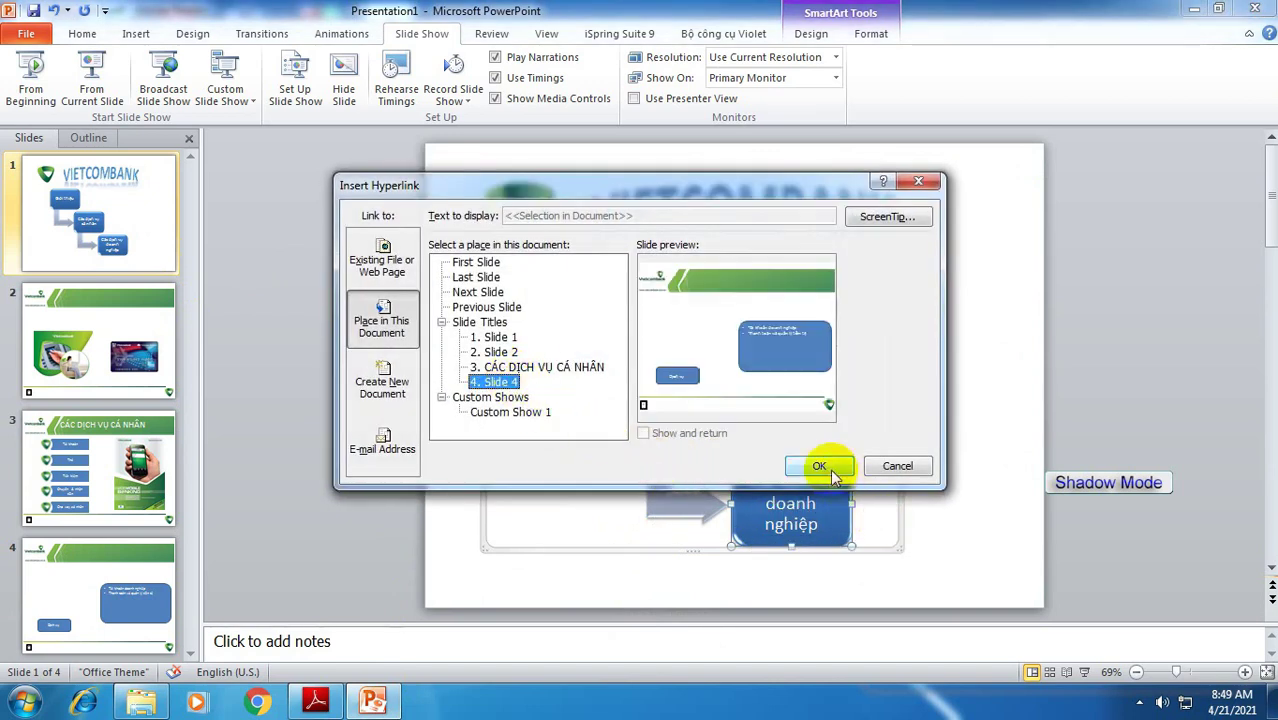
left_click(818, 466)
left_click(466, 487)
- Read requirement 5 on WordArt animation and Cover transitions in the exercise PDF
left_click(315, 702)
scroll(442, 559, "down", 2)
scroll(430, 545, "down", 2)
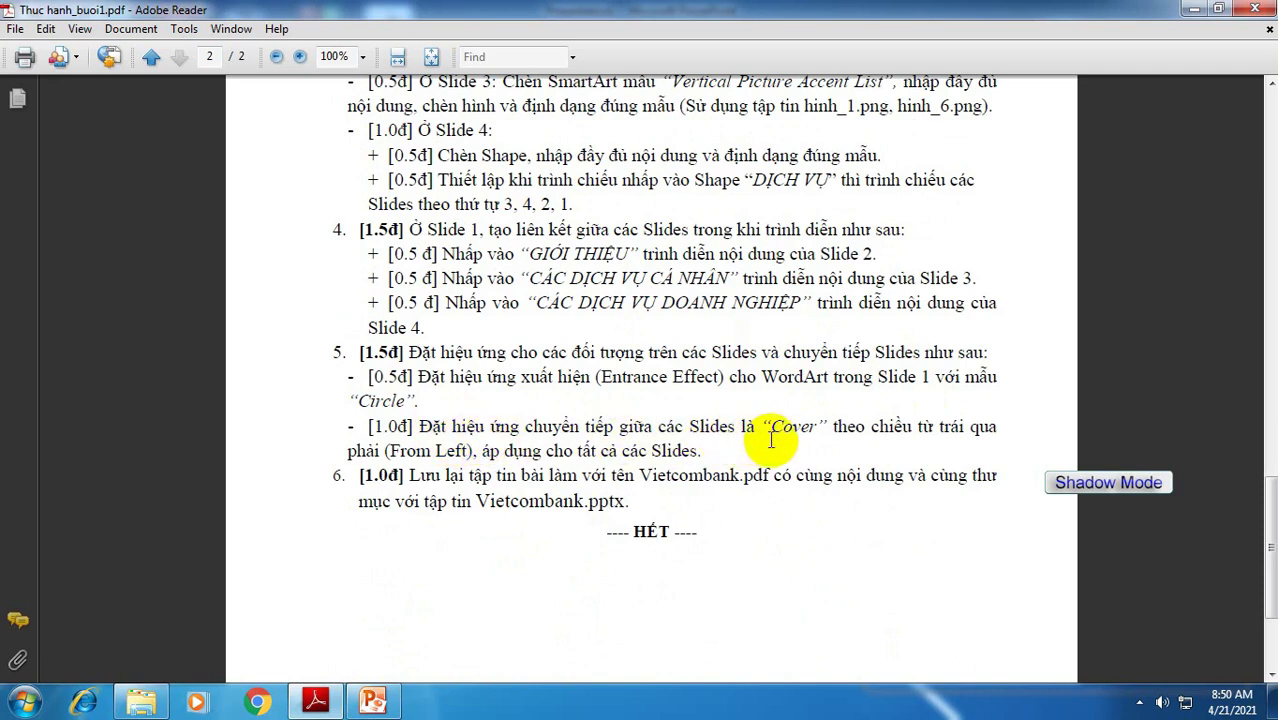
- Give slide 1's VIETCOMBANK WordArt an Appear entrance animation
left_click(372, 700)
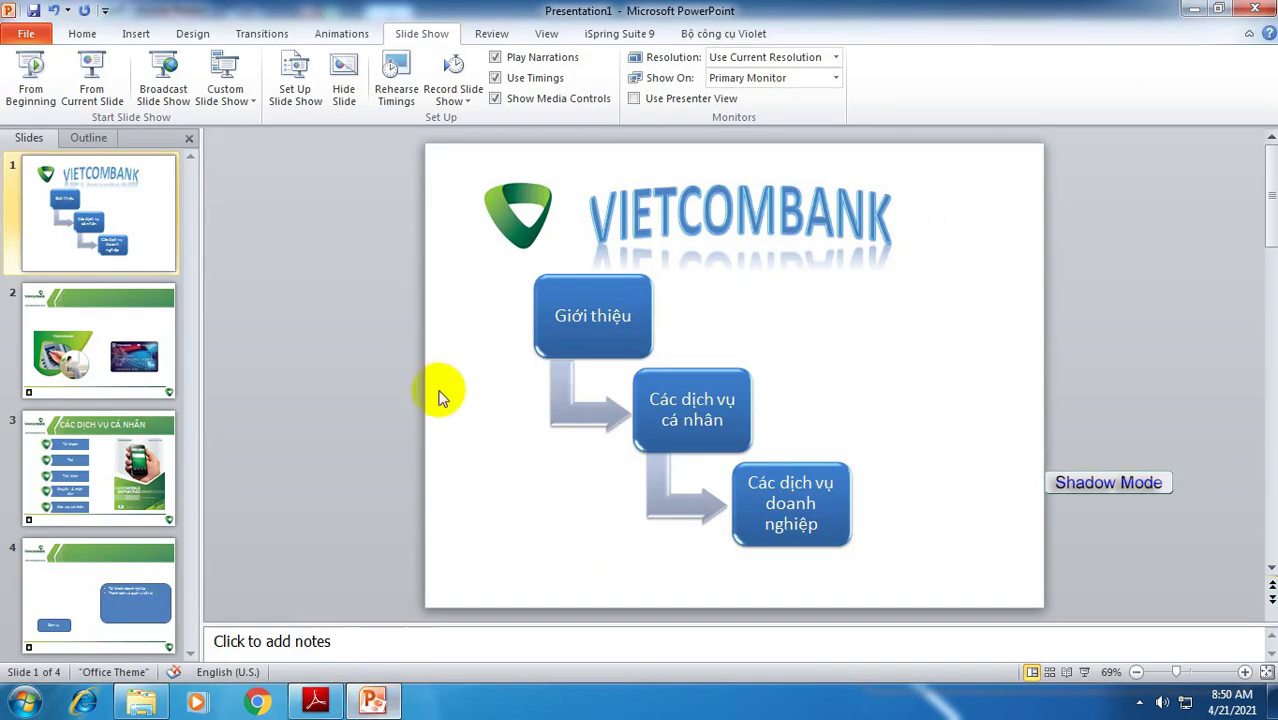
left_click(697, 245)
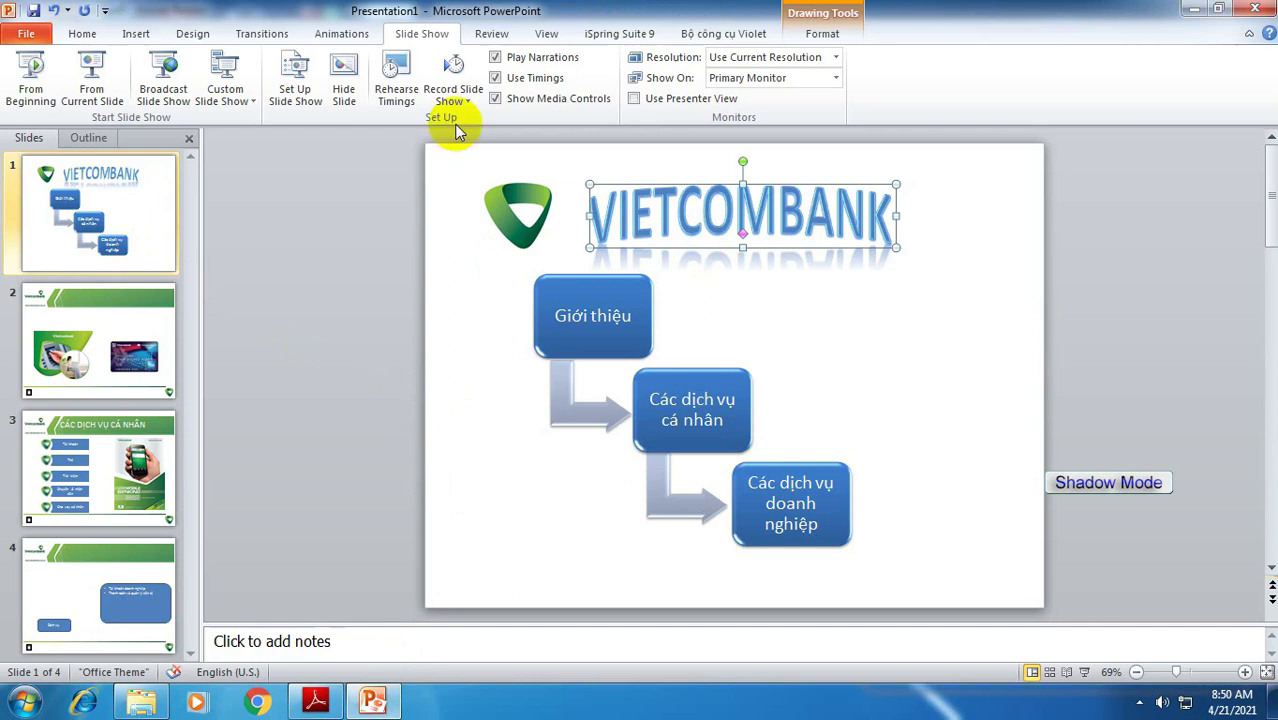
left_click(327, 37)
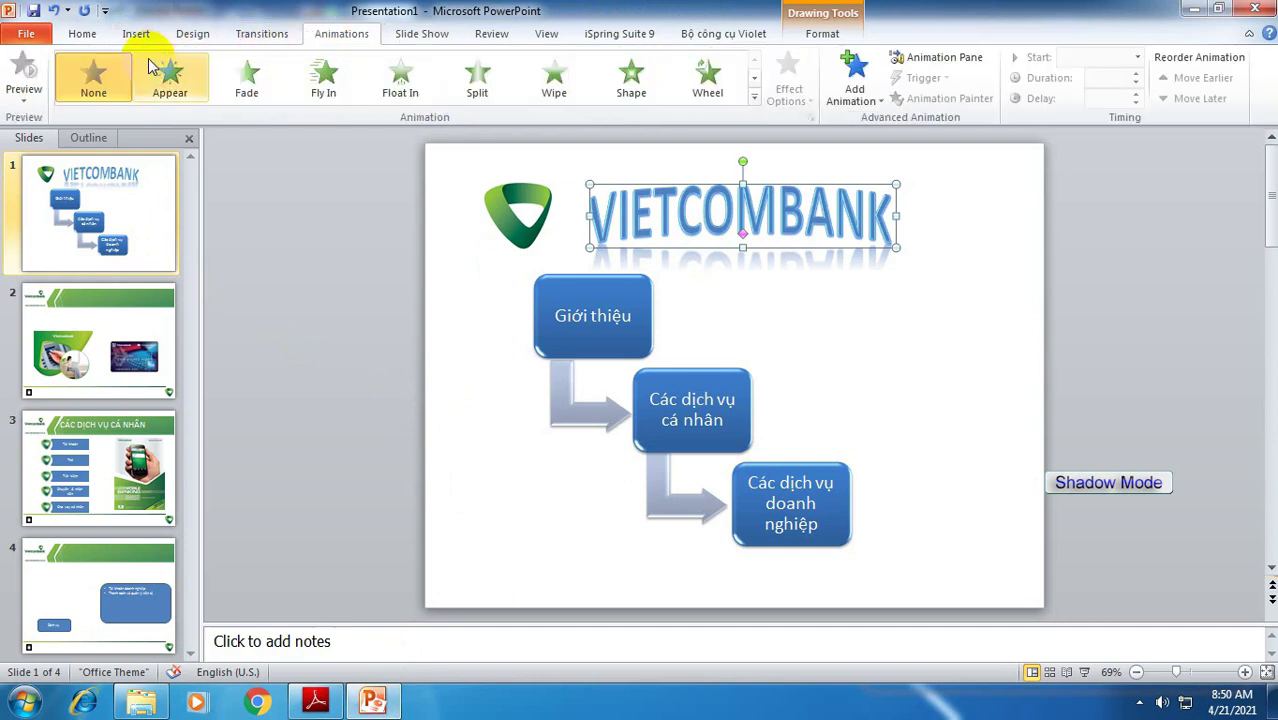
left_click(171, 88)
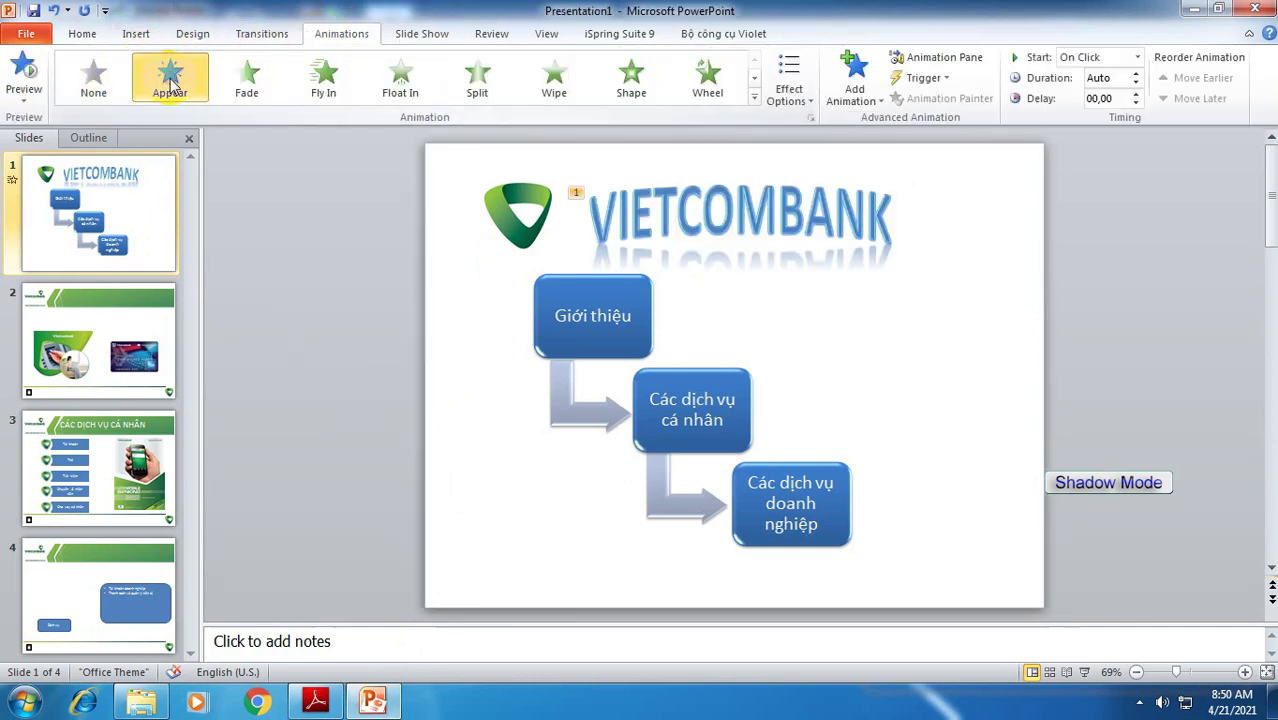
left_click(808, 98)
left_click(811, 101)
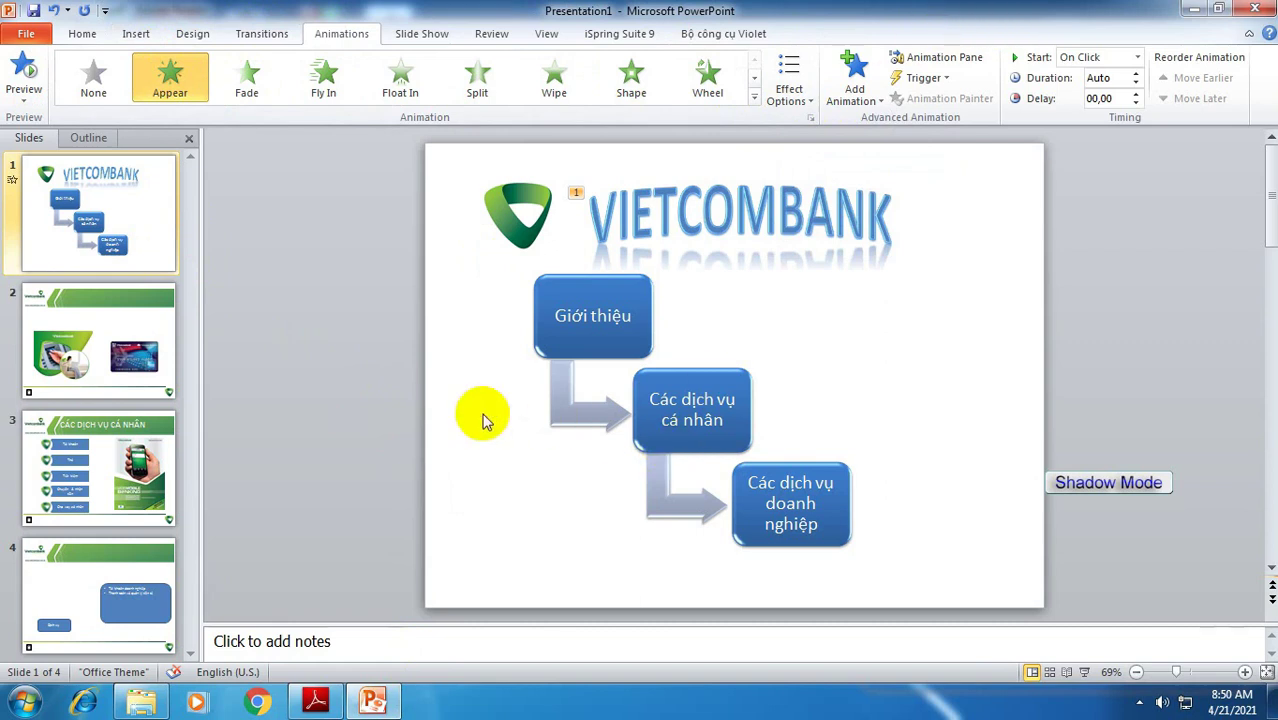
left_click(258, 38)
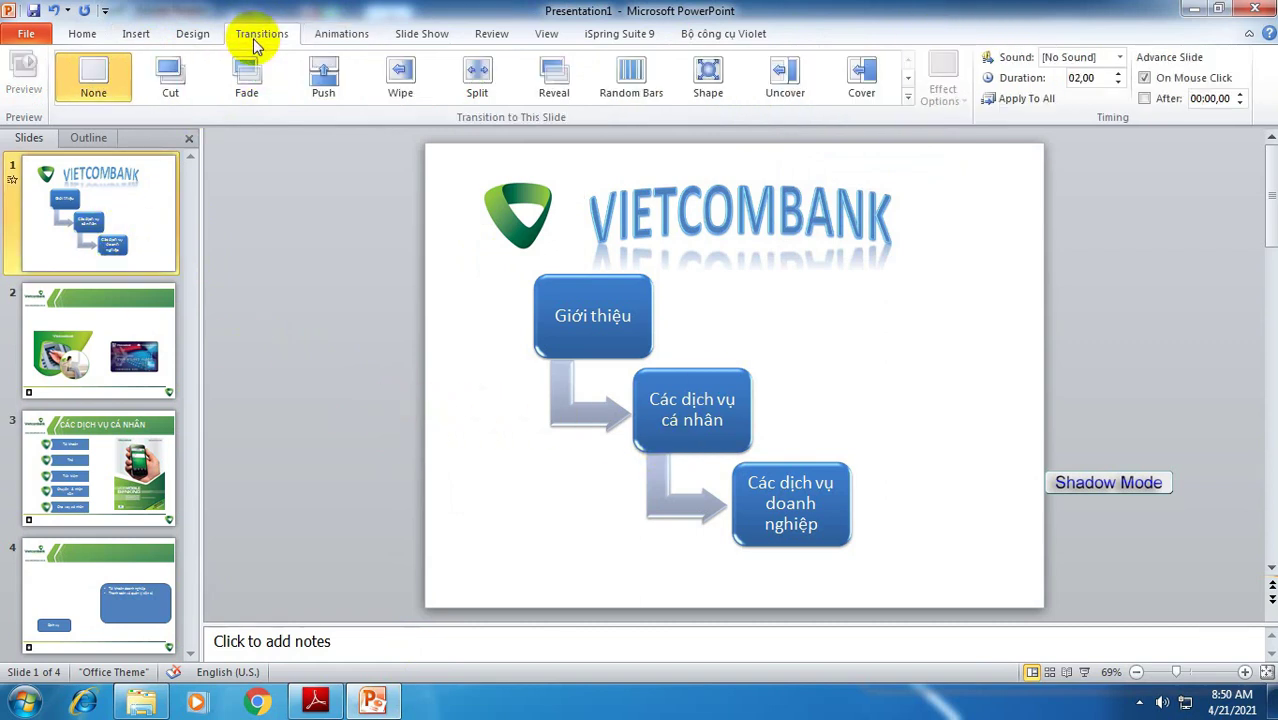
- Apply the Cover transition to slide 1
left_click(316, 703)
left_click(318, 704)
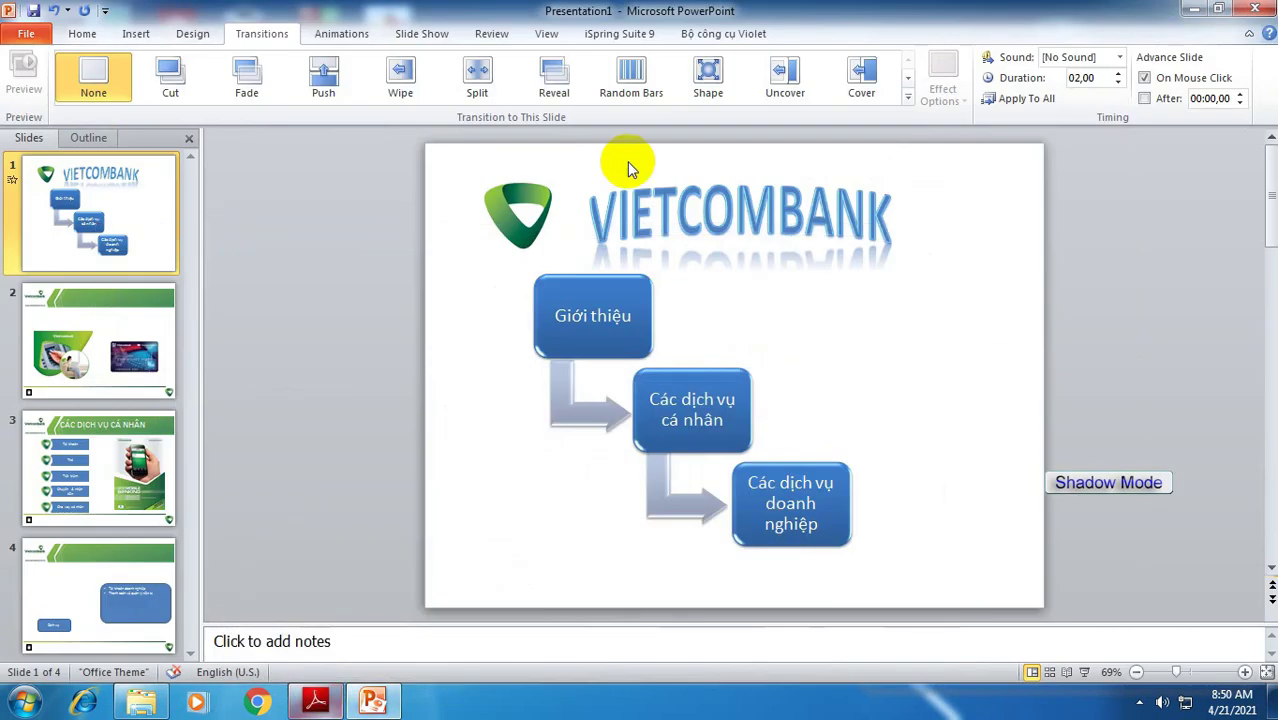
left_click(861, 75)
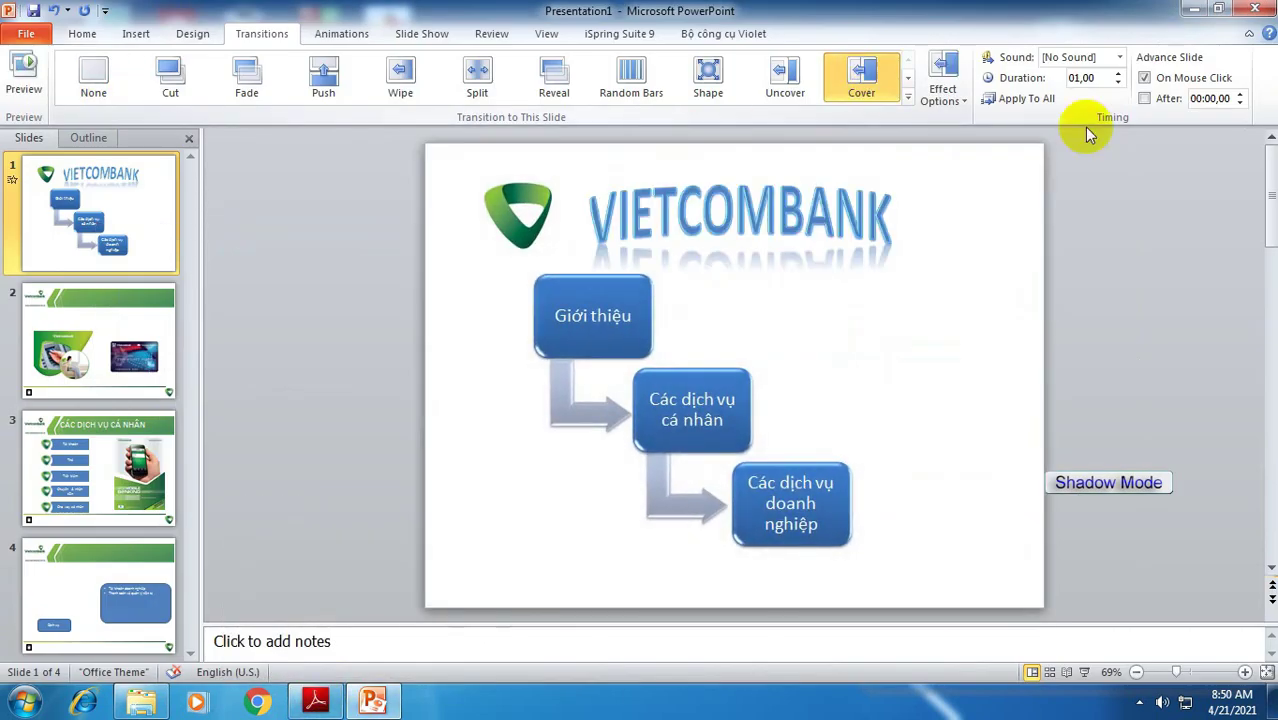
- Set the Cover transition's direction to From Left, then recheck the exercise PDF
left_click(306, 706)
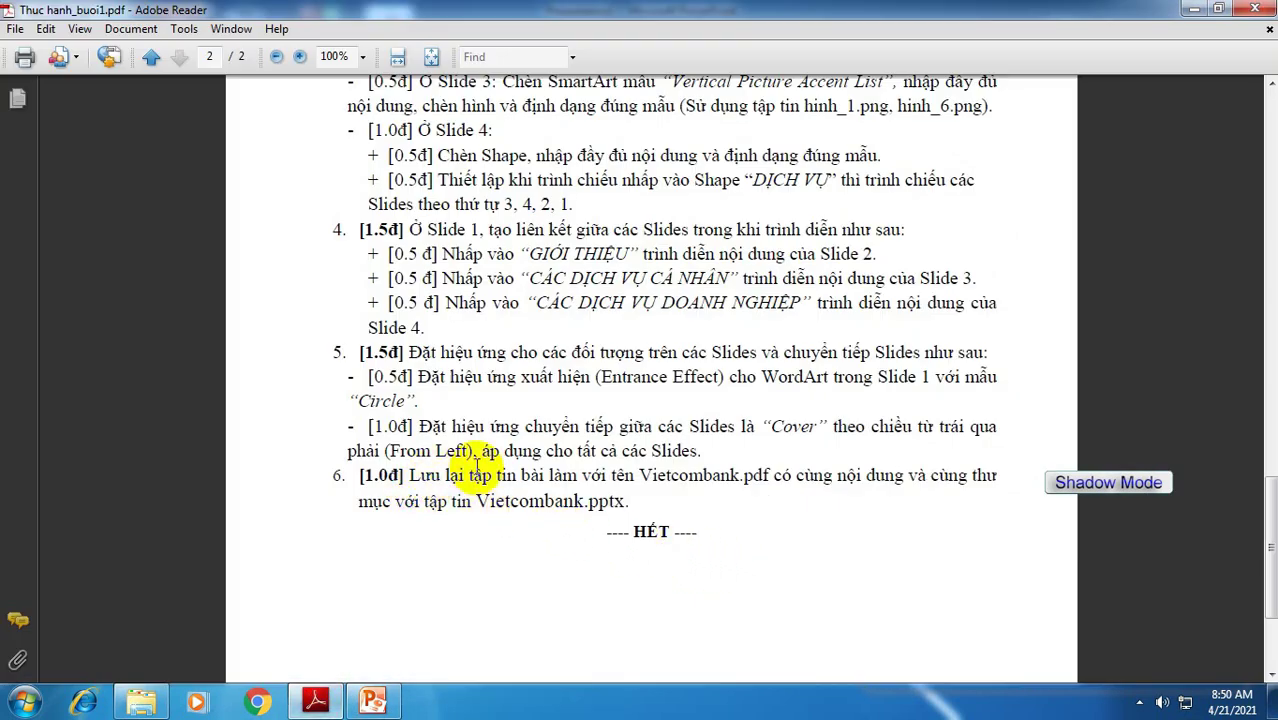
left_click(372, 702)
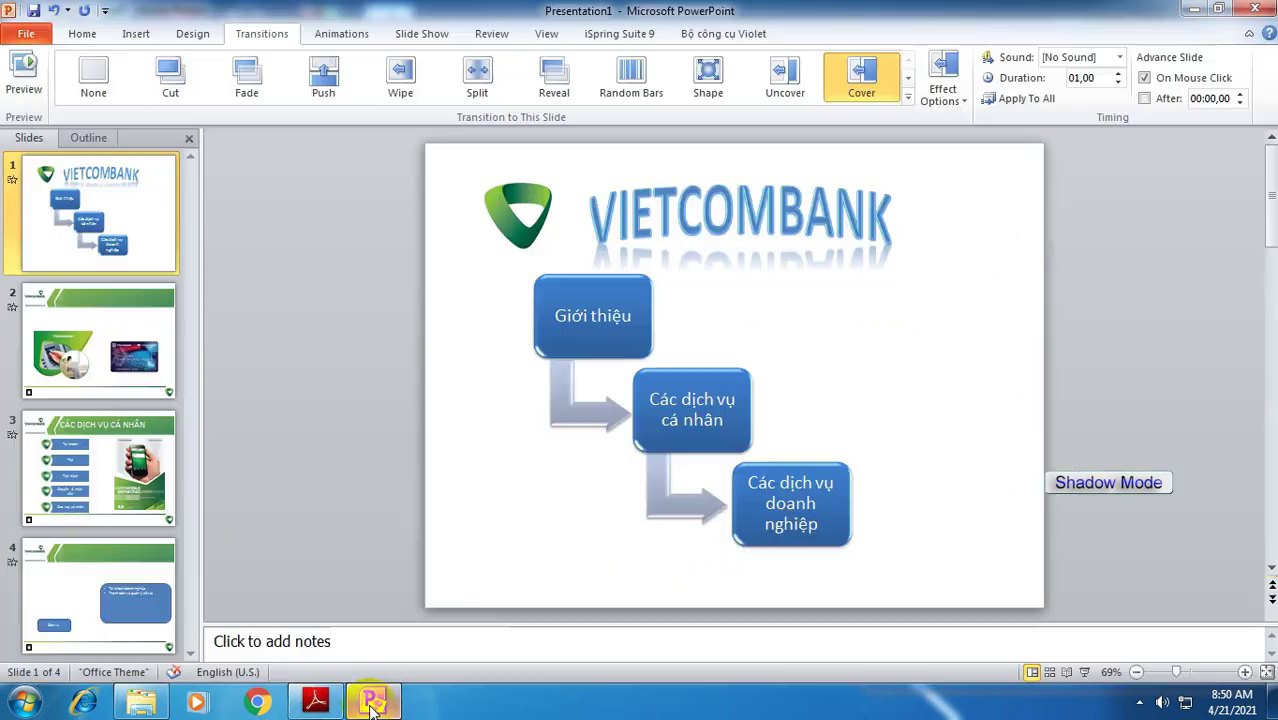
left_click(966, 110)
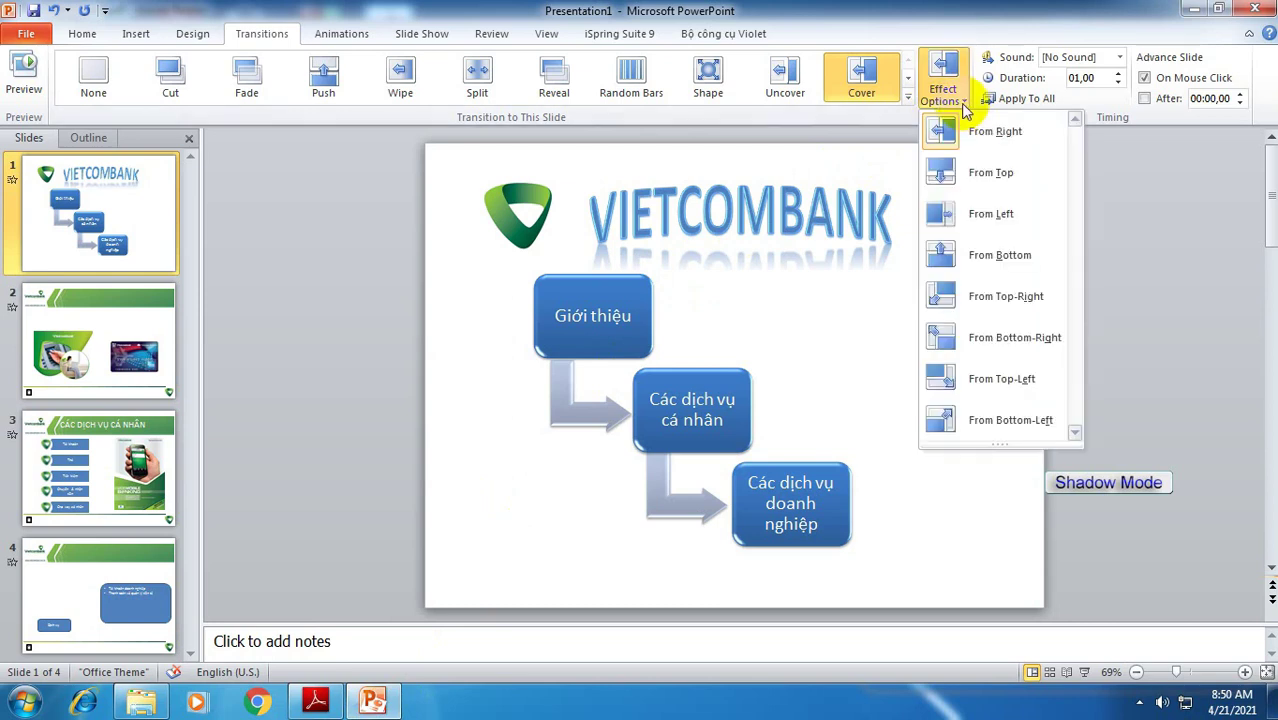
left_click(943, 218)
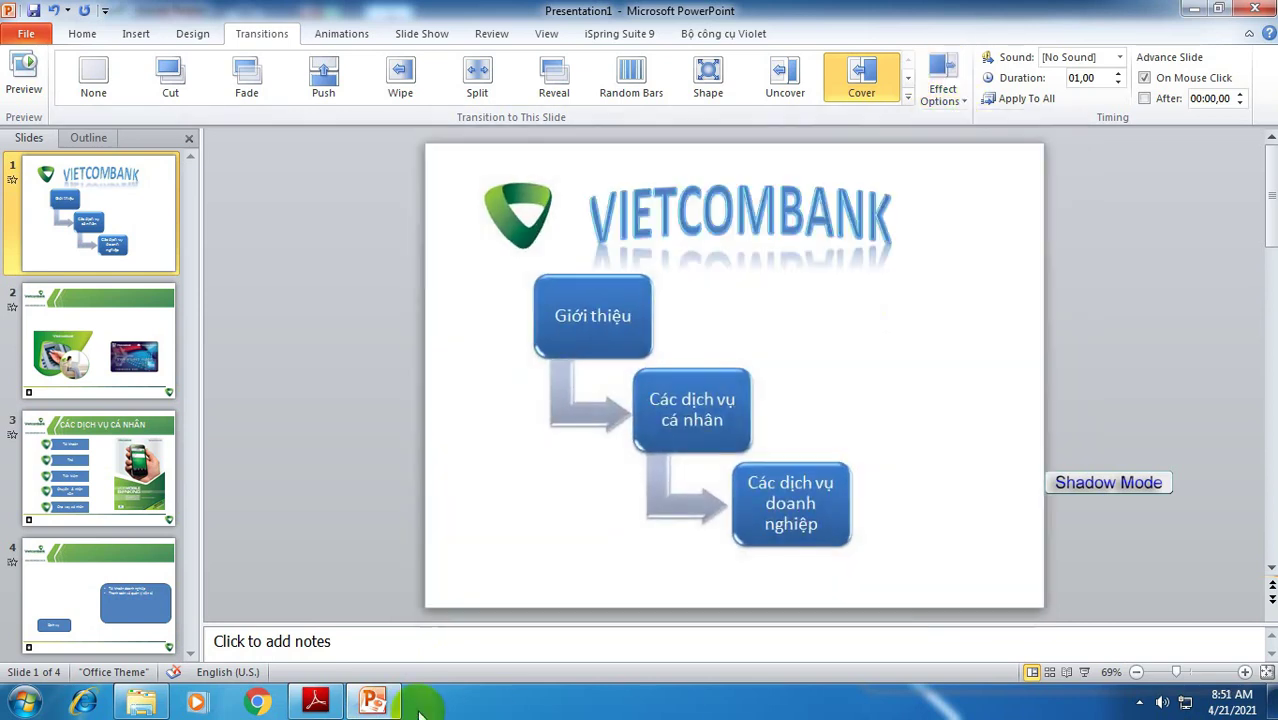
left_click(311, 706)
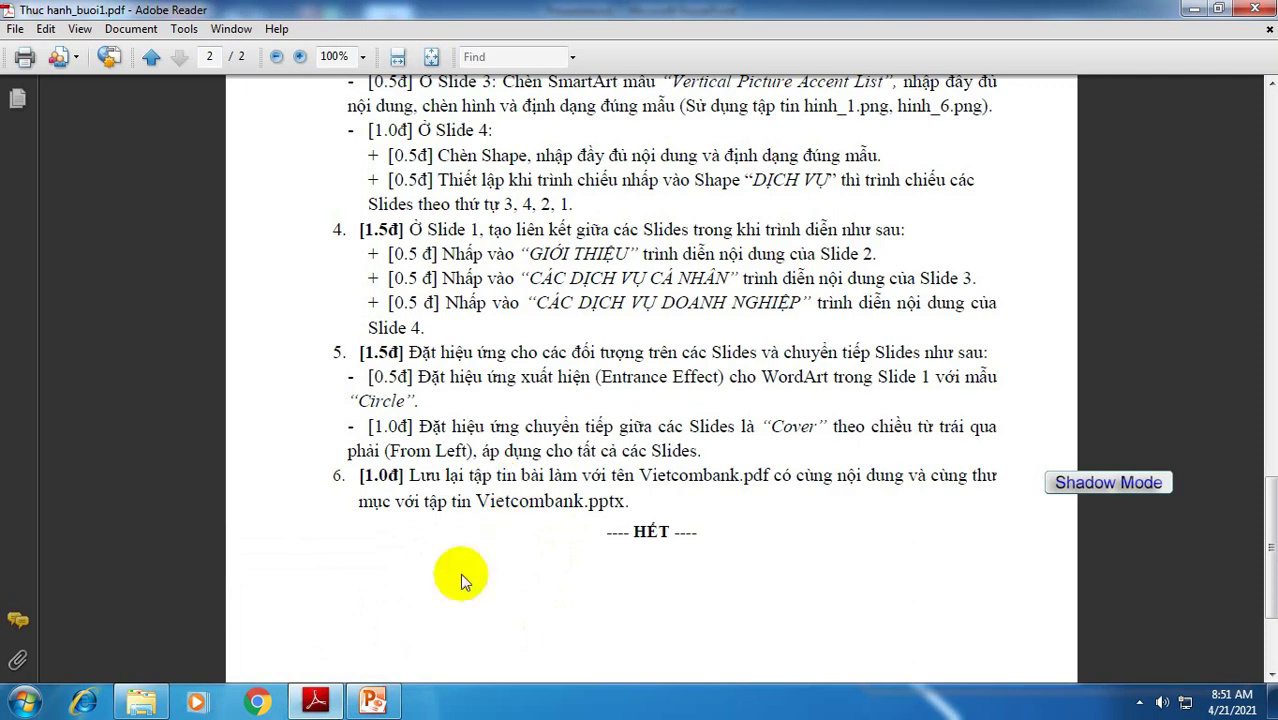
- Start Save As to the Data (H:) drive, checking the required file name in the PDF
left_click(373, 703)
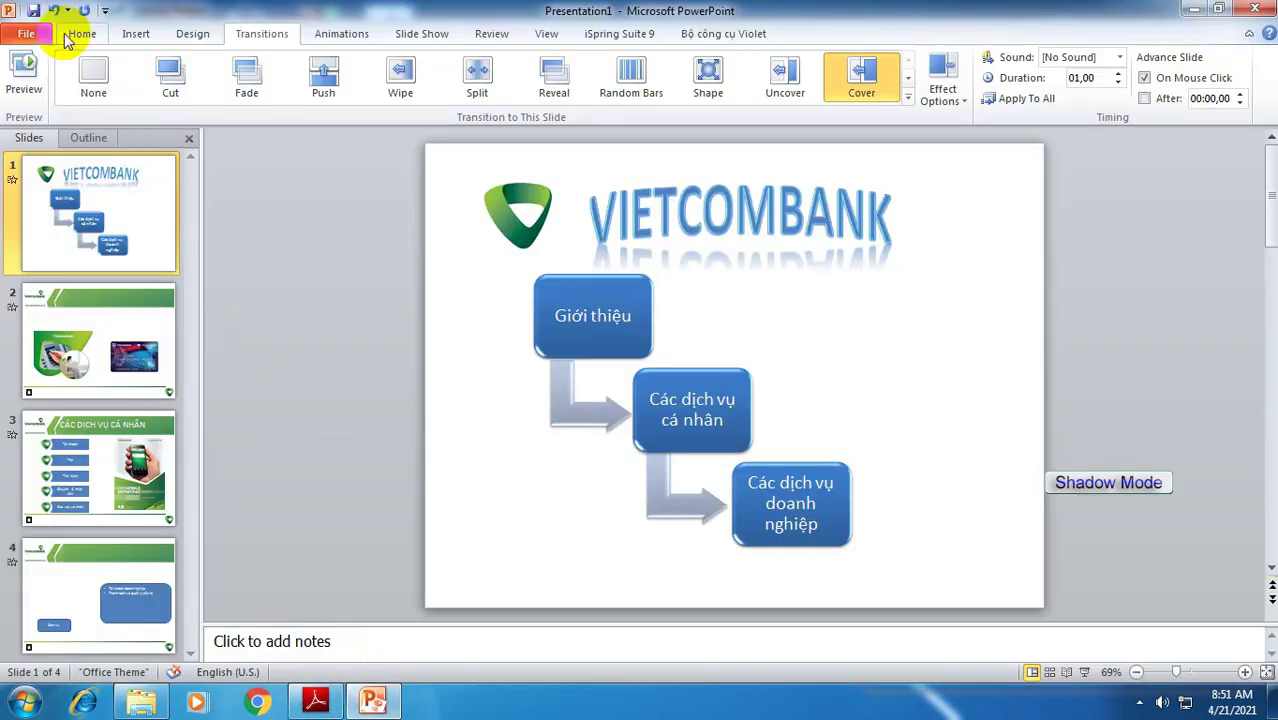
left_click(26, 33)
left_click(40, 88)
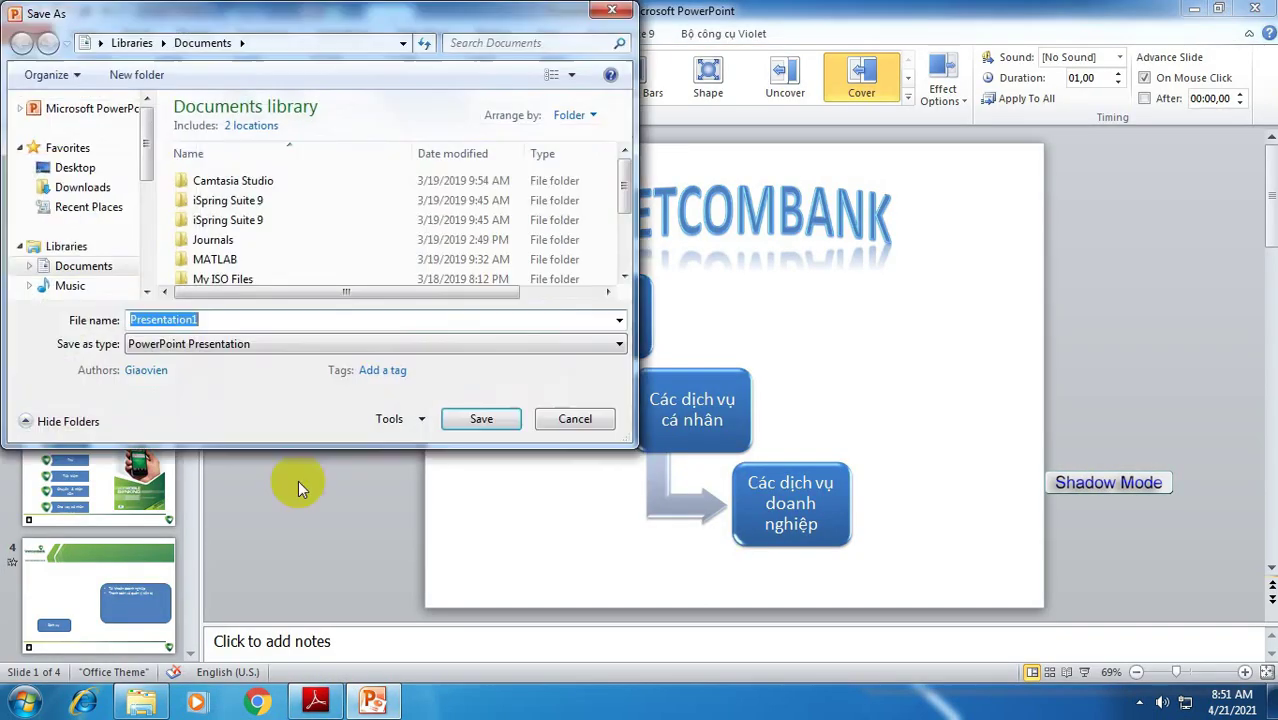
scroll(140, 205, "down", 3)
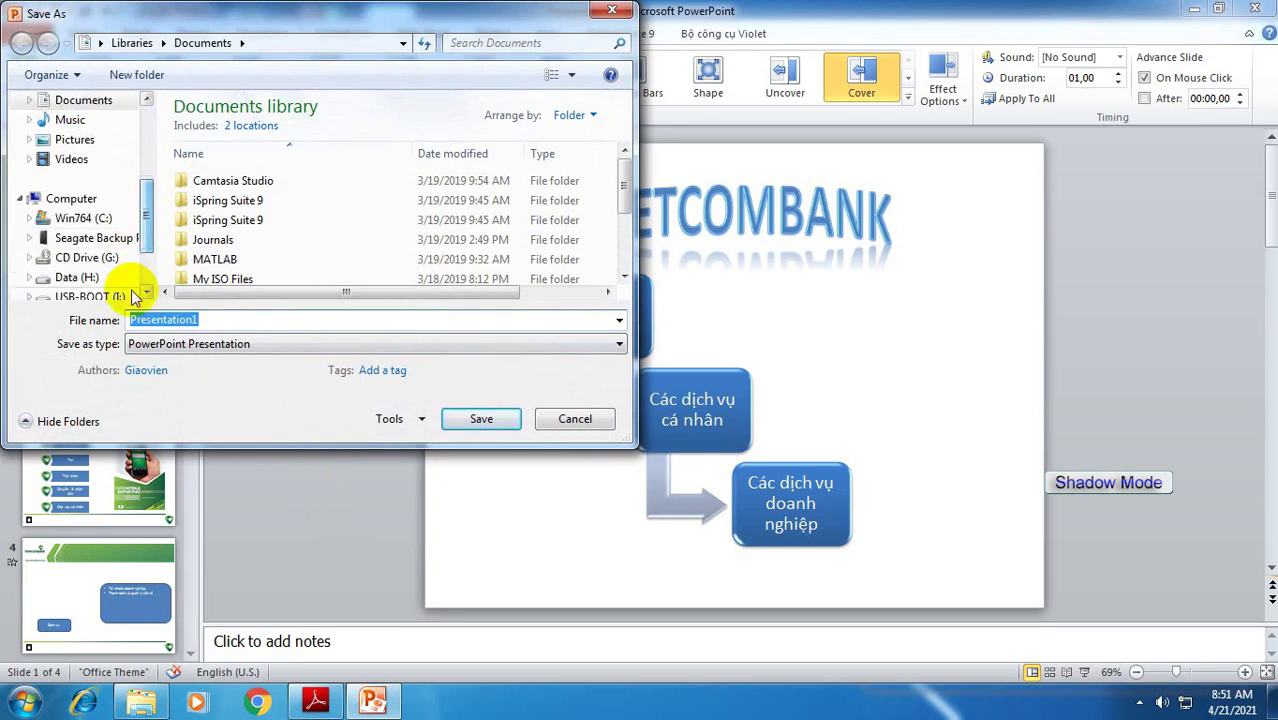
left_click(76, 277)
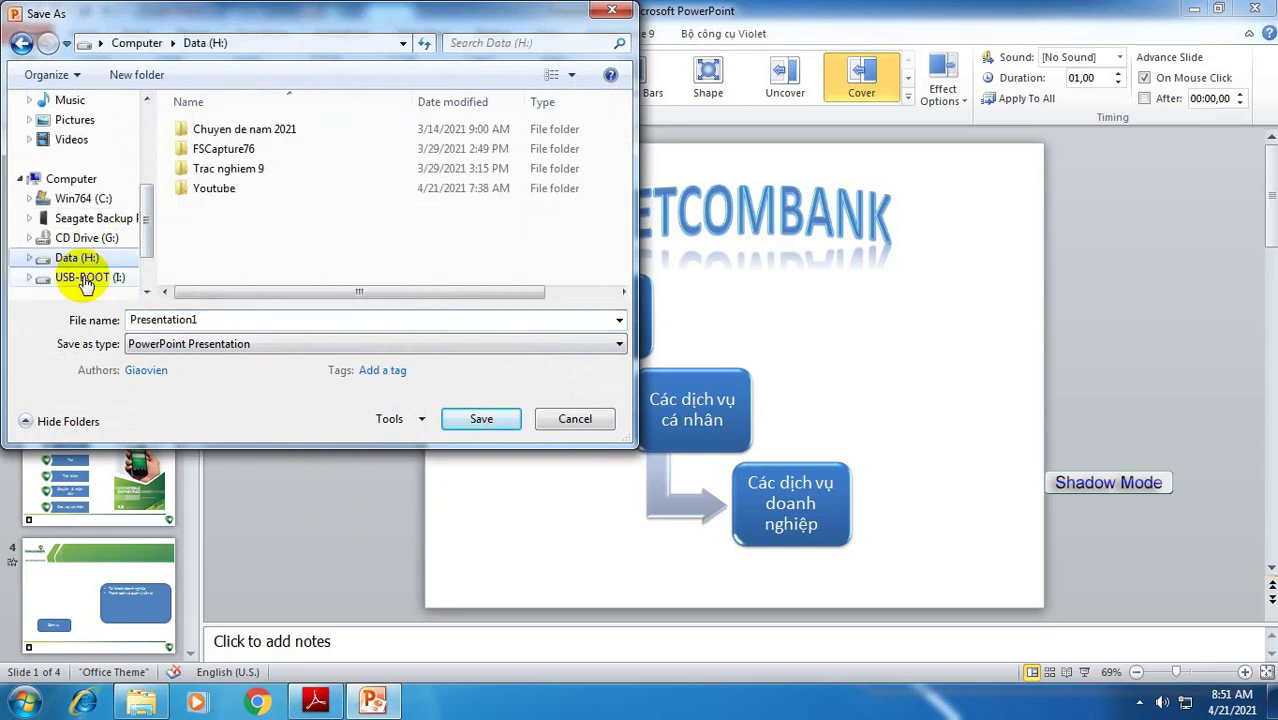
double_click(199, 320)
left_click(305, 705)
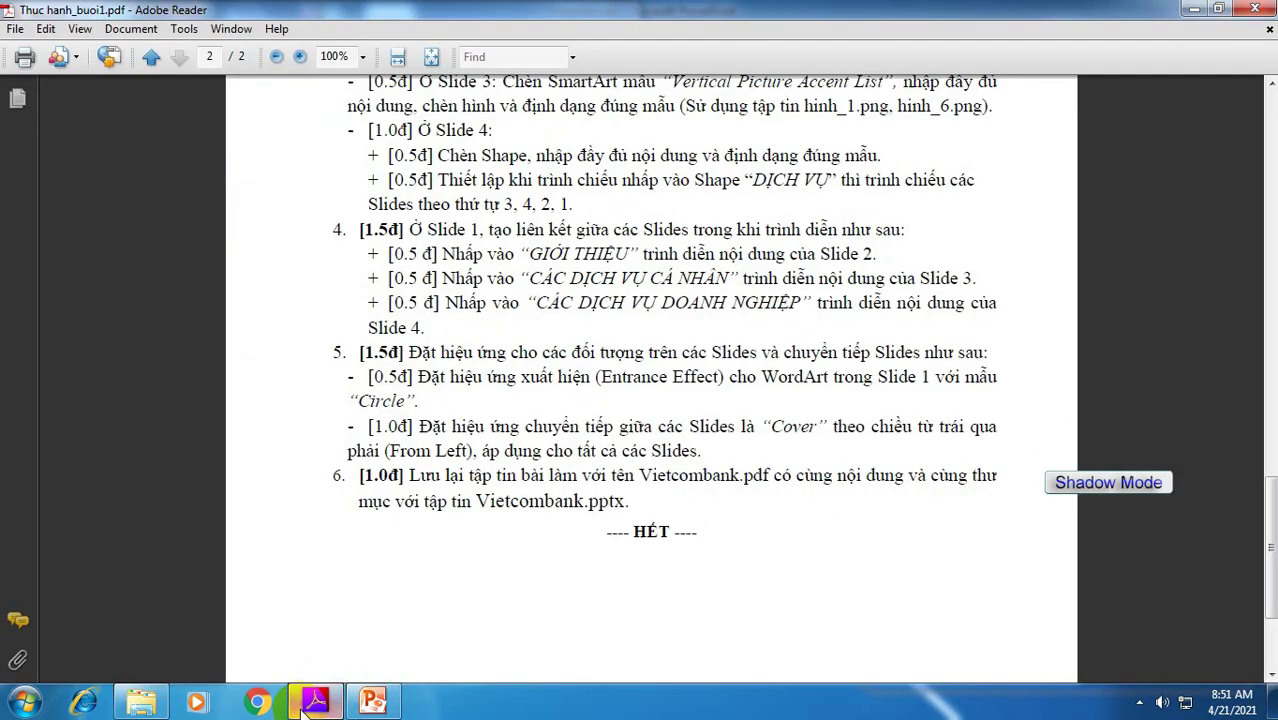
left_click(372, 703)
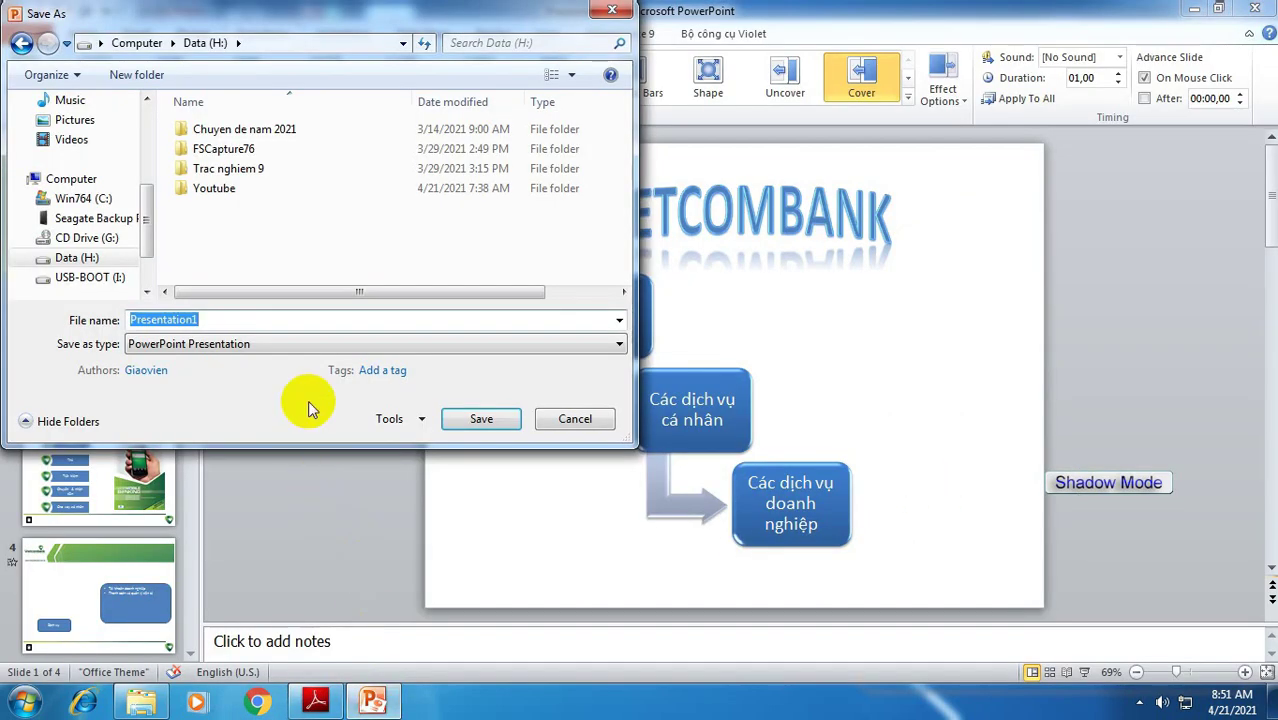
- Publish the deck as PDF named Vietcombank, then close the opened PDF viewer
type("Vietcombank")
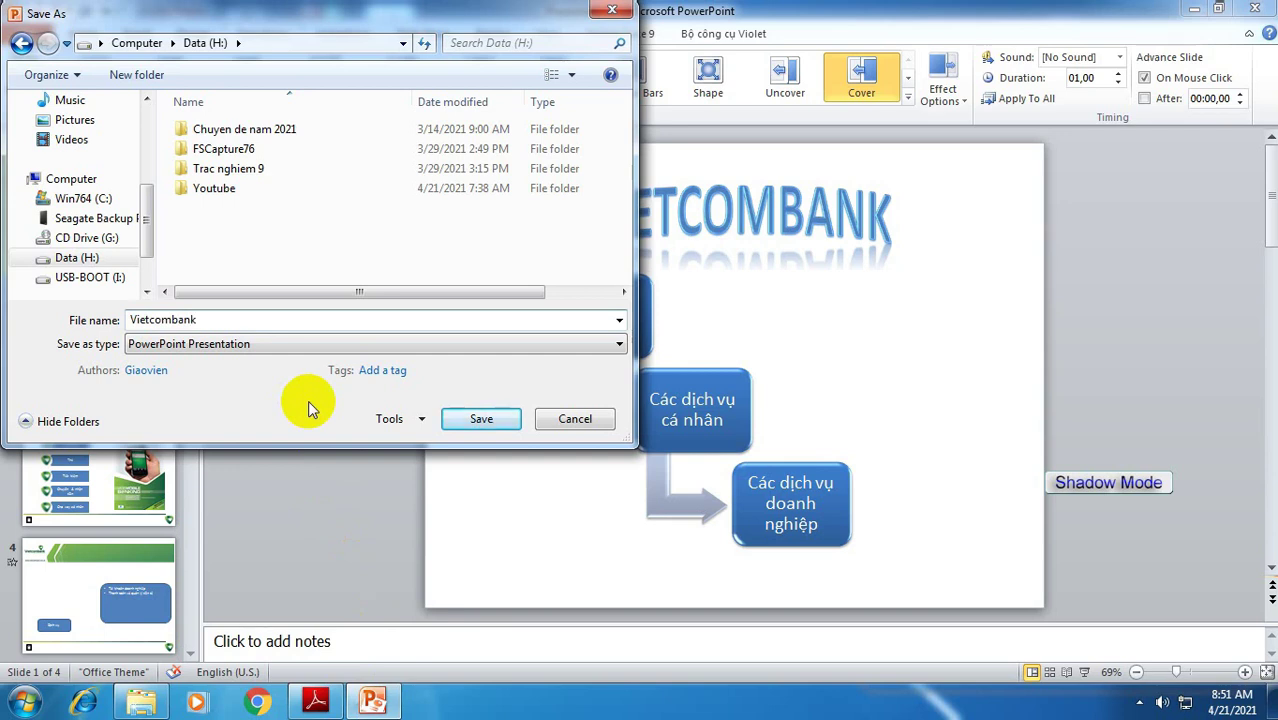
left_click(320, 344)
left_click(160, 50)
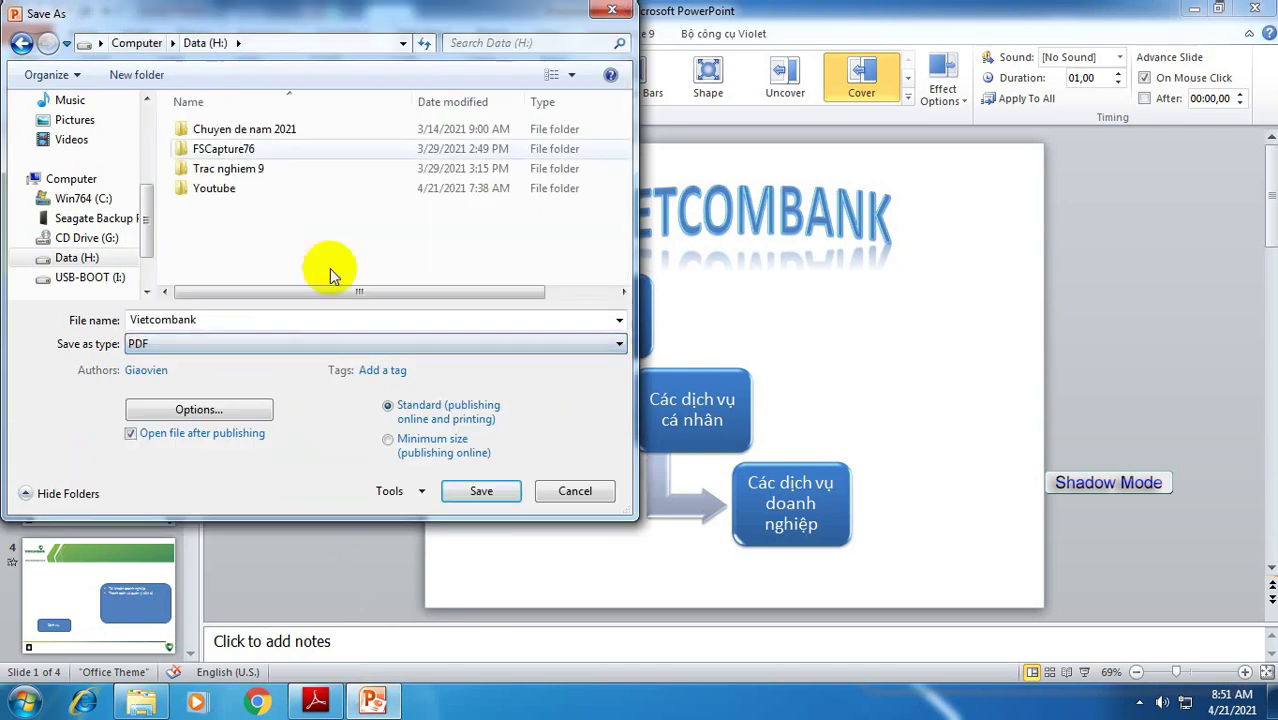
left_click(482, 497)
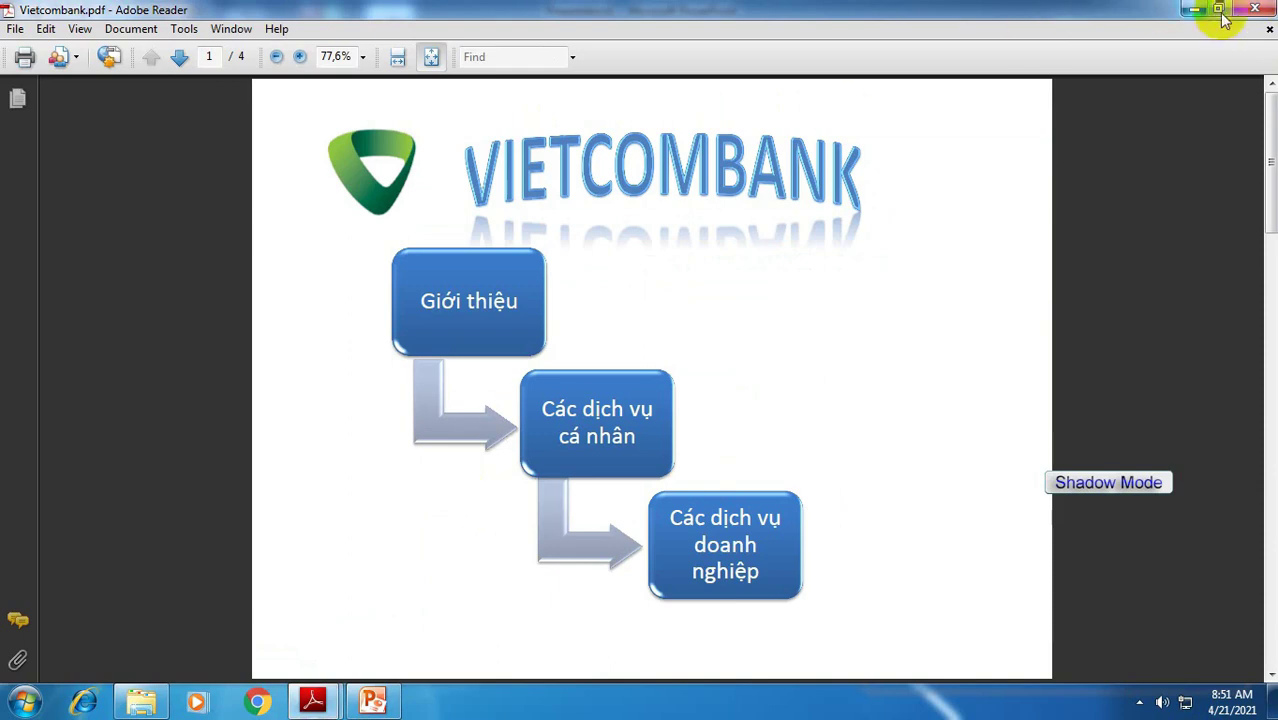
left_click(1252, 10)
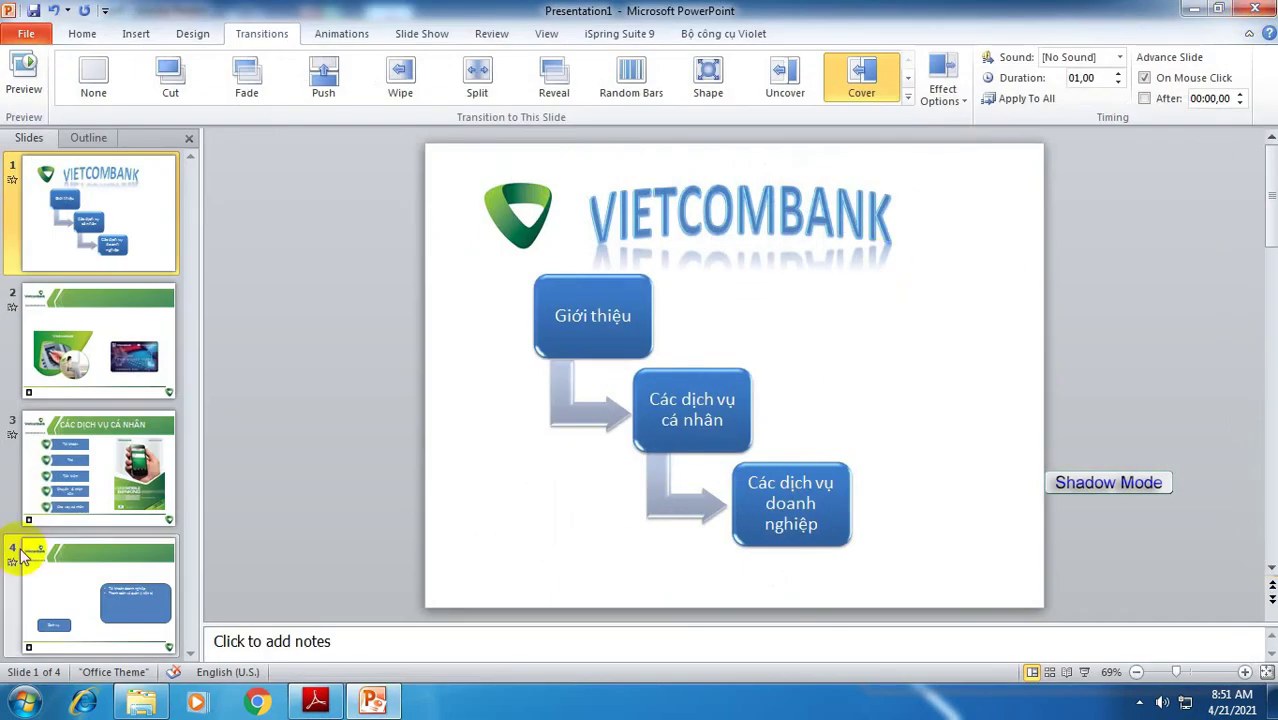
left_click(80, 470)
left_click(95, 375)
left_click(95, 215)
left_click(95, 335)
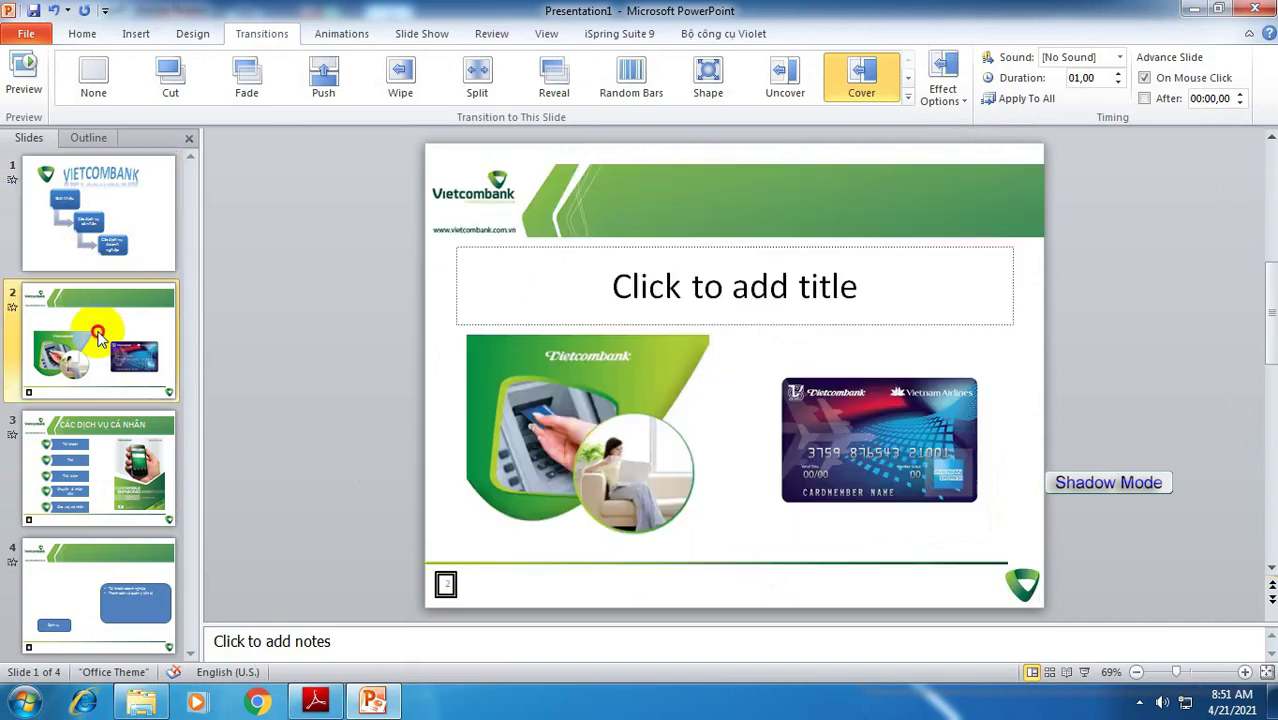
left_click(100, 465)
left_click(127, 620)
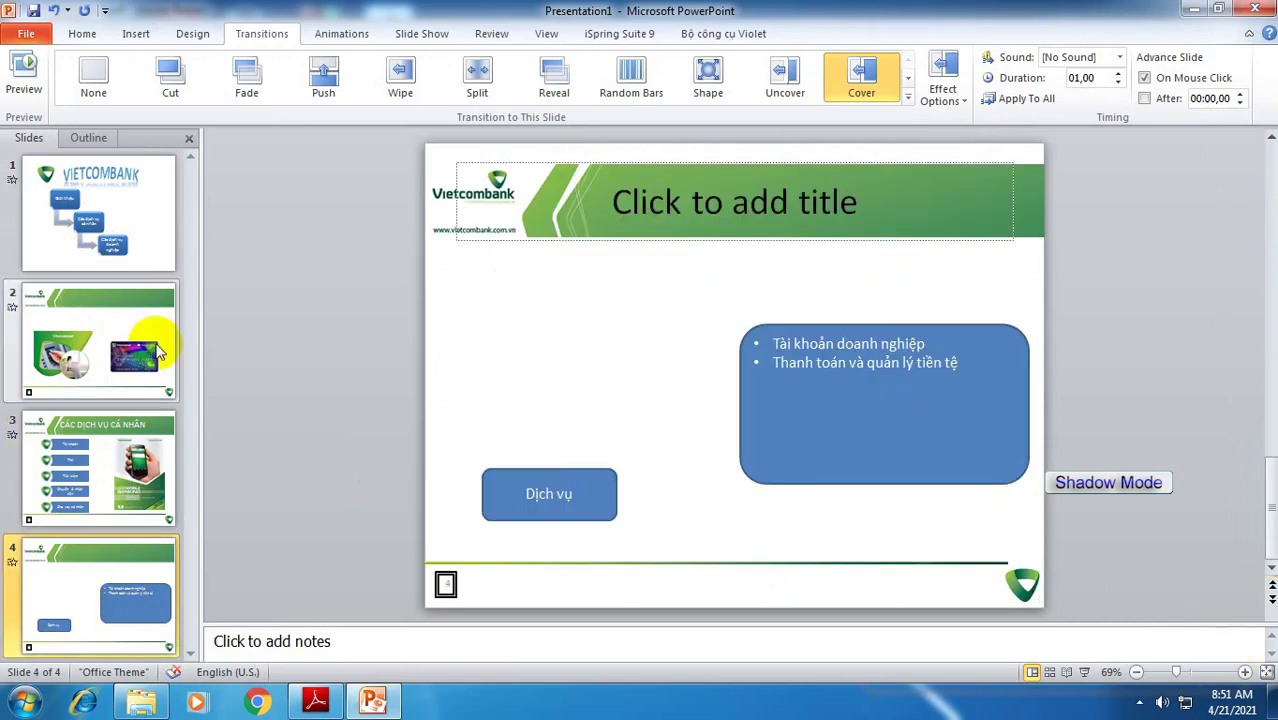
left_click(143, 343)
left_click(108, 206)
left_click(108, 471)
left_click(100, 612)
left_click(86, 471)
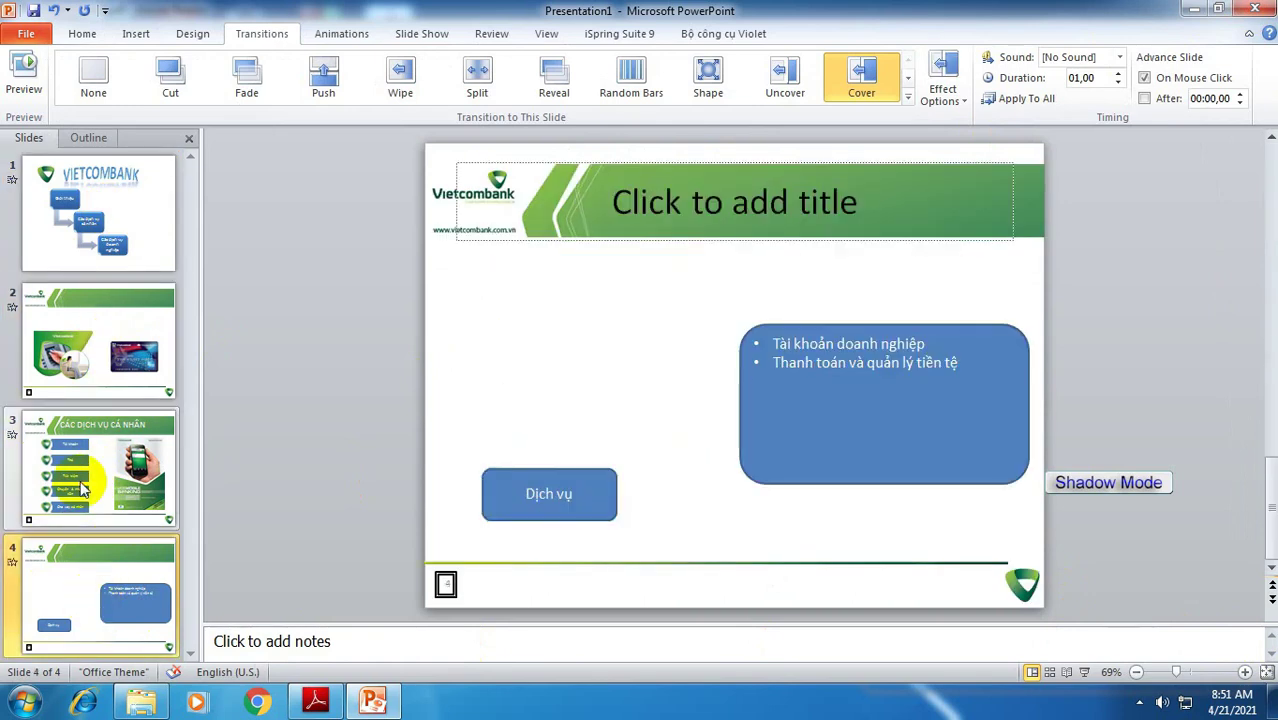
left_click(105, 311)
left_click(100, 214)
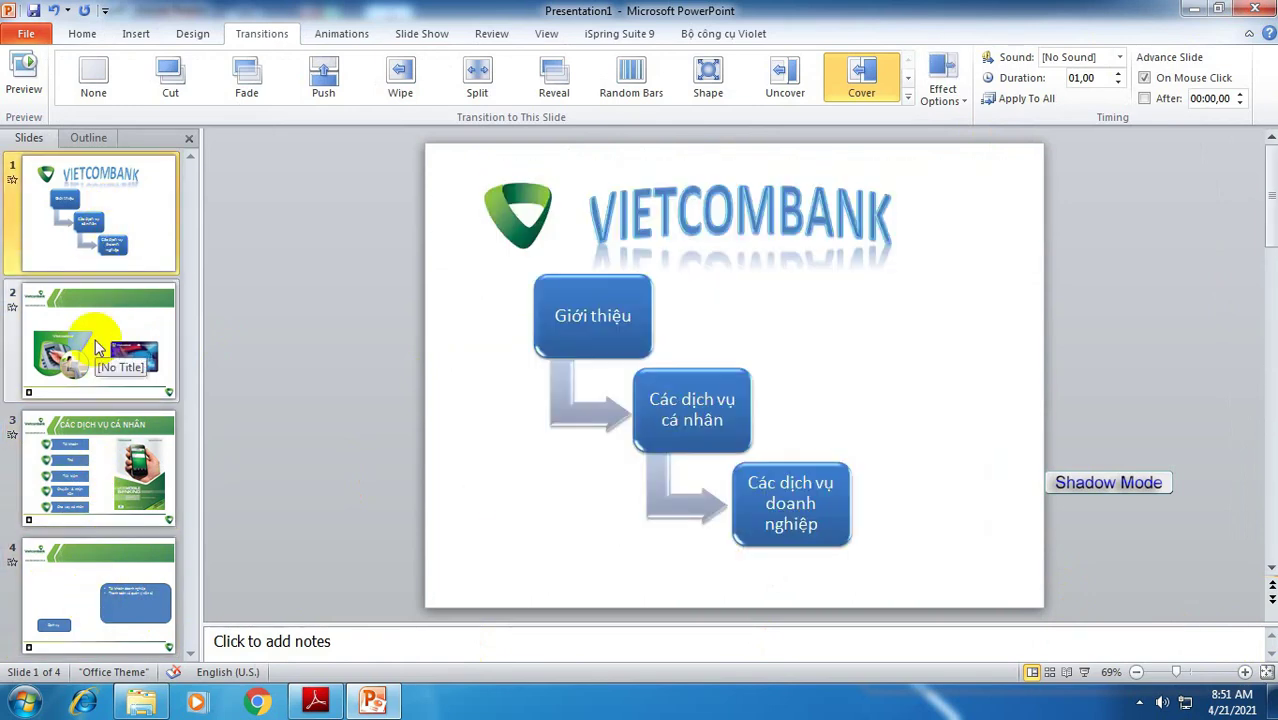
left_click(97, 347)
left_click(62, 220)
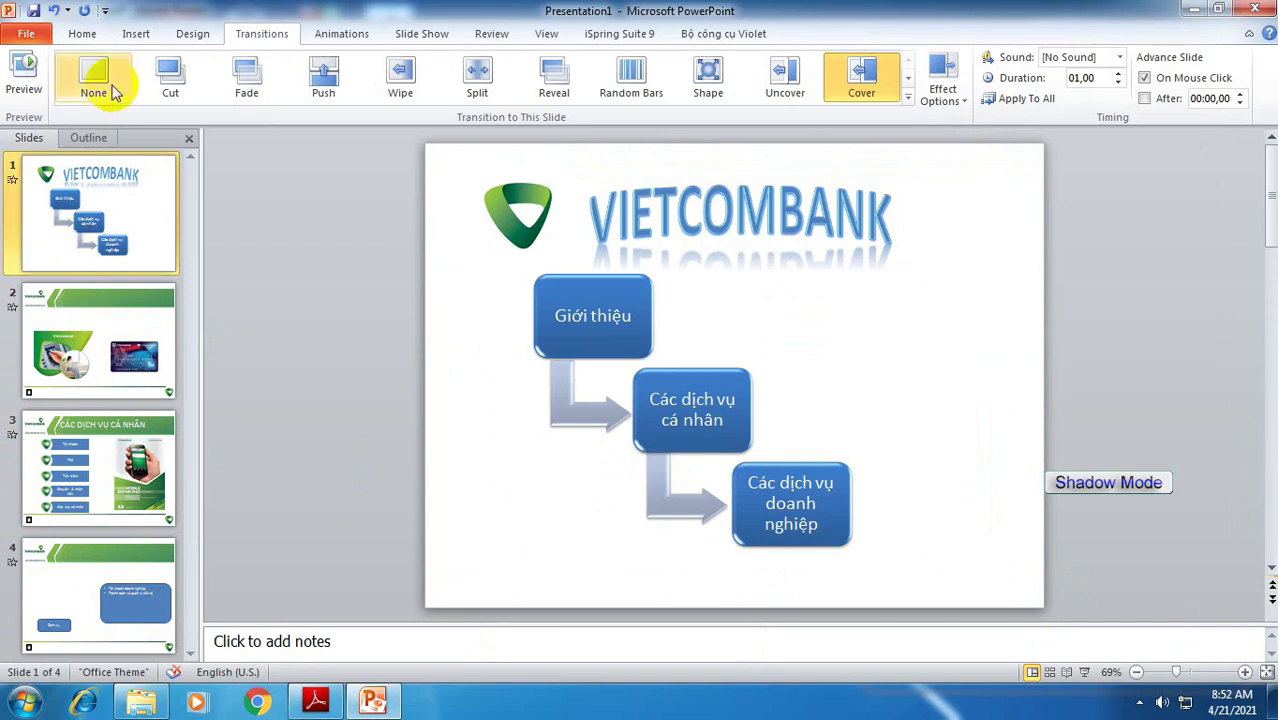
left_click(107, 326)
left_click(100, 458)
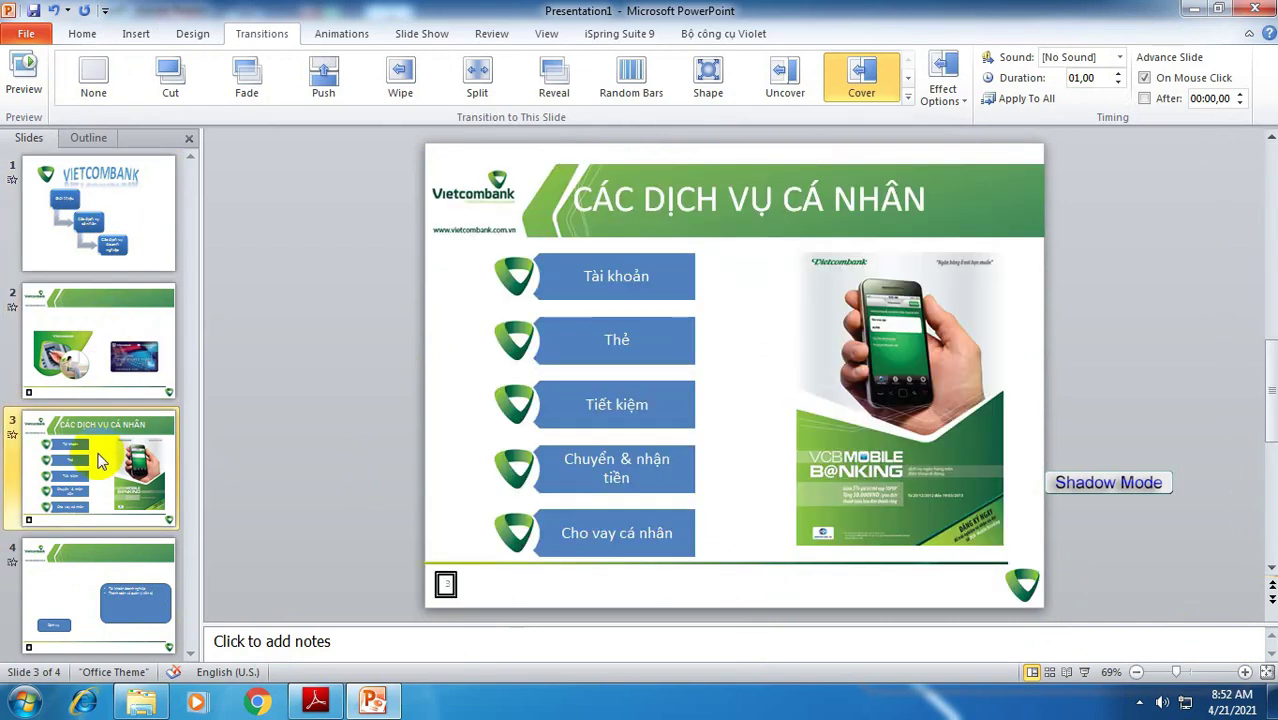
left_click(103, 352)
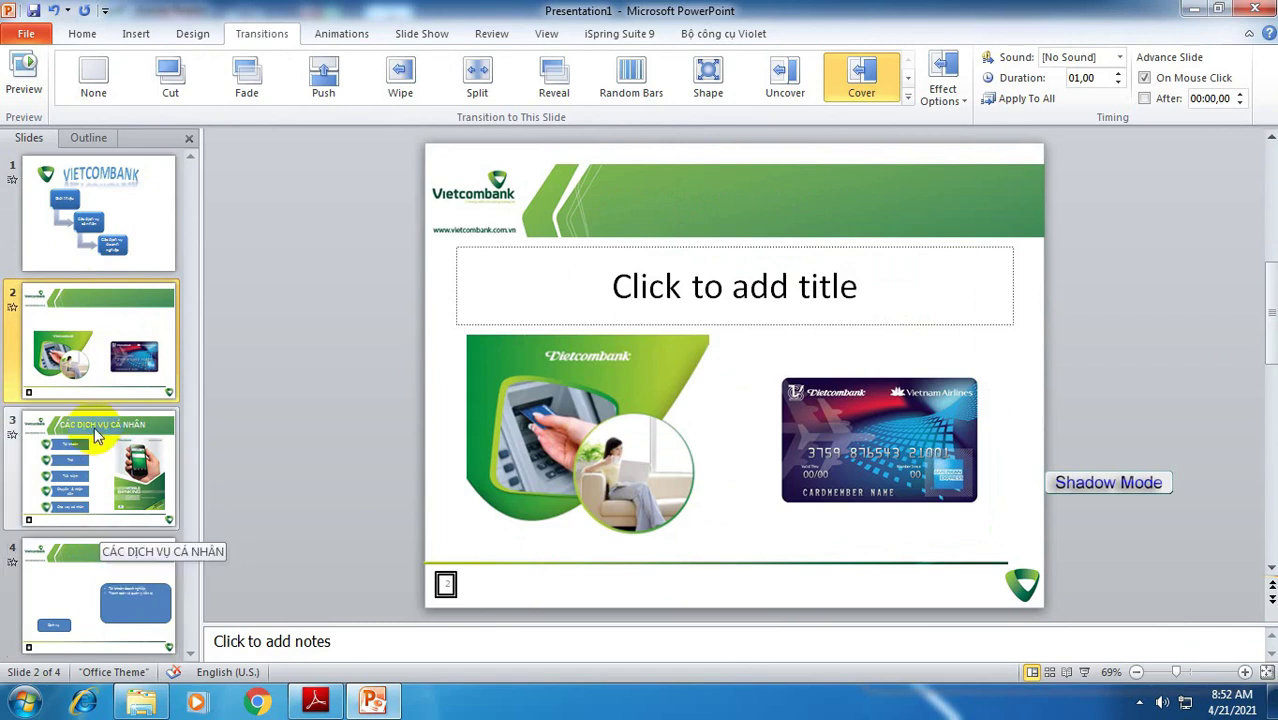
left_click(98, 460)
left_click(80, 332)
left_click(103, 222)
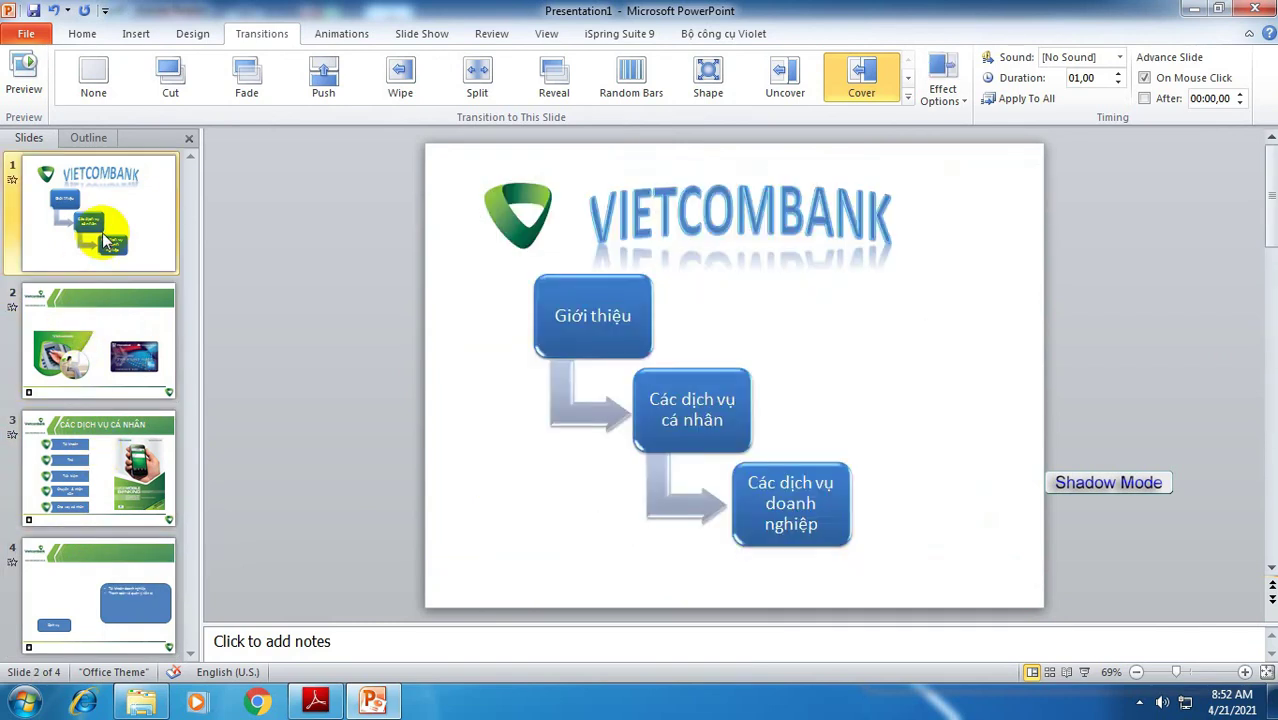
left_click(116, 490)
left_click(119, 552)
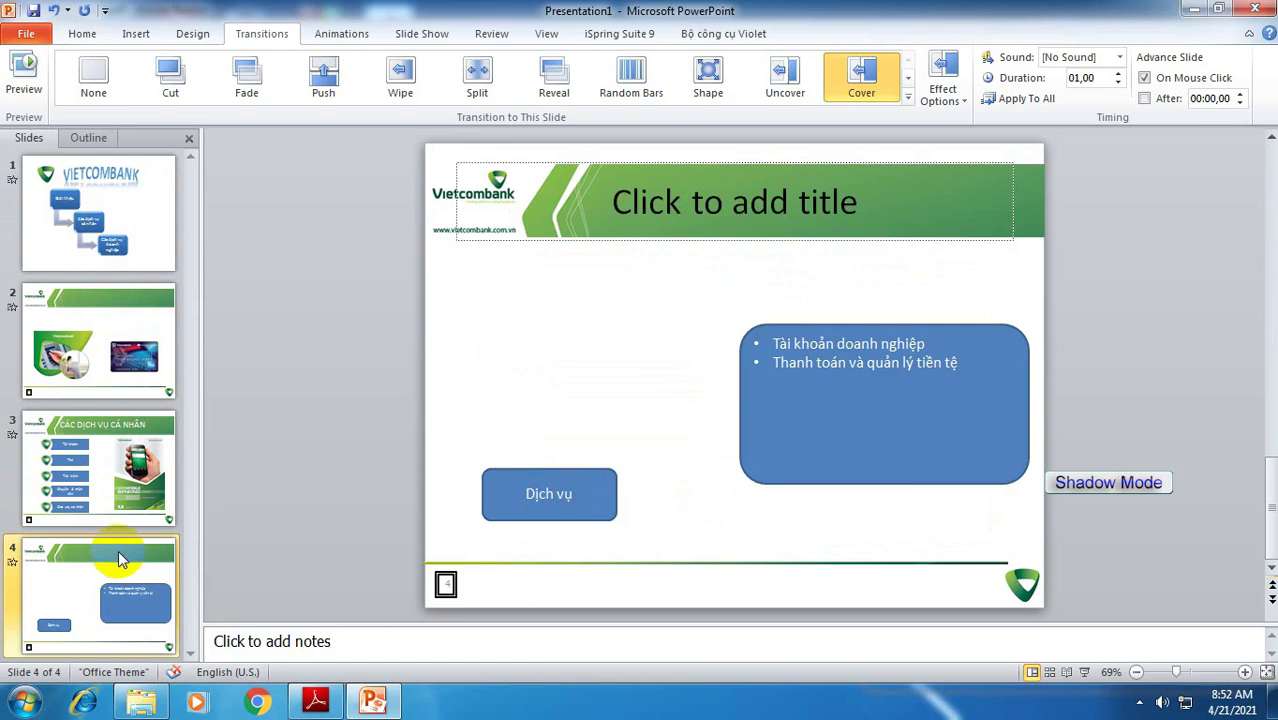
left_click(120, 320)
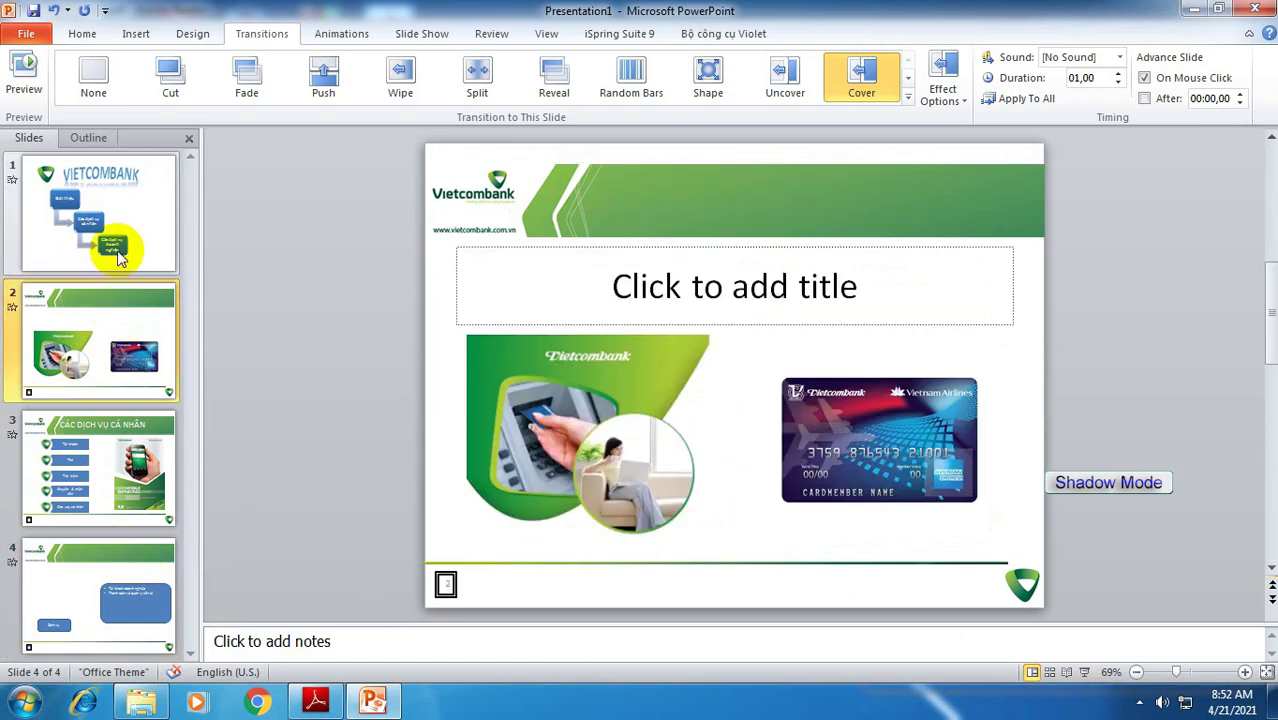
left_click(118, 250)
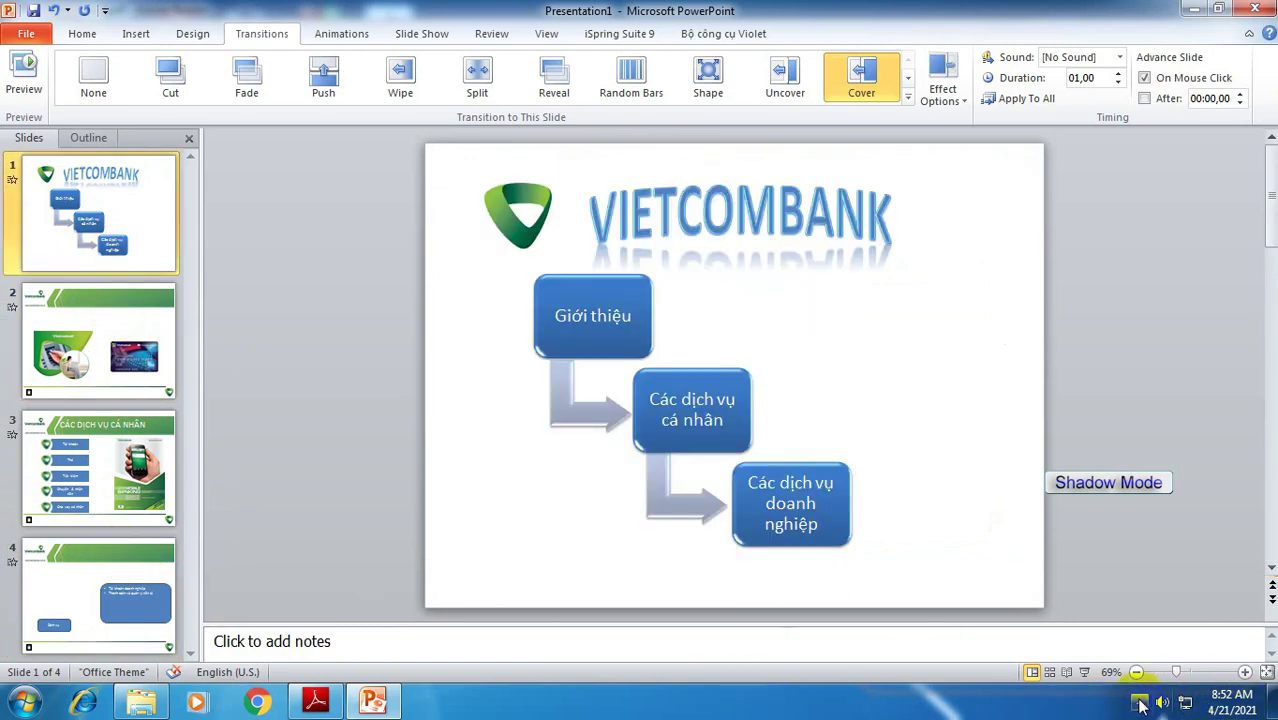